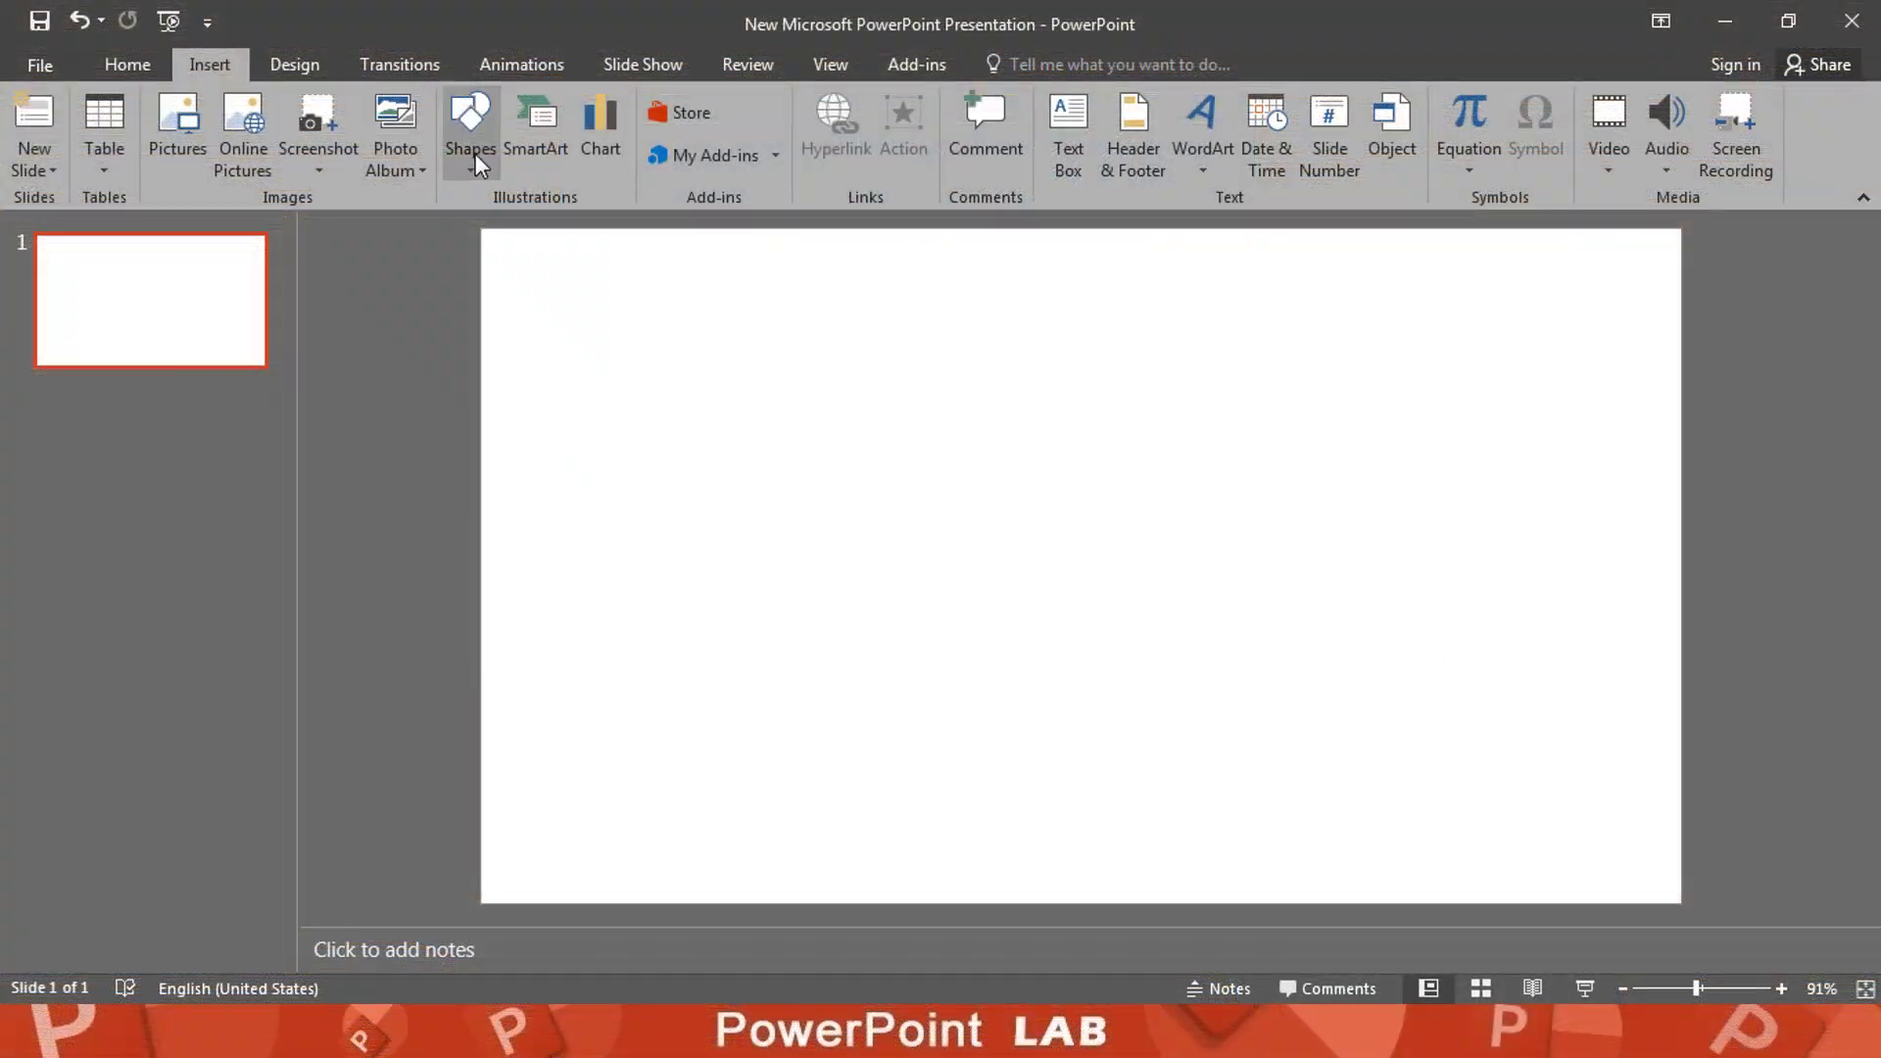
Step: Draw a jagged inverted-triangle freeform outline for the island base
click(480, 164)
click(733, 313)
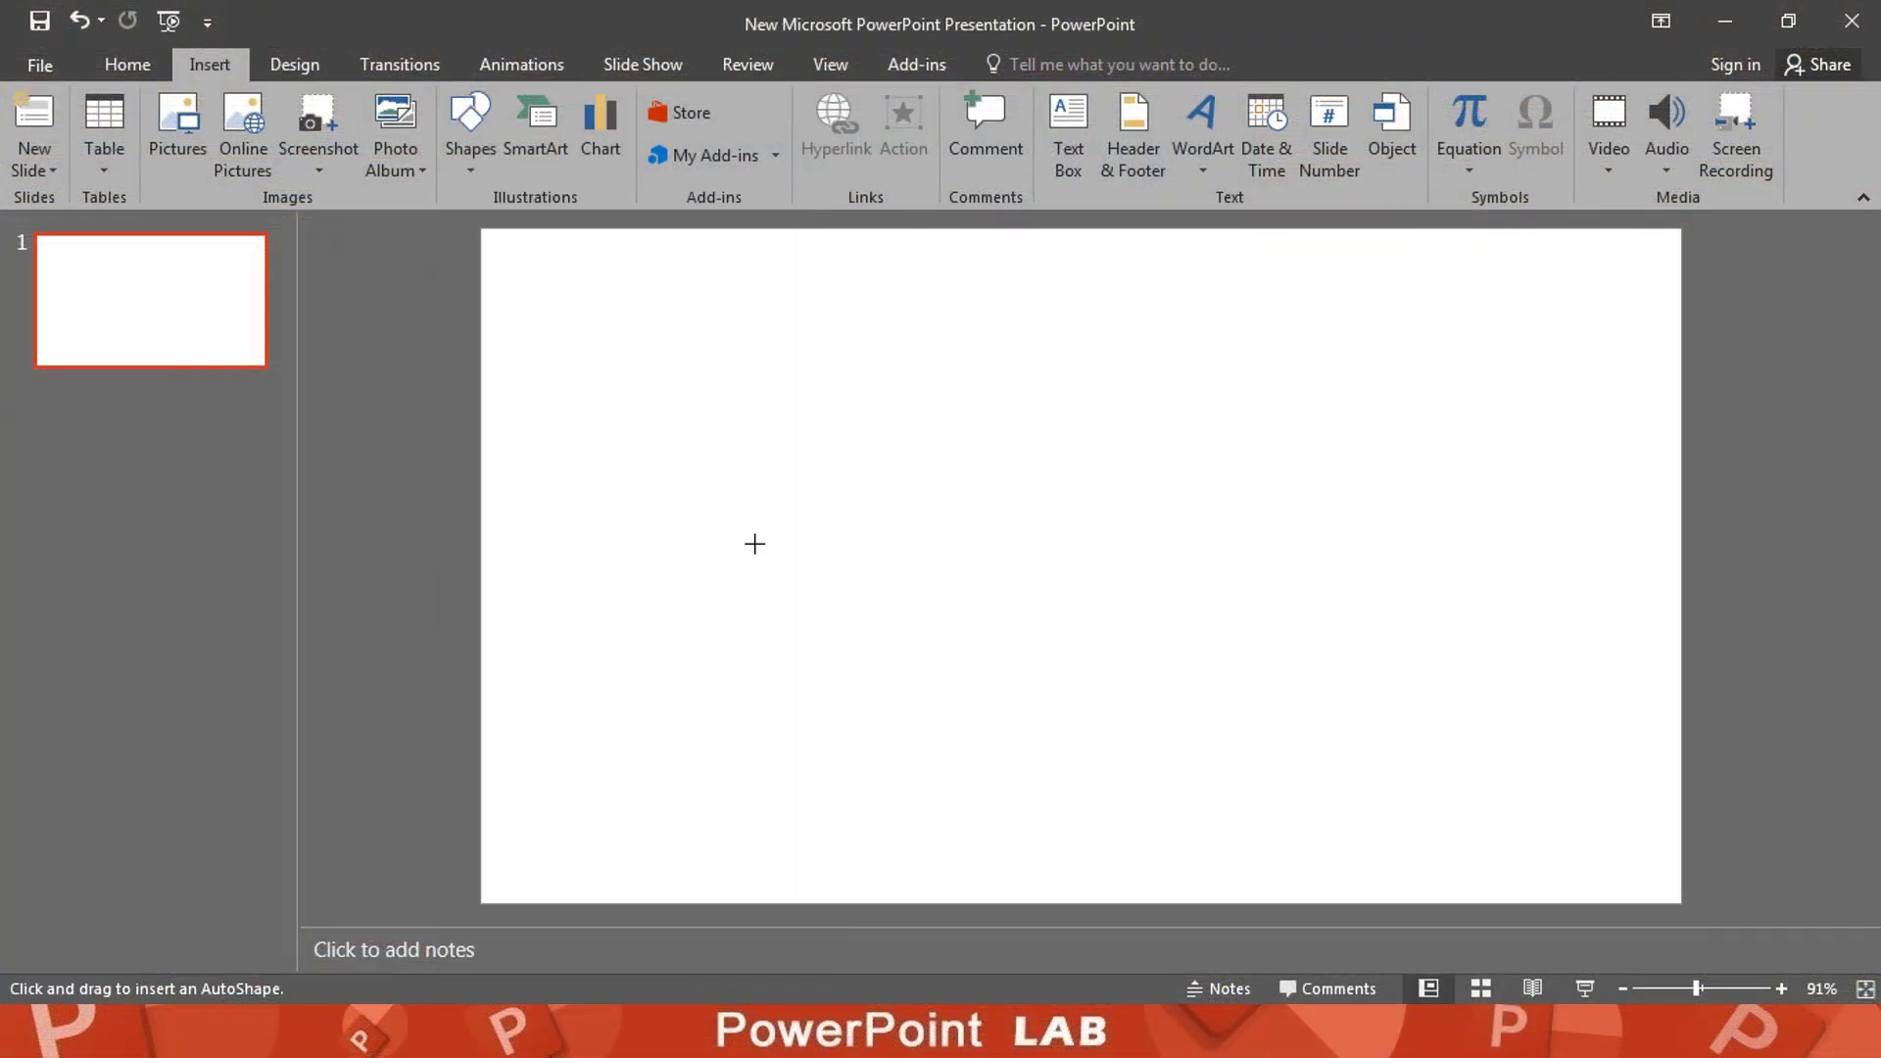
drag(739, 524, 1321, 527)
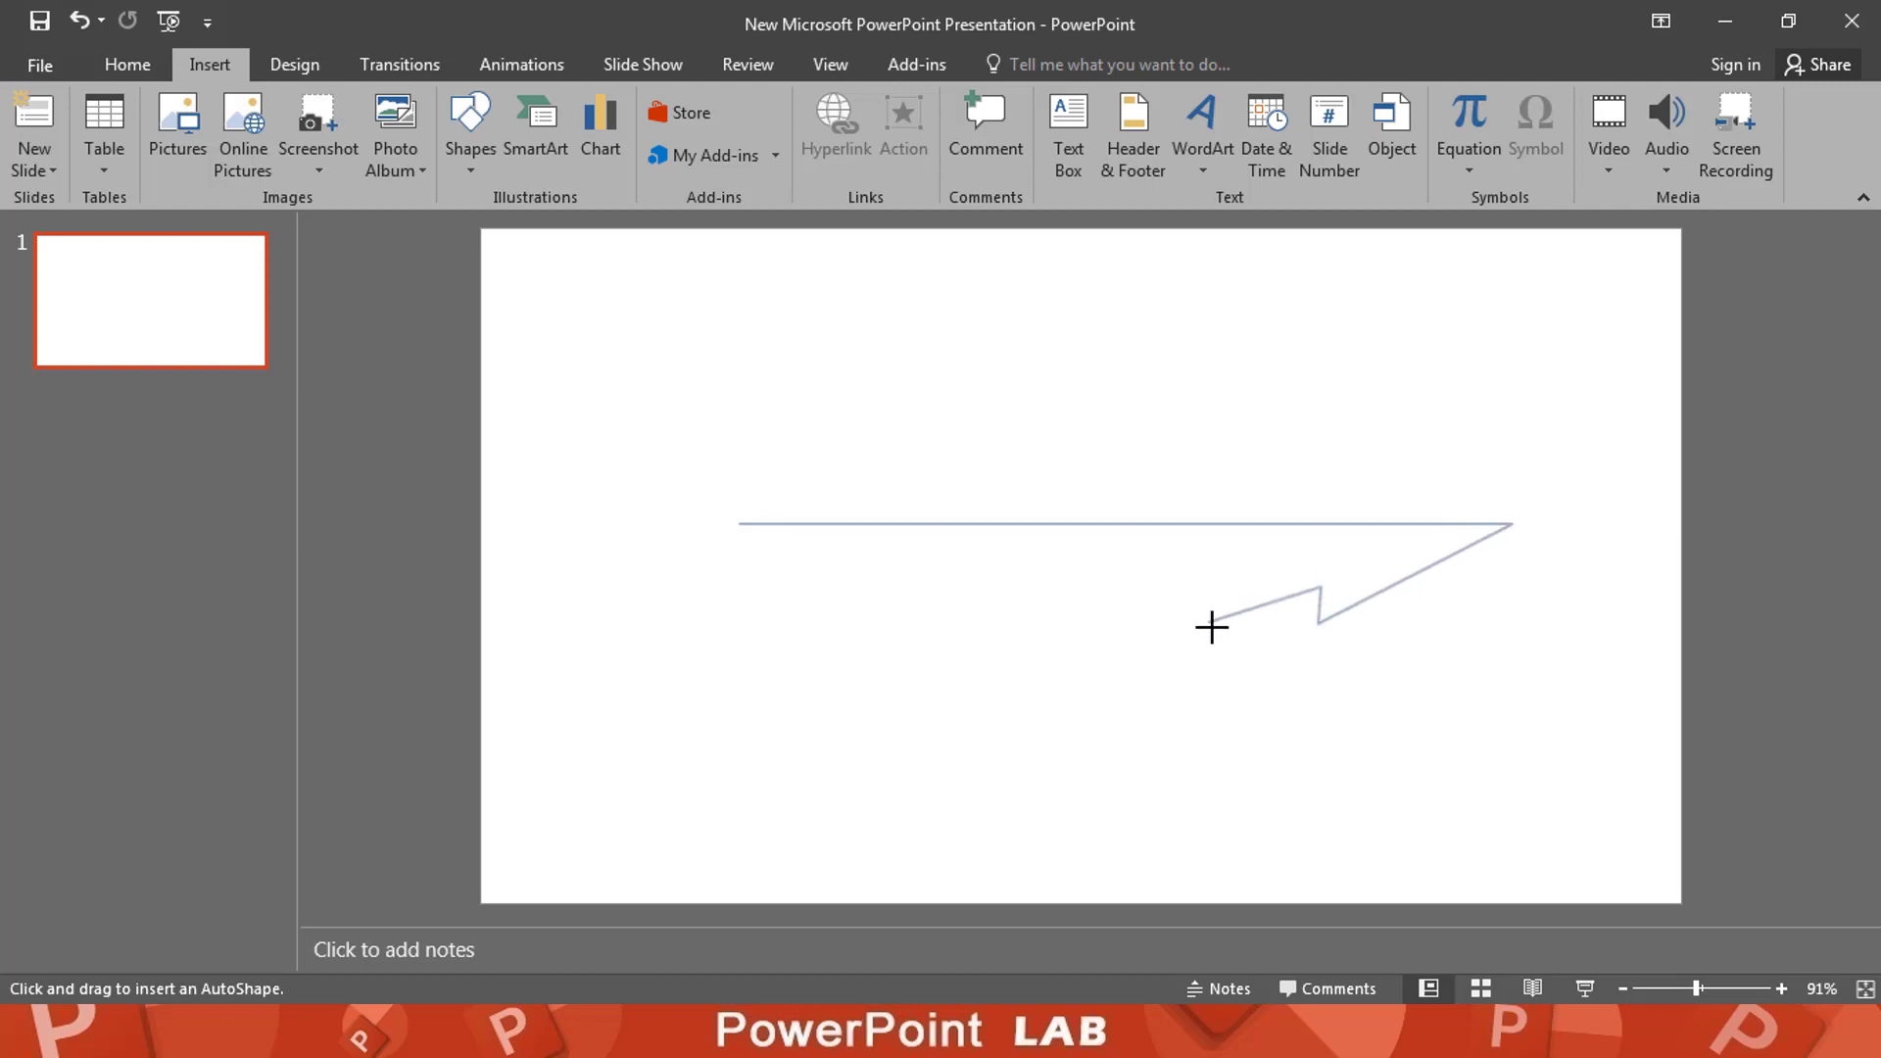
click(1246, 635)
click(1115, 786)
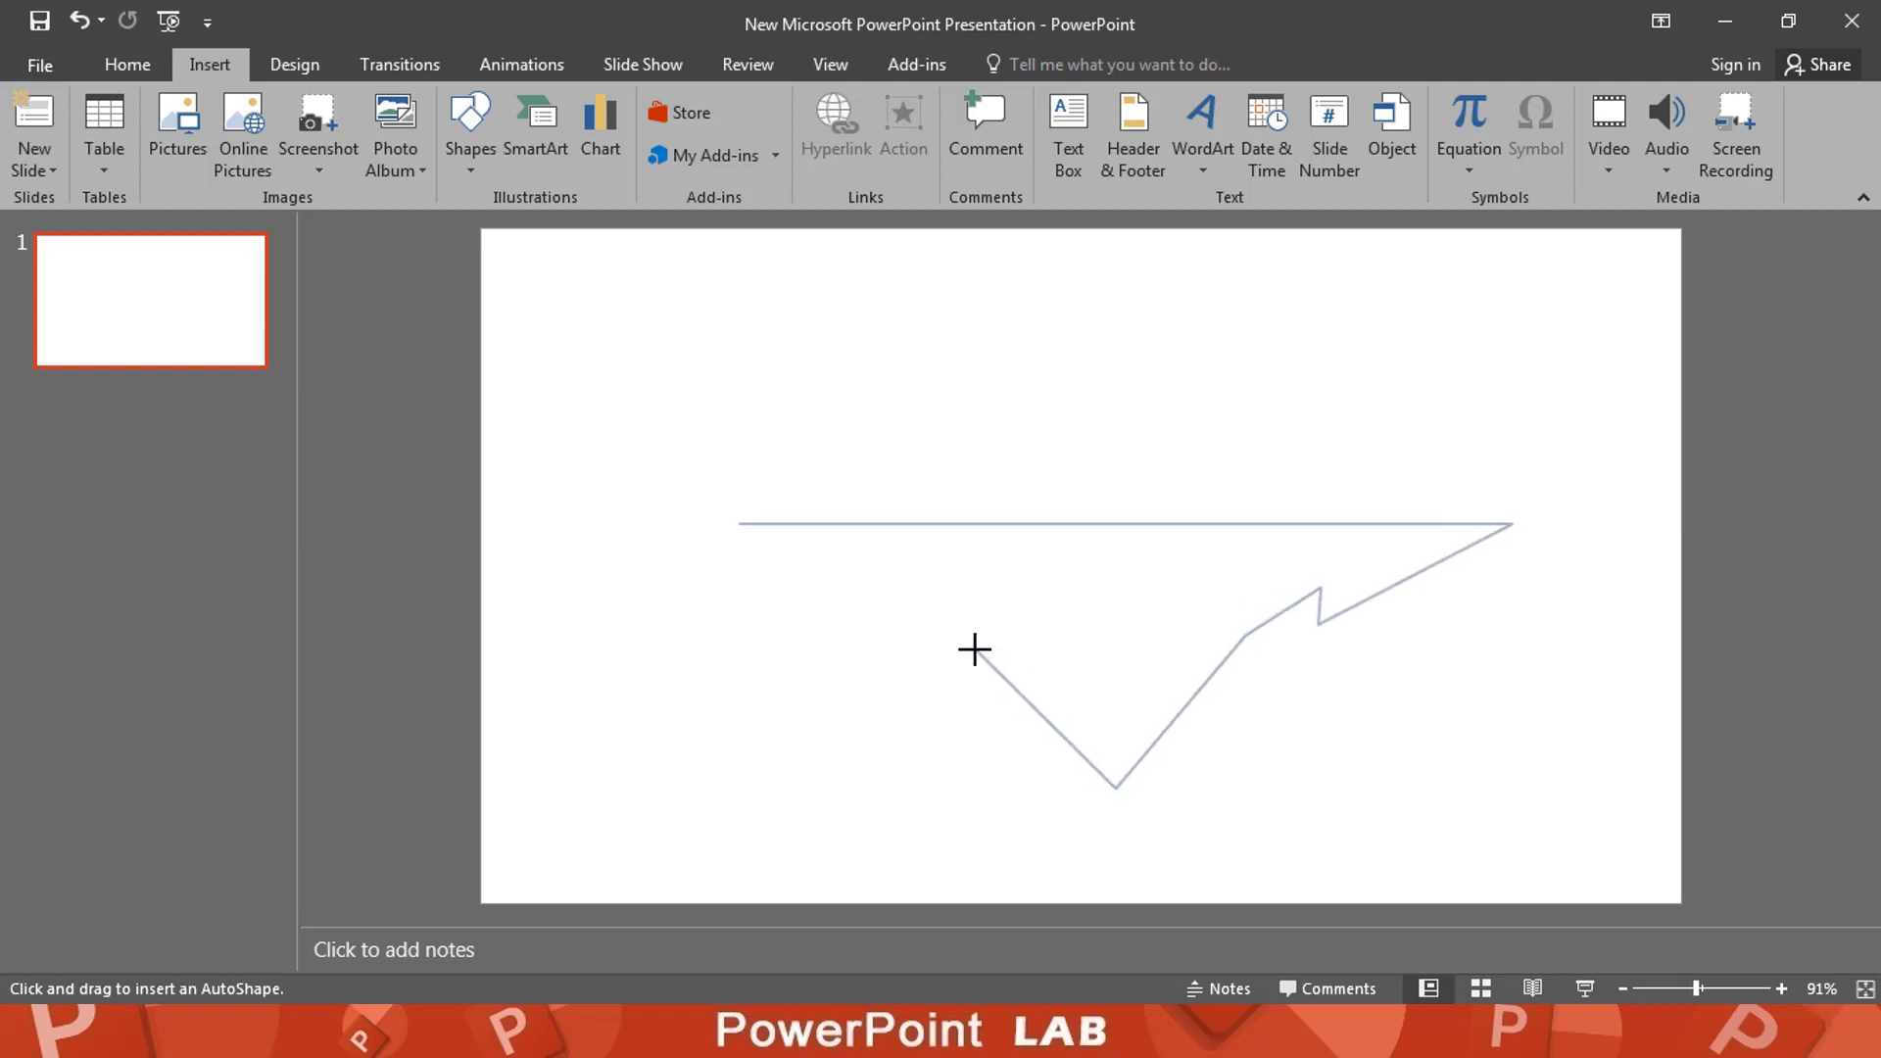
click(976, 700)
click(880, 592)
click(738, 524)
Step: Move the island up-left and stretch it to 7.33" wide by 2.33" tall
drag(1119, 583, 1033, 567)
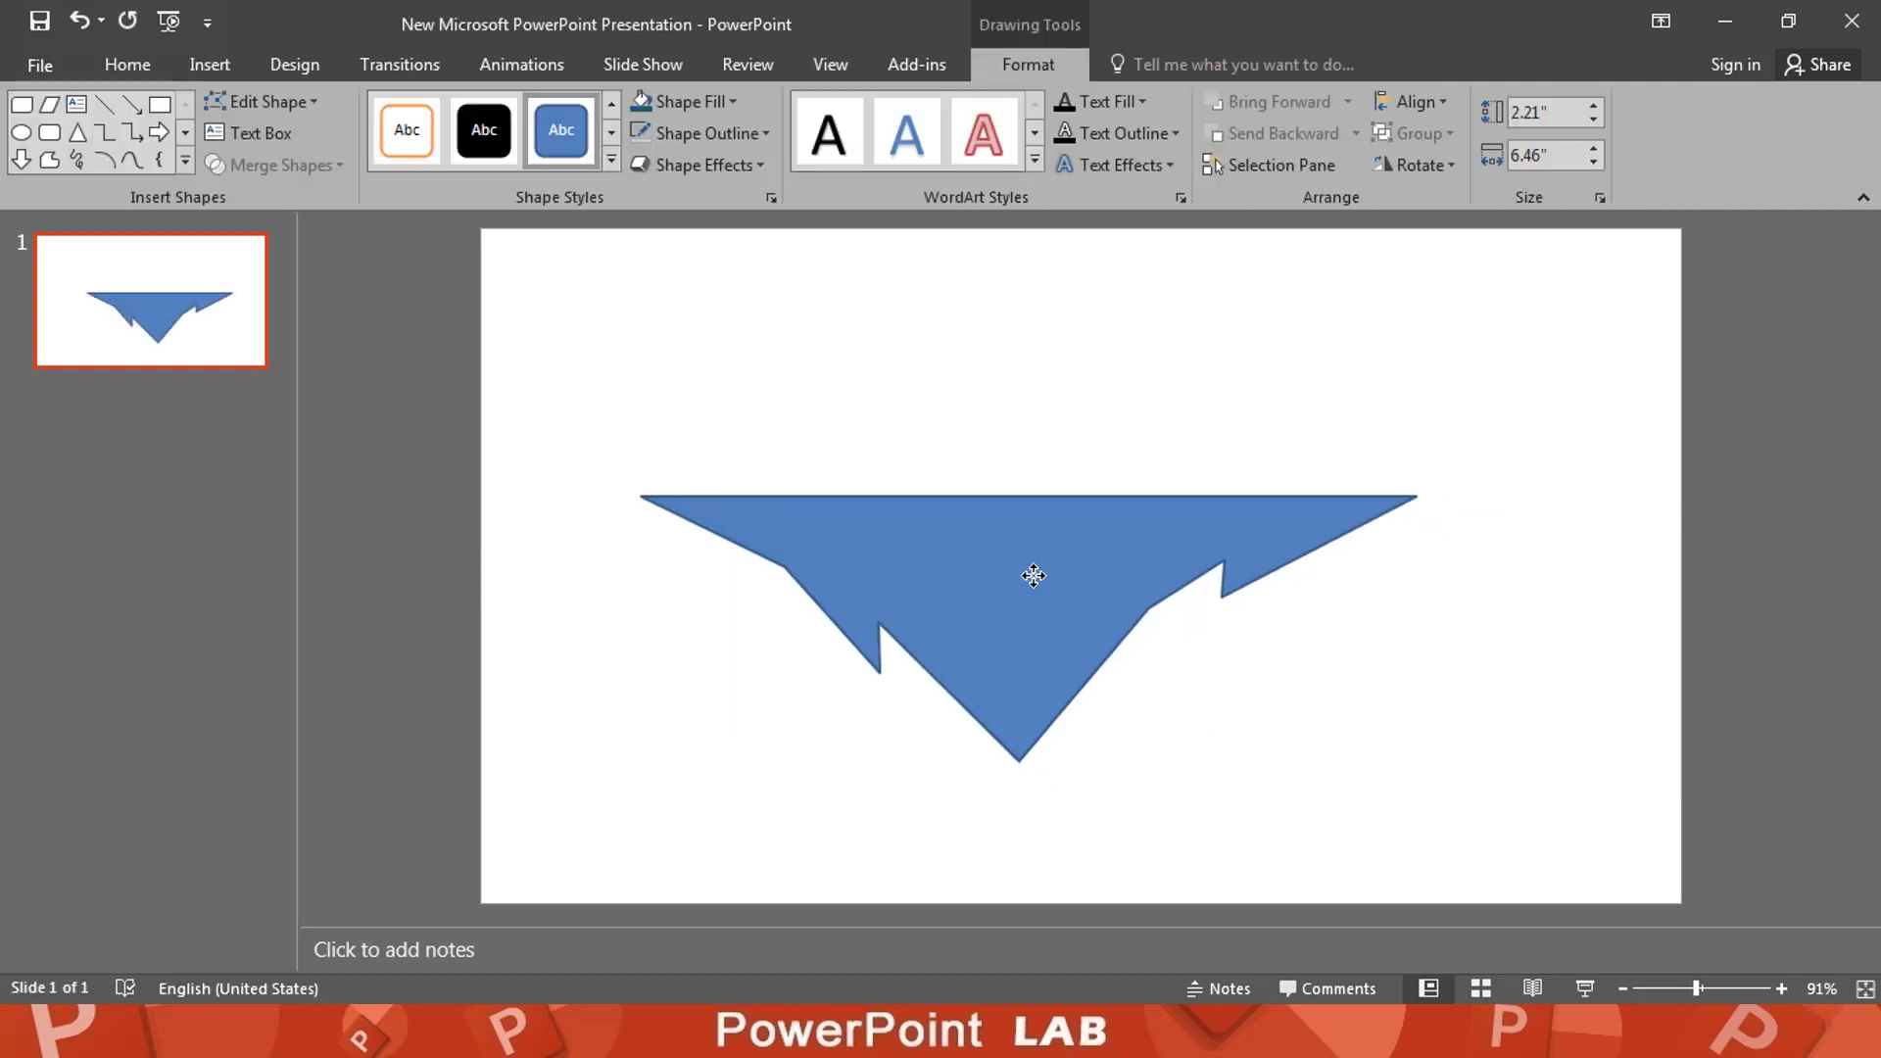
drag(1426, 638, 1532, 637)
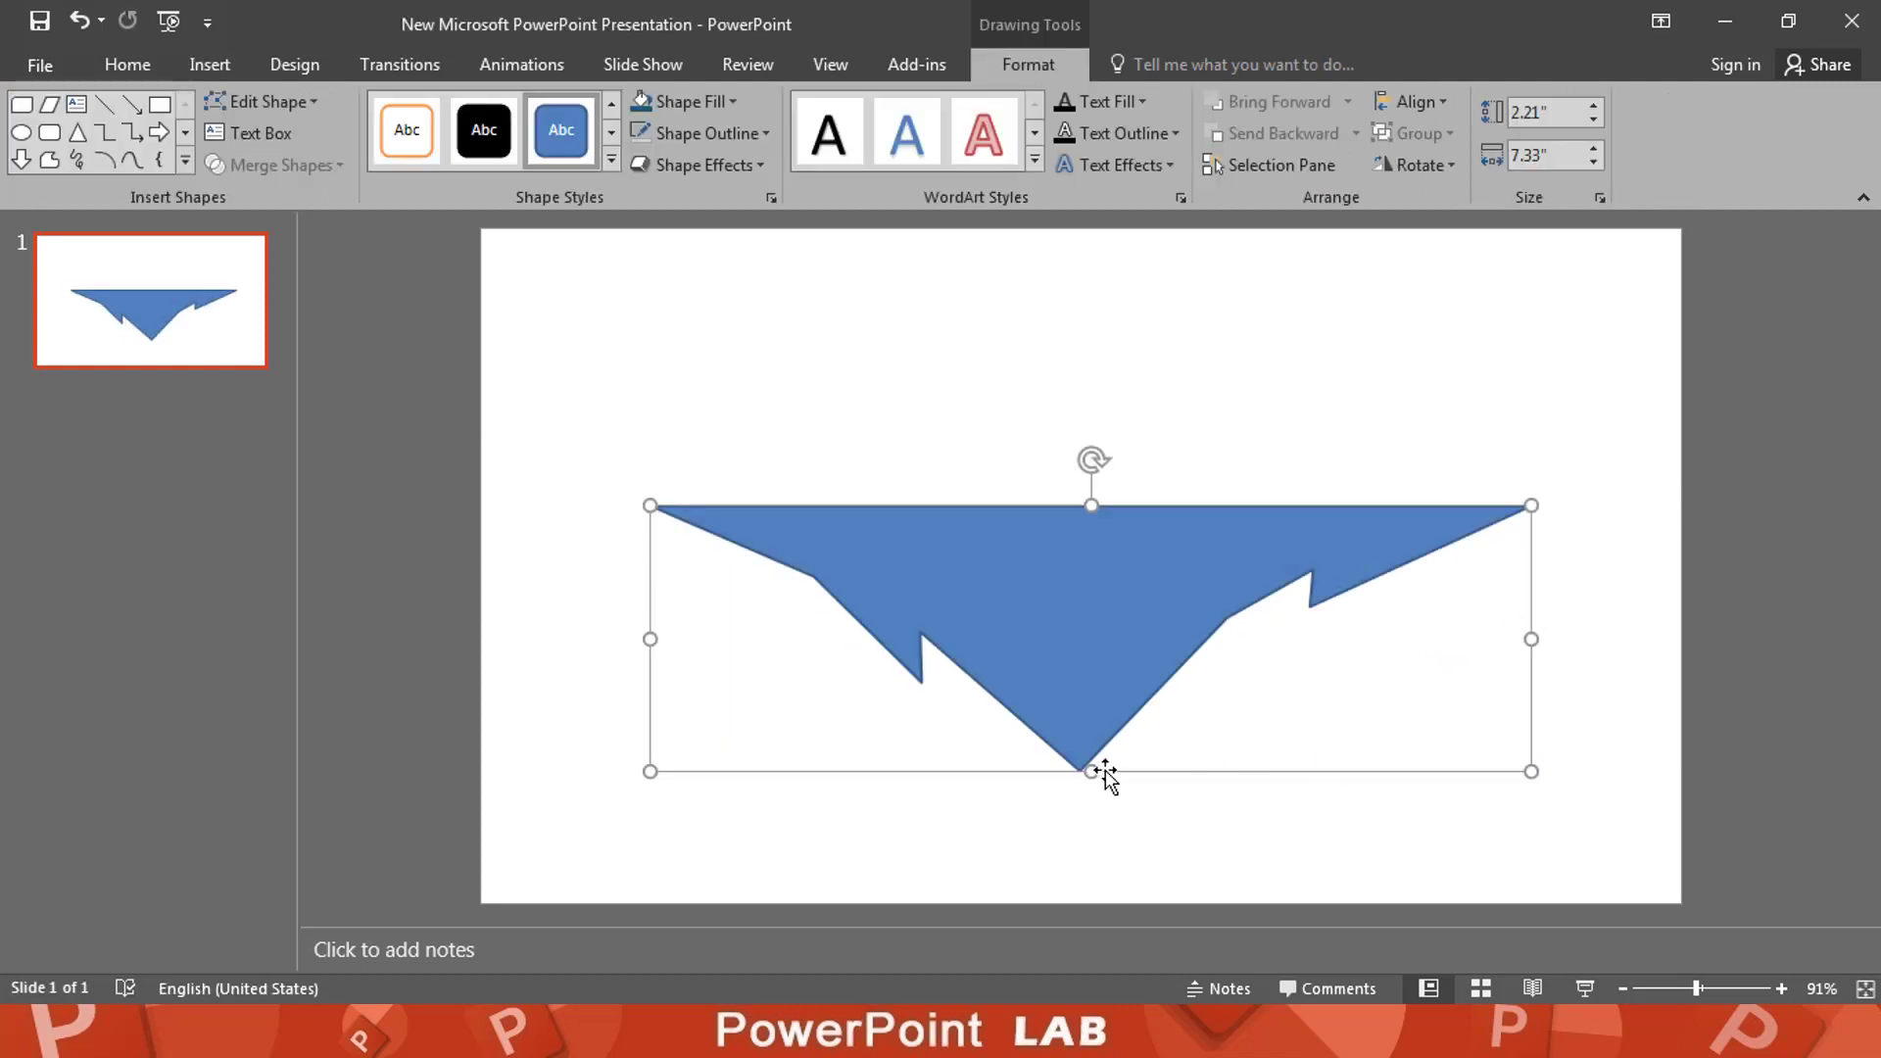
drag(1089, 771, 1091, 784)
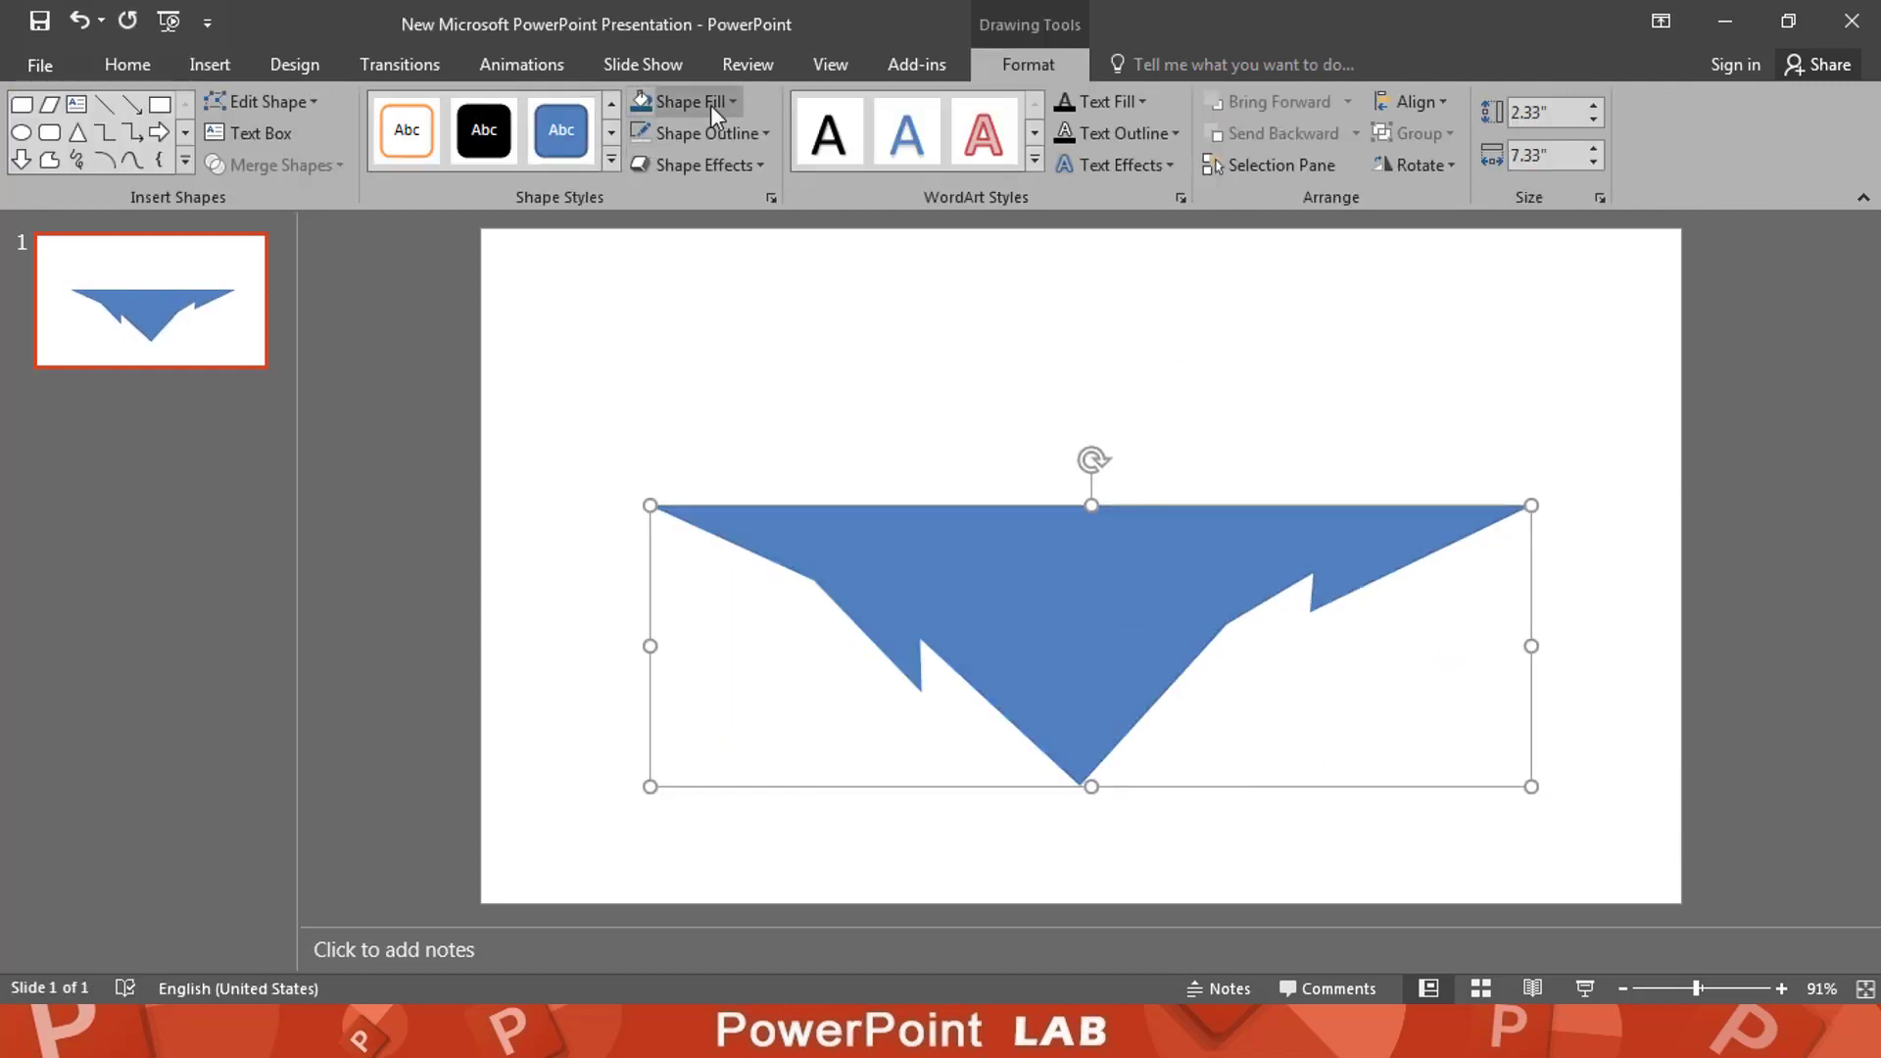
Step: Fill the island dark teal with no outline
click(680, 102)
click(828, 260)
click(1079, 408)
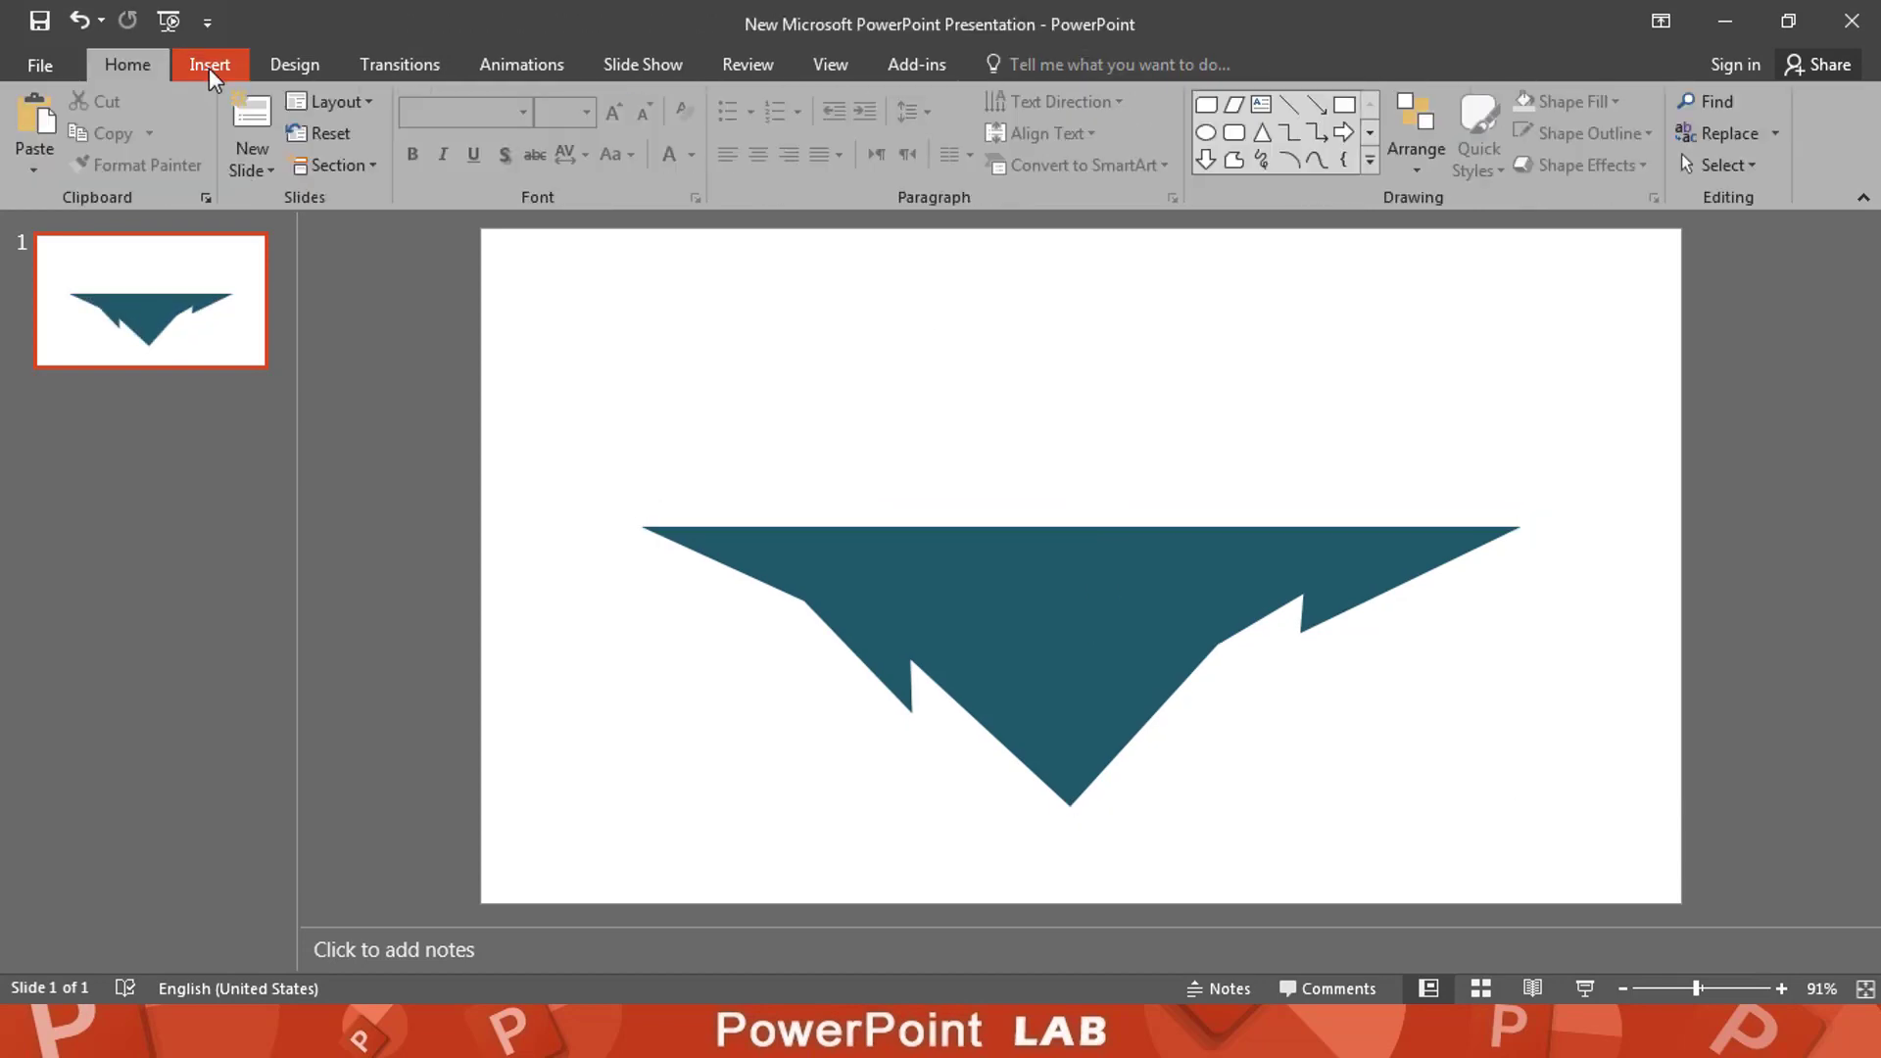
click(210, 63)
Step: Draw the first freeform building outline and nudge it left onto the island
click(470, 132)
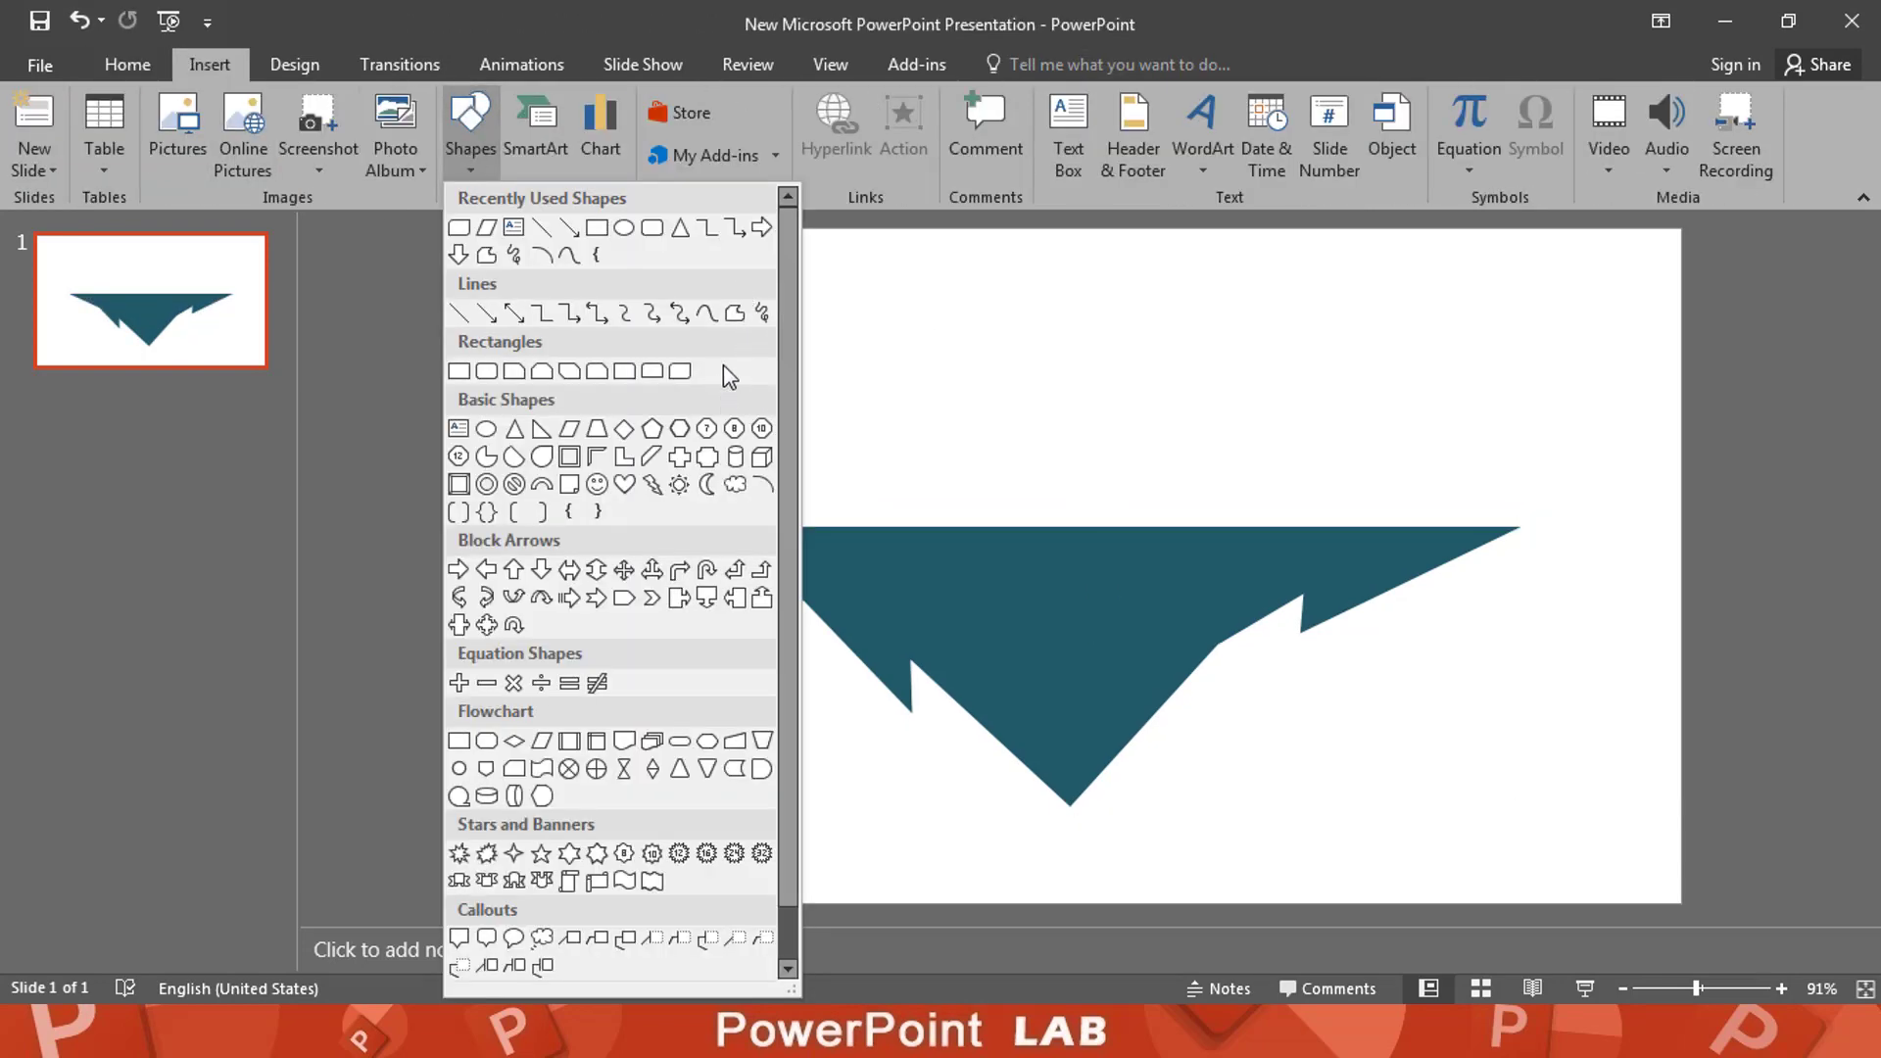
click(734, 313)
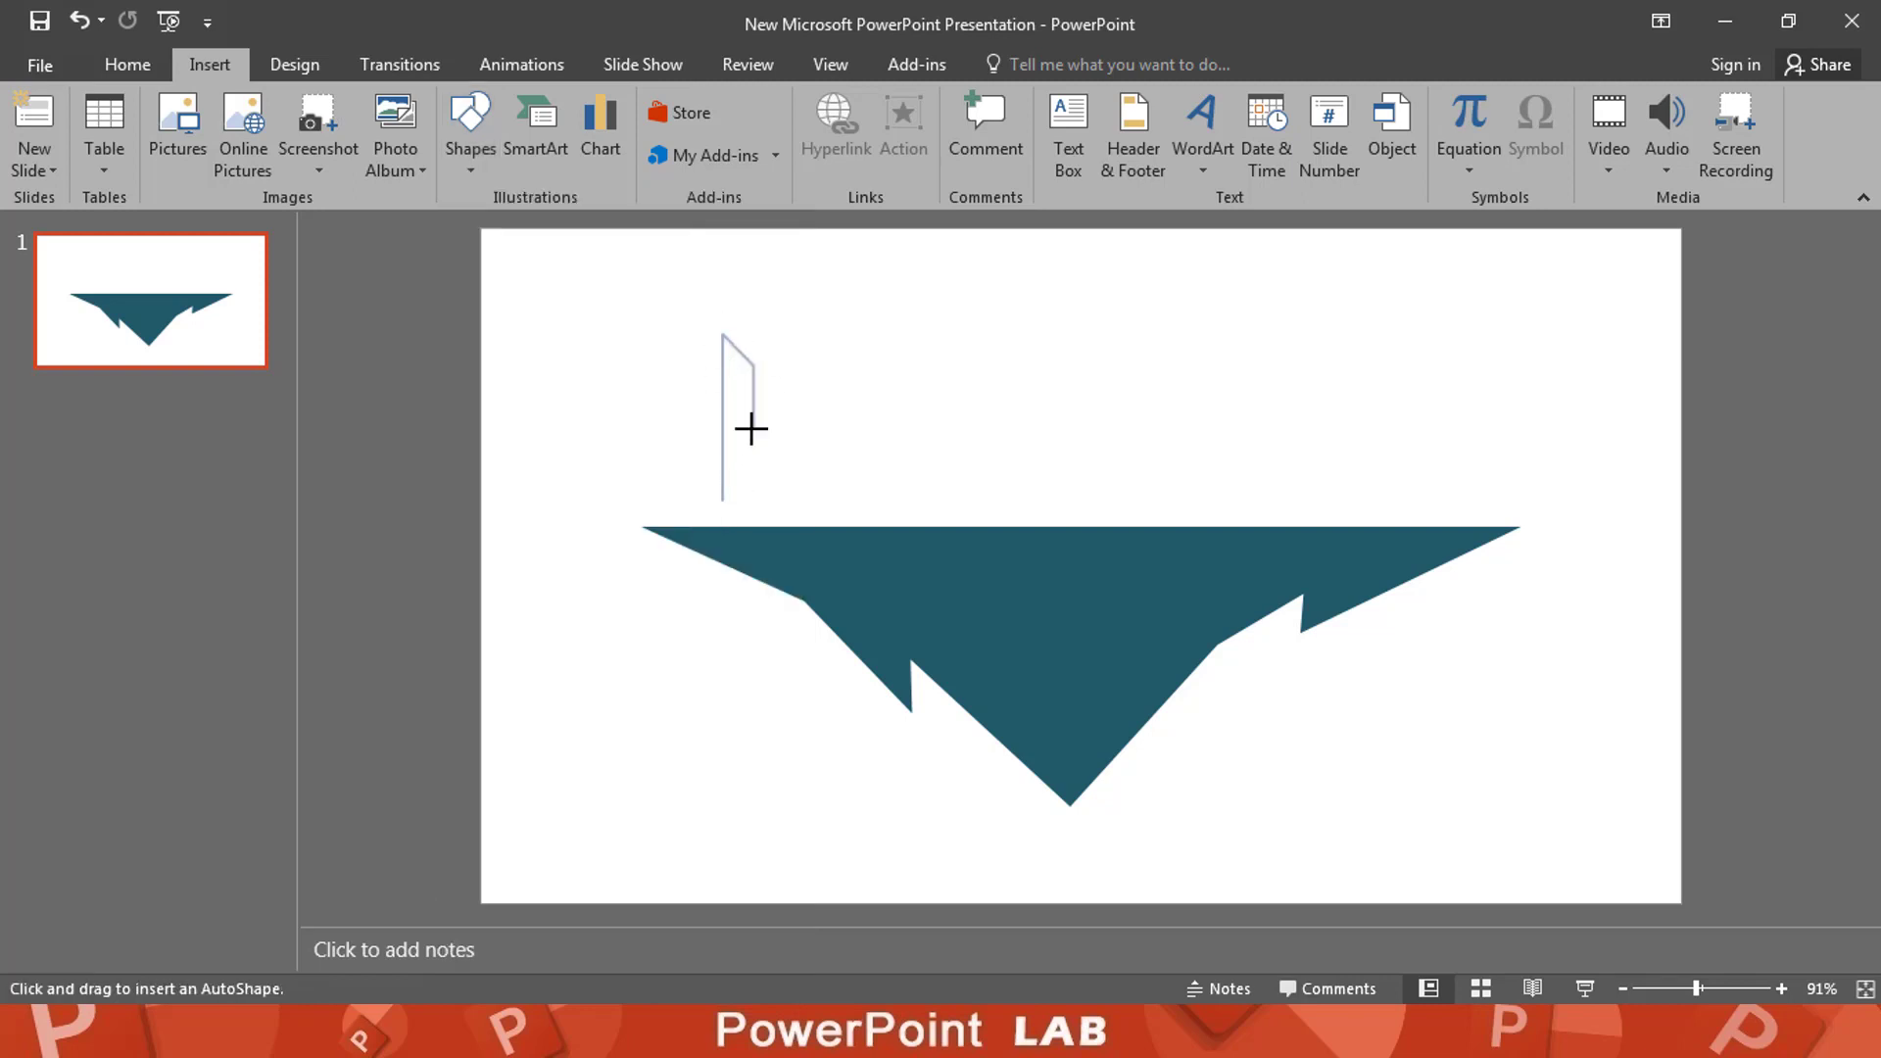
click(722, 501)
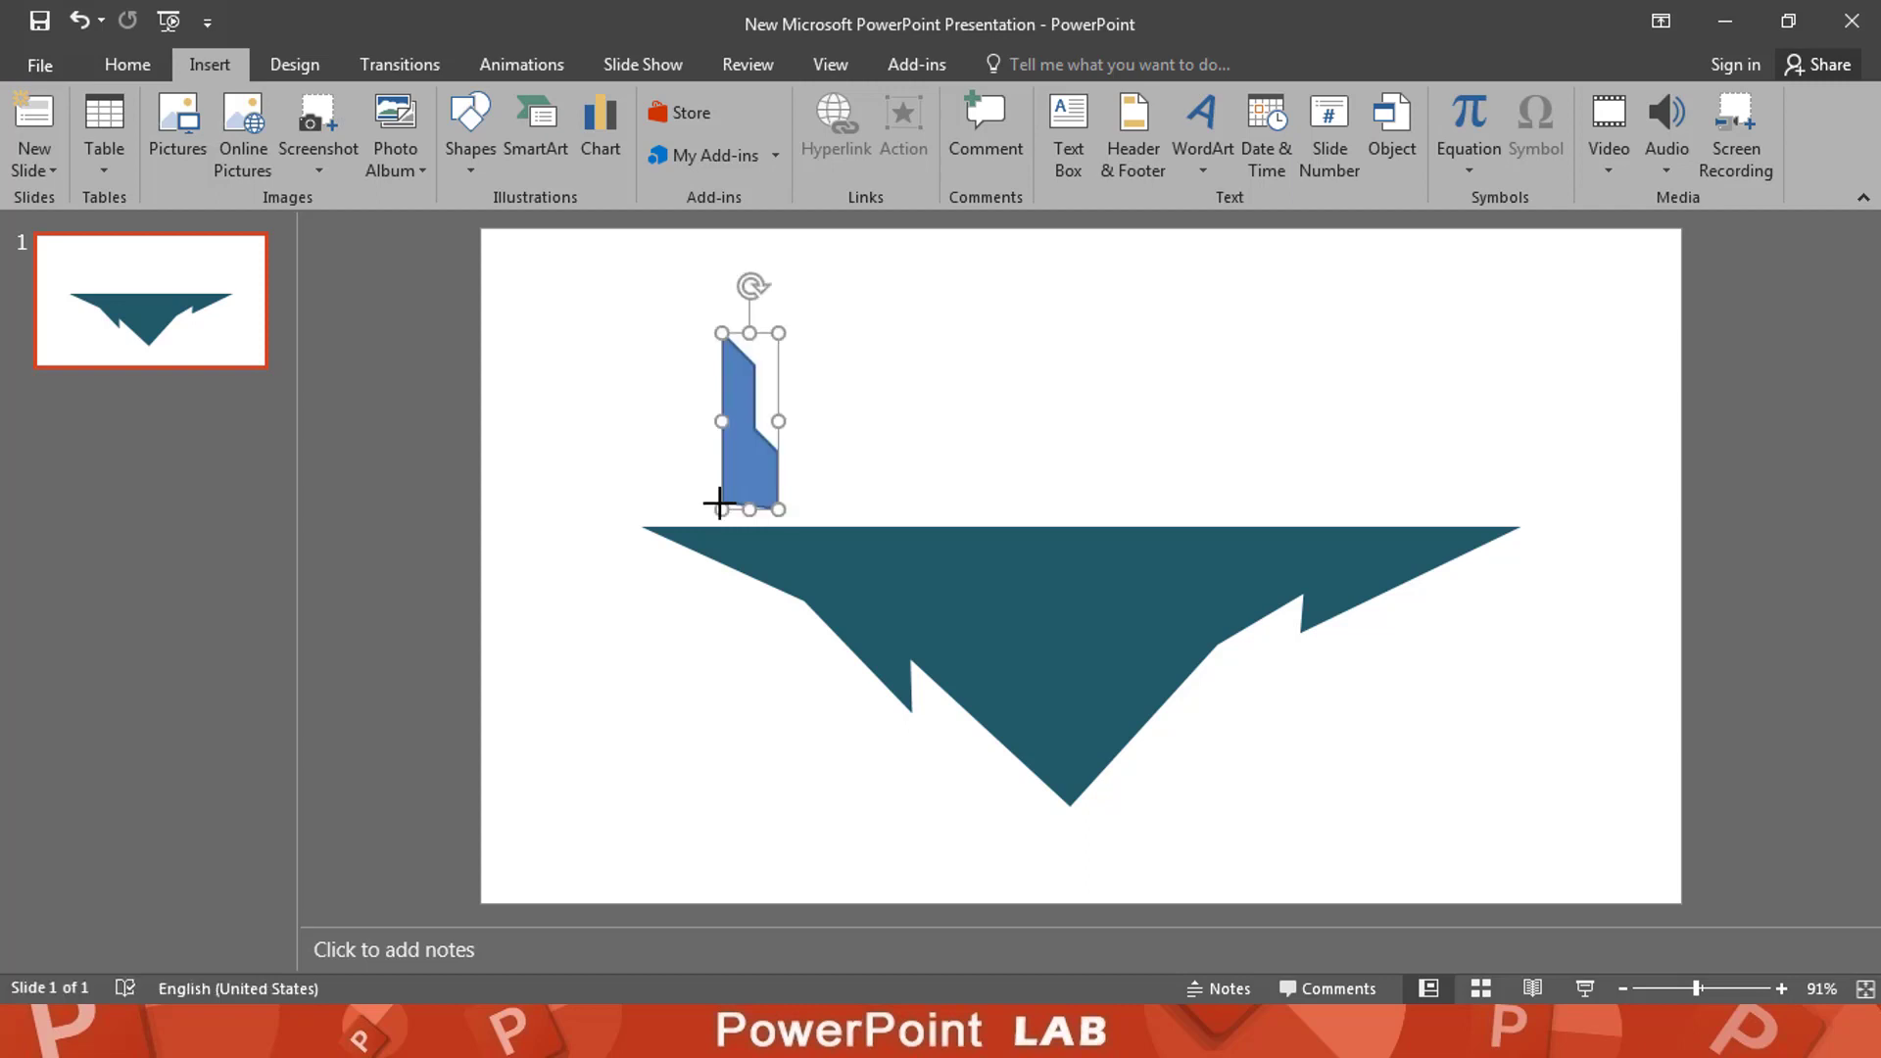
drag(714, 500, 676, 499)
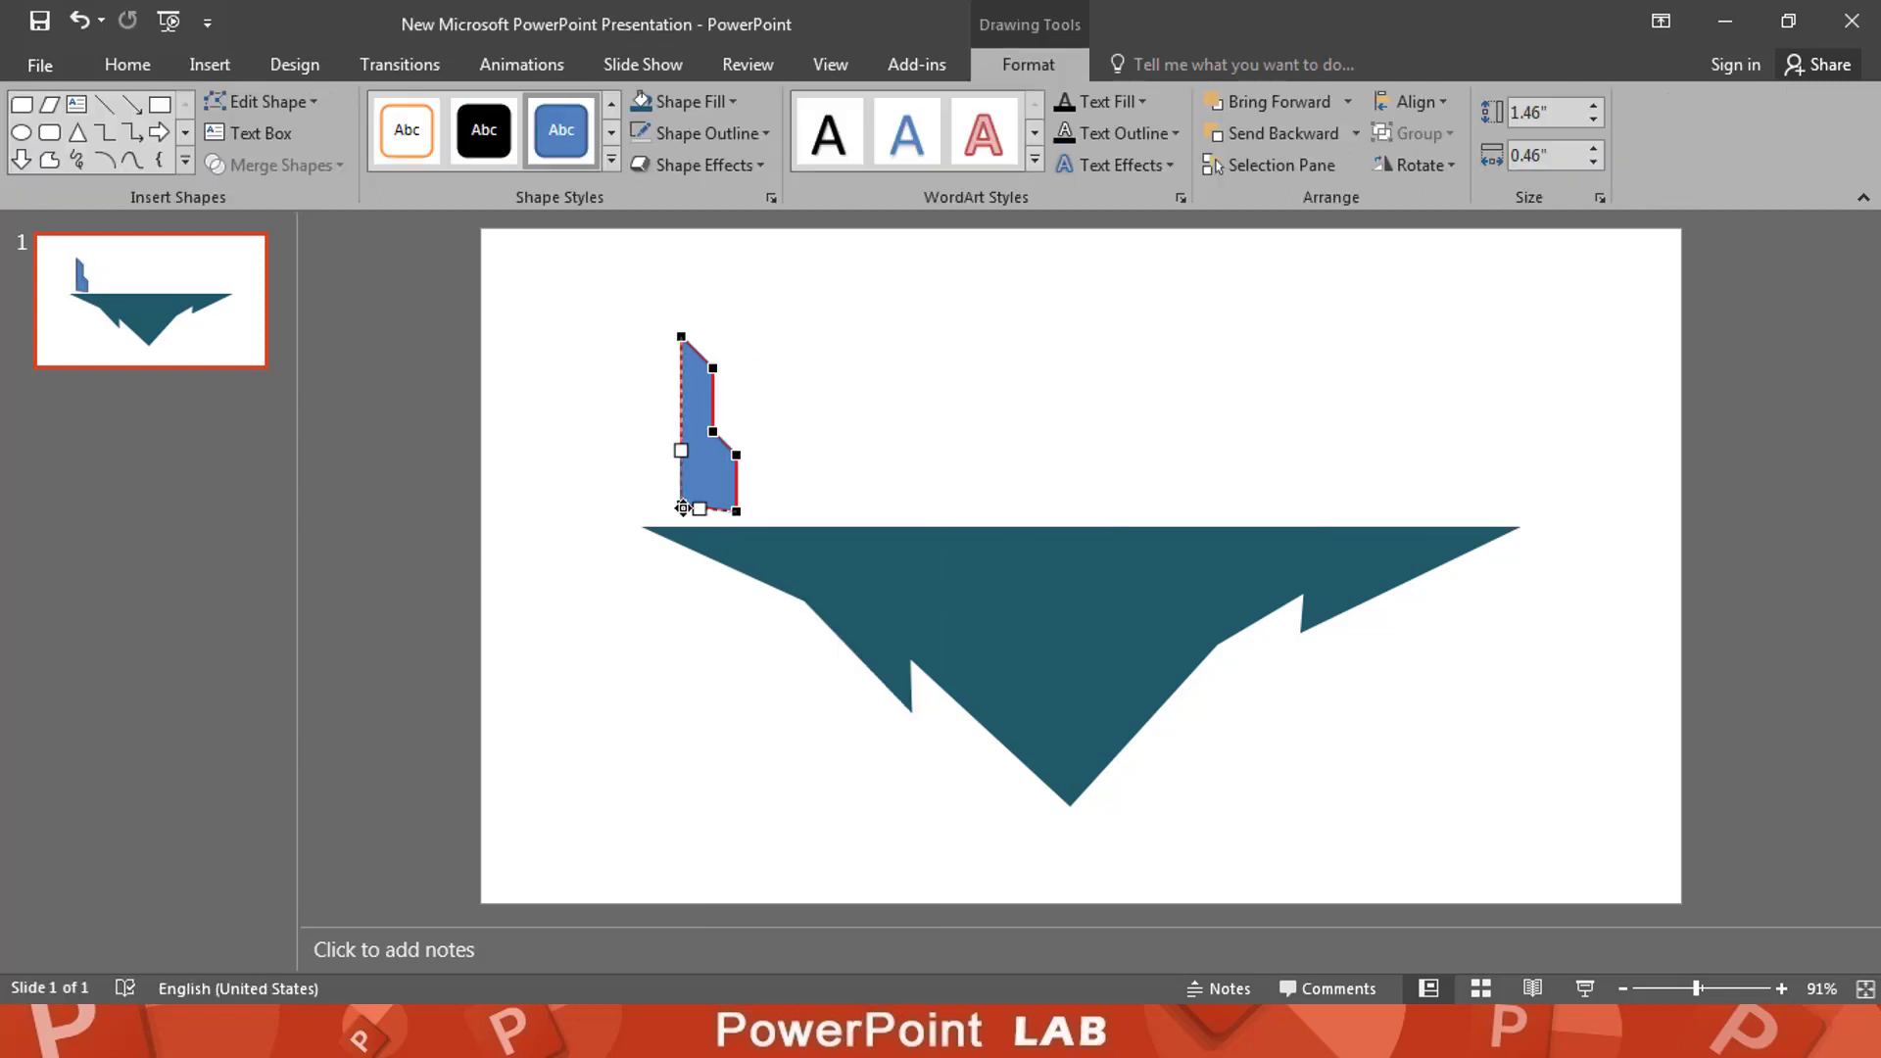
click(682, 513)
click(819, 479)
click(209, 63)
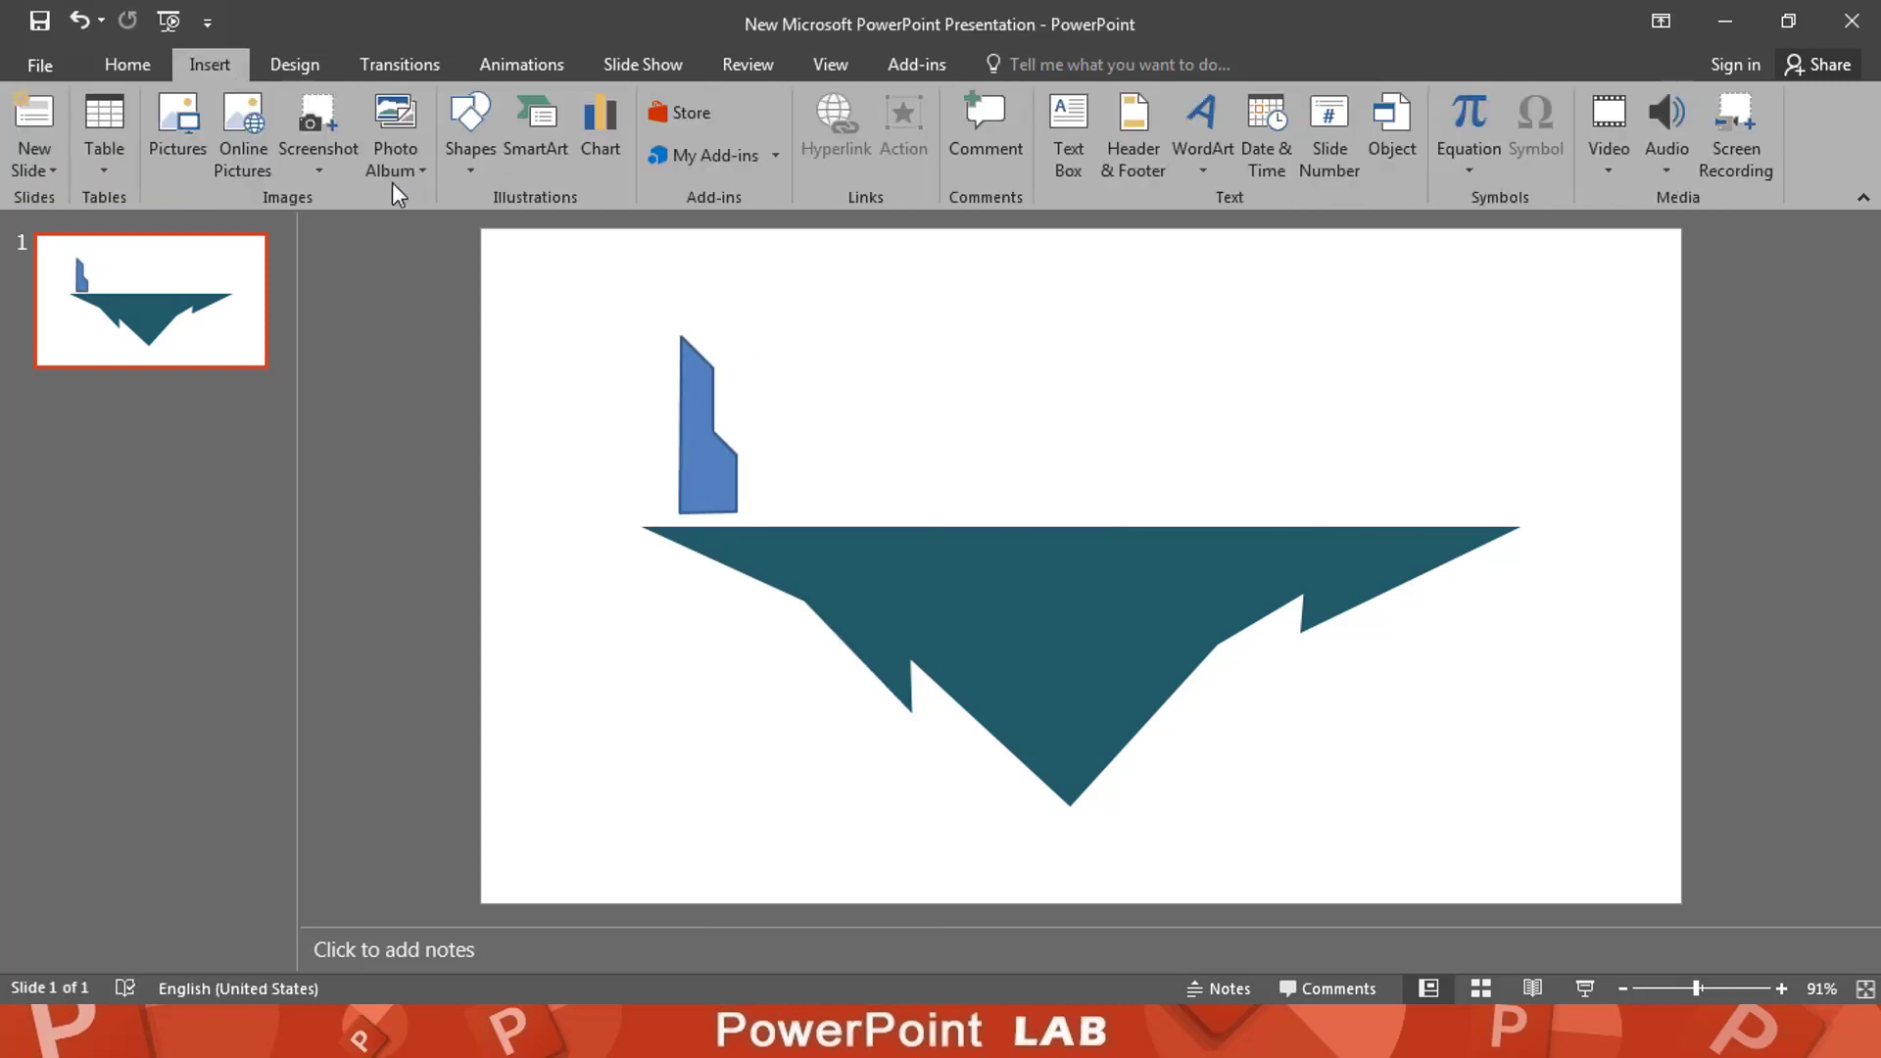
Step: Draw a second freeform building beside the first on the island's top
click(470, 127)
click(735, 318)
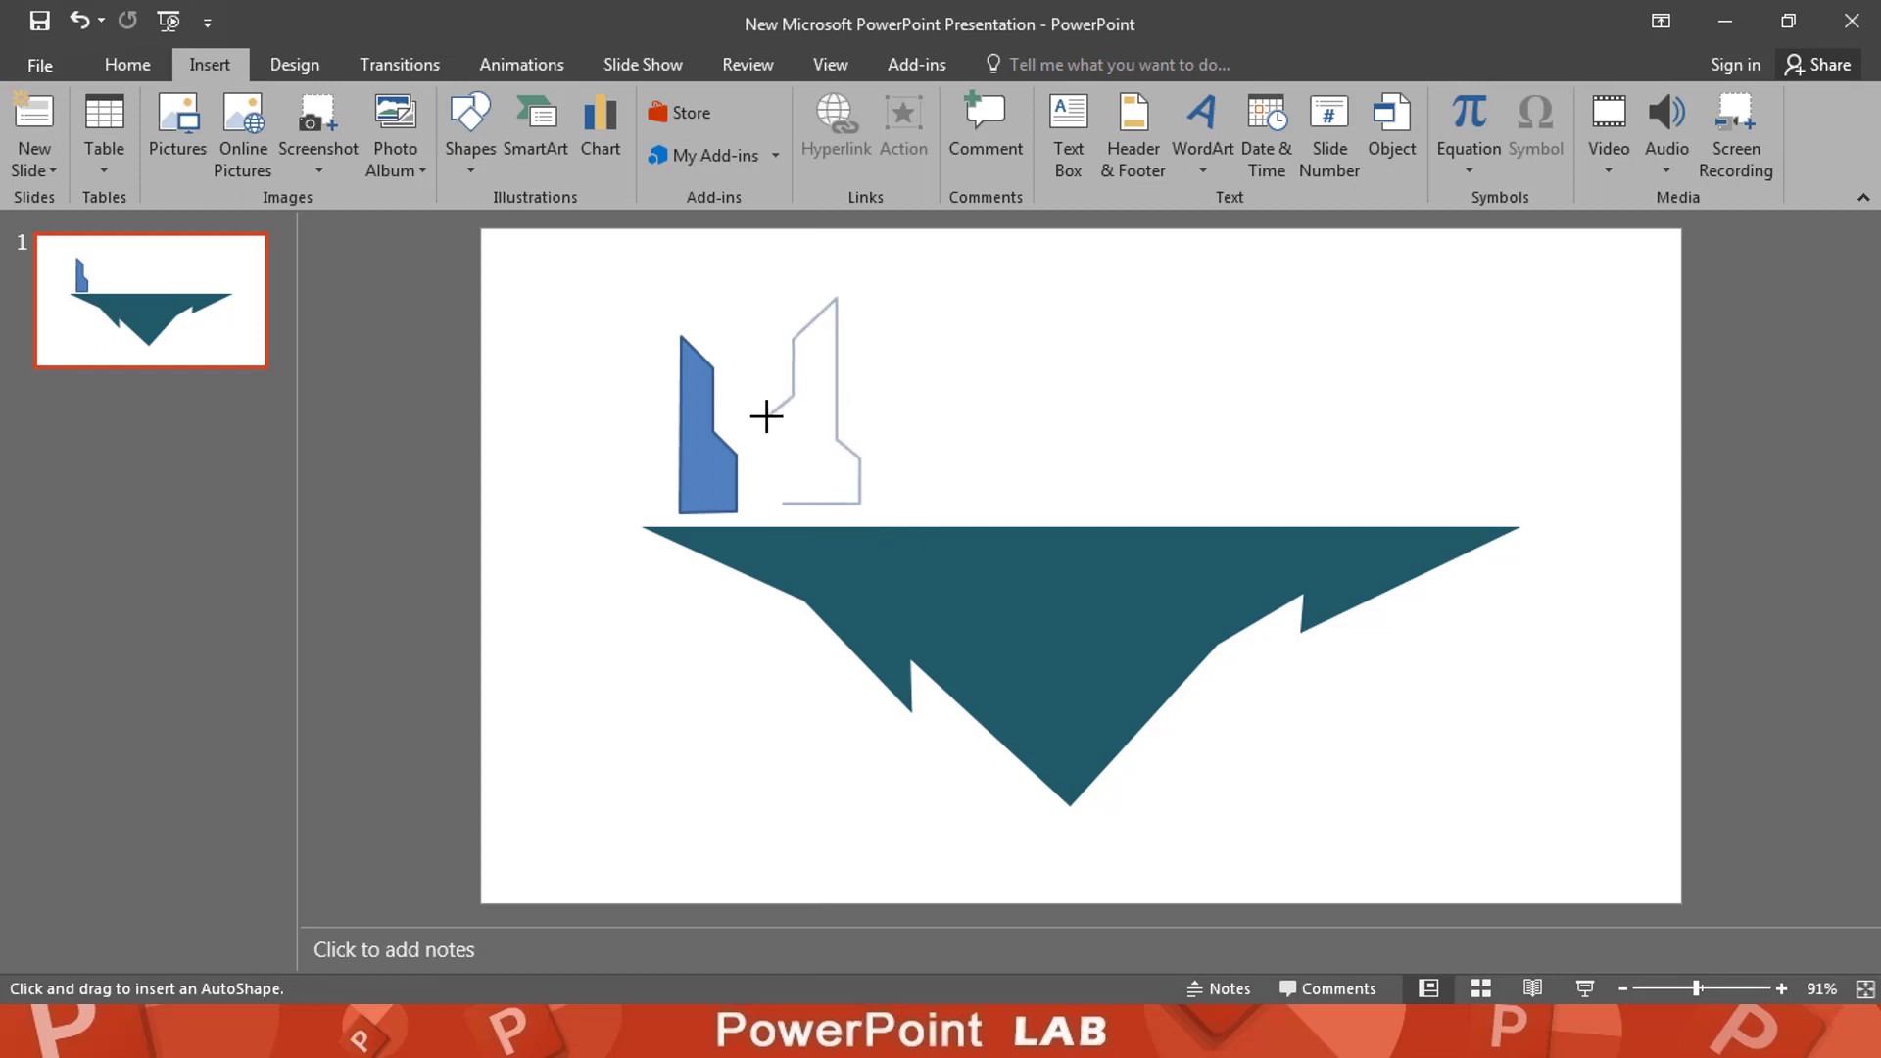
click(765, 502)
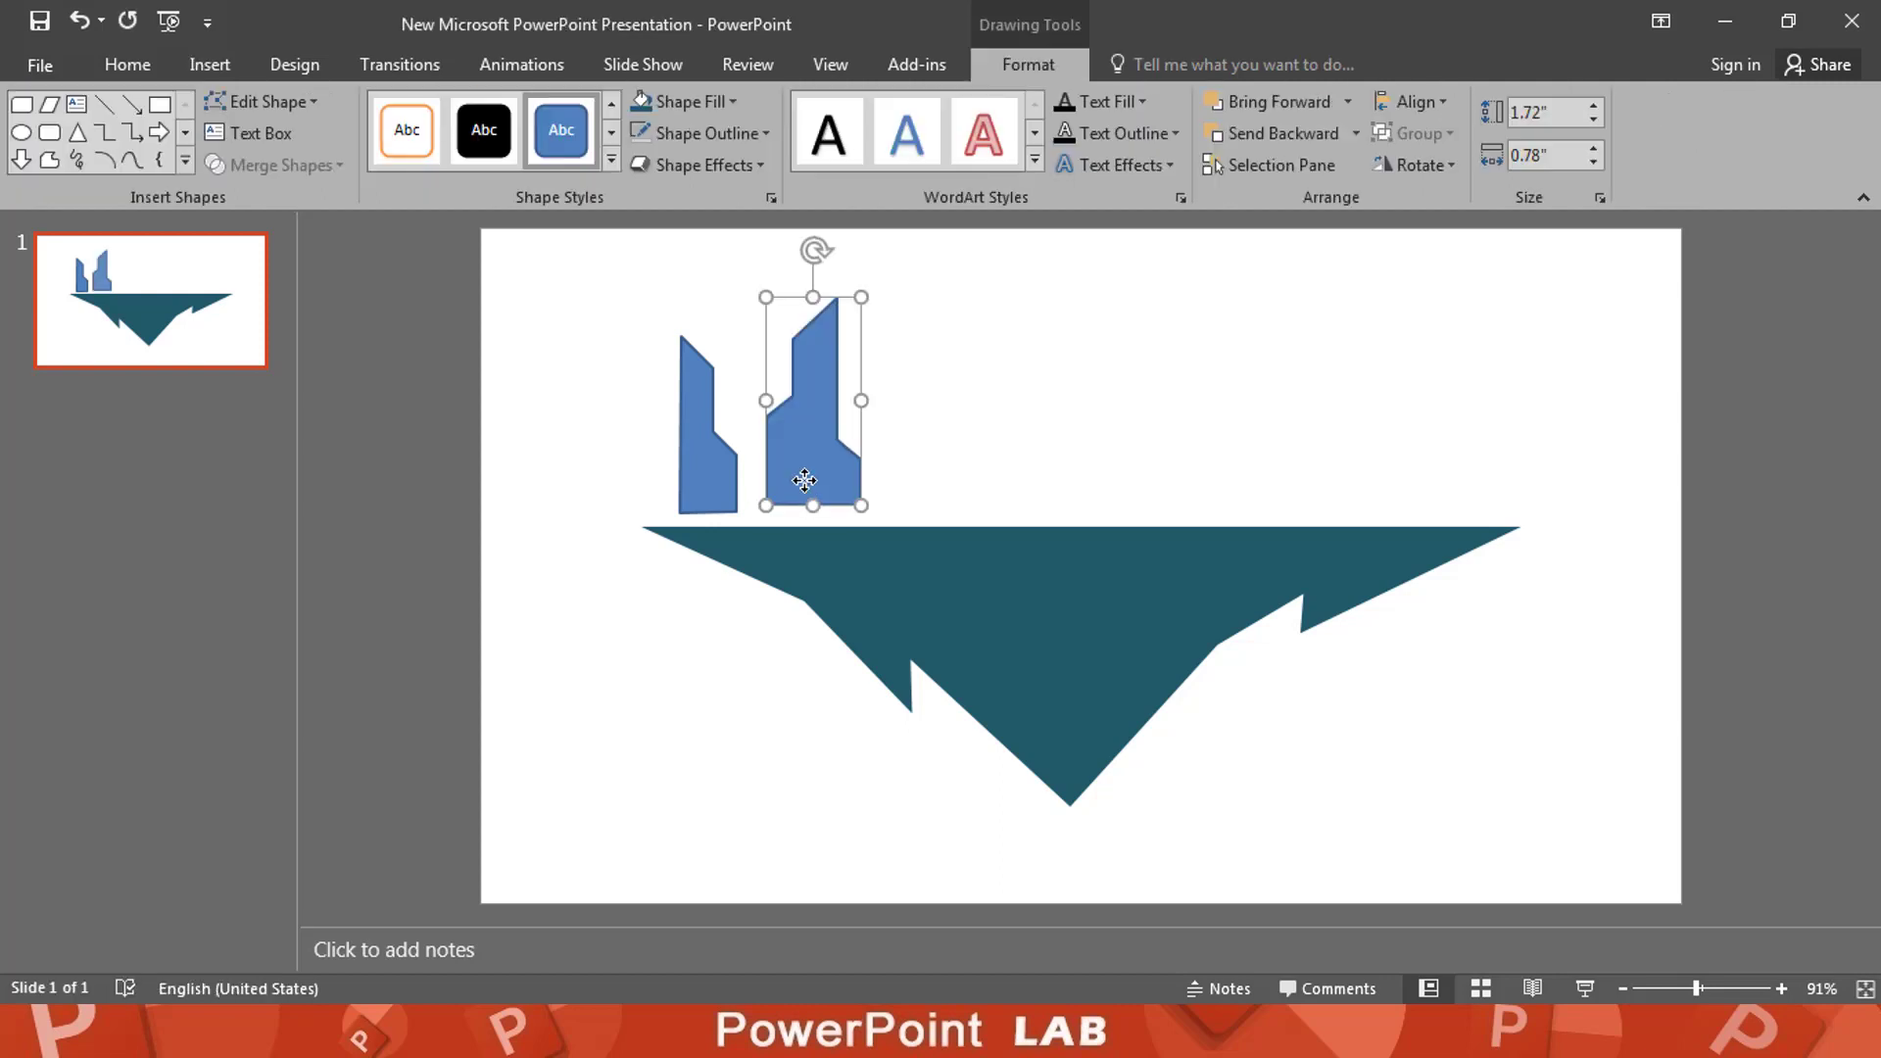
click(210, 63)
Step: Draw a third freeform building further along the island's top edge
click(470, 128)
click(735, 313)
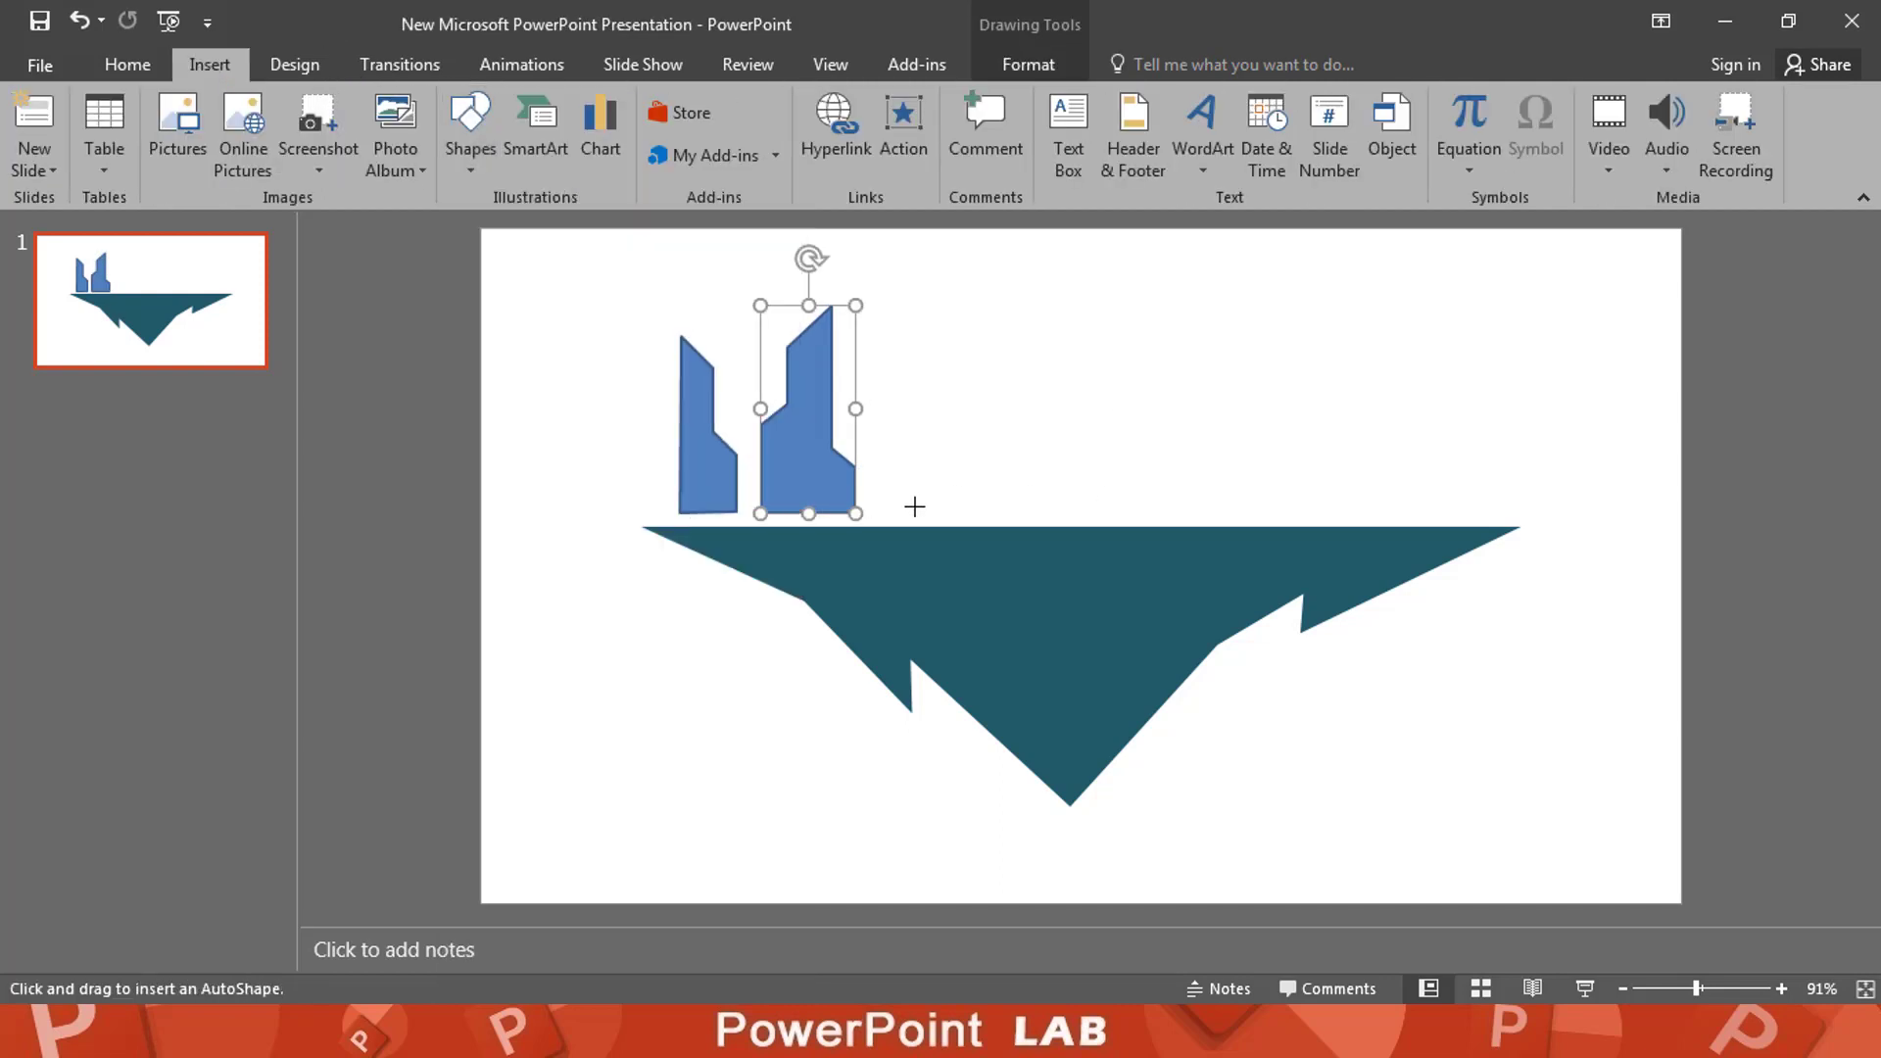
click(900, 511)
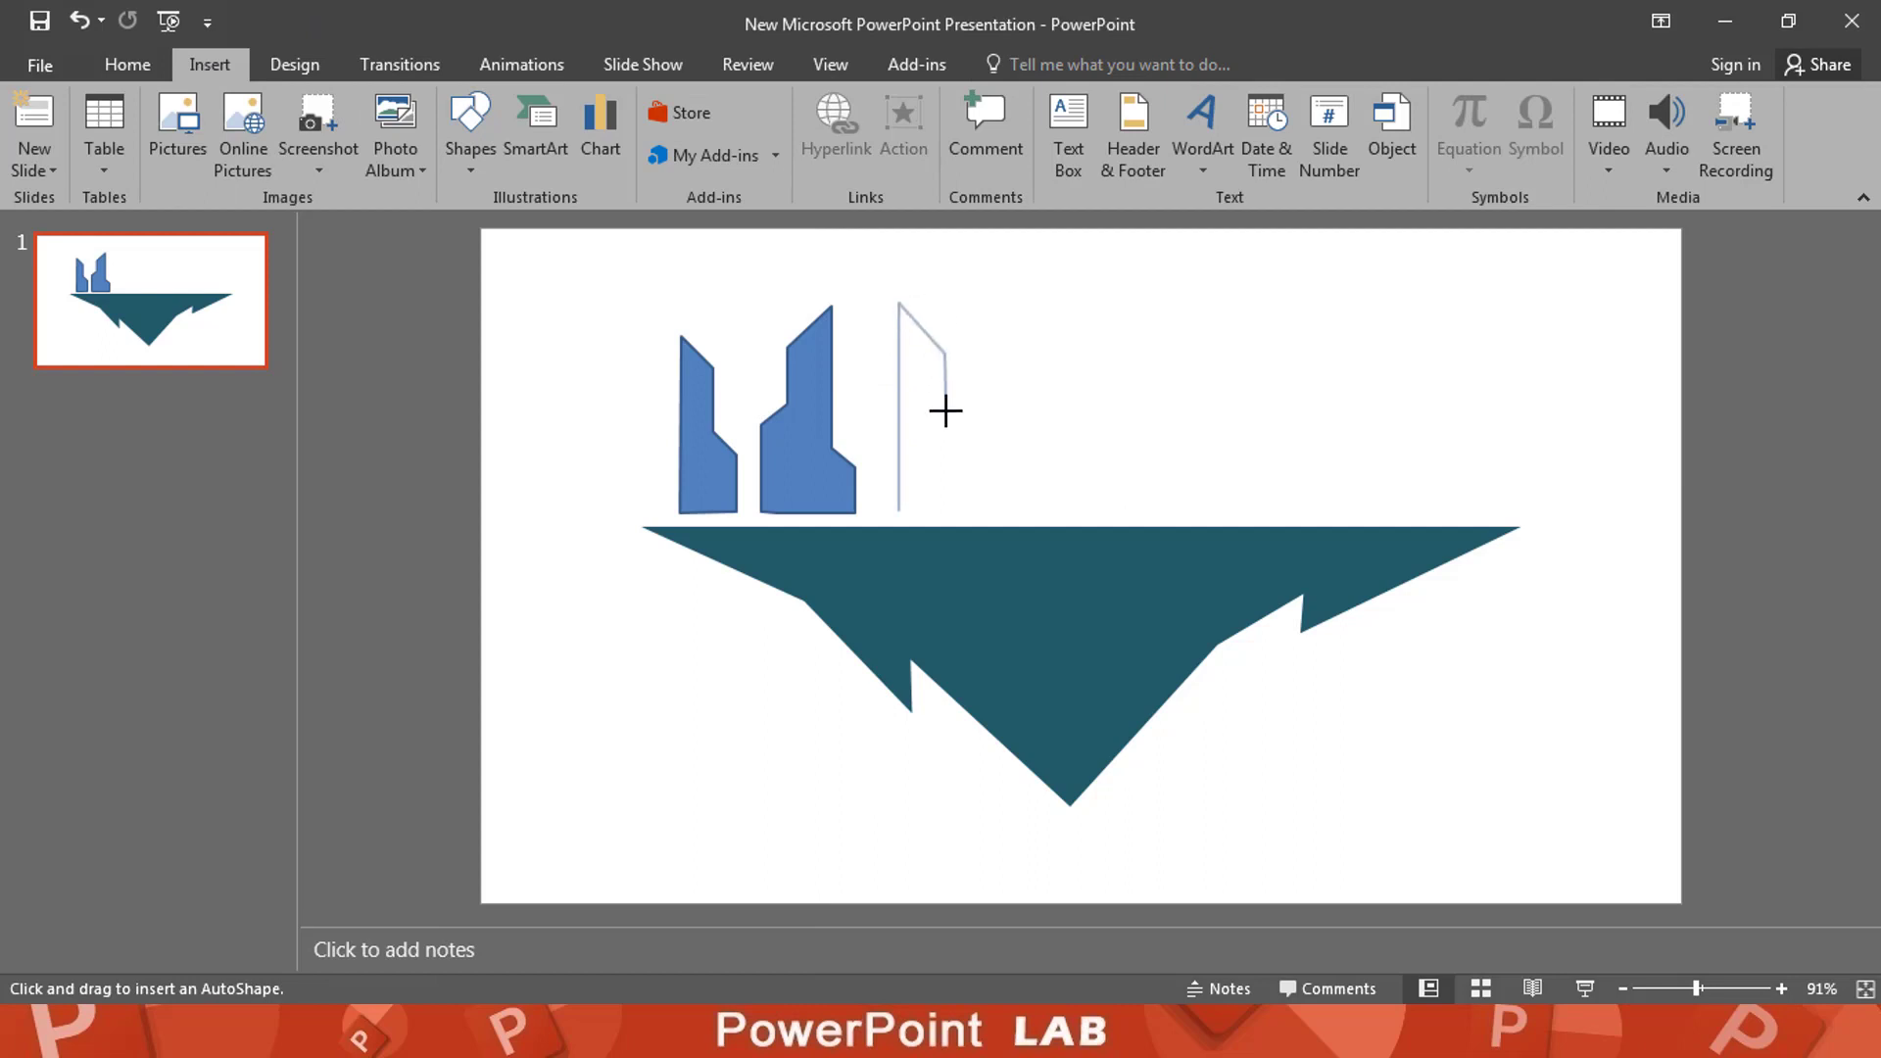
click(898, 511)
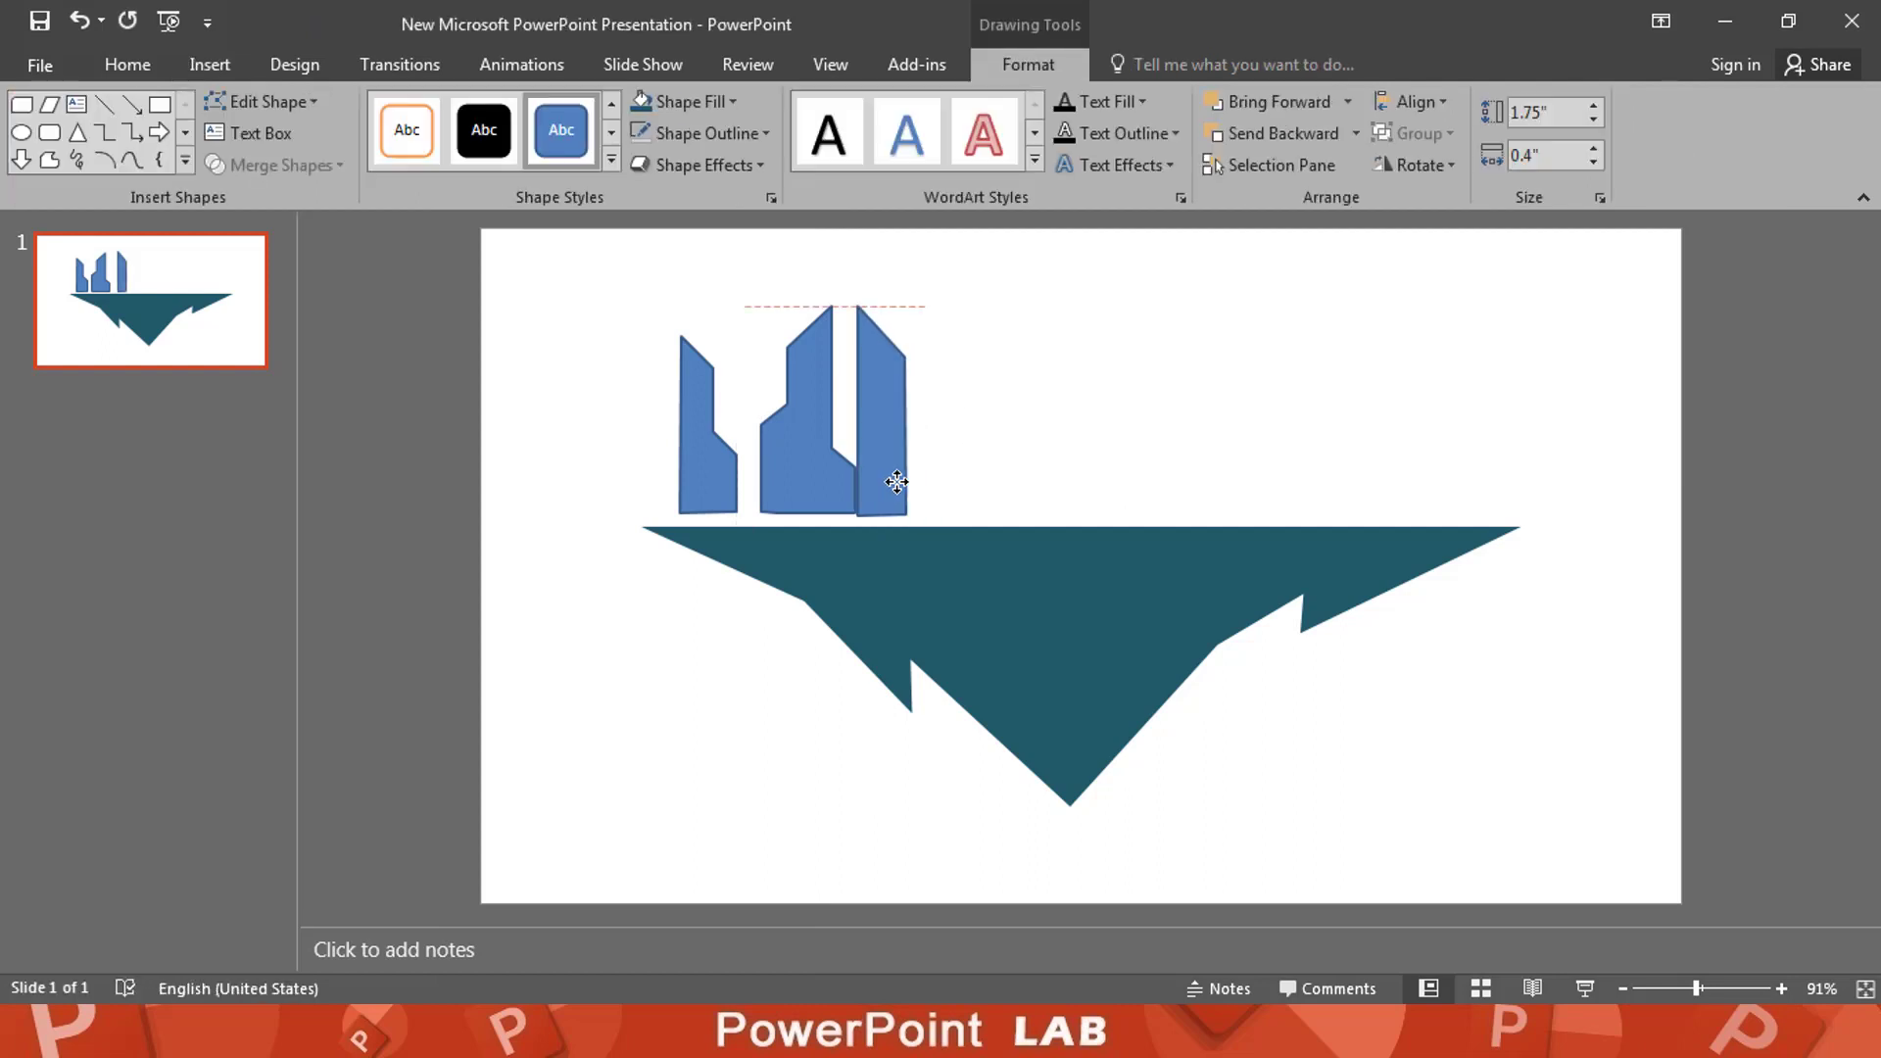
click(210, 64)
Step: Build a tower from an isosceles triangle with a small circle centred on its tip
click(461, 147)
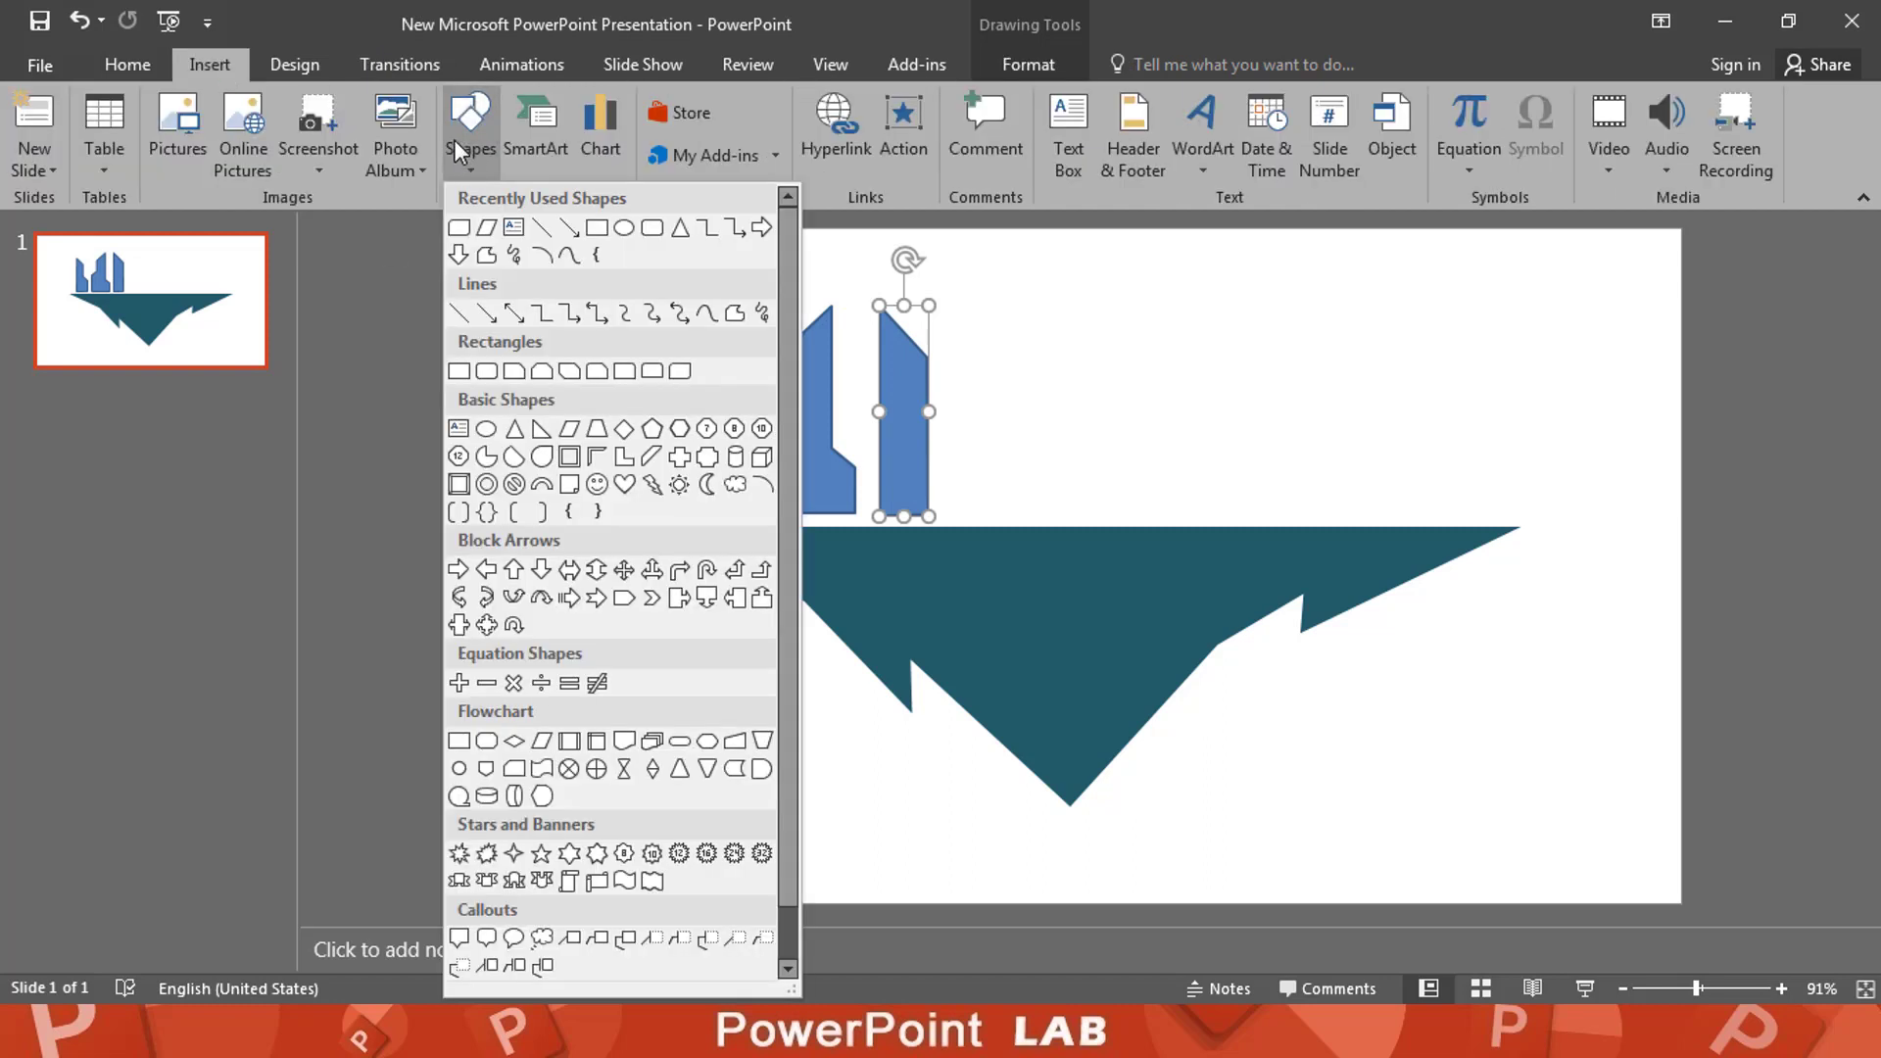
click(514, 428)
drag(1032, 336, 981, 513)
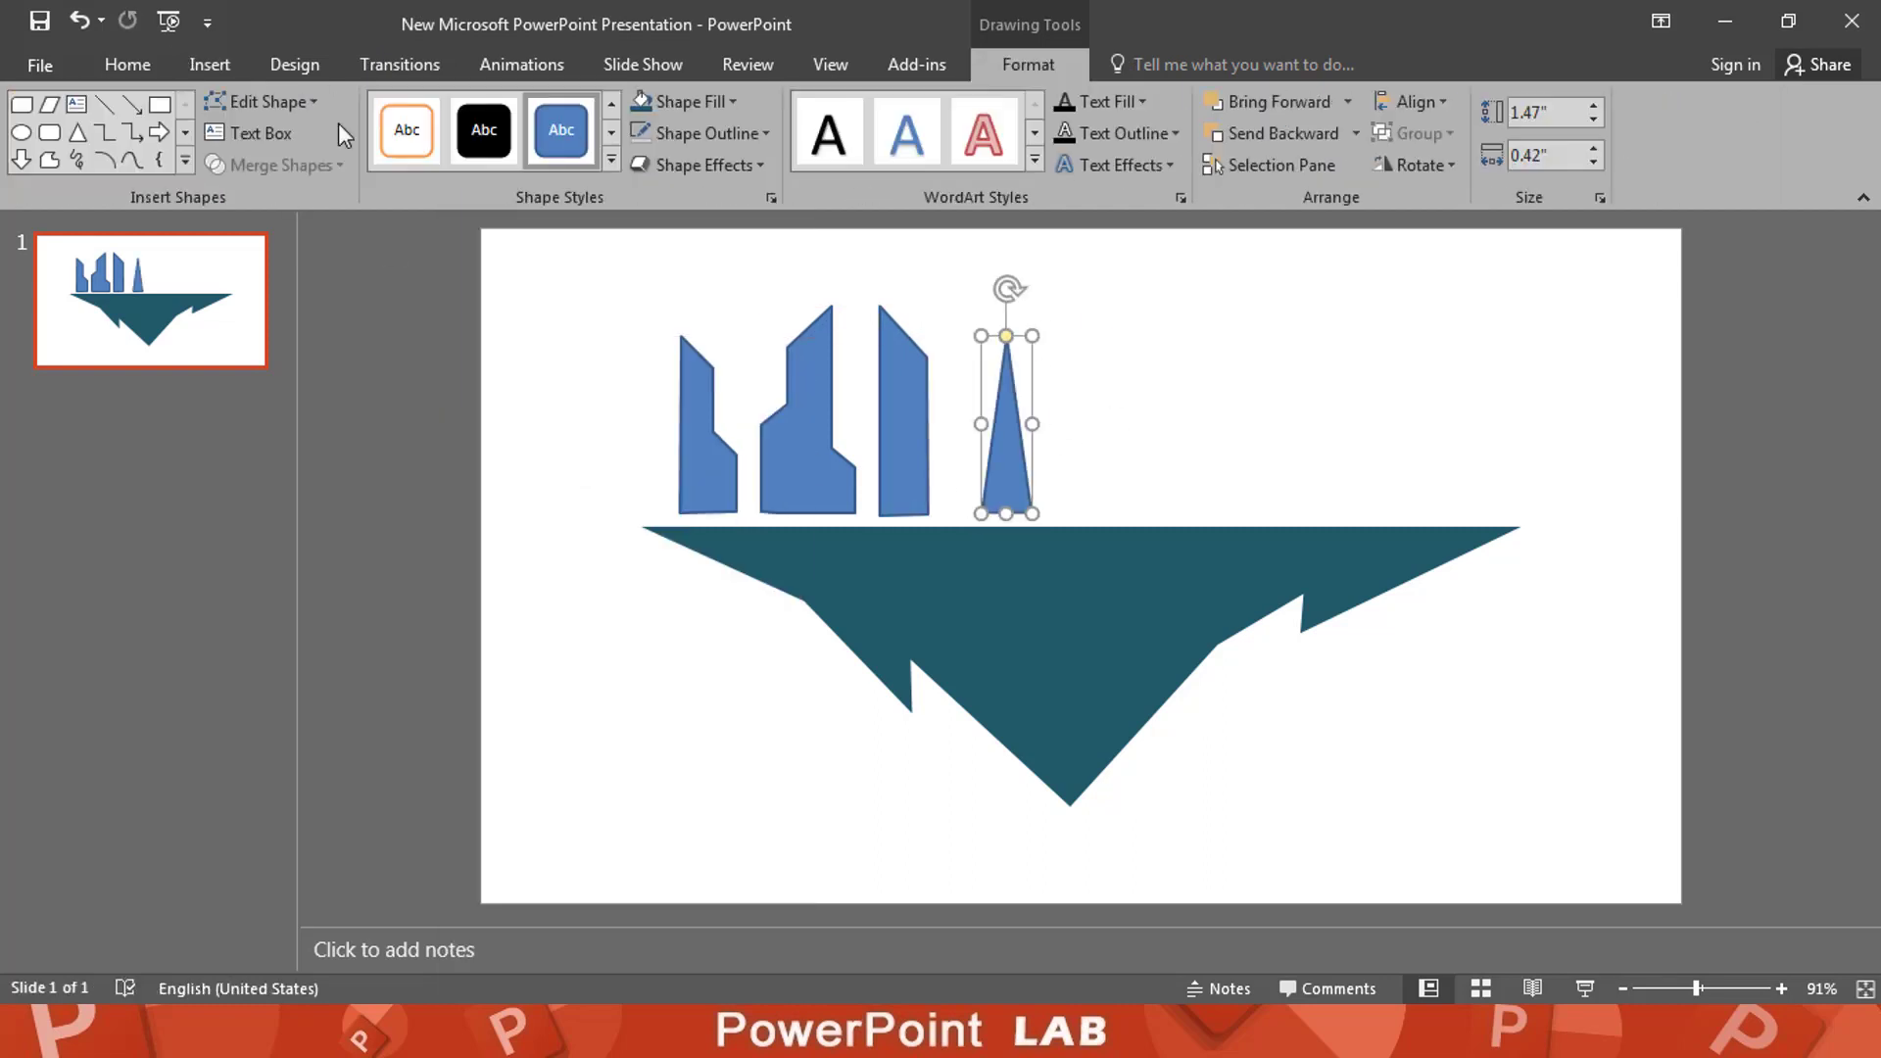
click(20, 132)
drag(987, 321, 1027, 363)
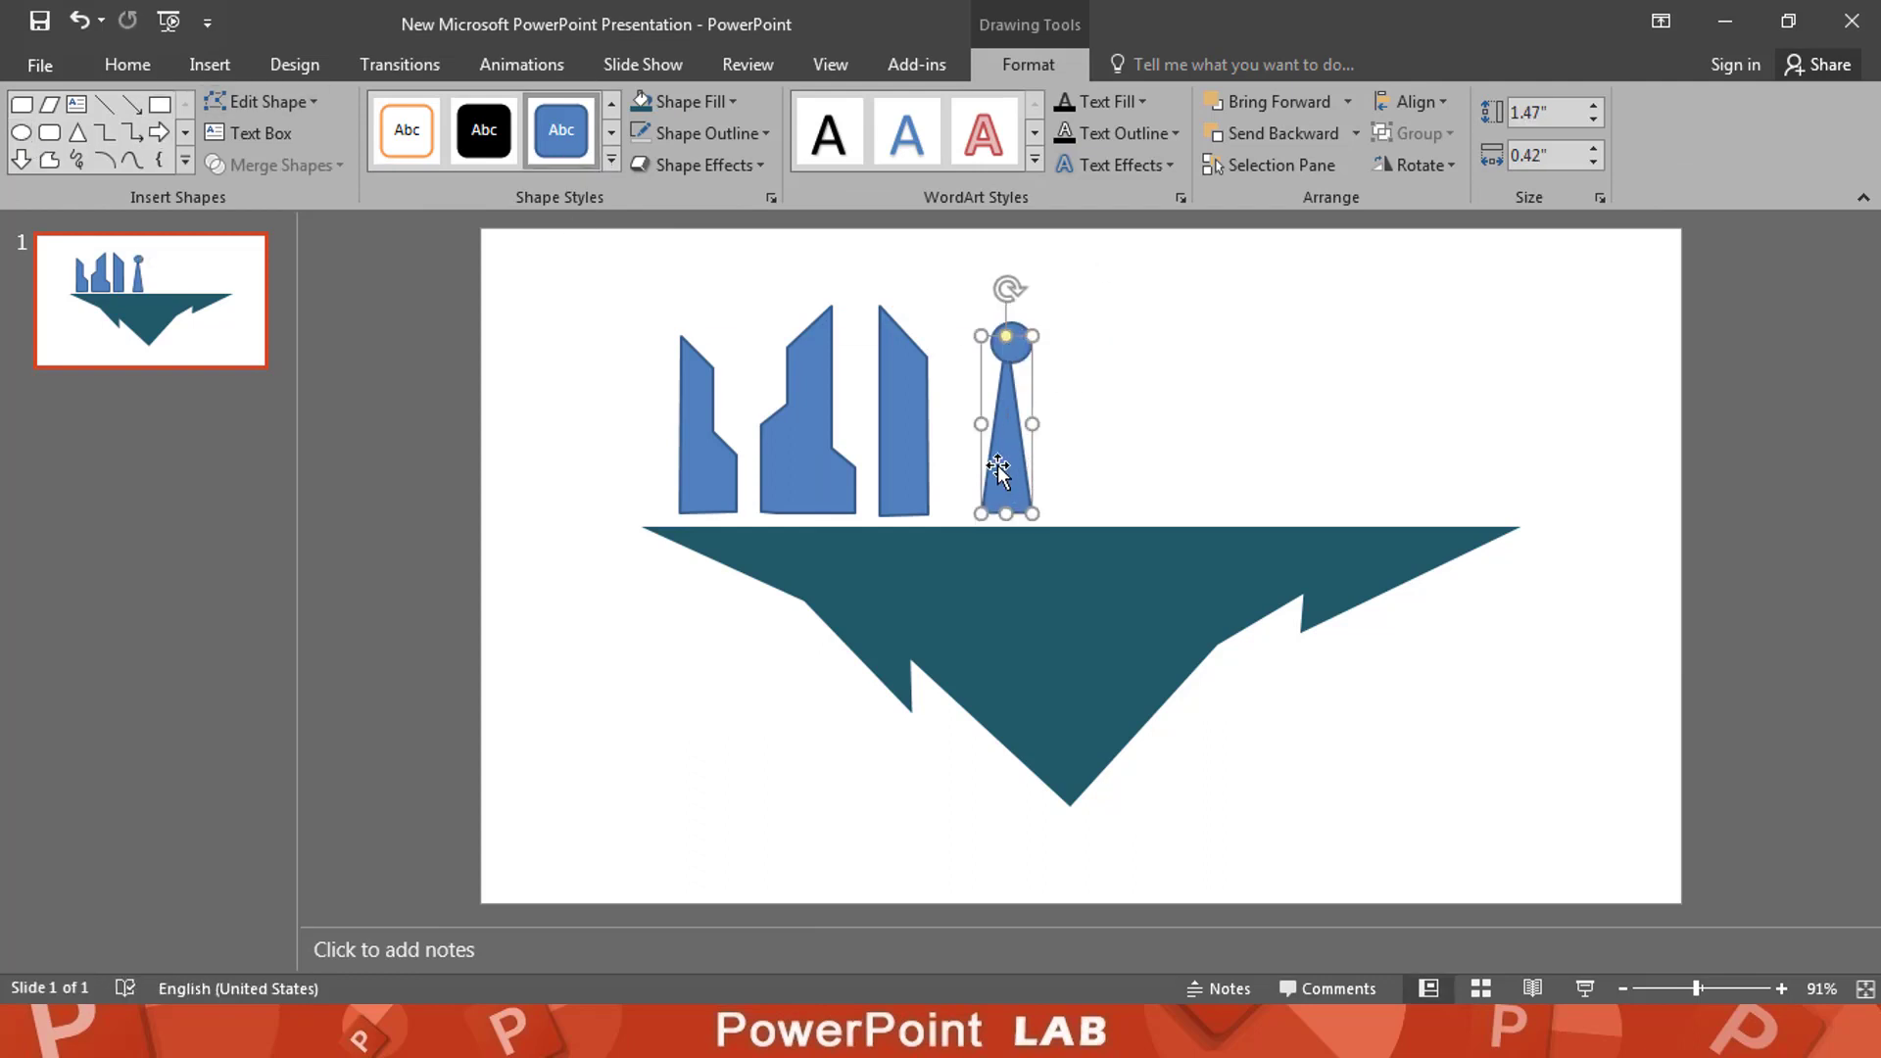
drag(982, 421, 992, 421)
drag(1015, 339, 1018, 339)
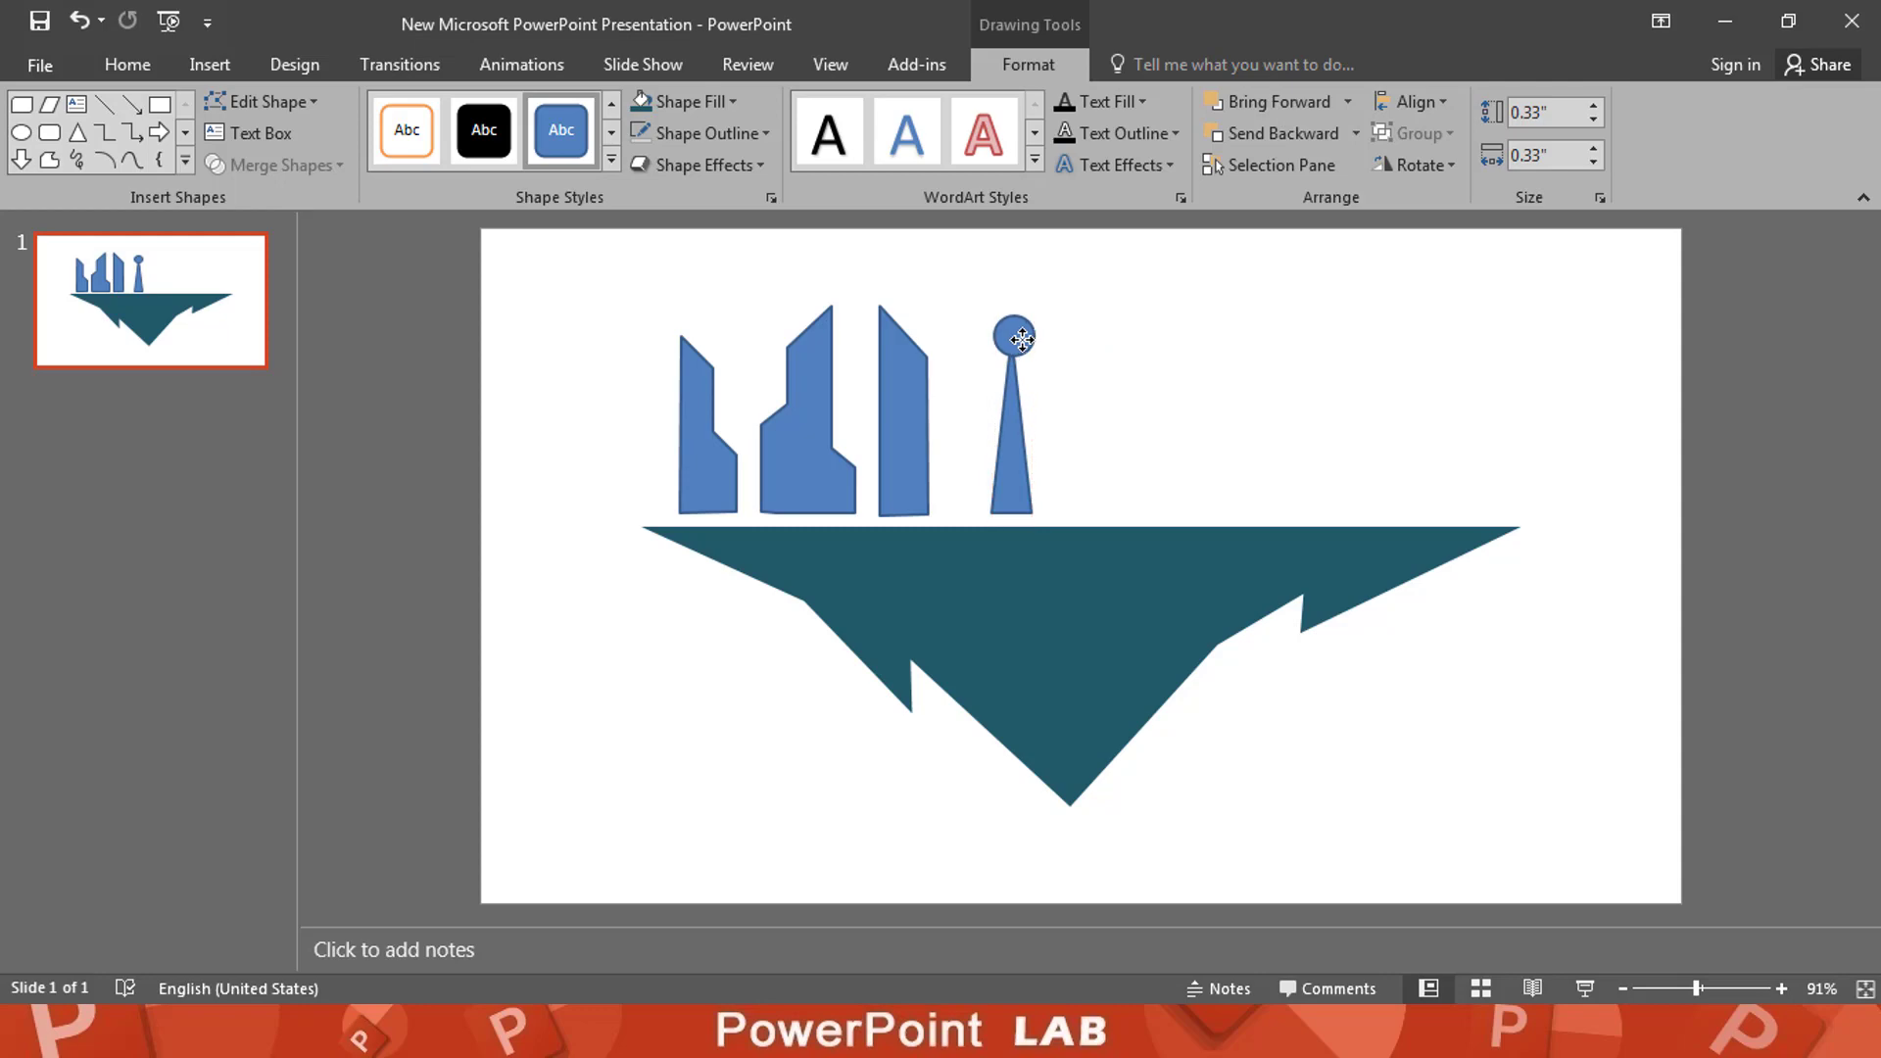
click(1188, 356)
Step: Add a small oval disc across the tower stem
click(210, 64)
click(470, 123)
click(760, 324)
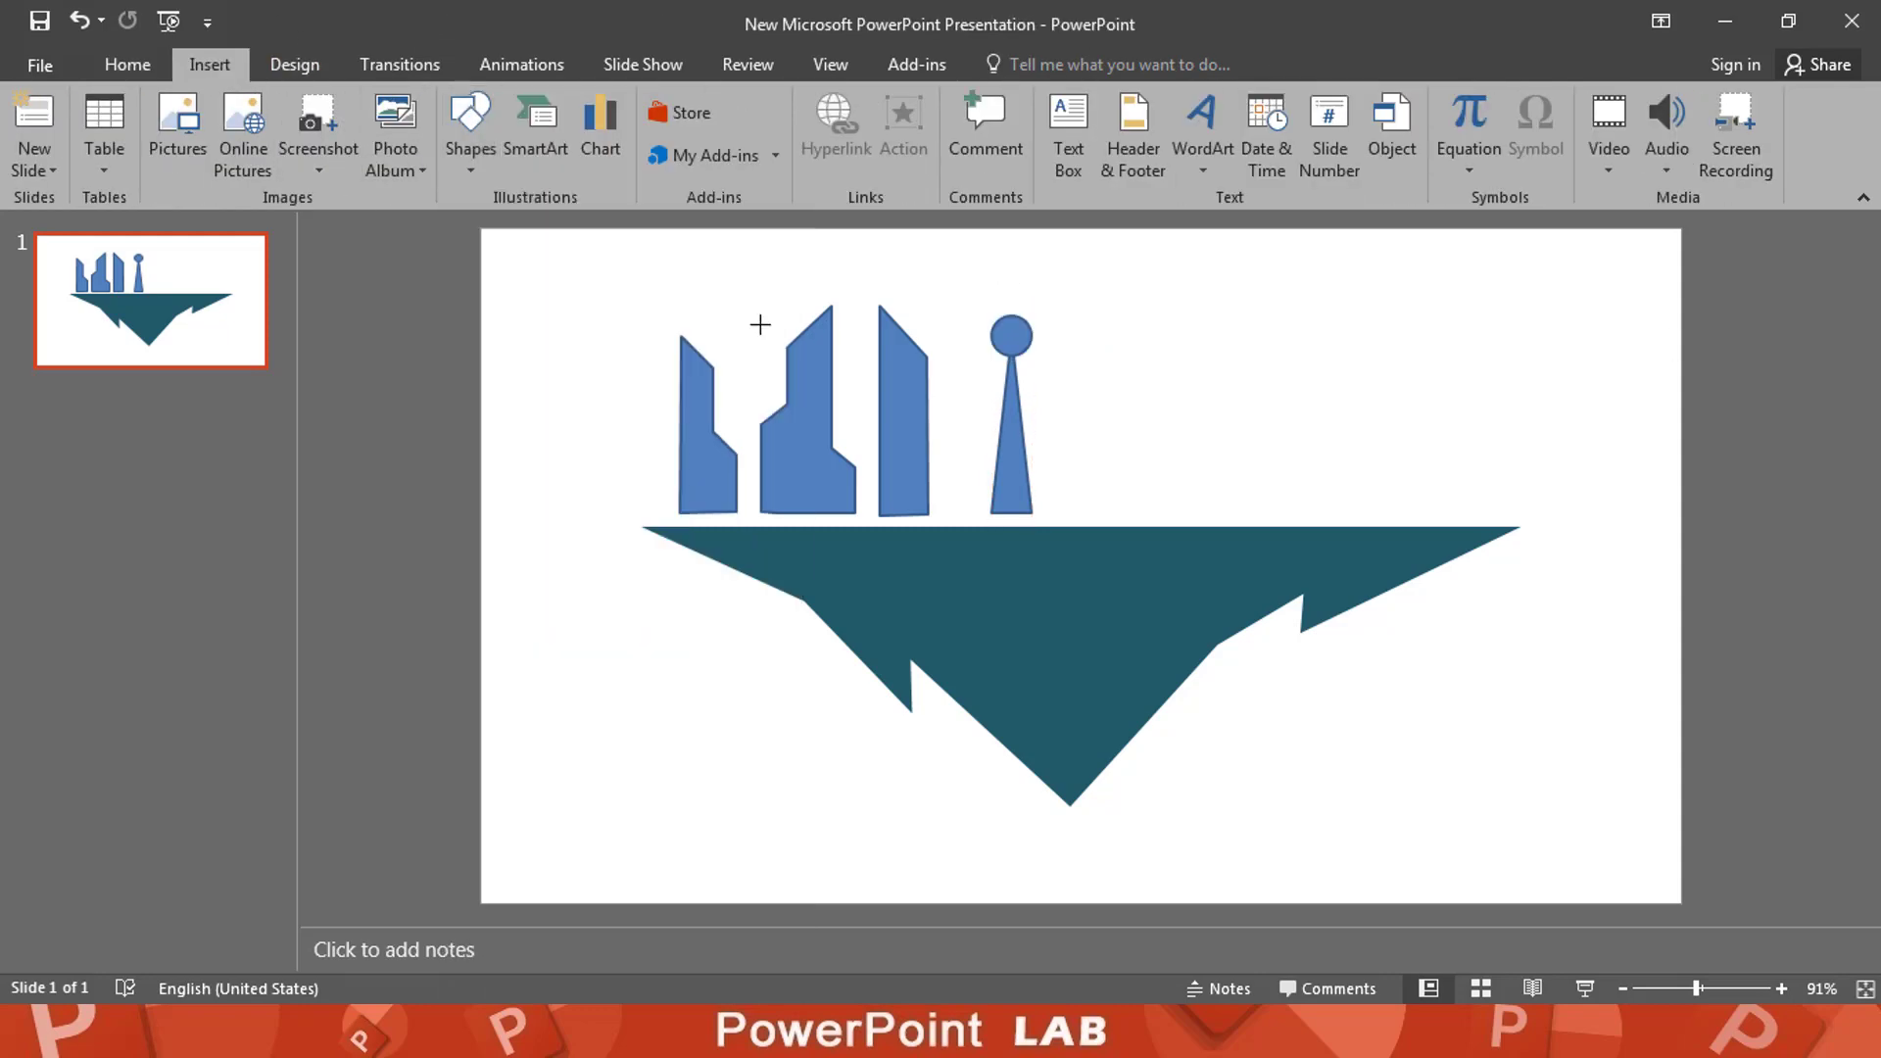
mouse_move(1131, 404)
mouse_down()
mouse_move(1066, 428)
mouse_move(1022, 415)
mouse_up()
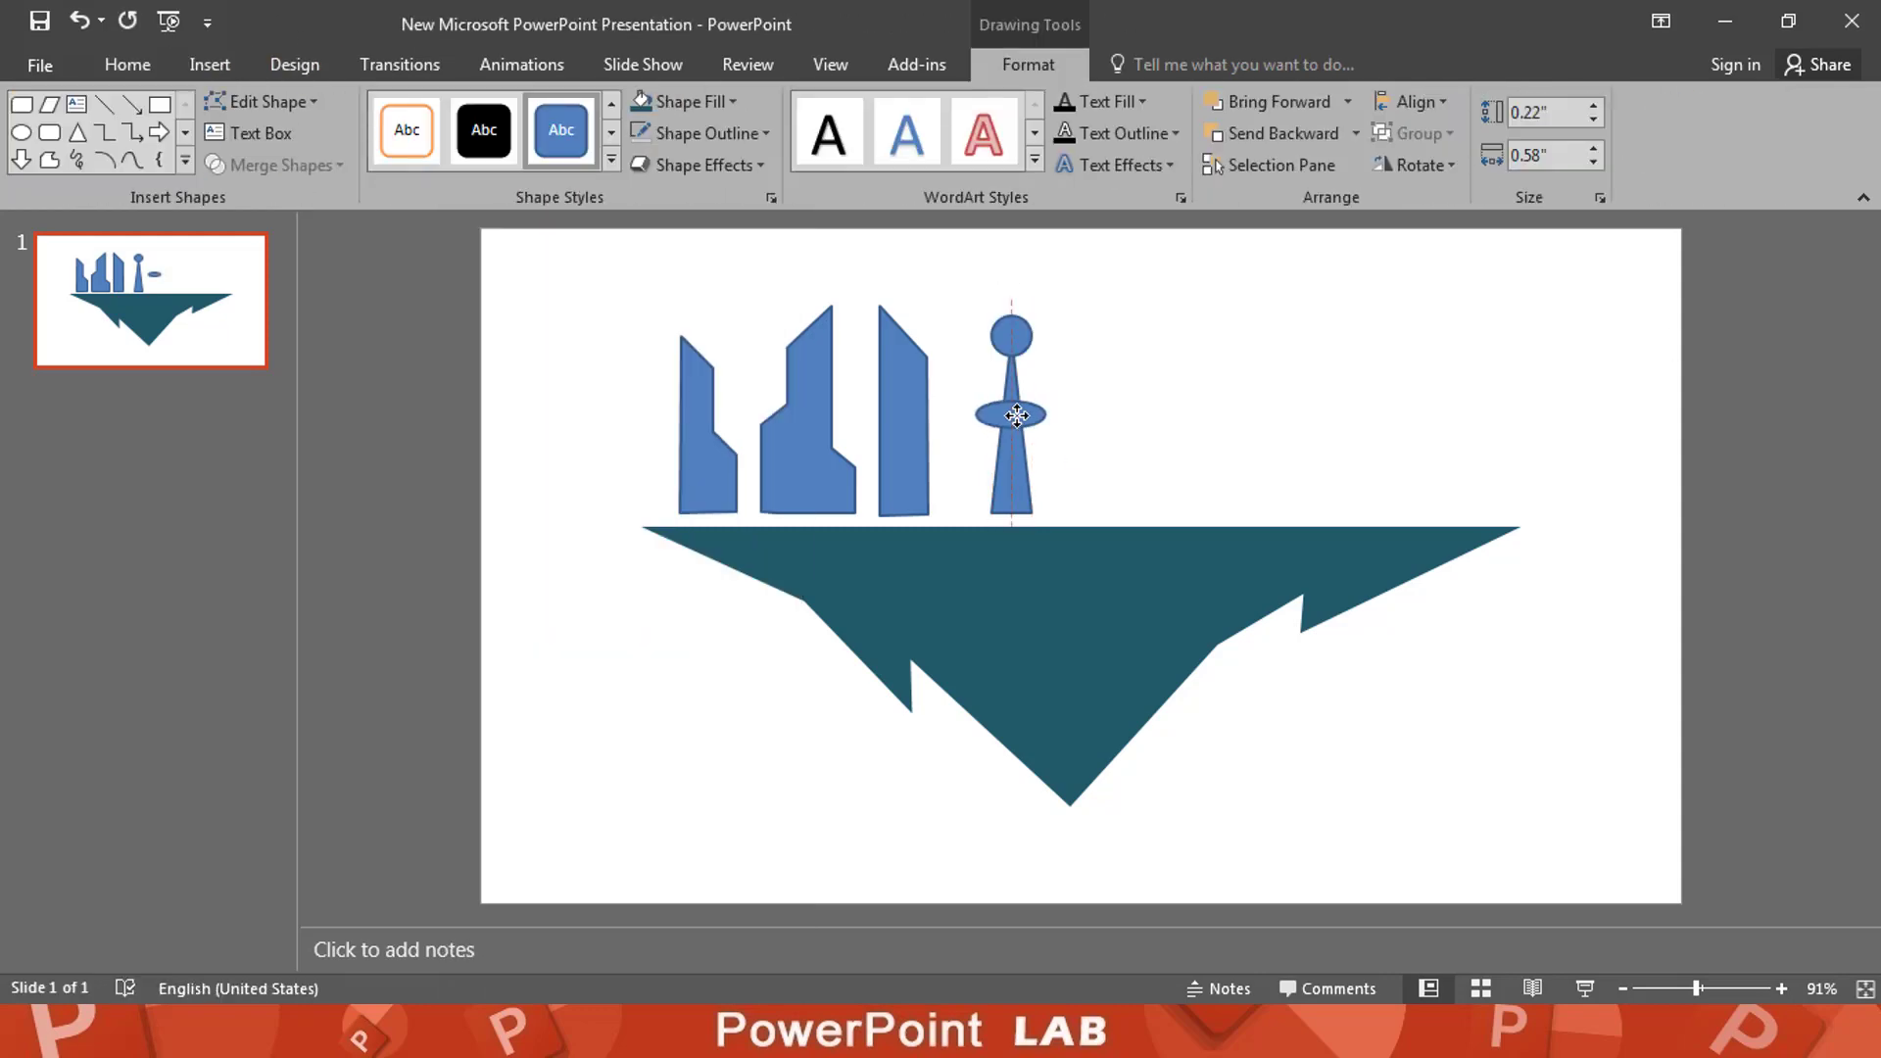
click(1092, 382)
Step: Group the triangle, circle and oval into a single tower object
drag(1117, 293, 955, 524)
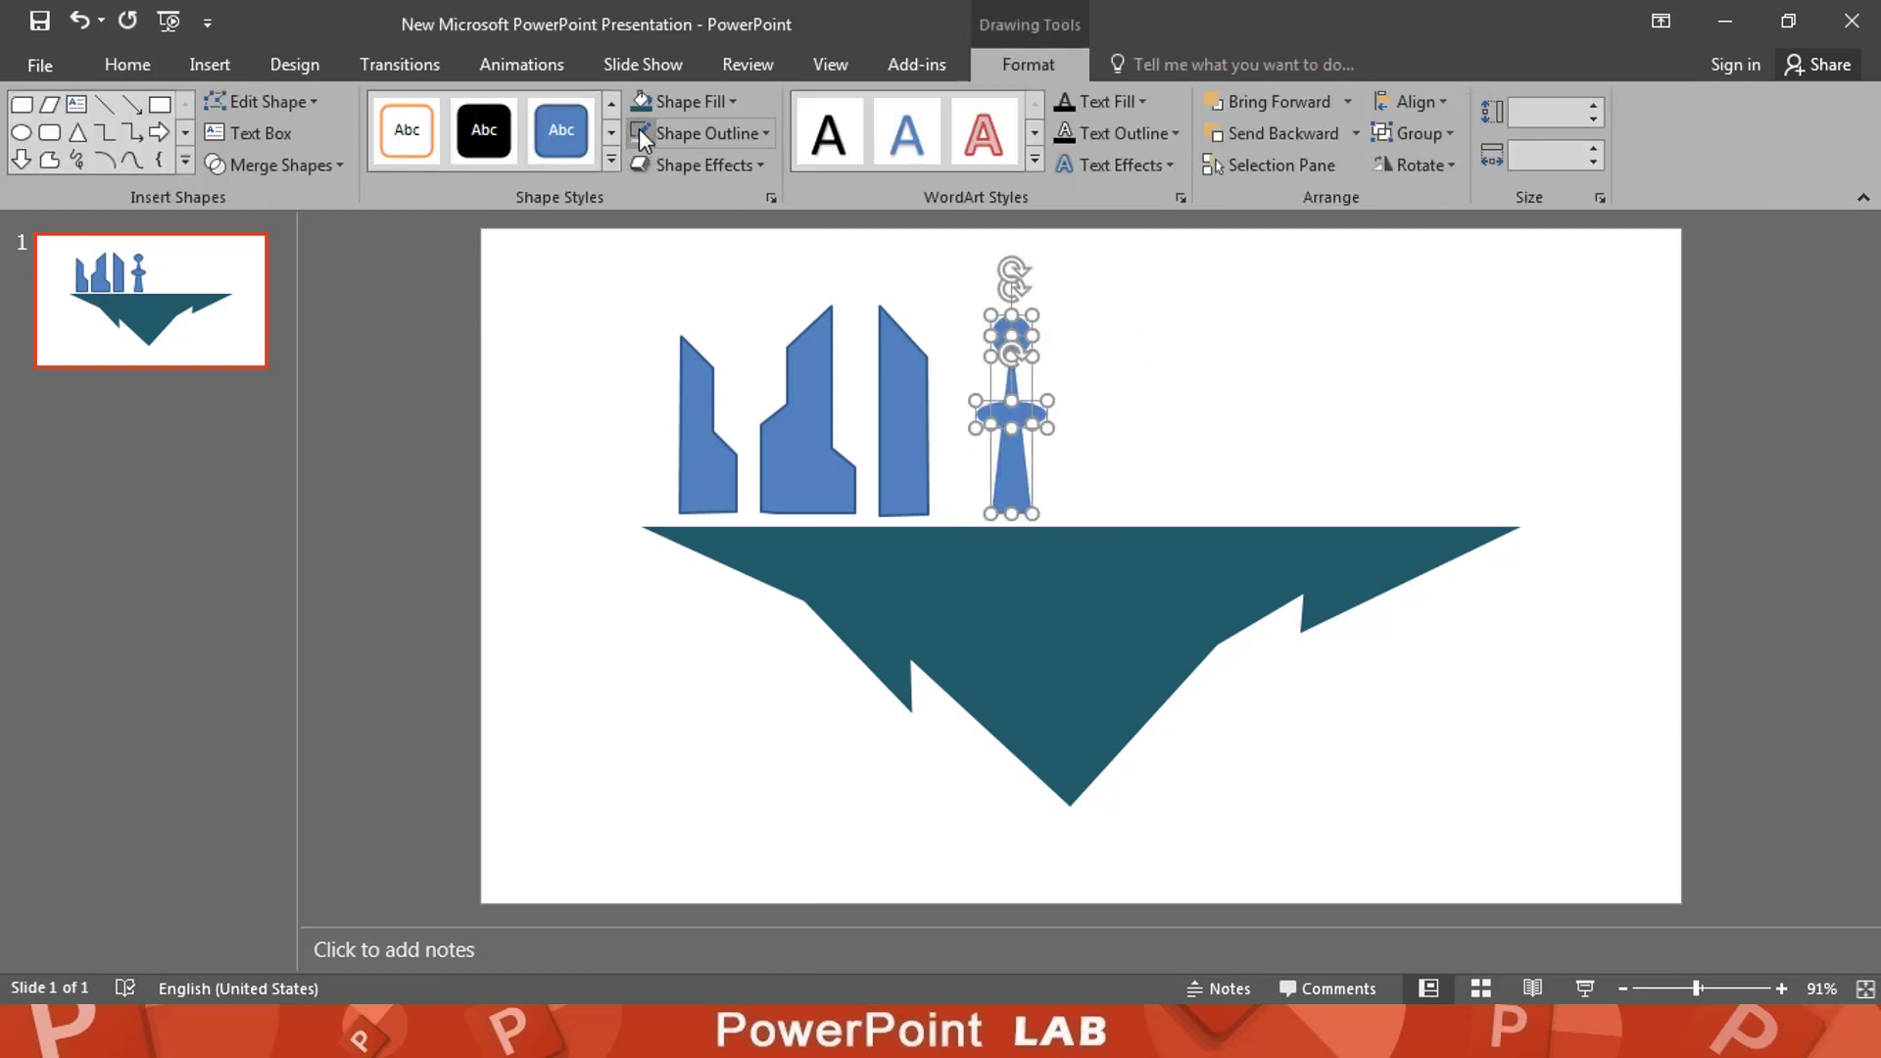
click(1209, 361)
right_click(1011, 478)
key(Escape)
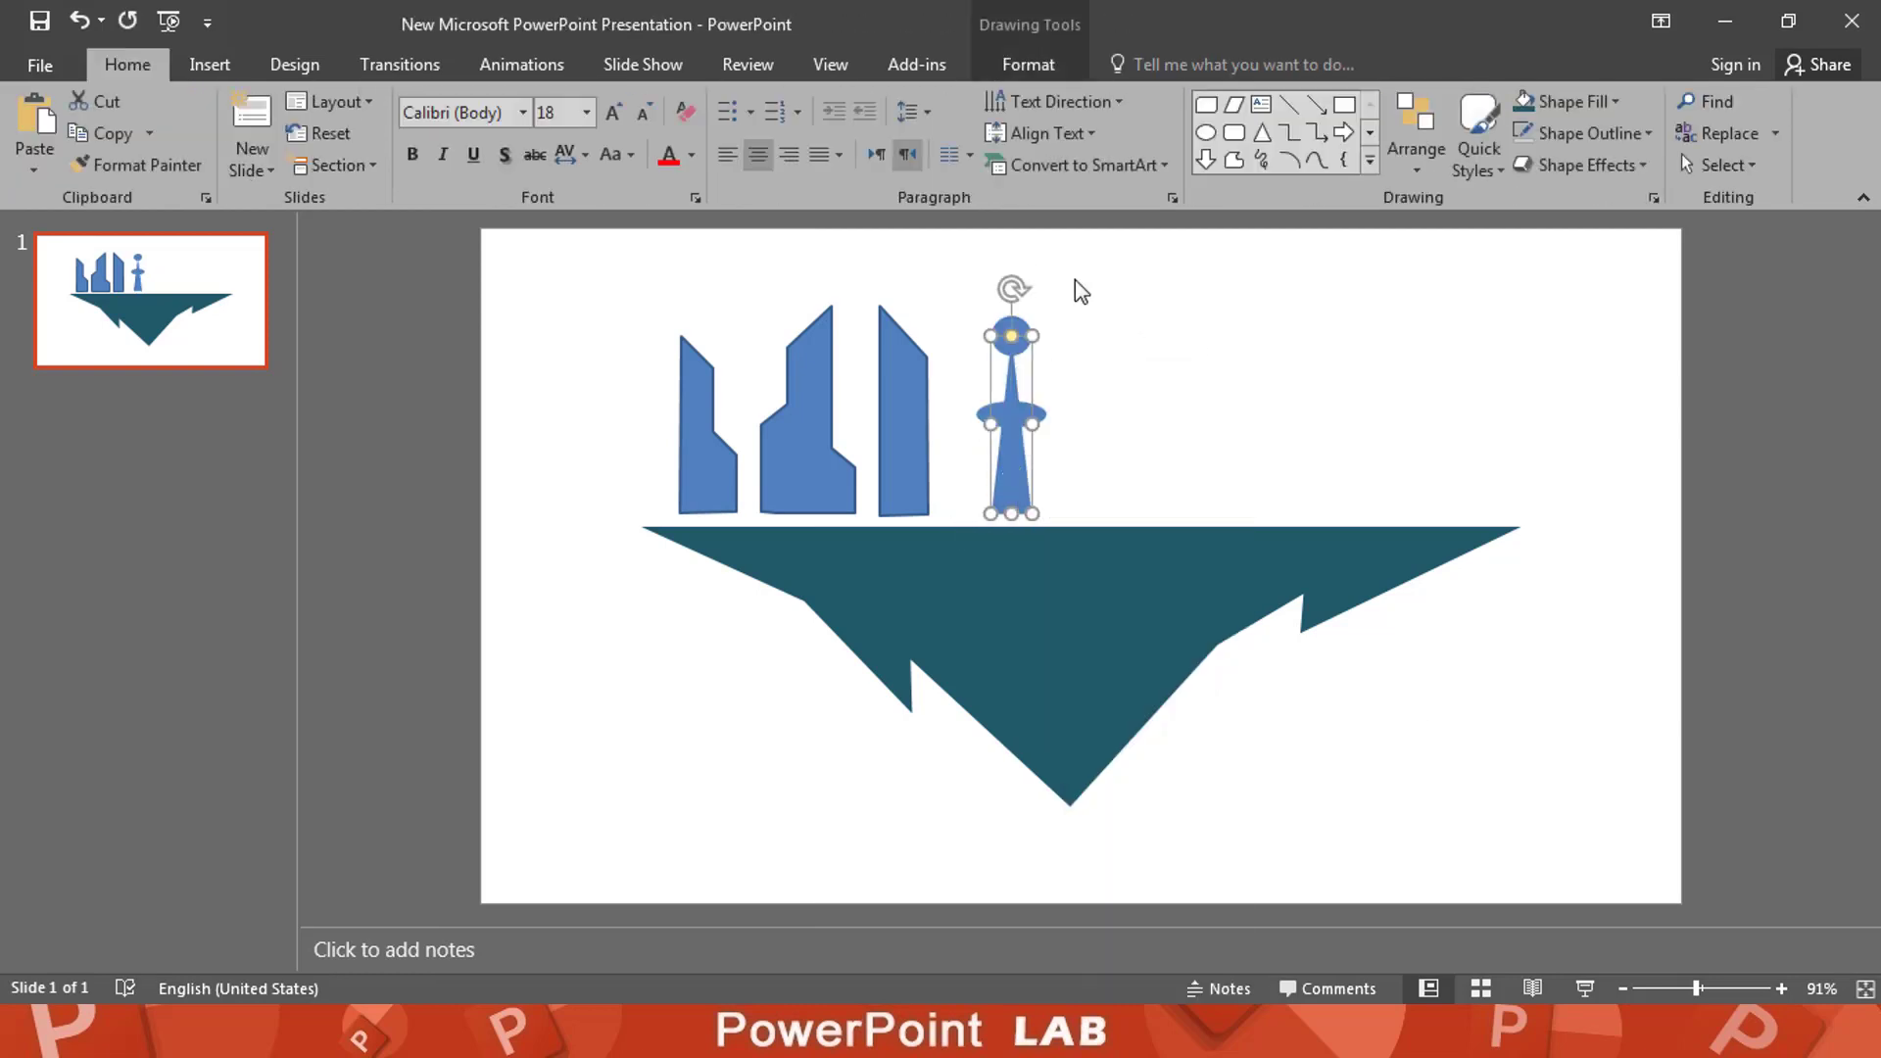
mouse_move(1080, 291)
mouse_down()
mouse_move(957, 520)
mouse_move(1301, 480)
mouse_up()
right_click(995, 455)
click(1285, 639)
Step: Duplicate the grouped tower and place the copy further right on the island
right_click(1027, 495)
click(1142, 537)
key(ctrl+v)
click(1440, 386)
click(210, 63)
click(470, 127)
click(457, 284)
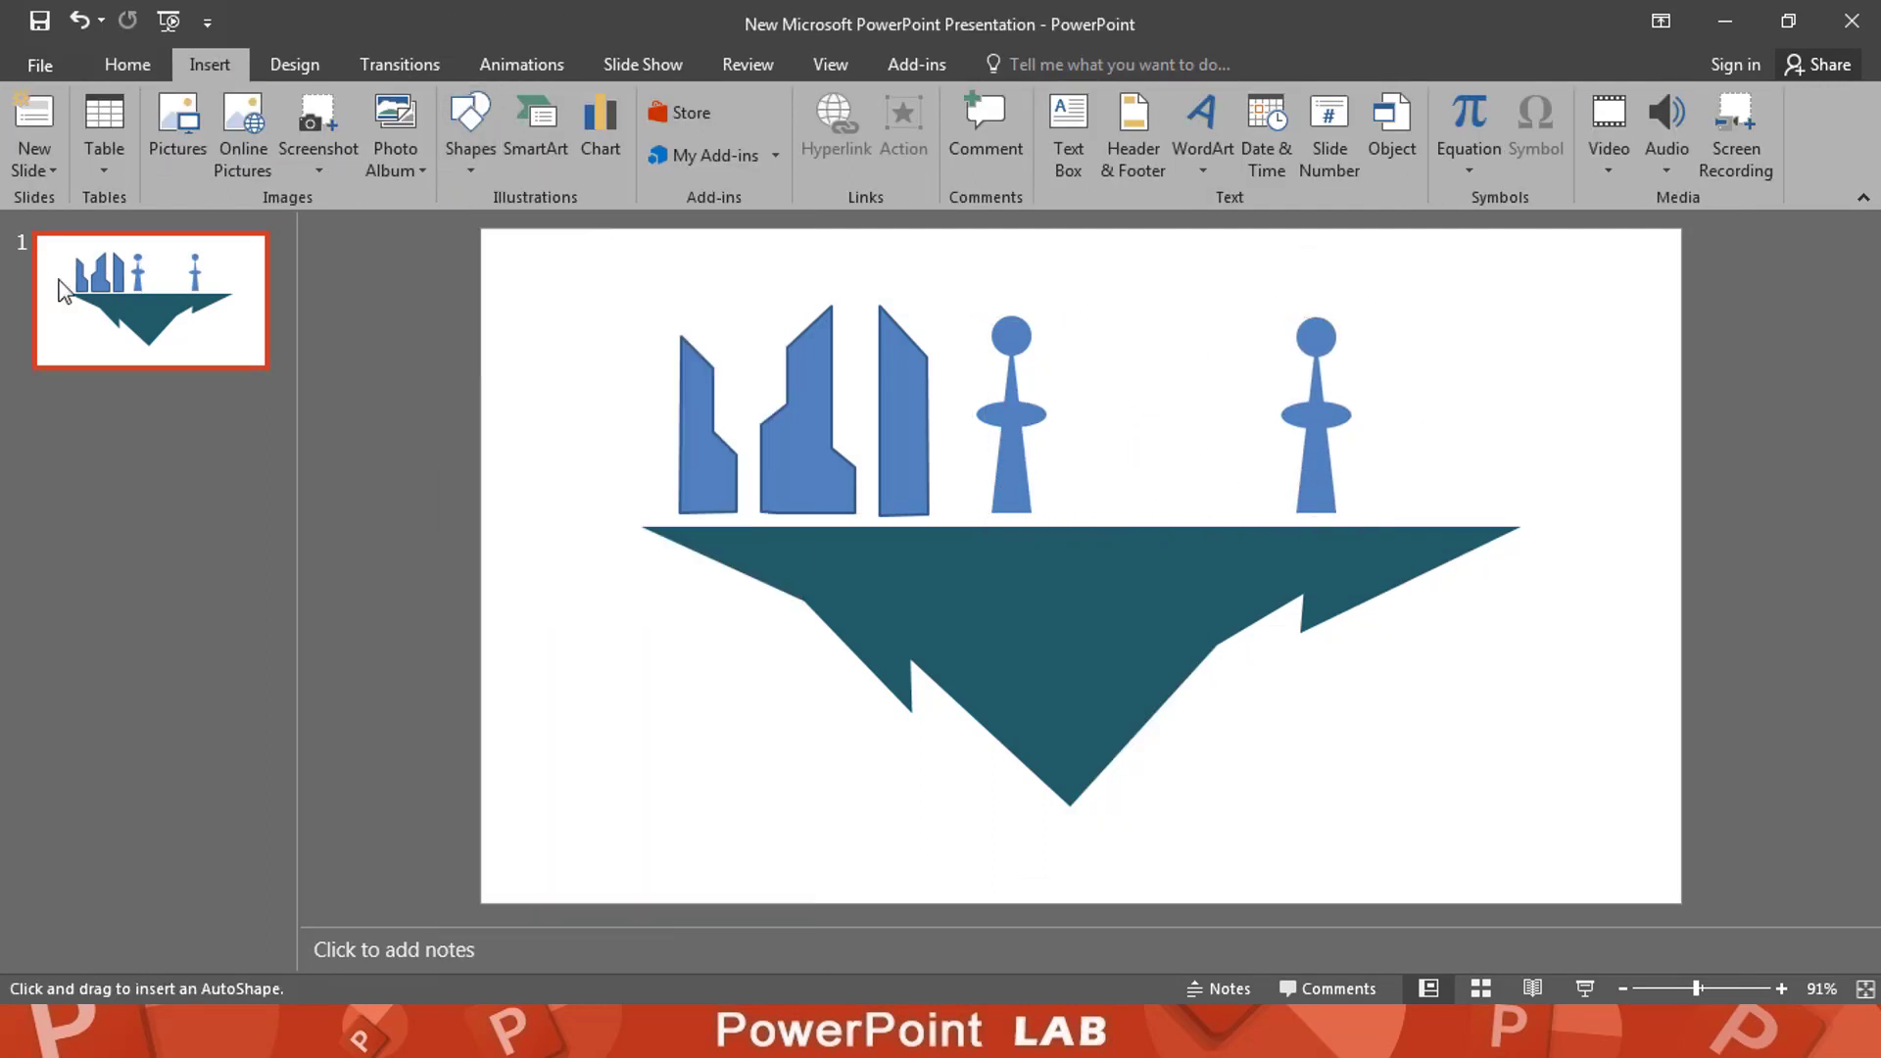
Step: Draw a thin bridge bar spanning between the two towers
drag(1269, 419, 1029, 419)
drag(1264, 419, 1299, 415)
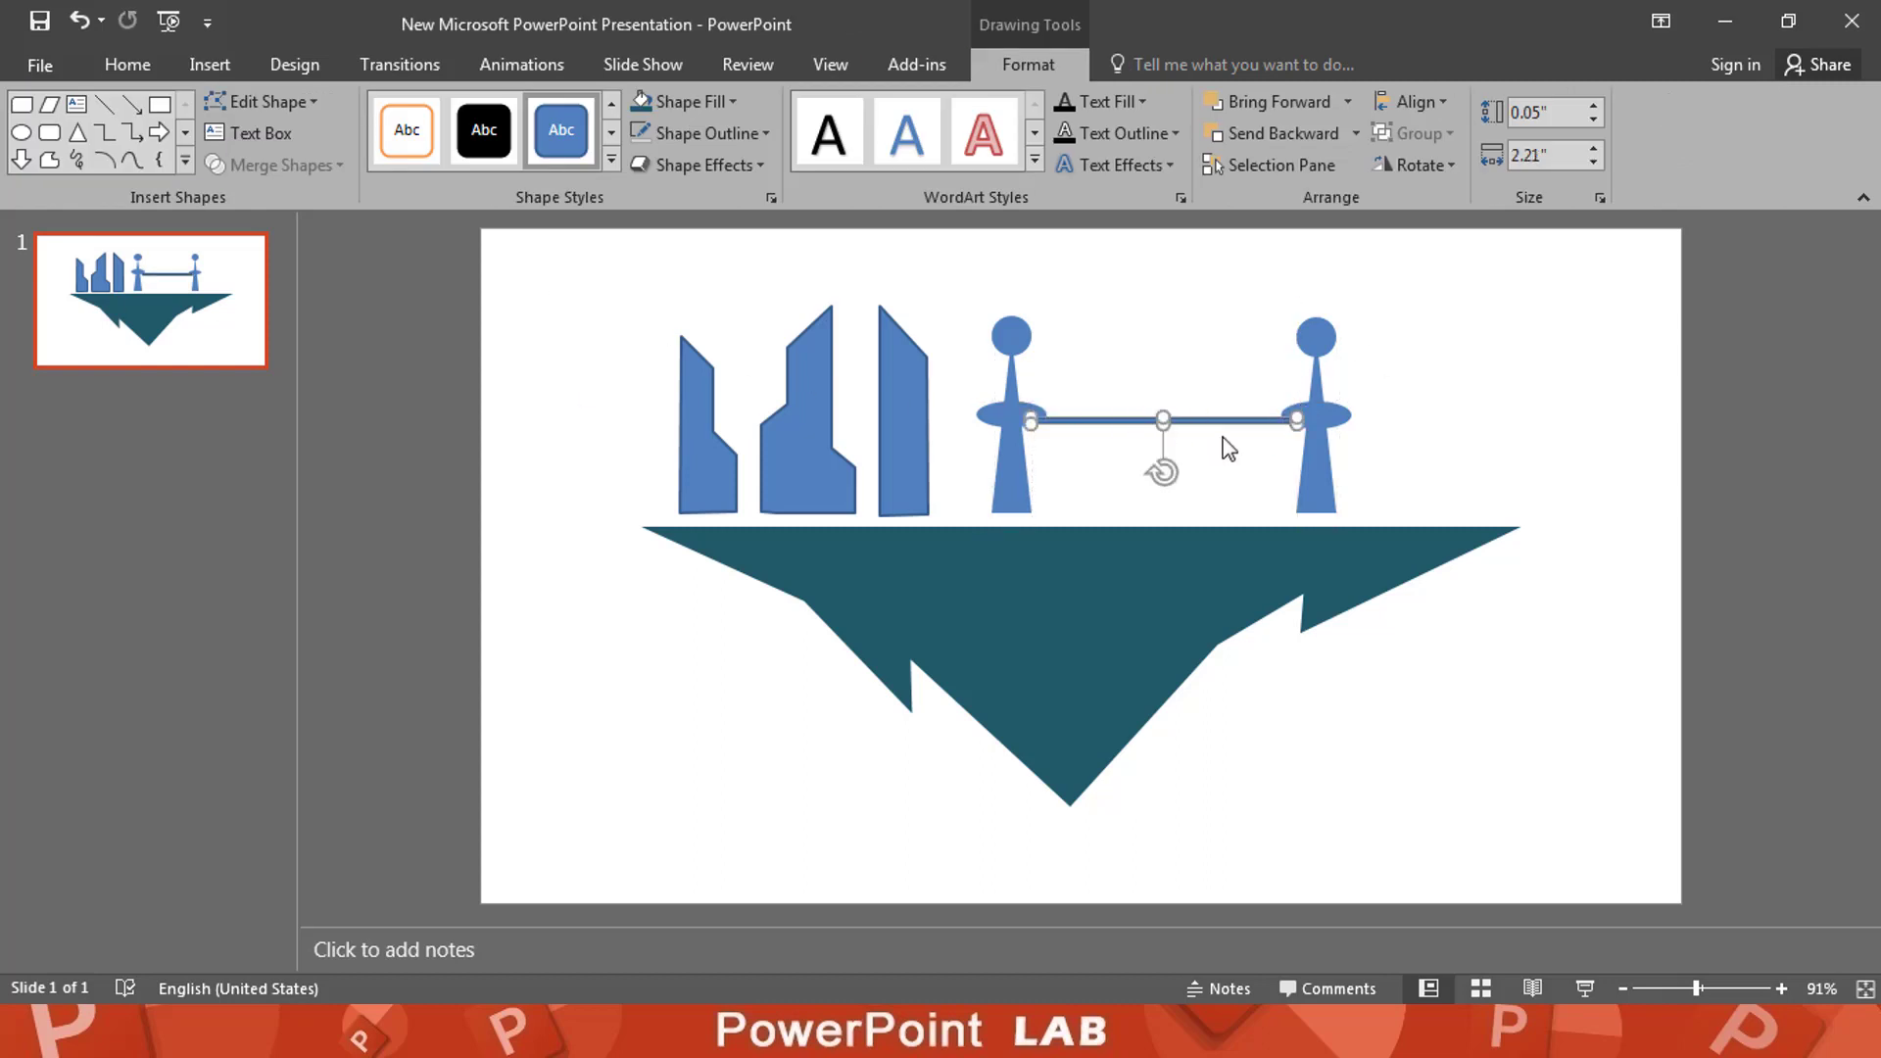
scroll(1236, 444, up, 5)
drag(1083, 538, 1116, 550)
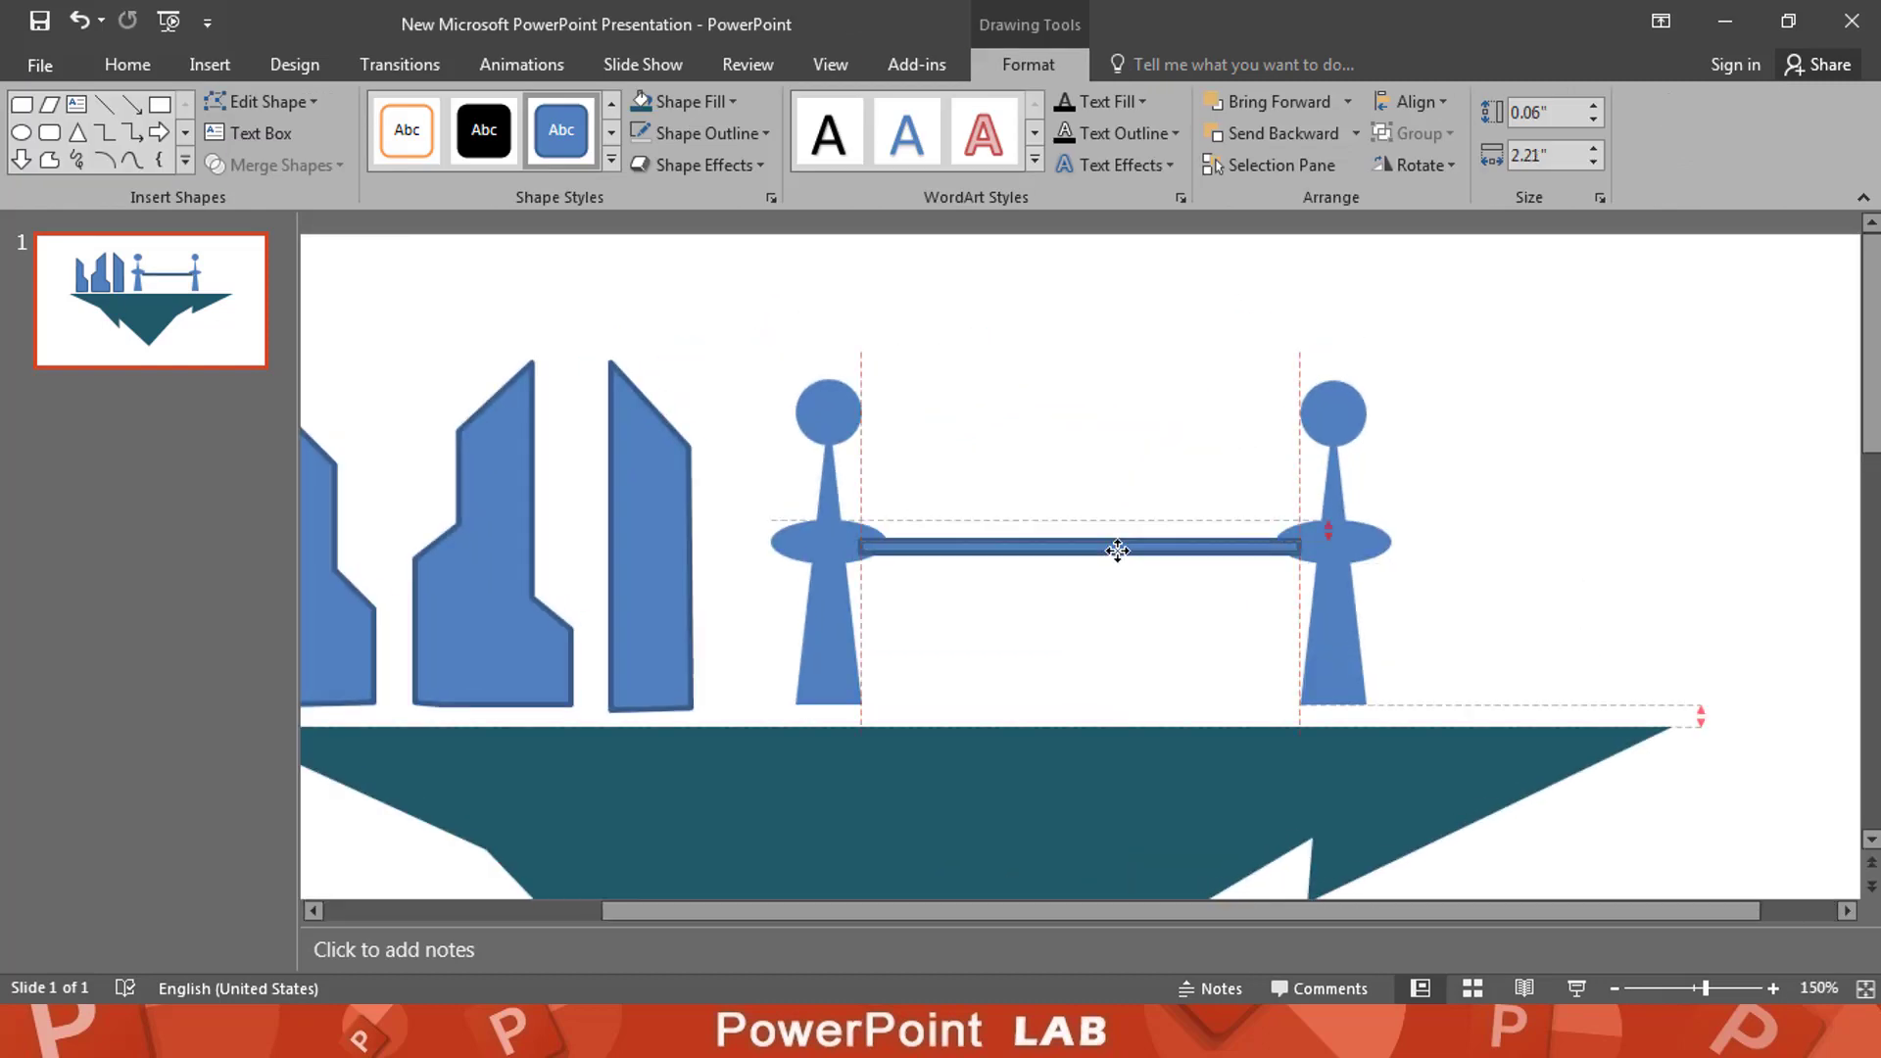
click(1088, 461)
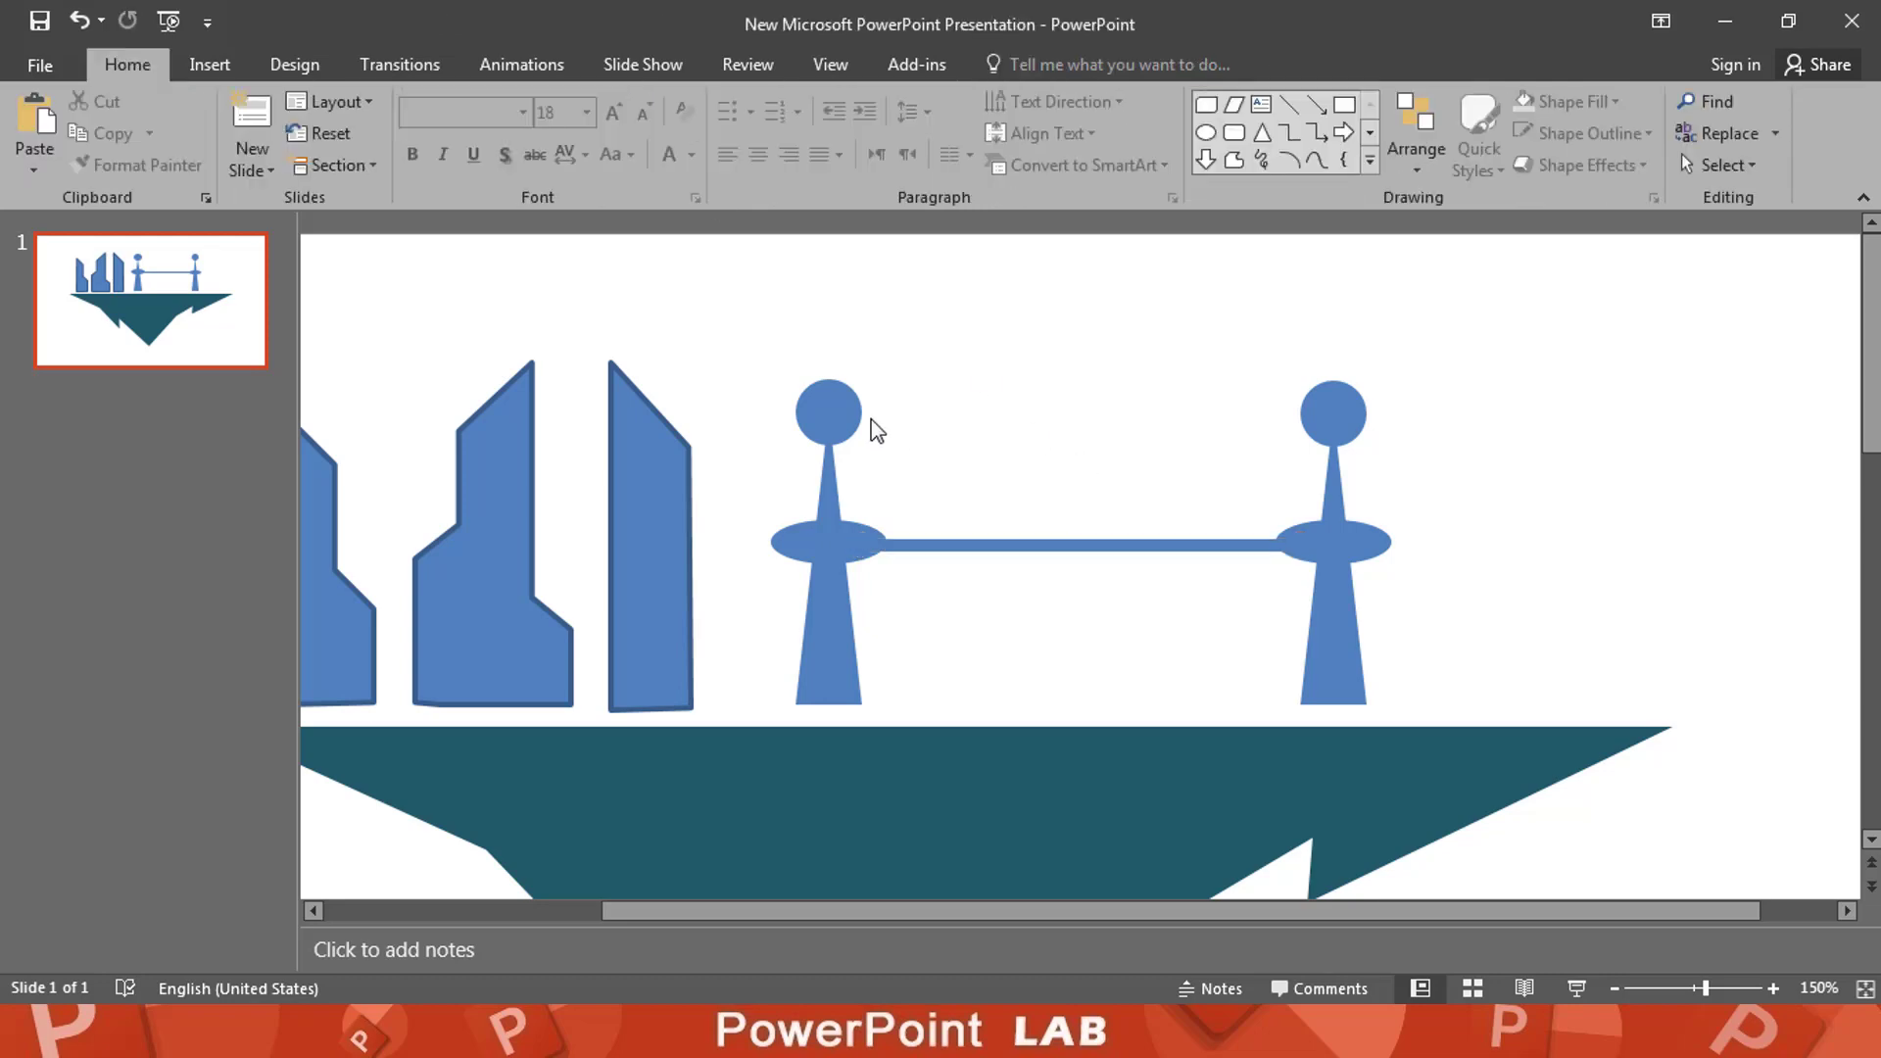
Step: Add a small trapezoid cap on top of the bridge bar
click(209, 67)
click(470, 127)
click(596, 431)
drag(1212, 478, 943, 520)
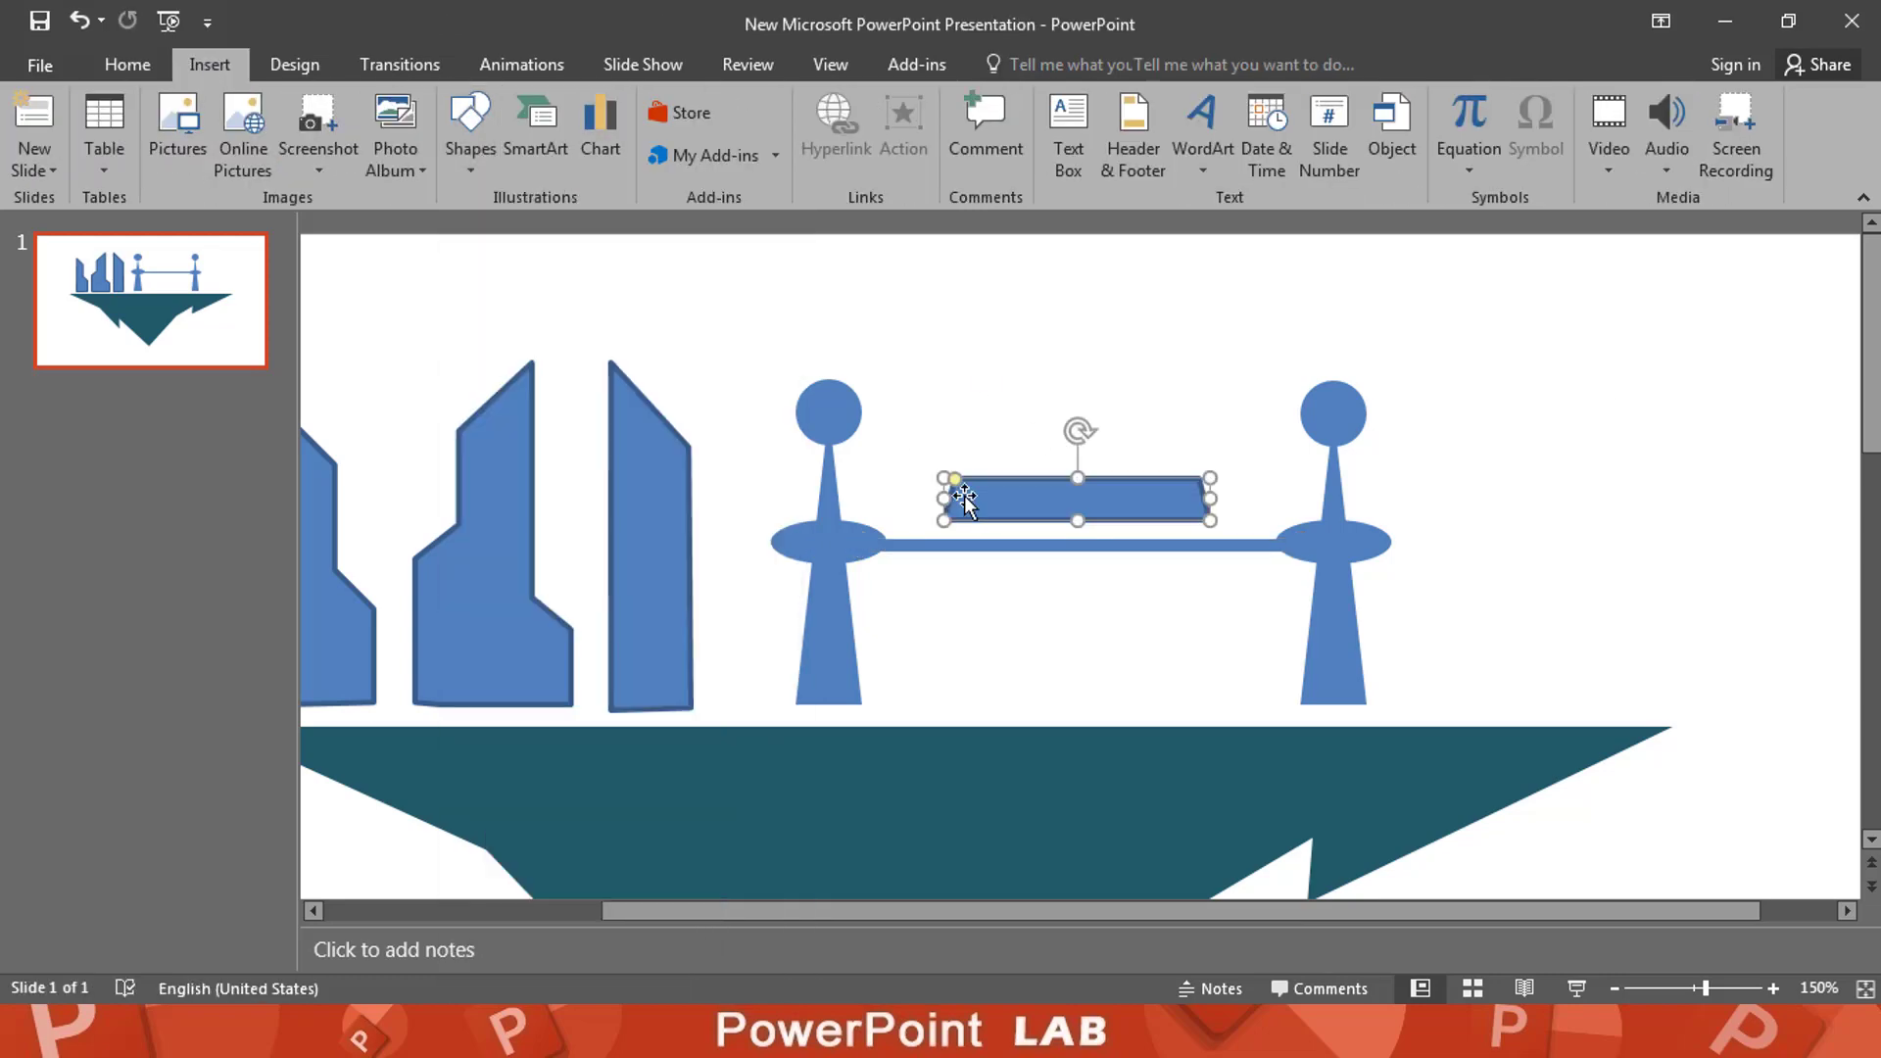
mouse_move(1211, 478)
mouse_down()
mouse_move(1081, 494)
mouse_move(1023, 527)
mouse_up()
Step: Group both towers, the bar and the trapezoid cap together
drag(1430, 299, 764, 713)
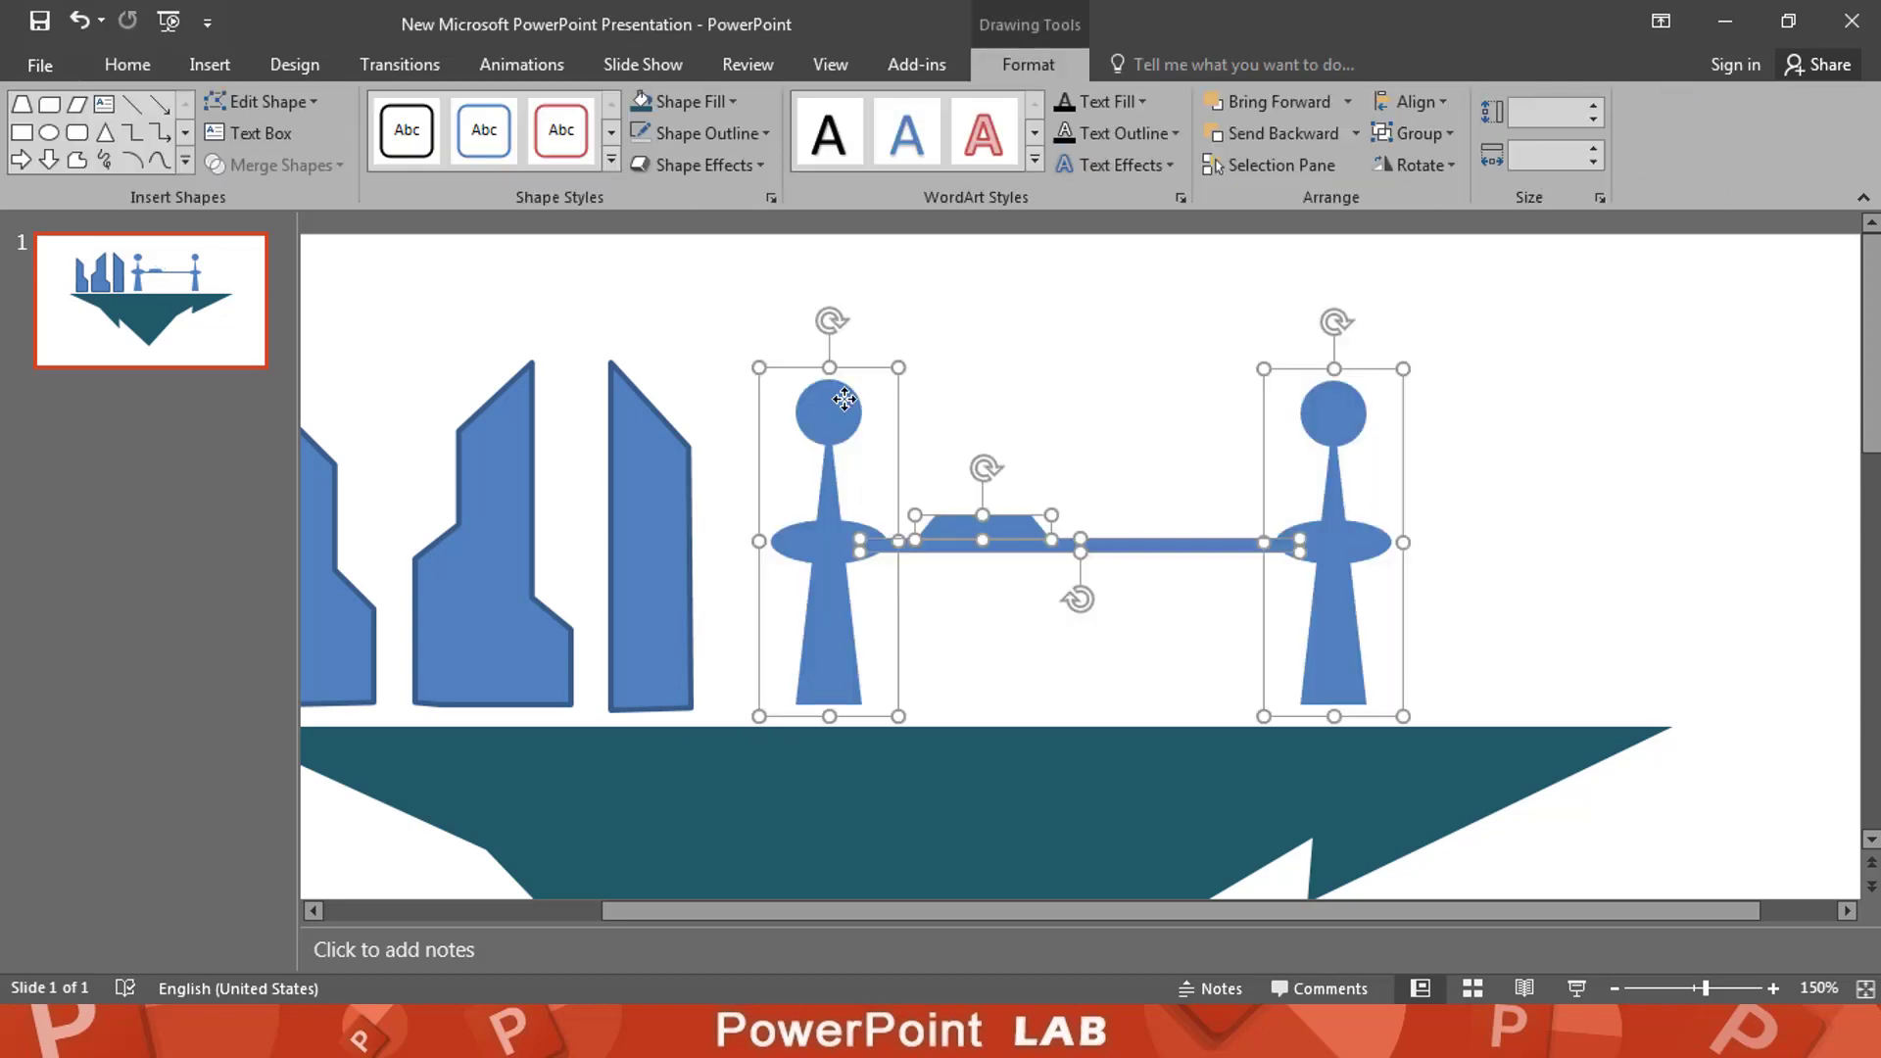
right_click(845, 399)
click(1132, 550)
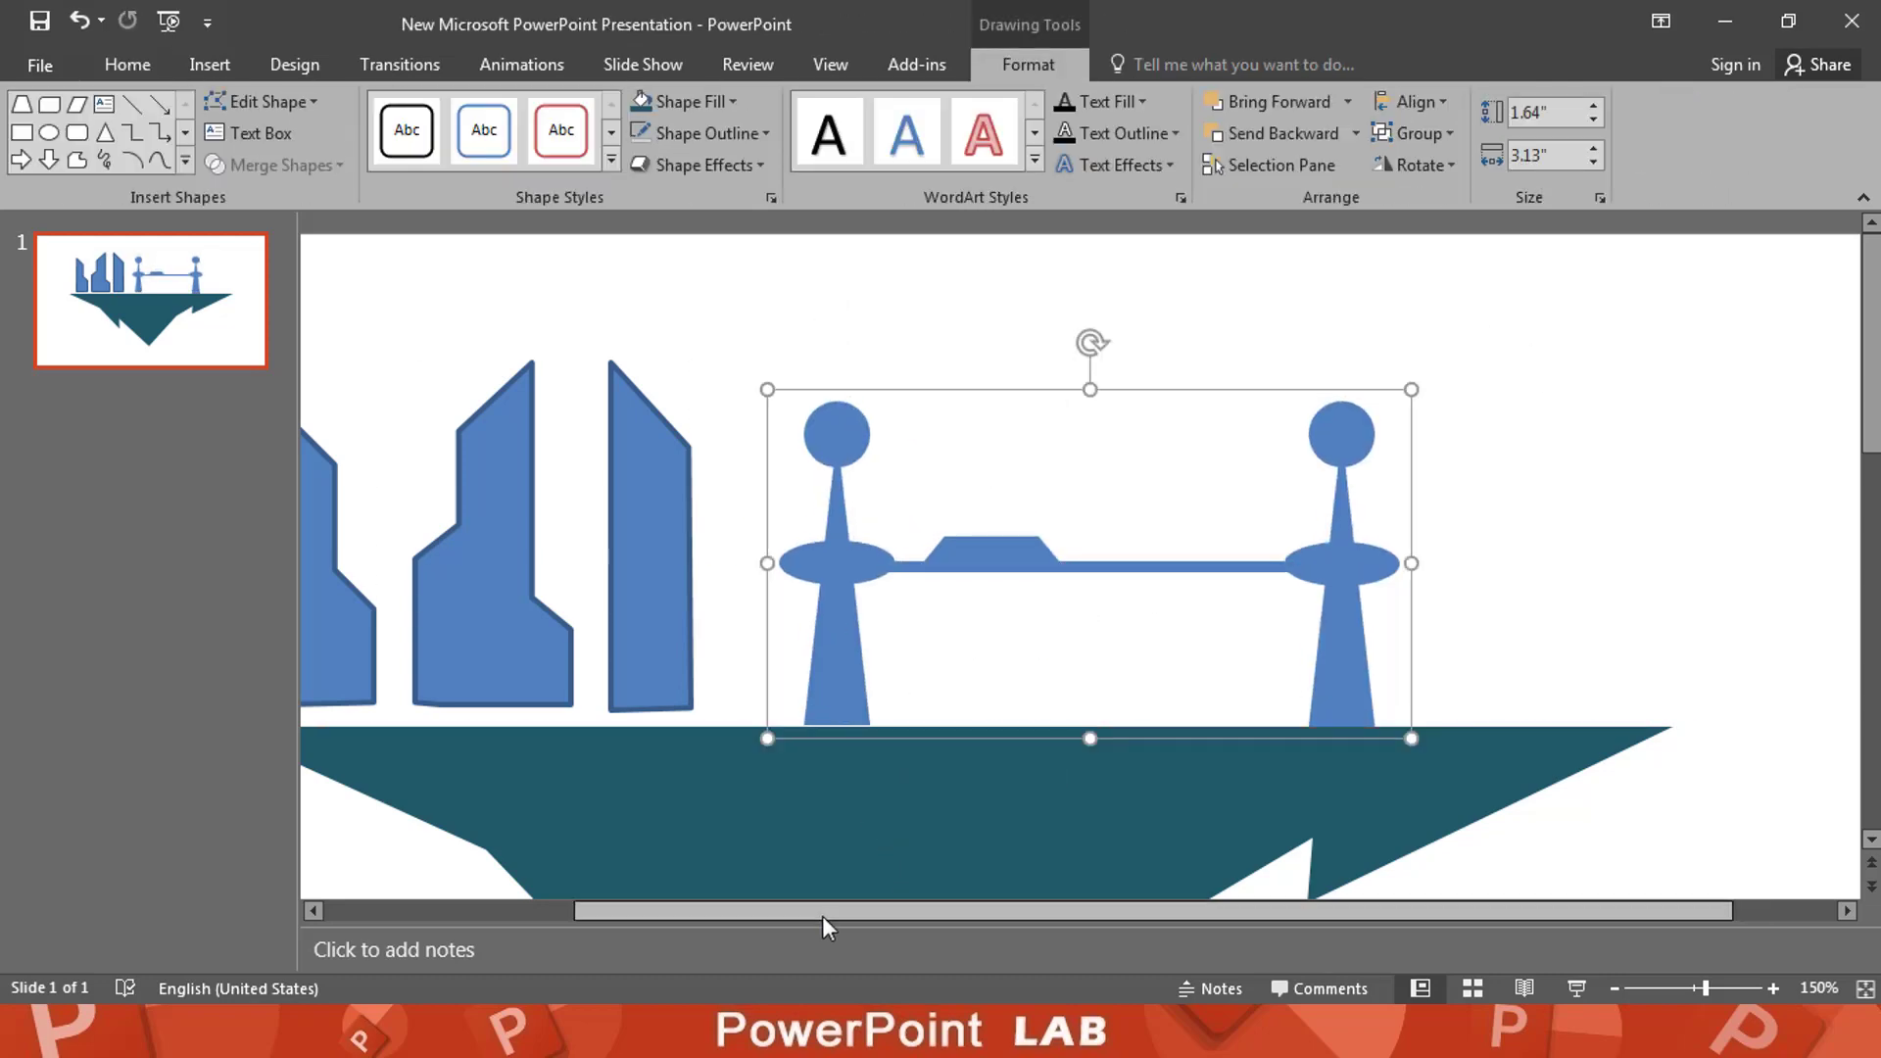
Step: Select all three buildings together
drag(822, 926, 641, 926)
click(607, 588)
shift+click(773, 588)
shift+click(923, 587)
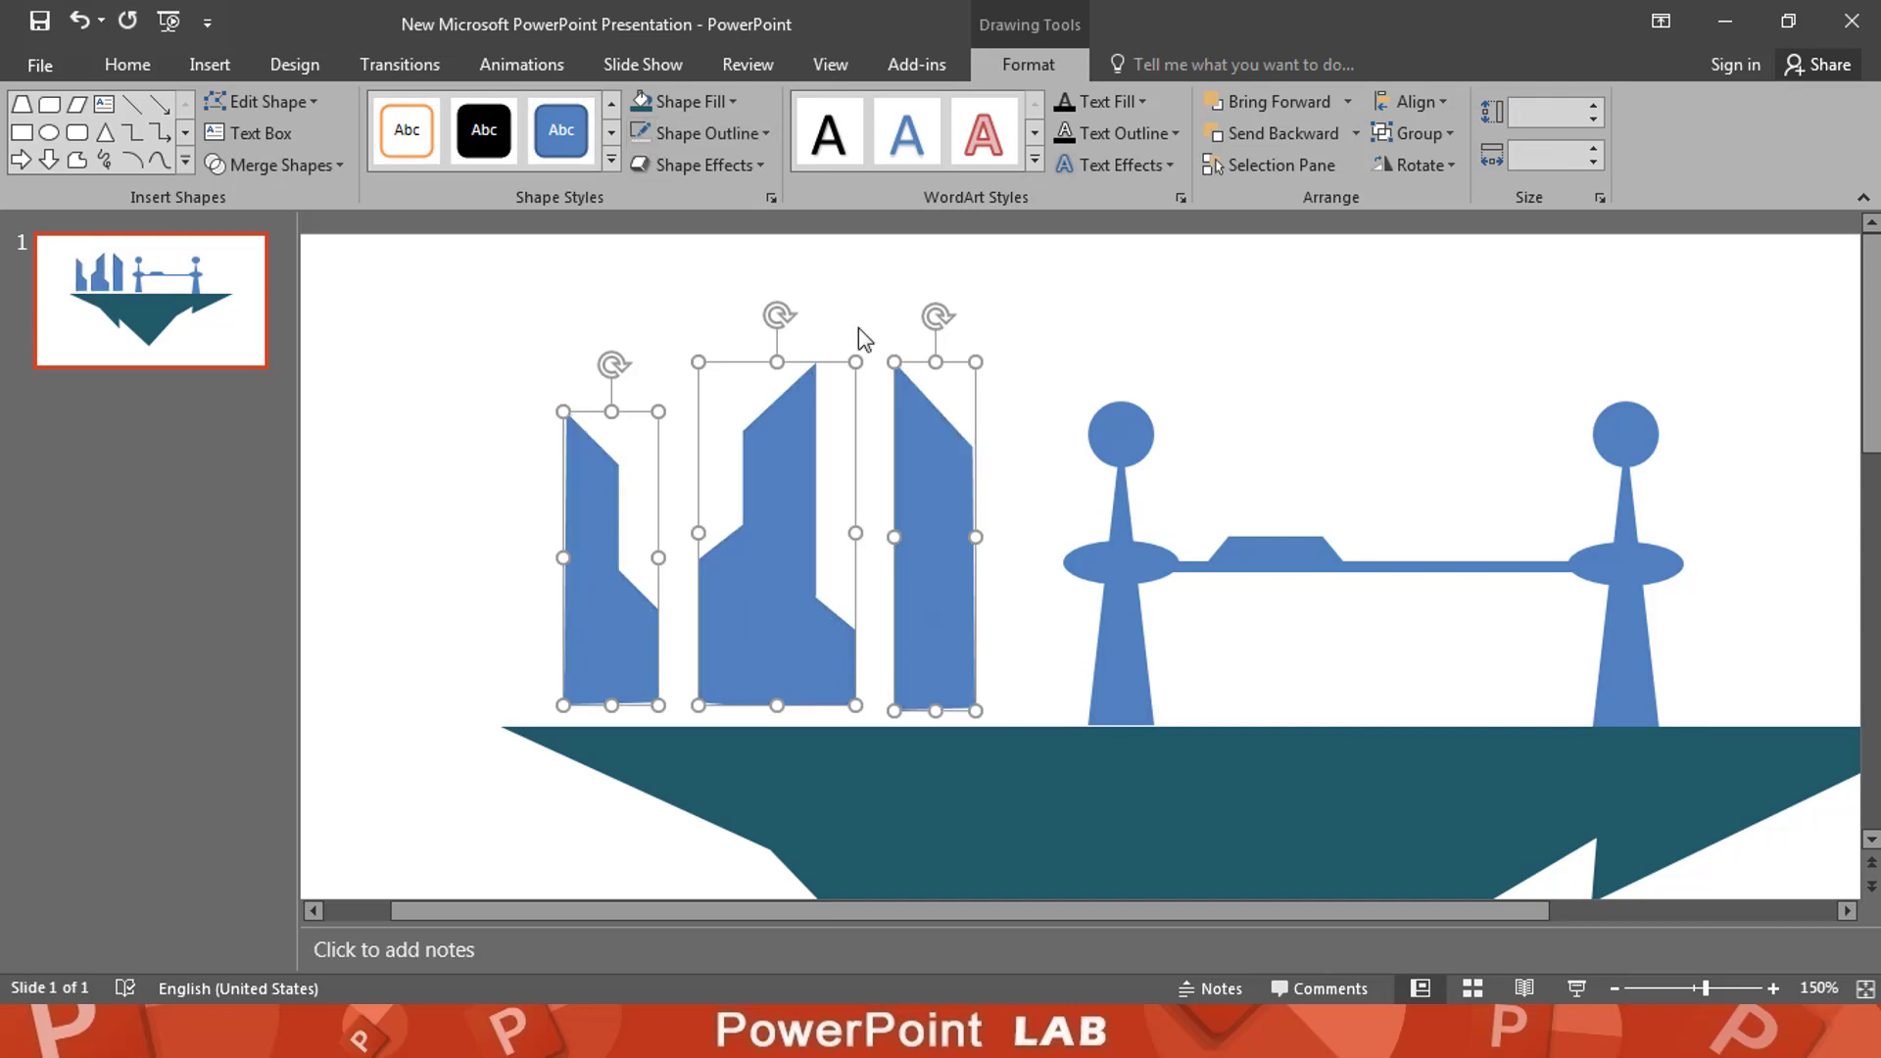
Step: Fill the three buildings teal and send them behind the island base
click(733, 101)
click(828, 255)
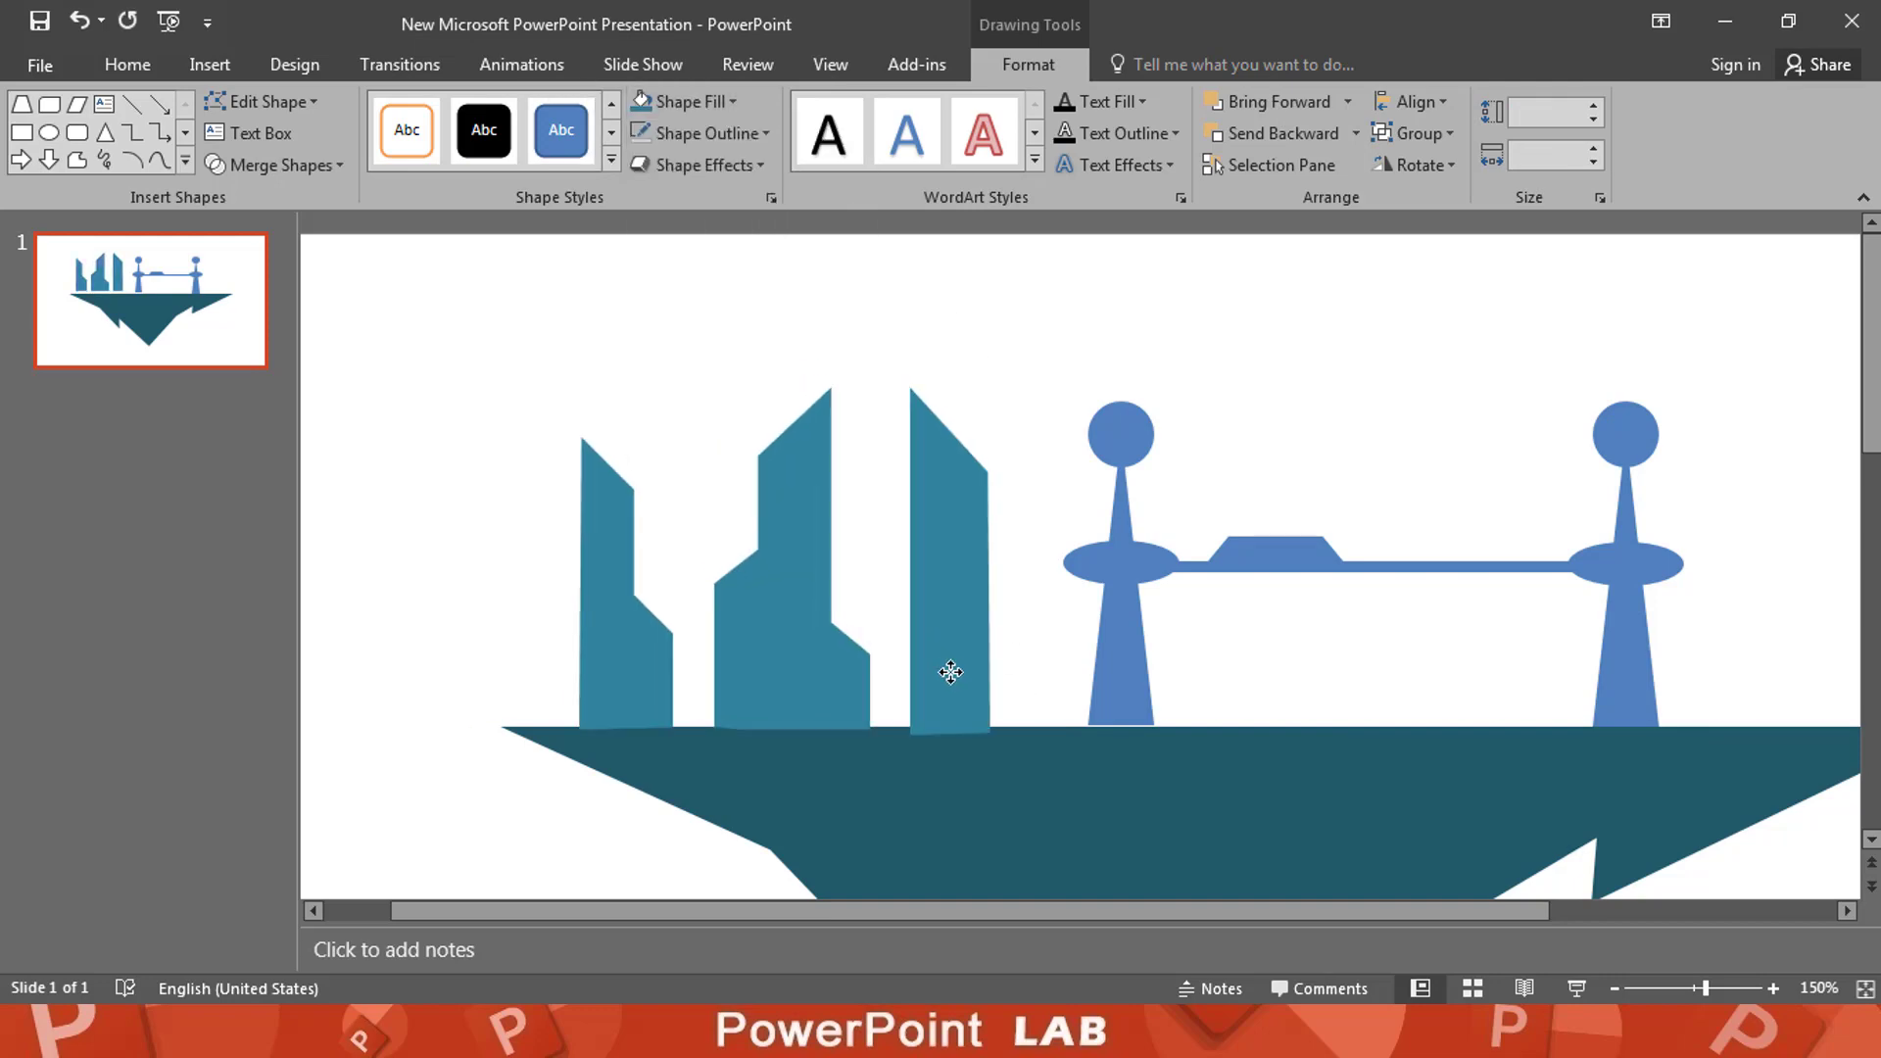
right_click(950, 672)
click(1254, 512)
Step: Fill the tower-and-bridge group teal, send it to back and nudge it down-left
click(1121, 650)
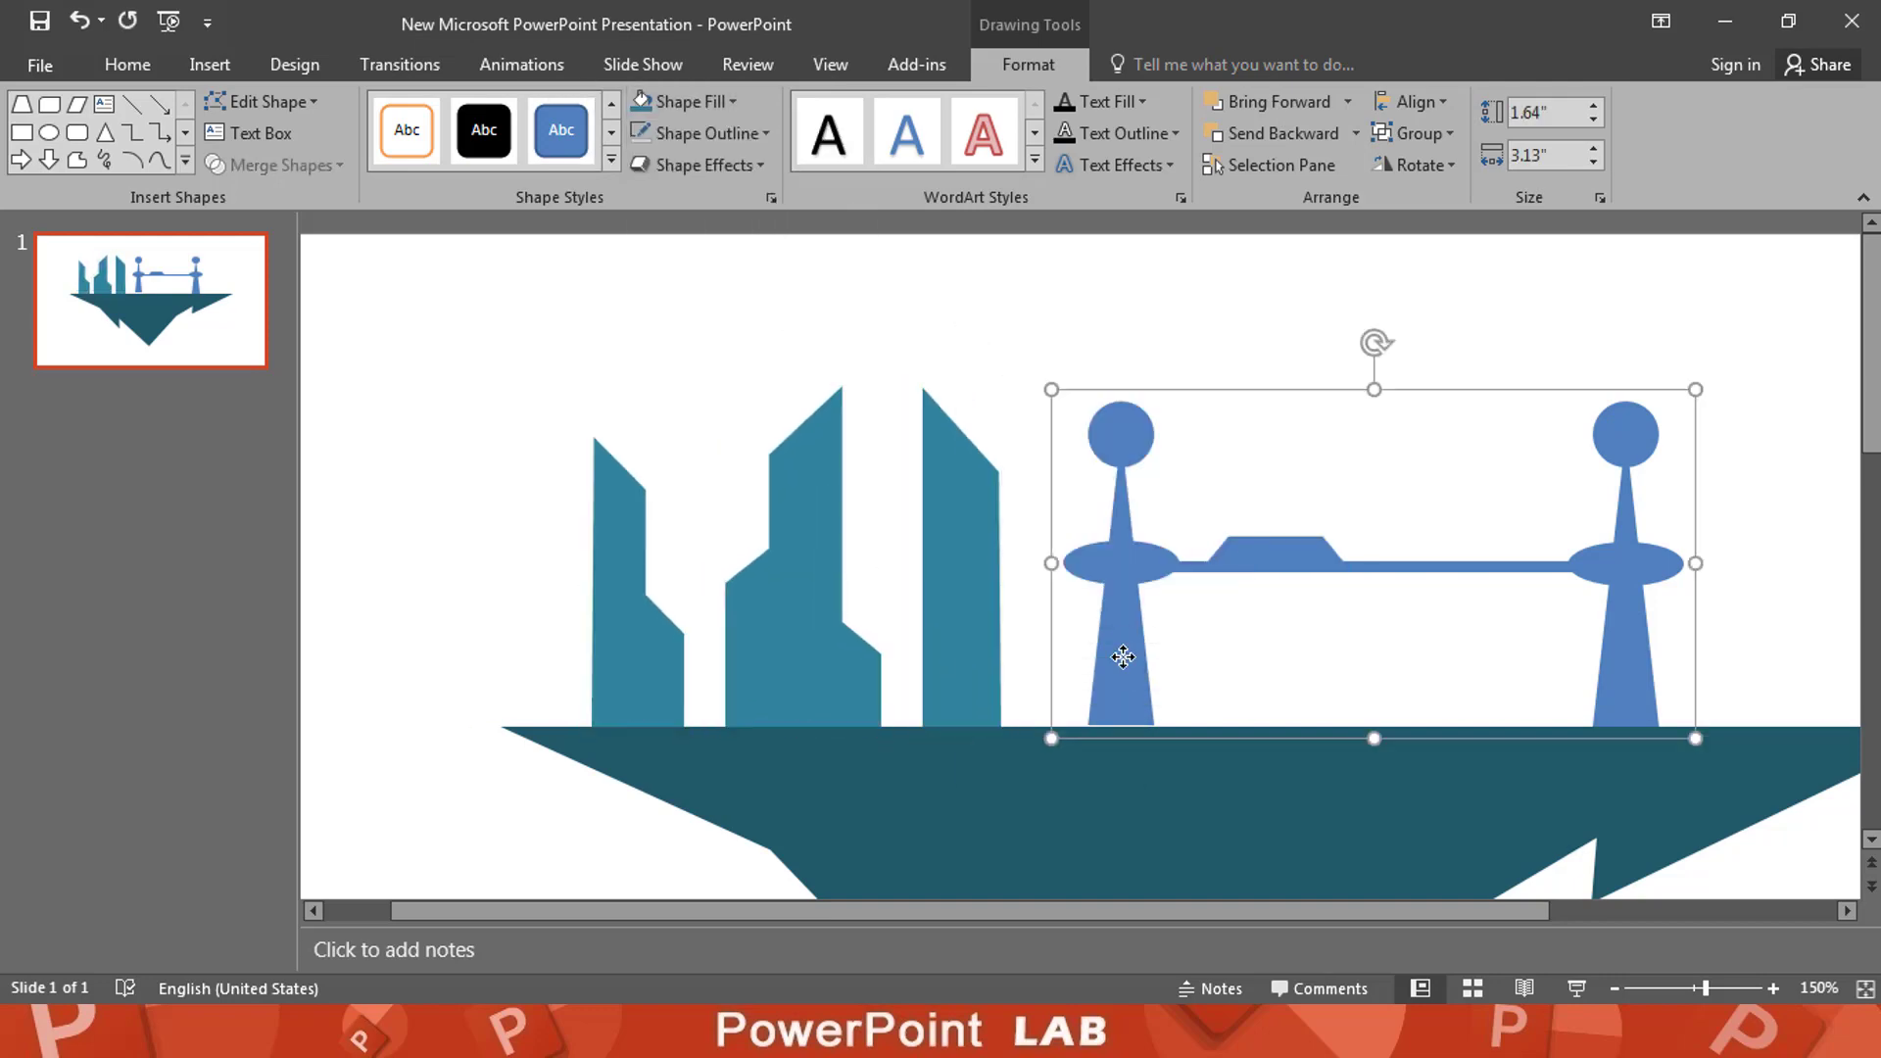
click(642, 101)
right_click(1125, 659)
click(1225, 493)
drag(1120, 673, 1105, 685)
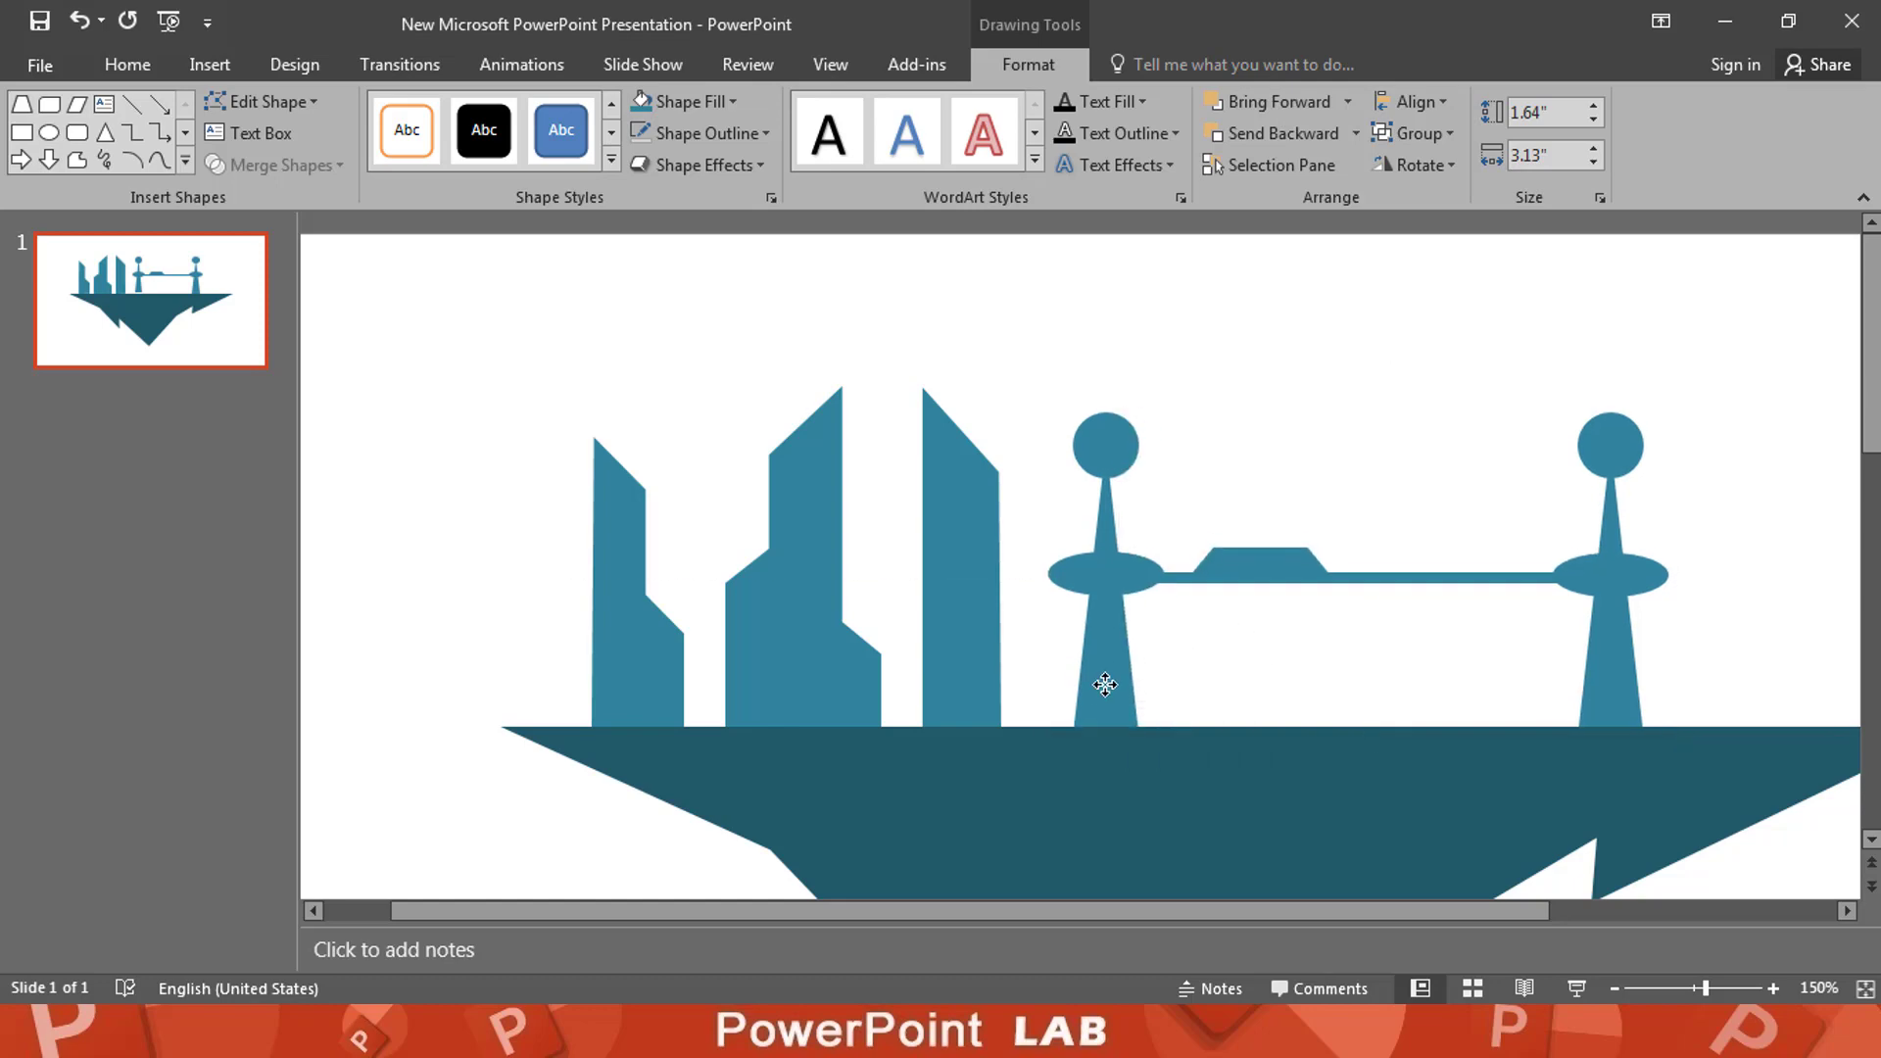
click(1362, 320)
ctrl+scroll(1225, 390, down, 5)
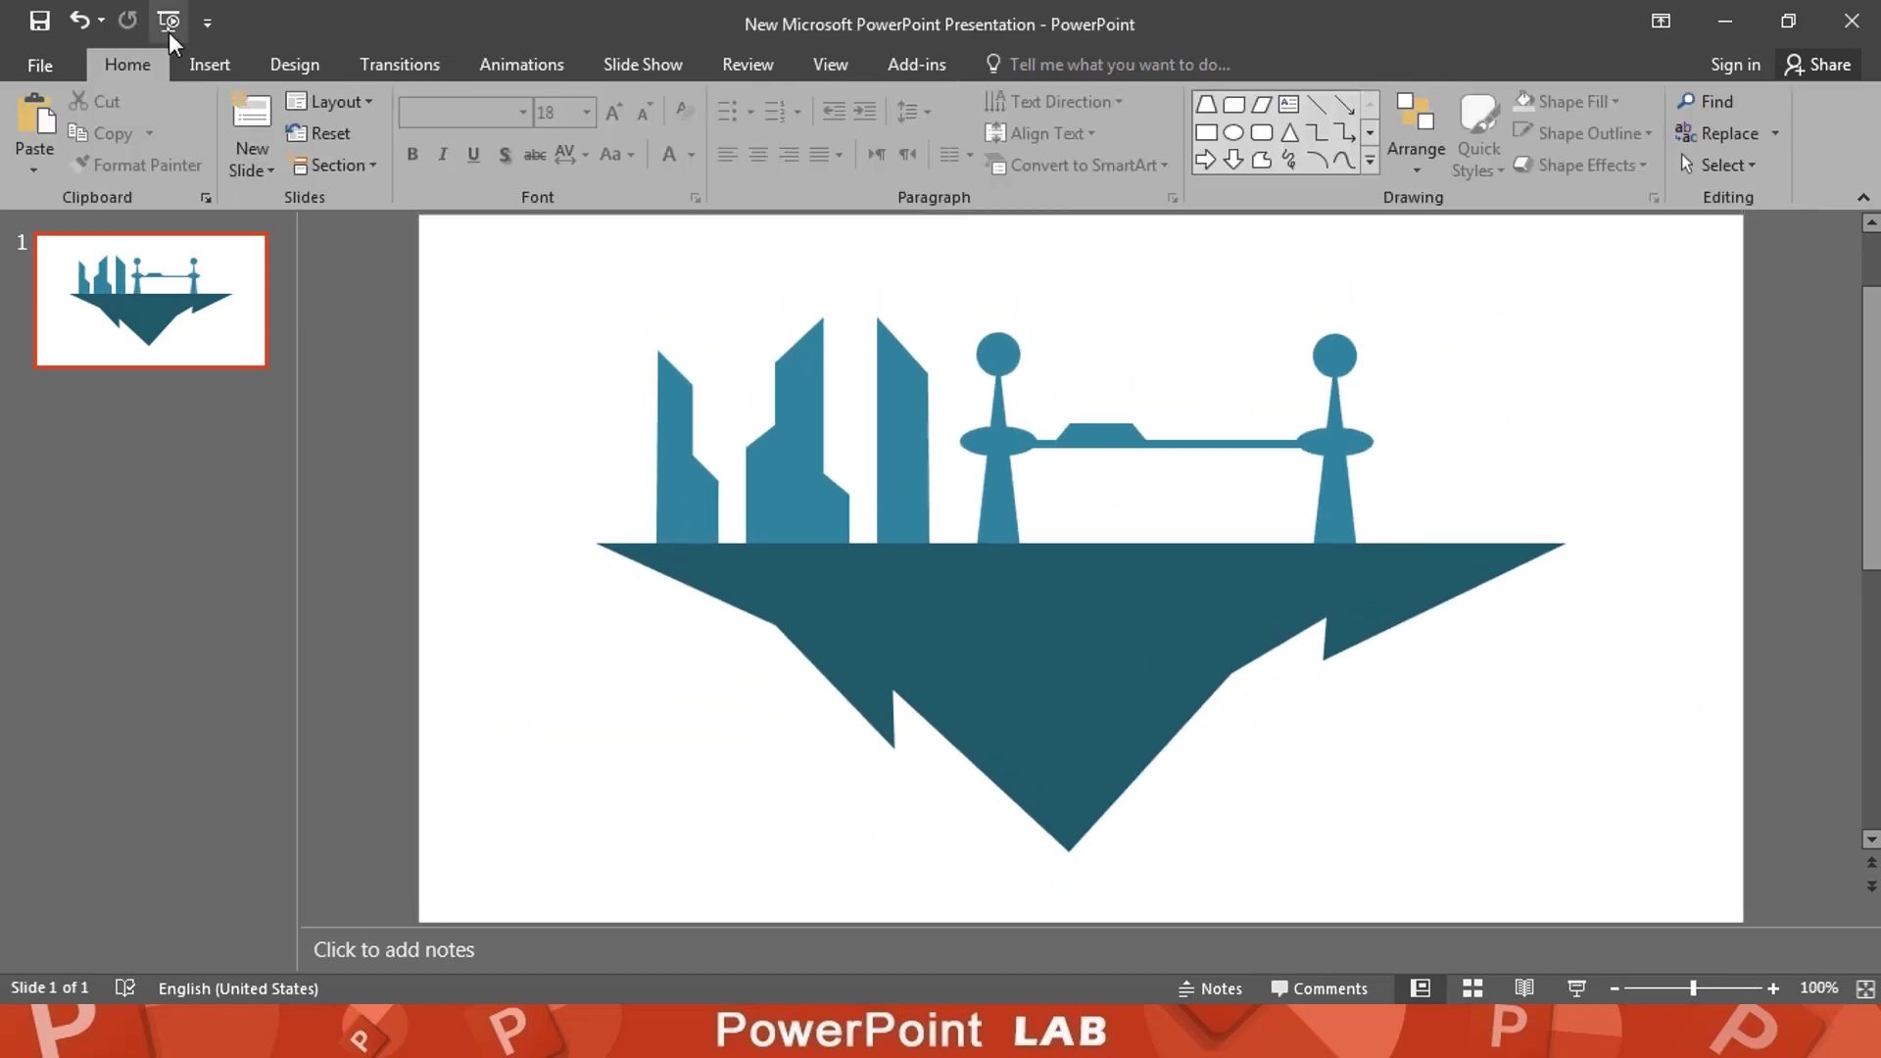
Step: Make a dome by subtracting a rounded rectangle from a circle
click(210, 64)
click(470, 132)
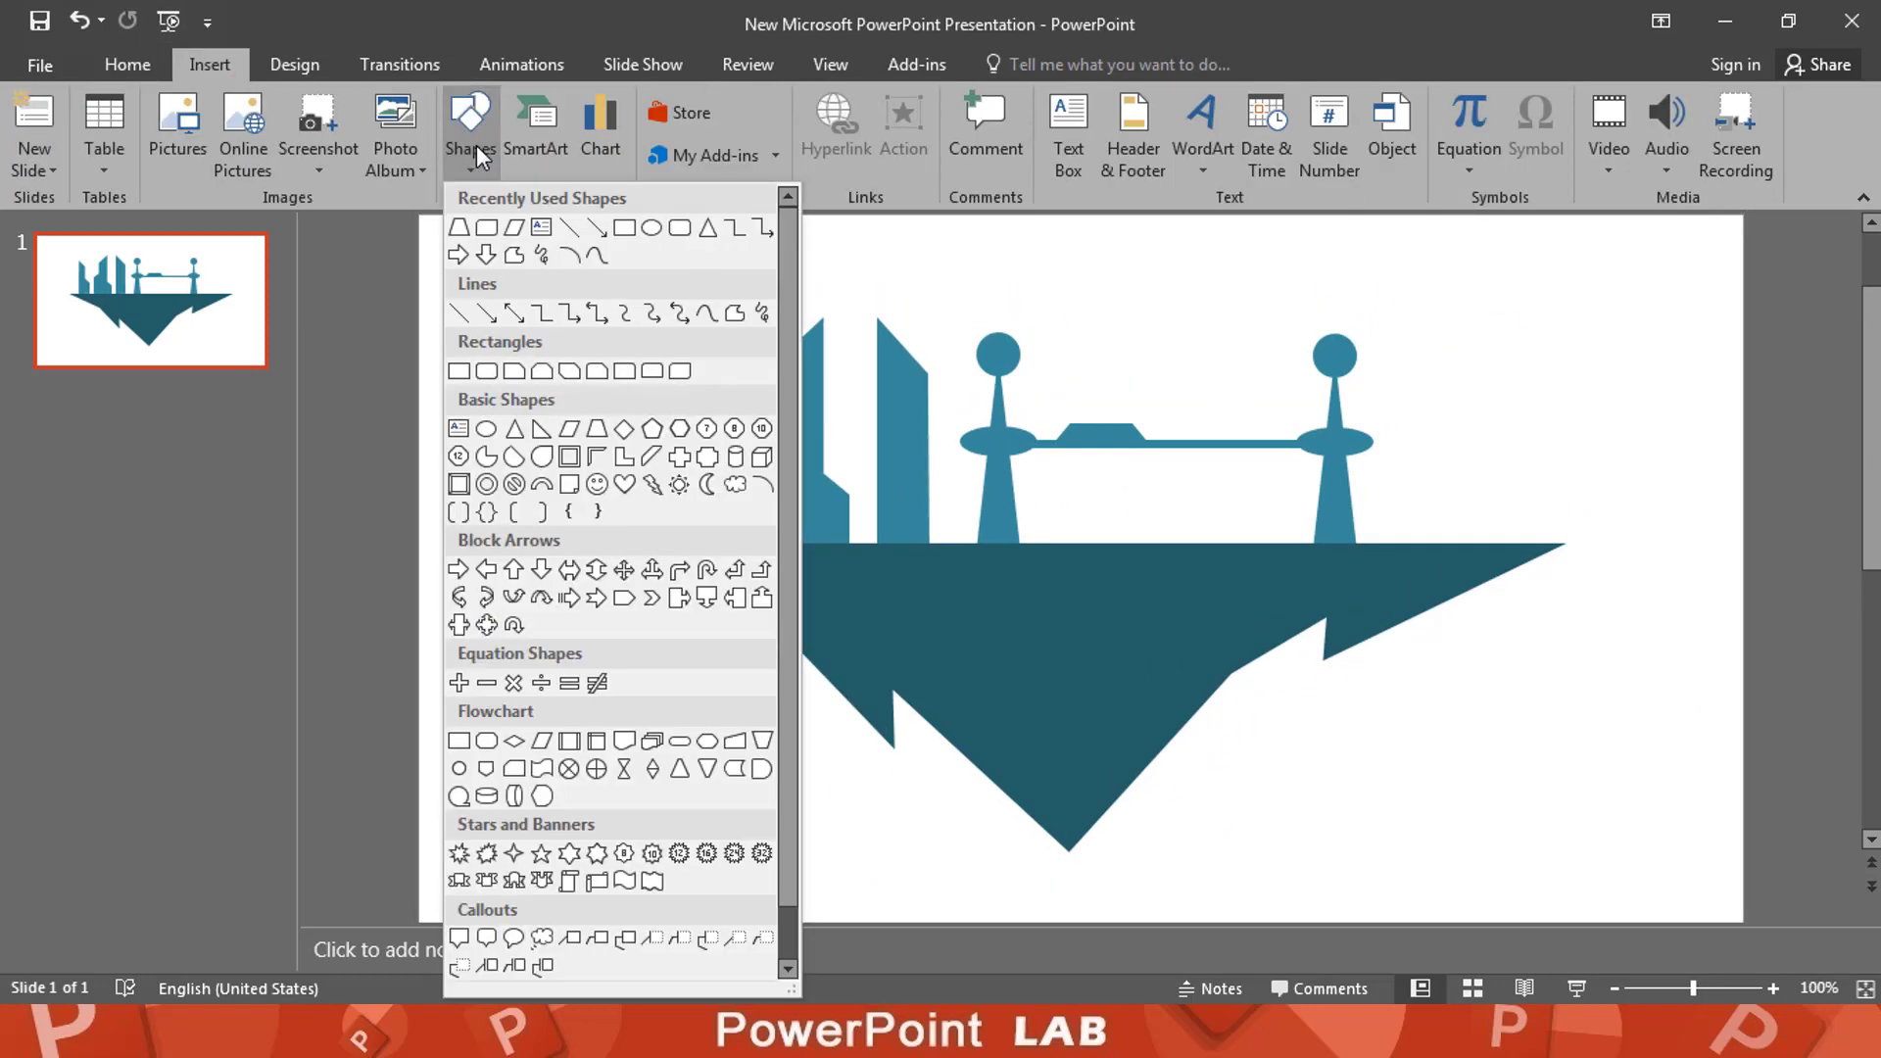
click(485, 428)
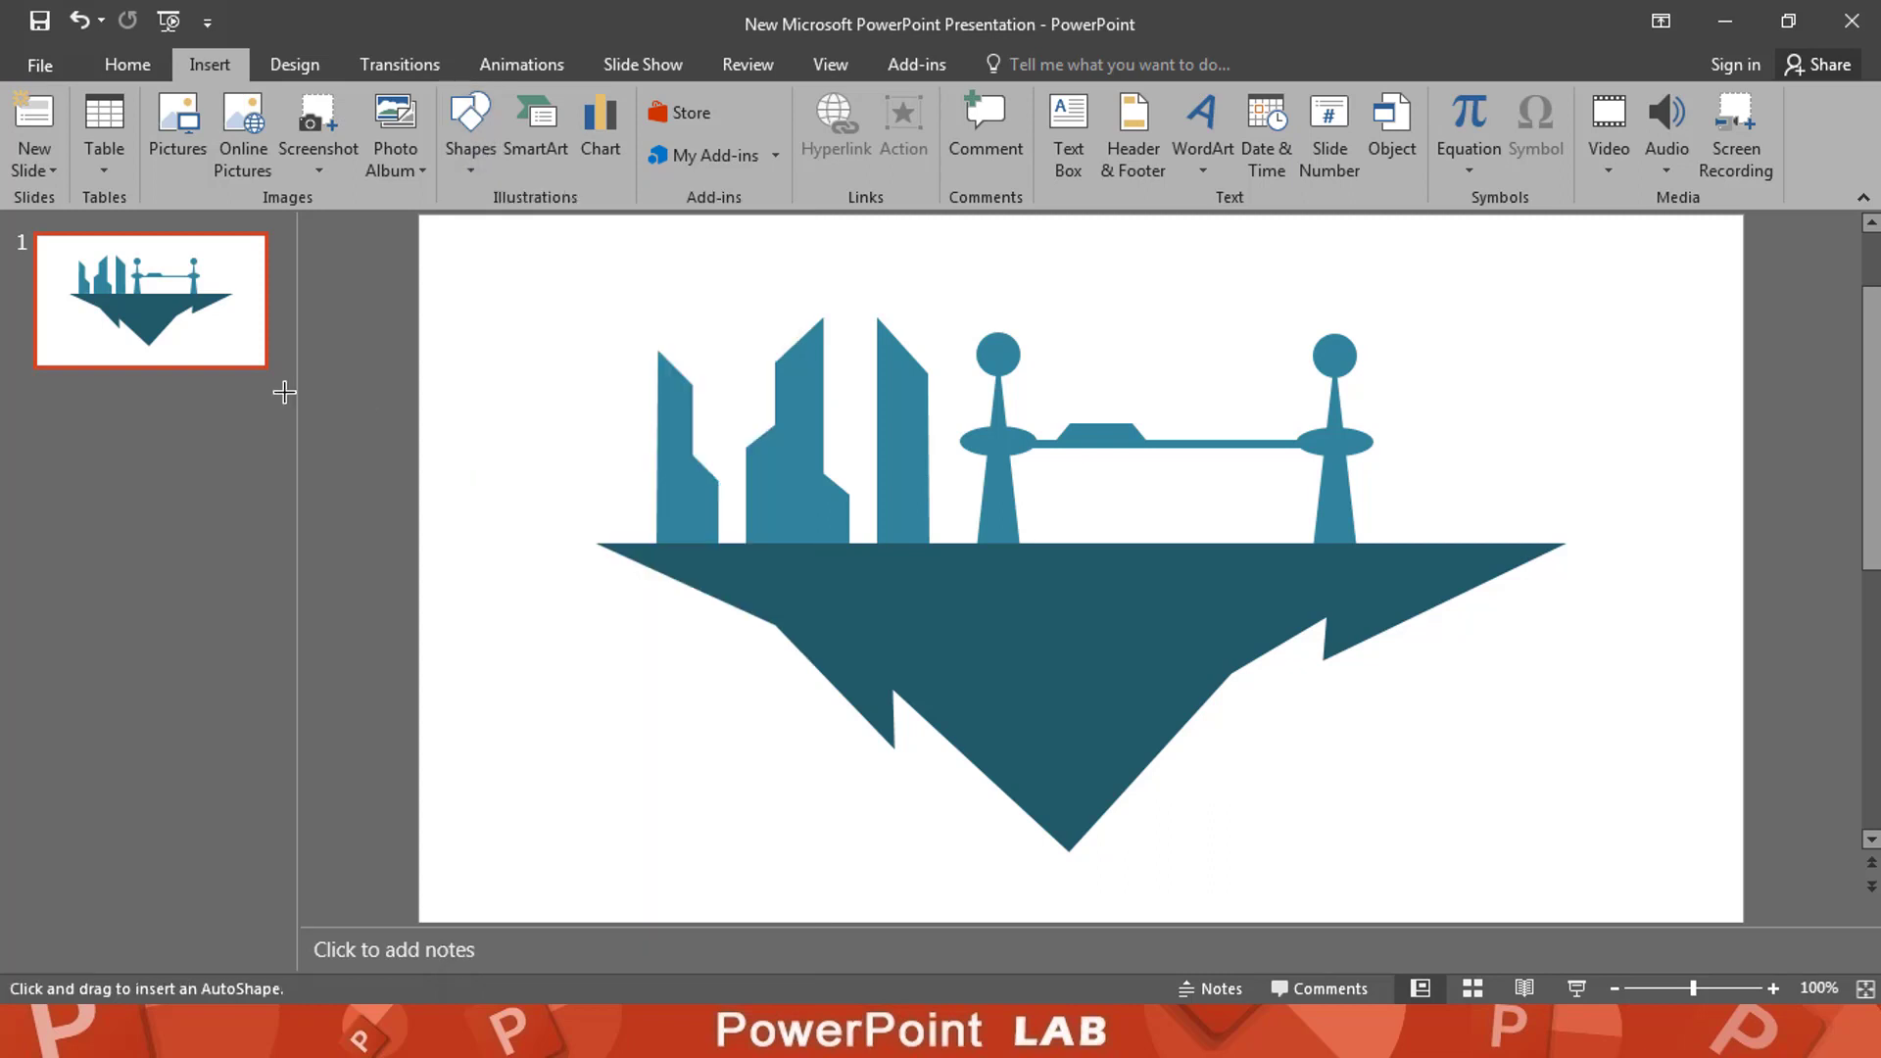
drag(1656, 349, 1463, 534)
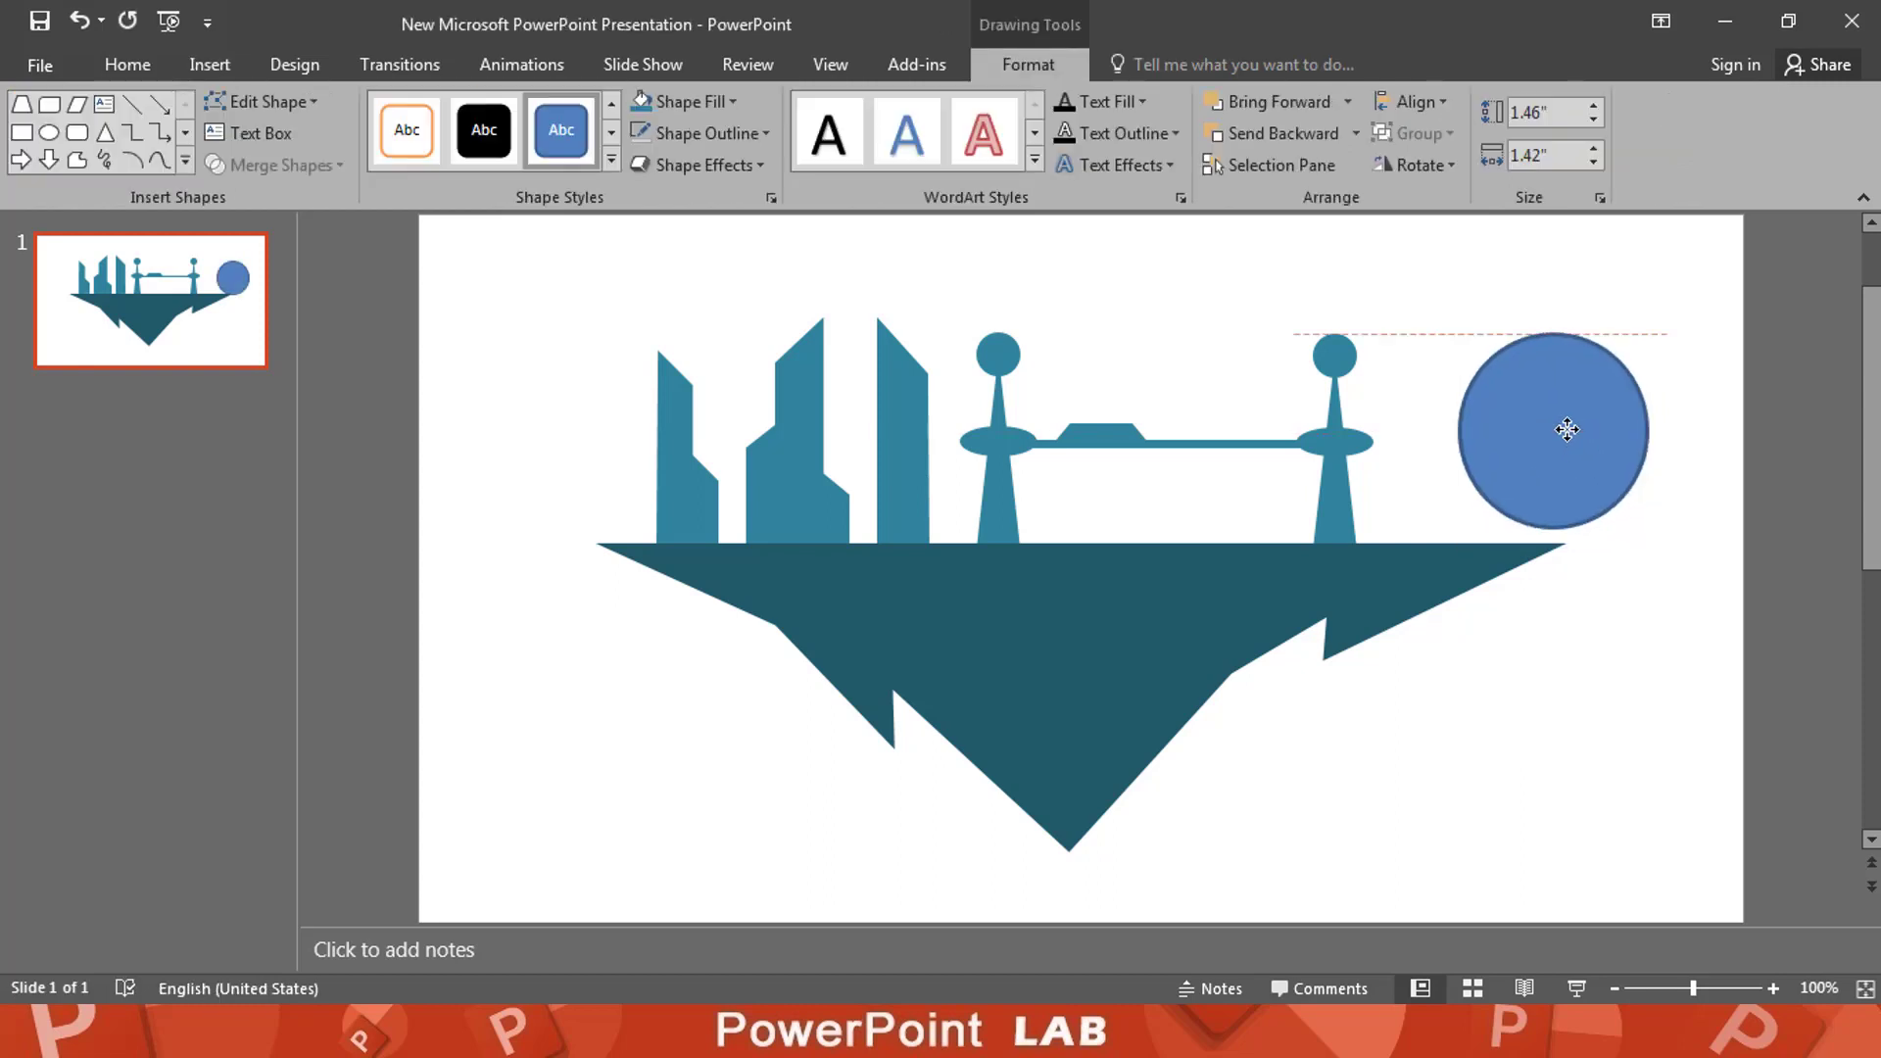
click(158, 143)
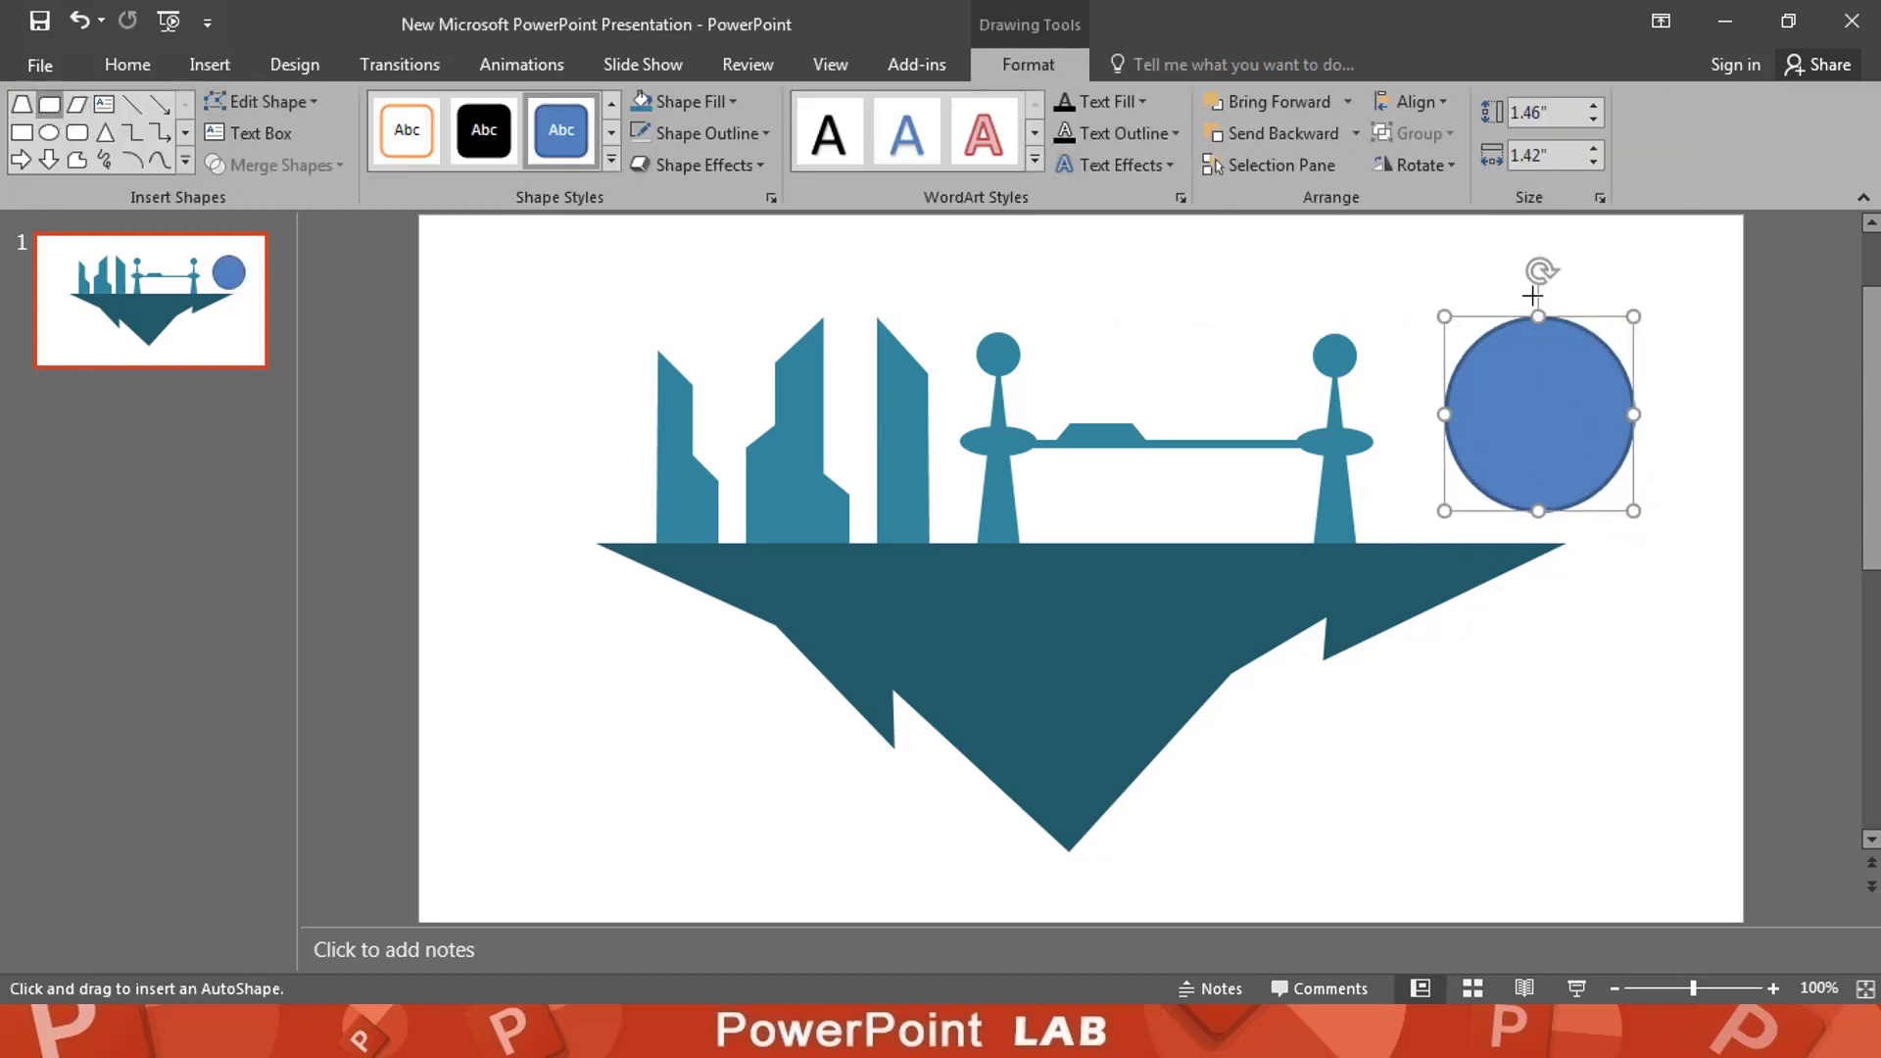
drag(1699, 402, 1399, 532)
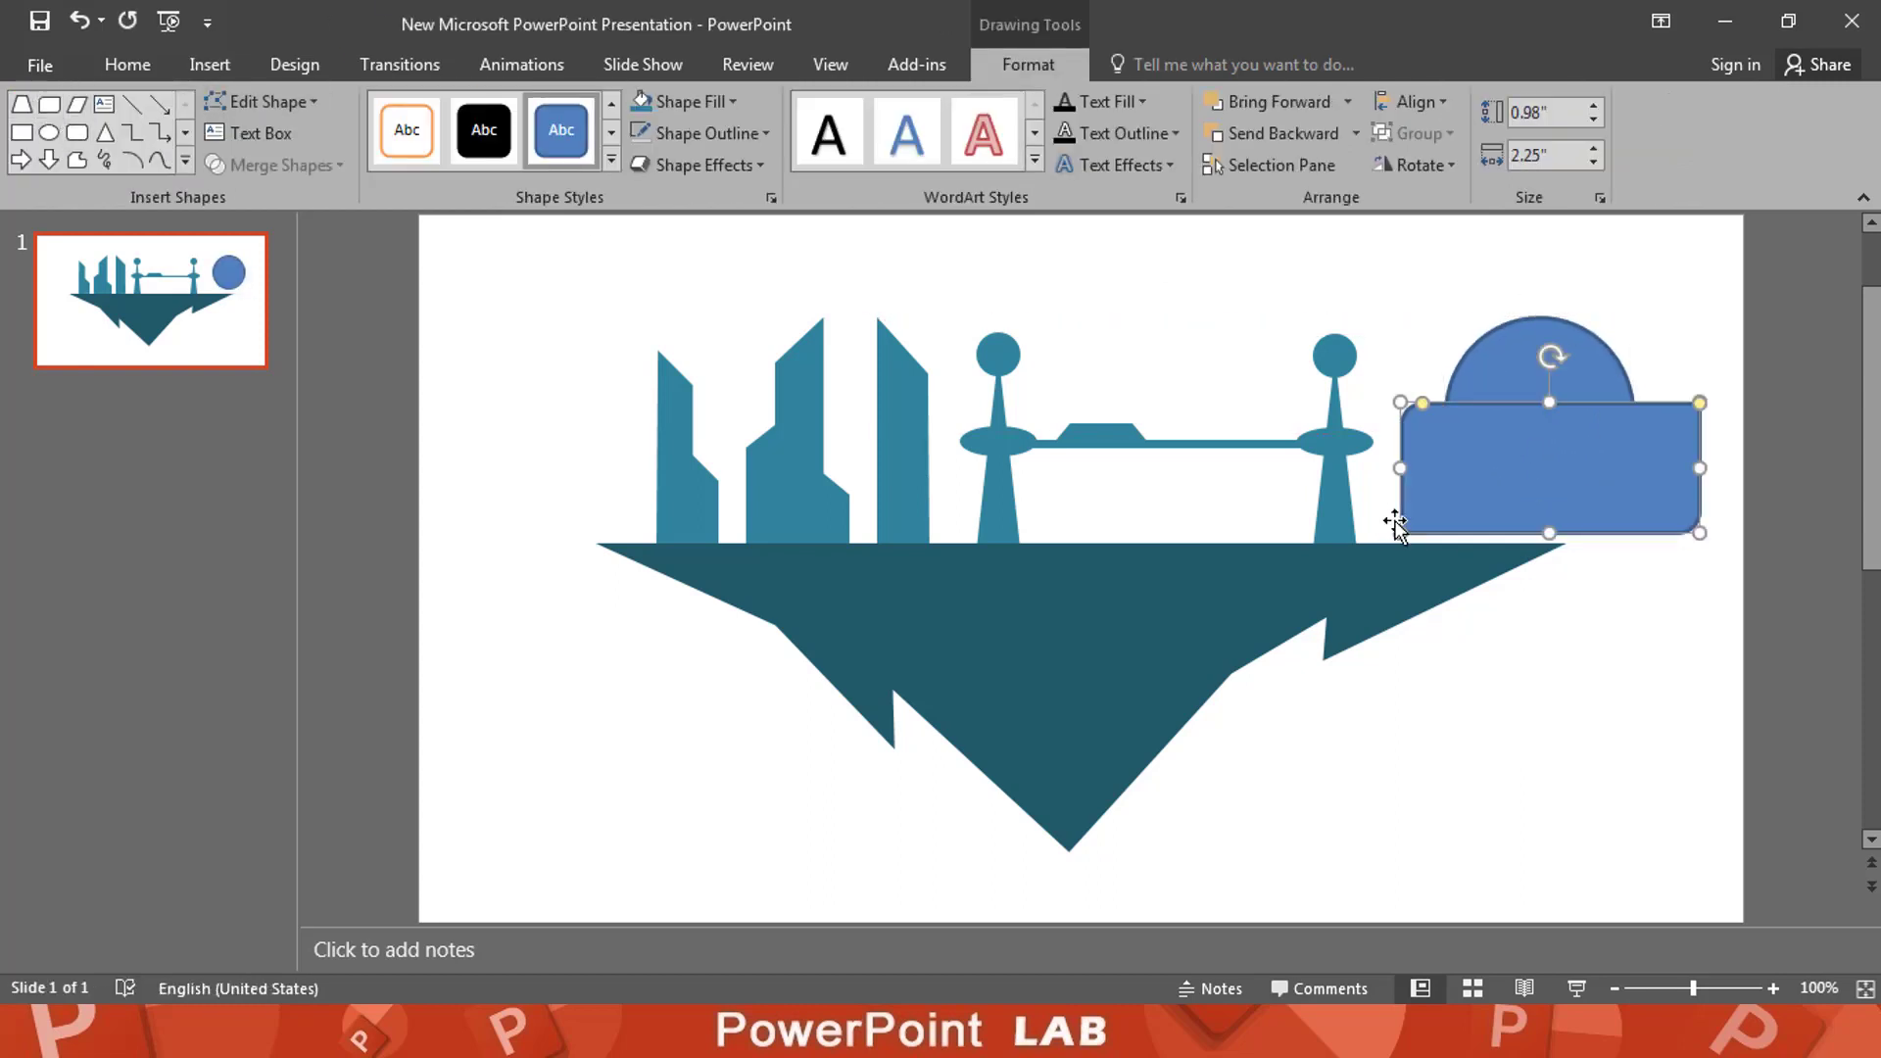
shift+click(1573, 392)
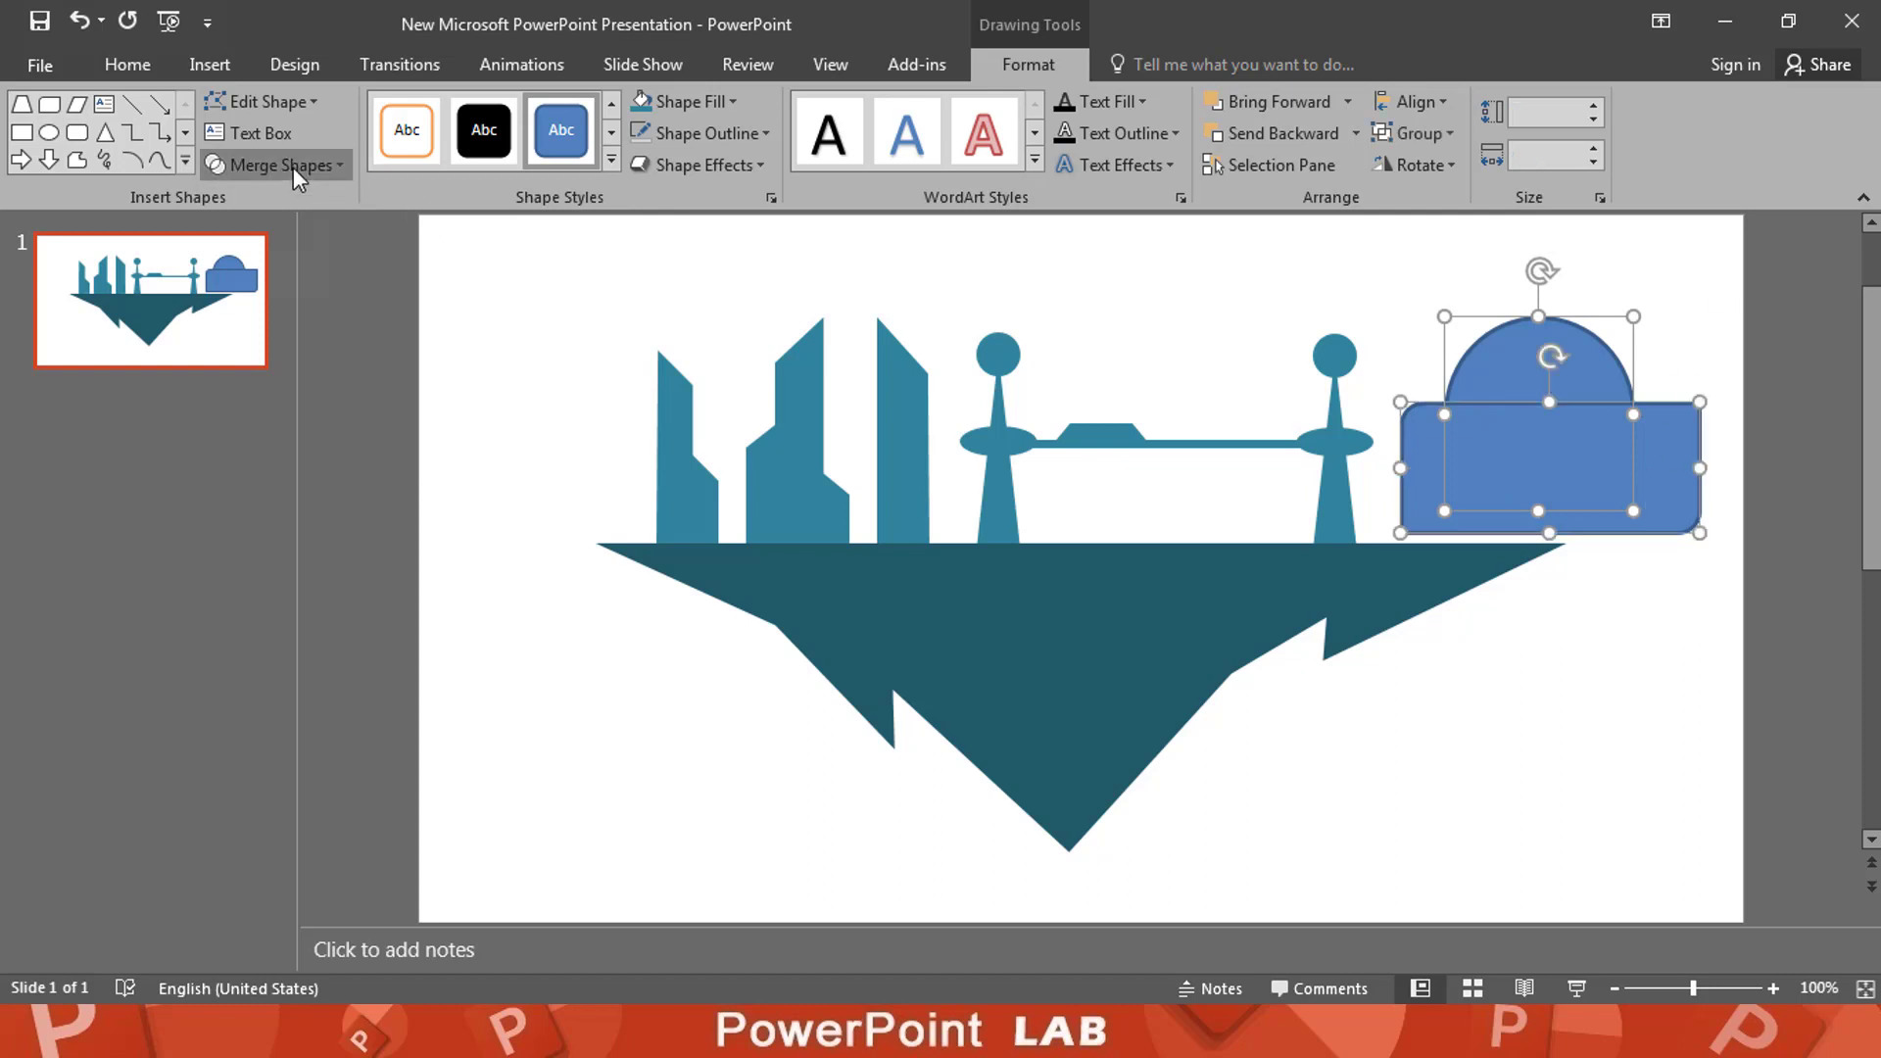
click(279, 165)
click(276, 332)
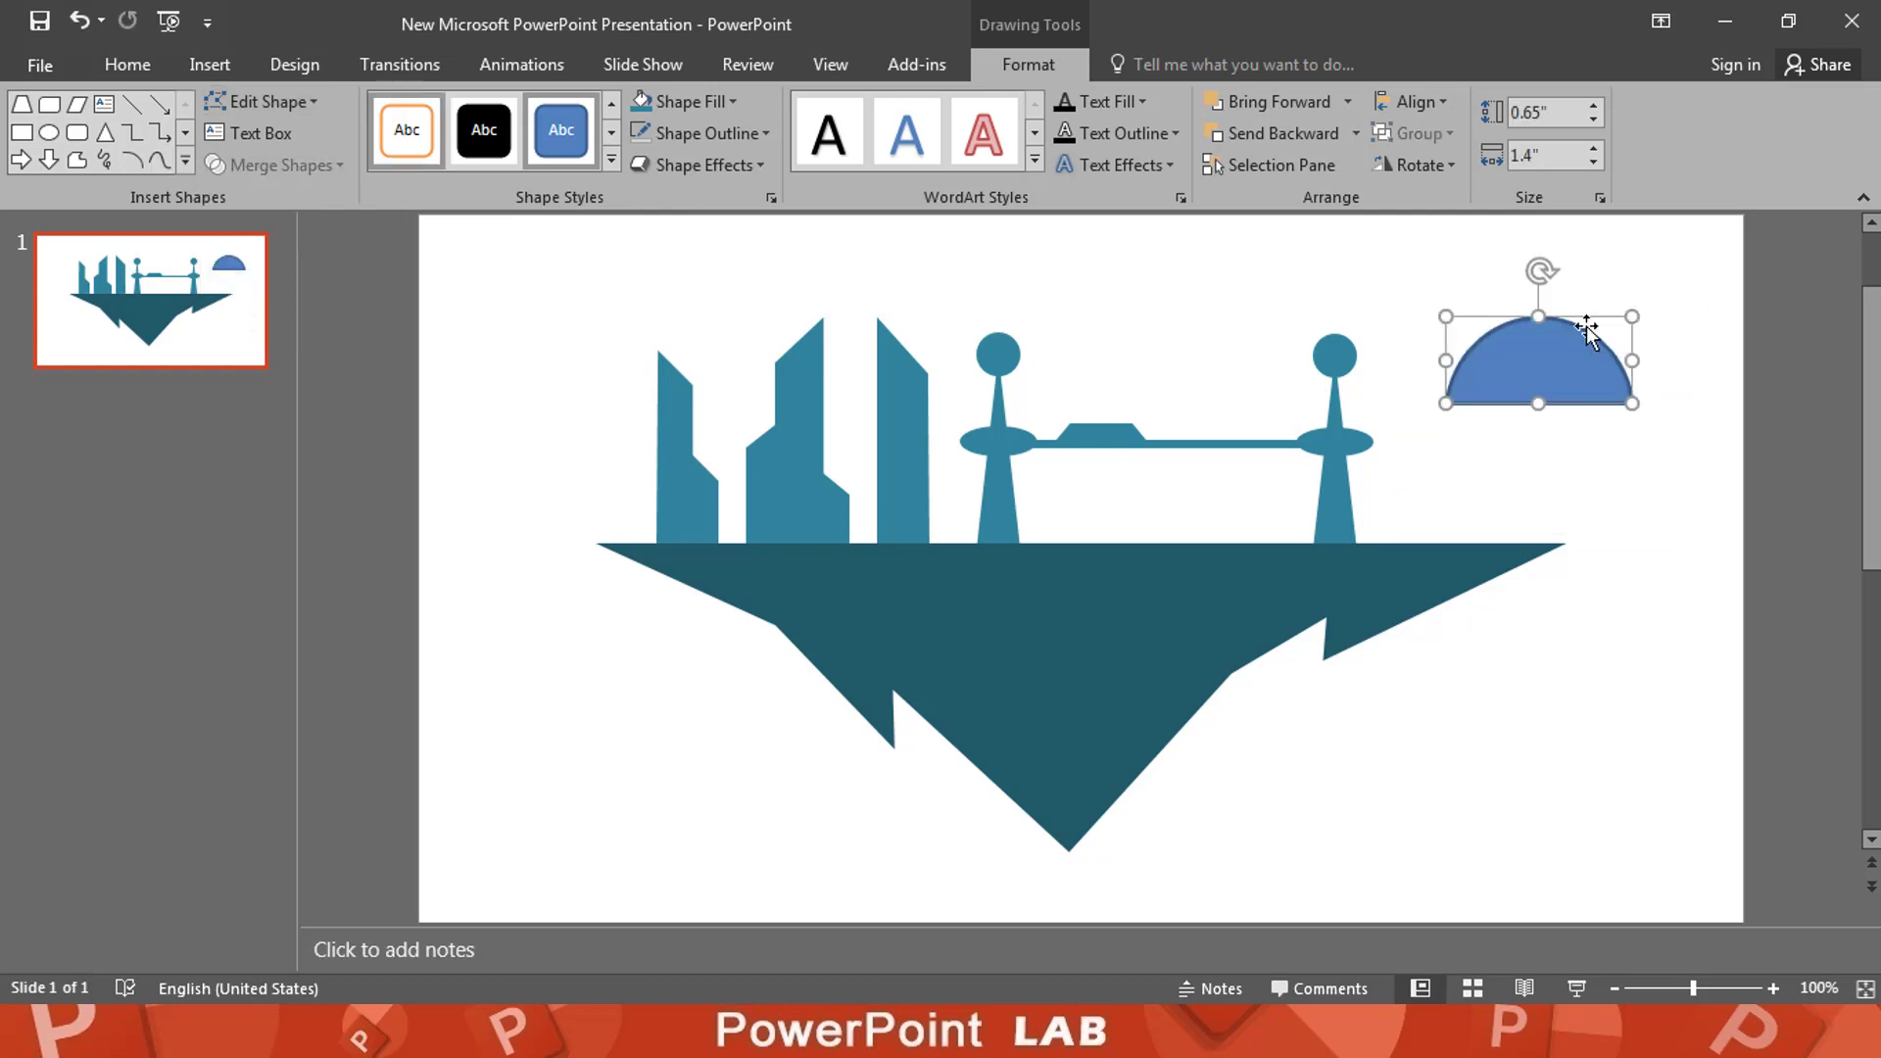
drag(1606, 371, 1578, 450)
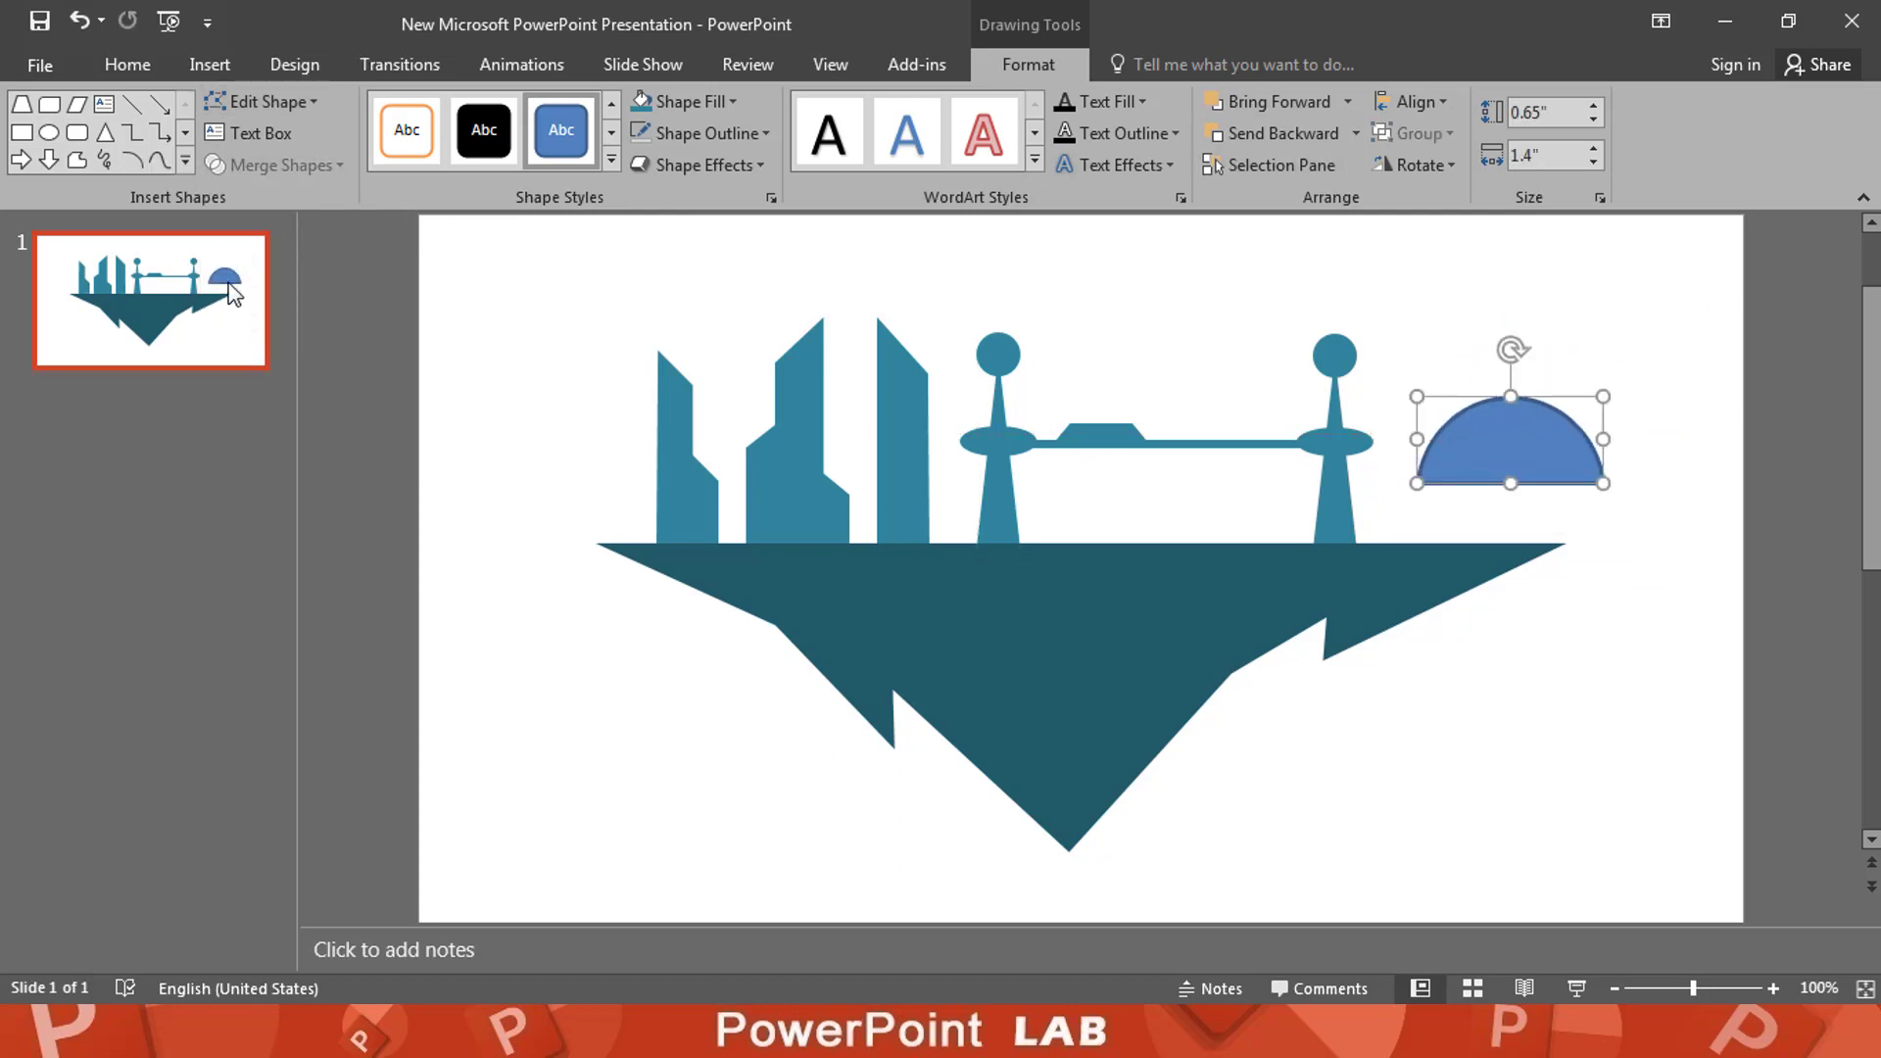
Step: Add a thin triangle spire, fill dome and spire teal with no outline, and group them
click(105, 134)
mouse_move(1567, 300)
mouse_down()
mouse_move(1540, 388)
mouse_move(1487, 451)
mouse_up()
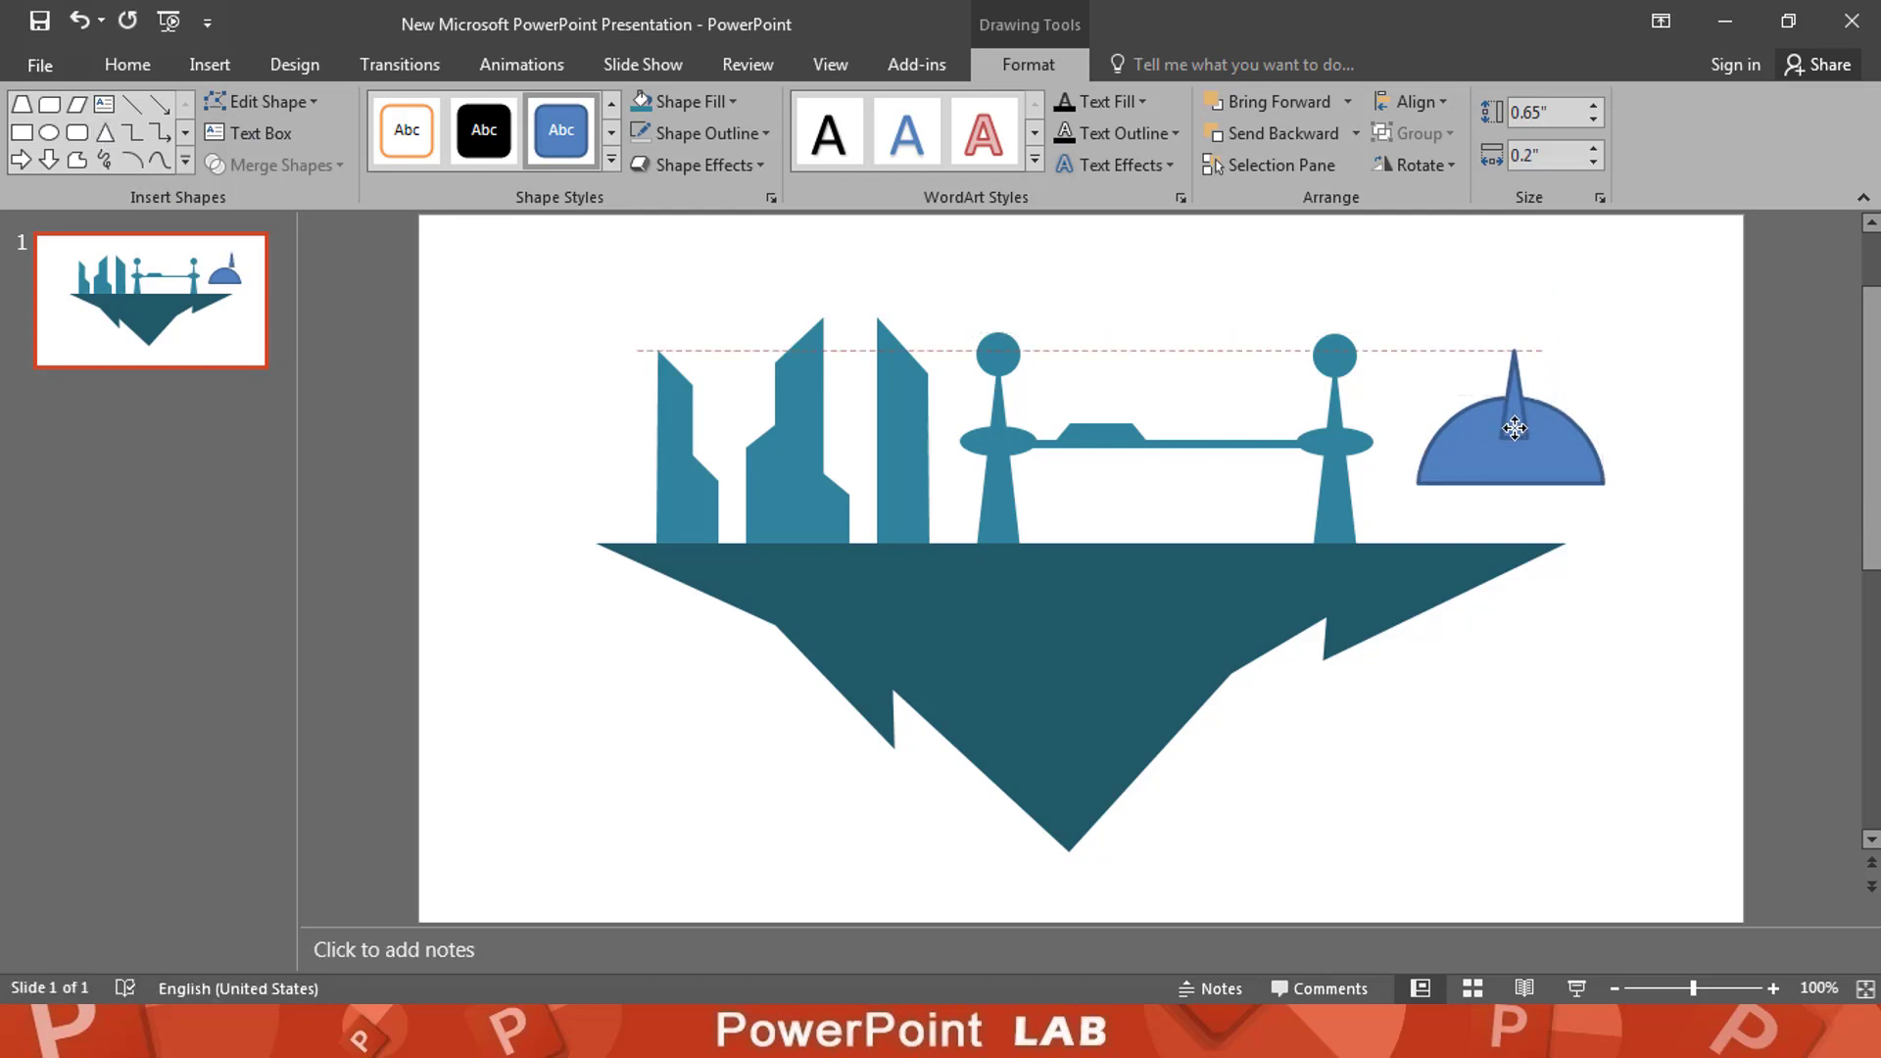
shift+click(1563, 452)
click(642, 132)
click(641, 101)
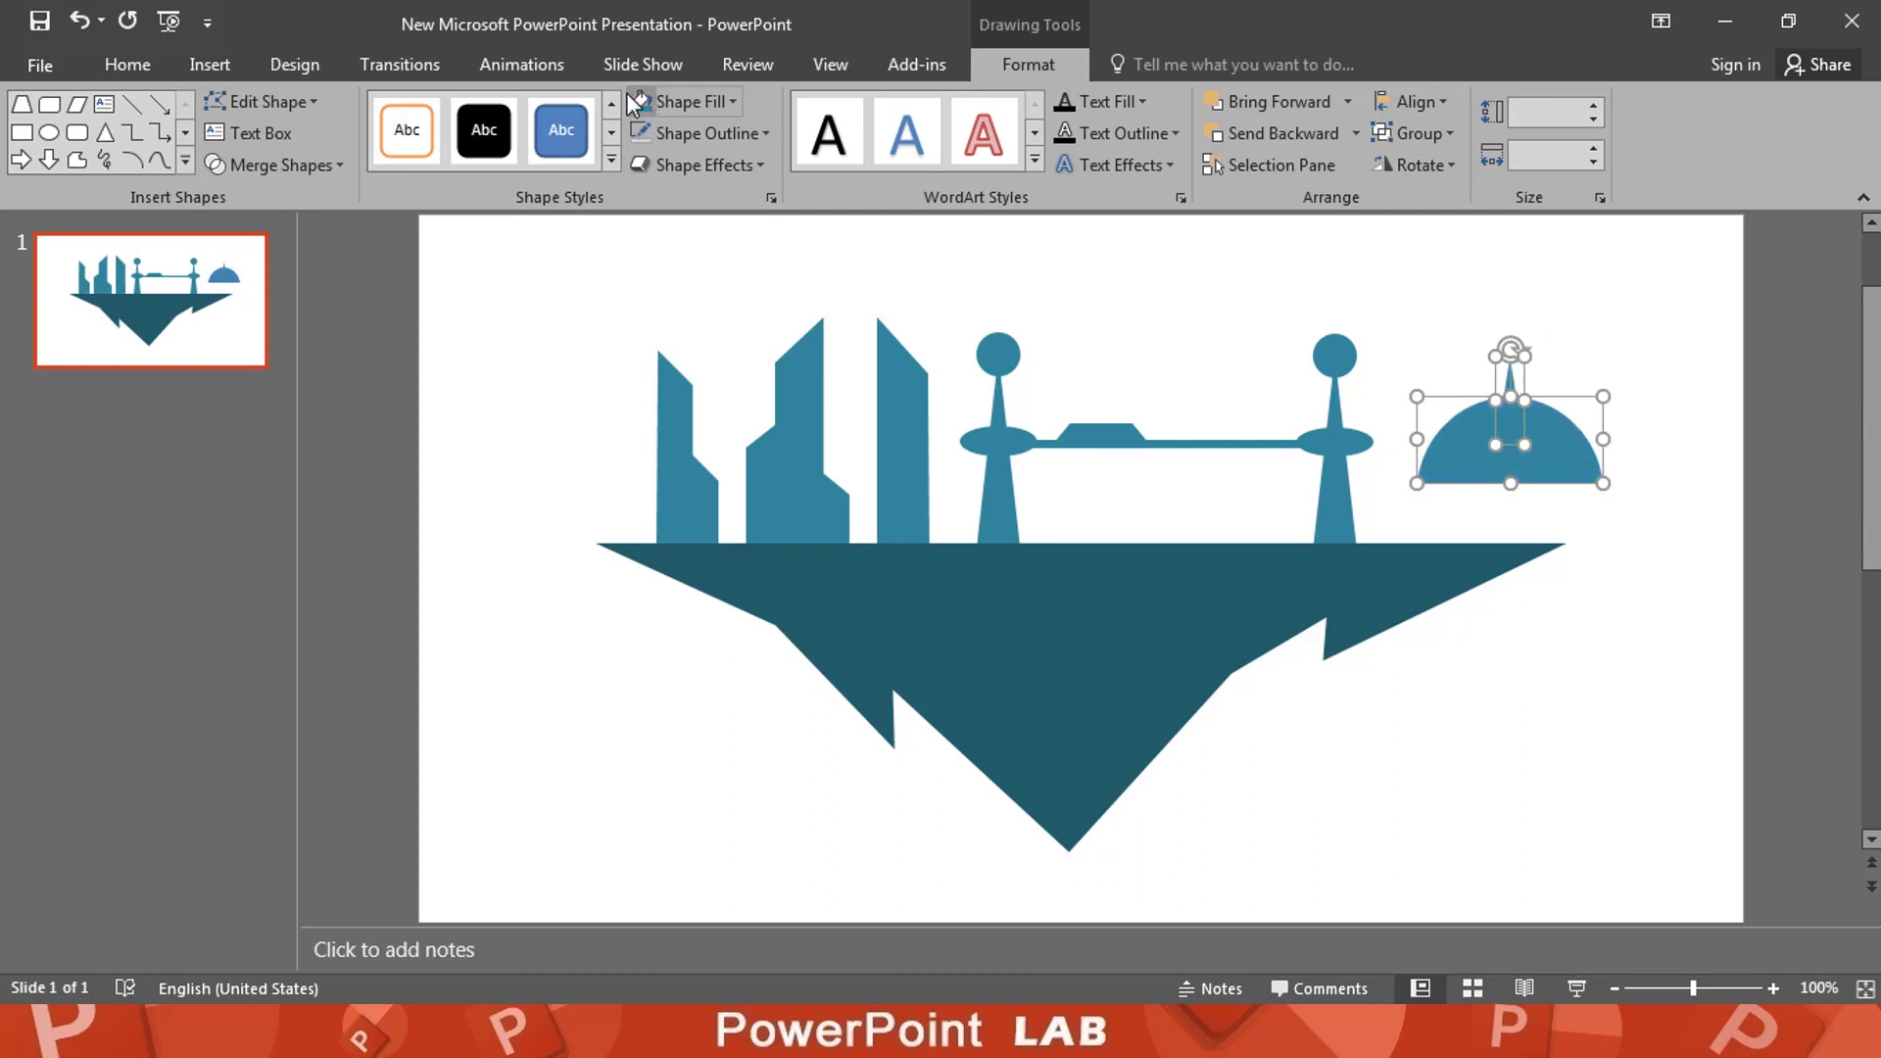
right_click(1552, 443)
click(1440, 601)
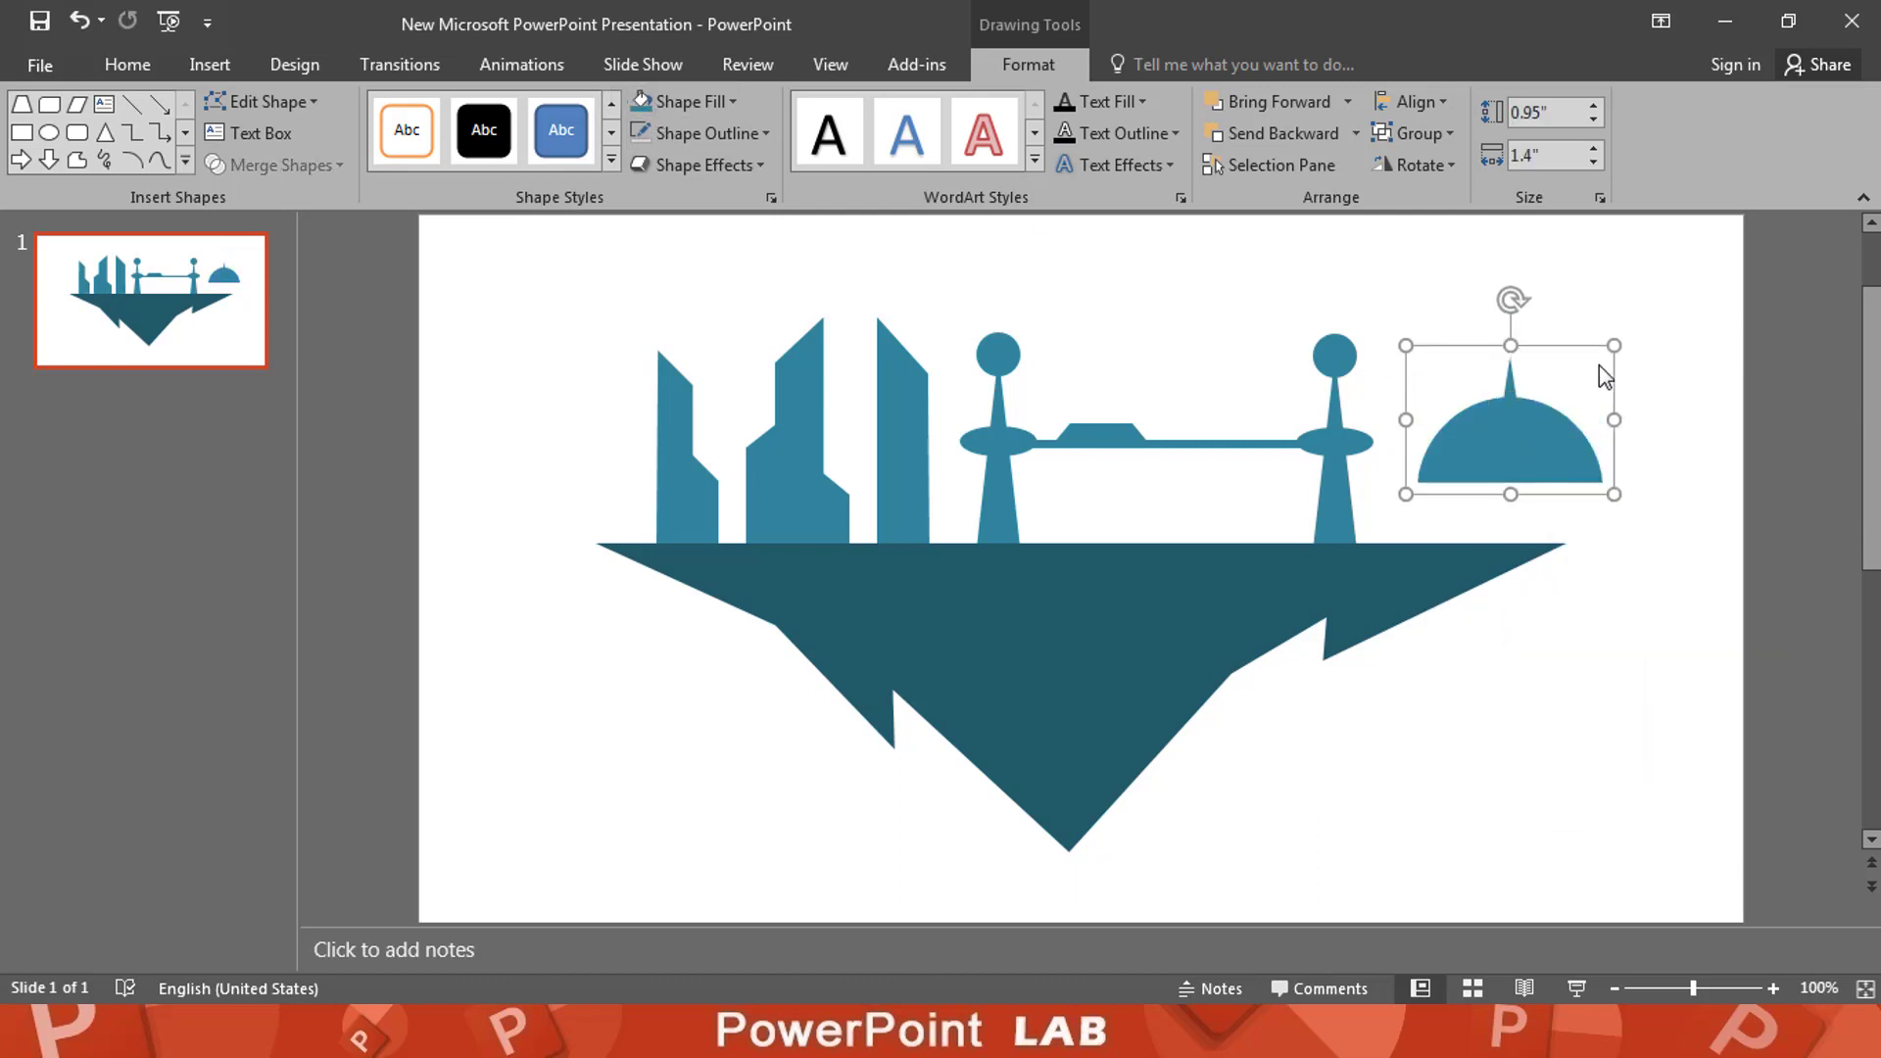
Step: Place the dome between the towers and send it behind the island base
drag(1600, 373, 1183, 511)
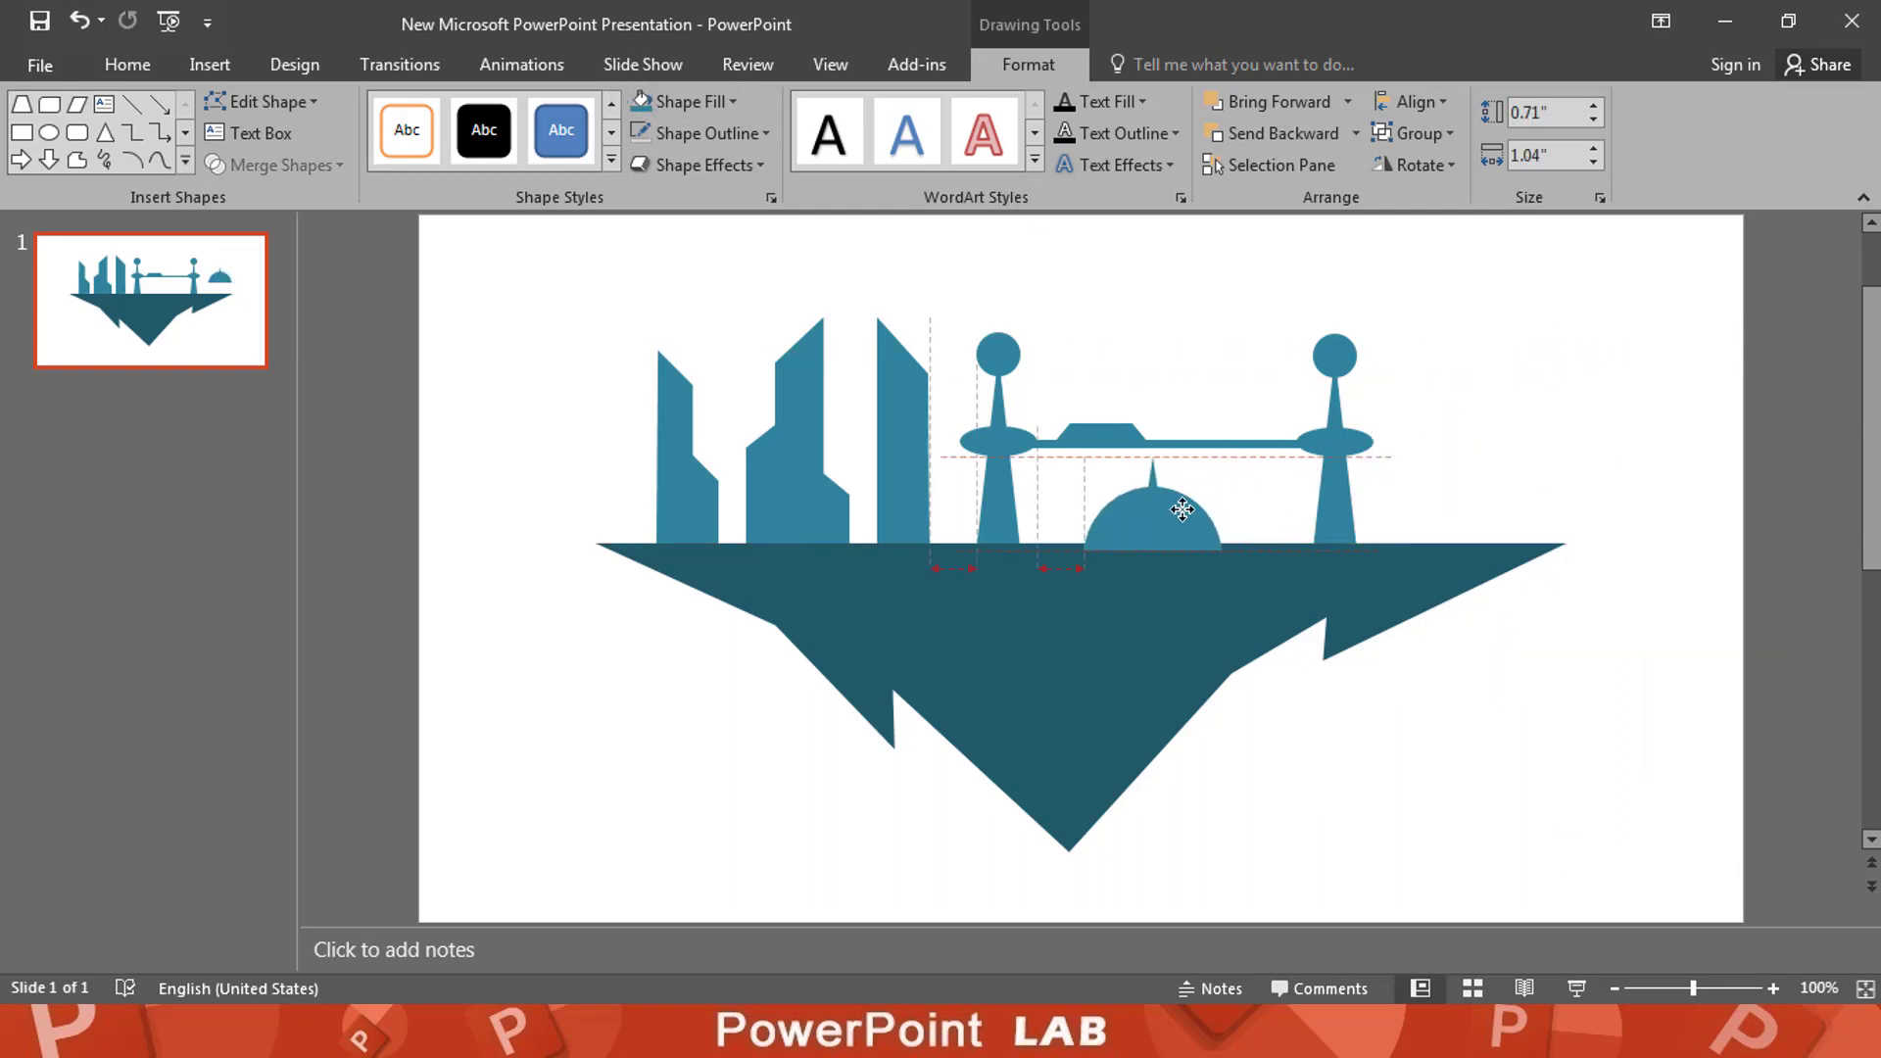
right_click(1183, 511)
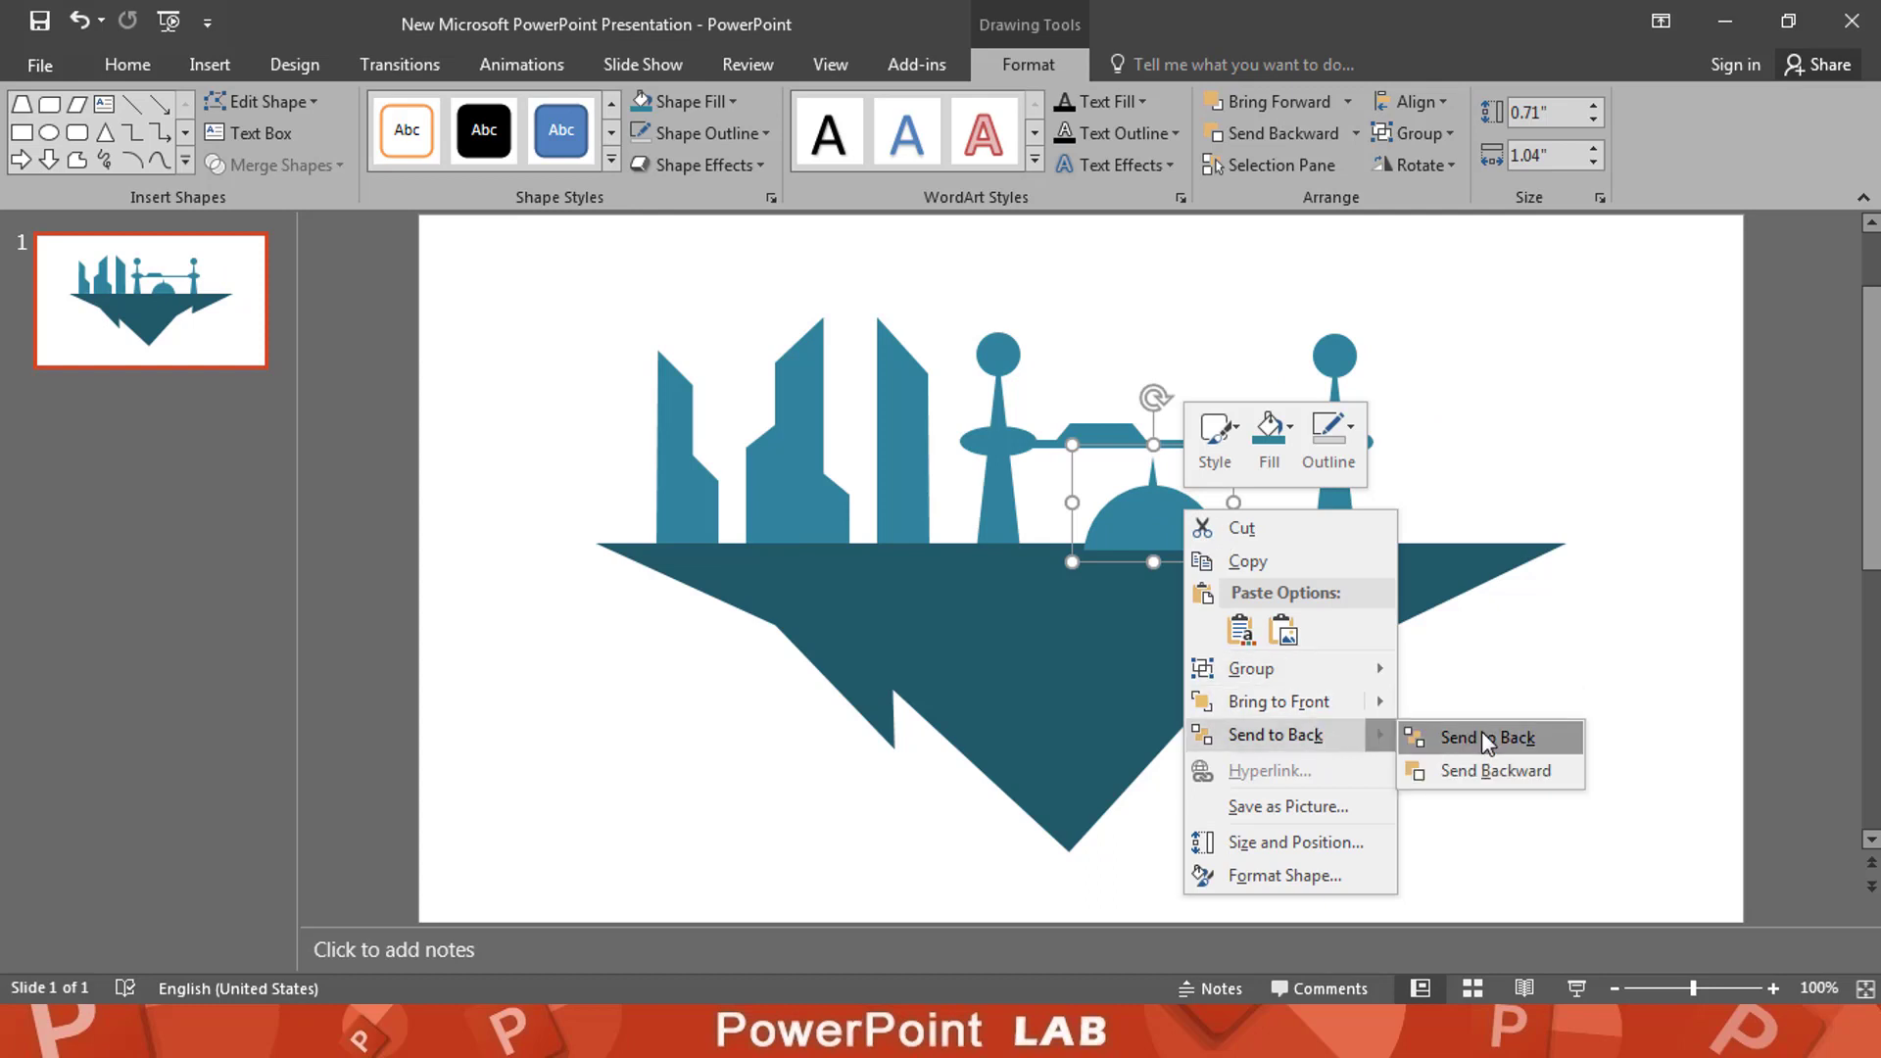
click(1481, 731)
click(1561, 410)
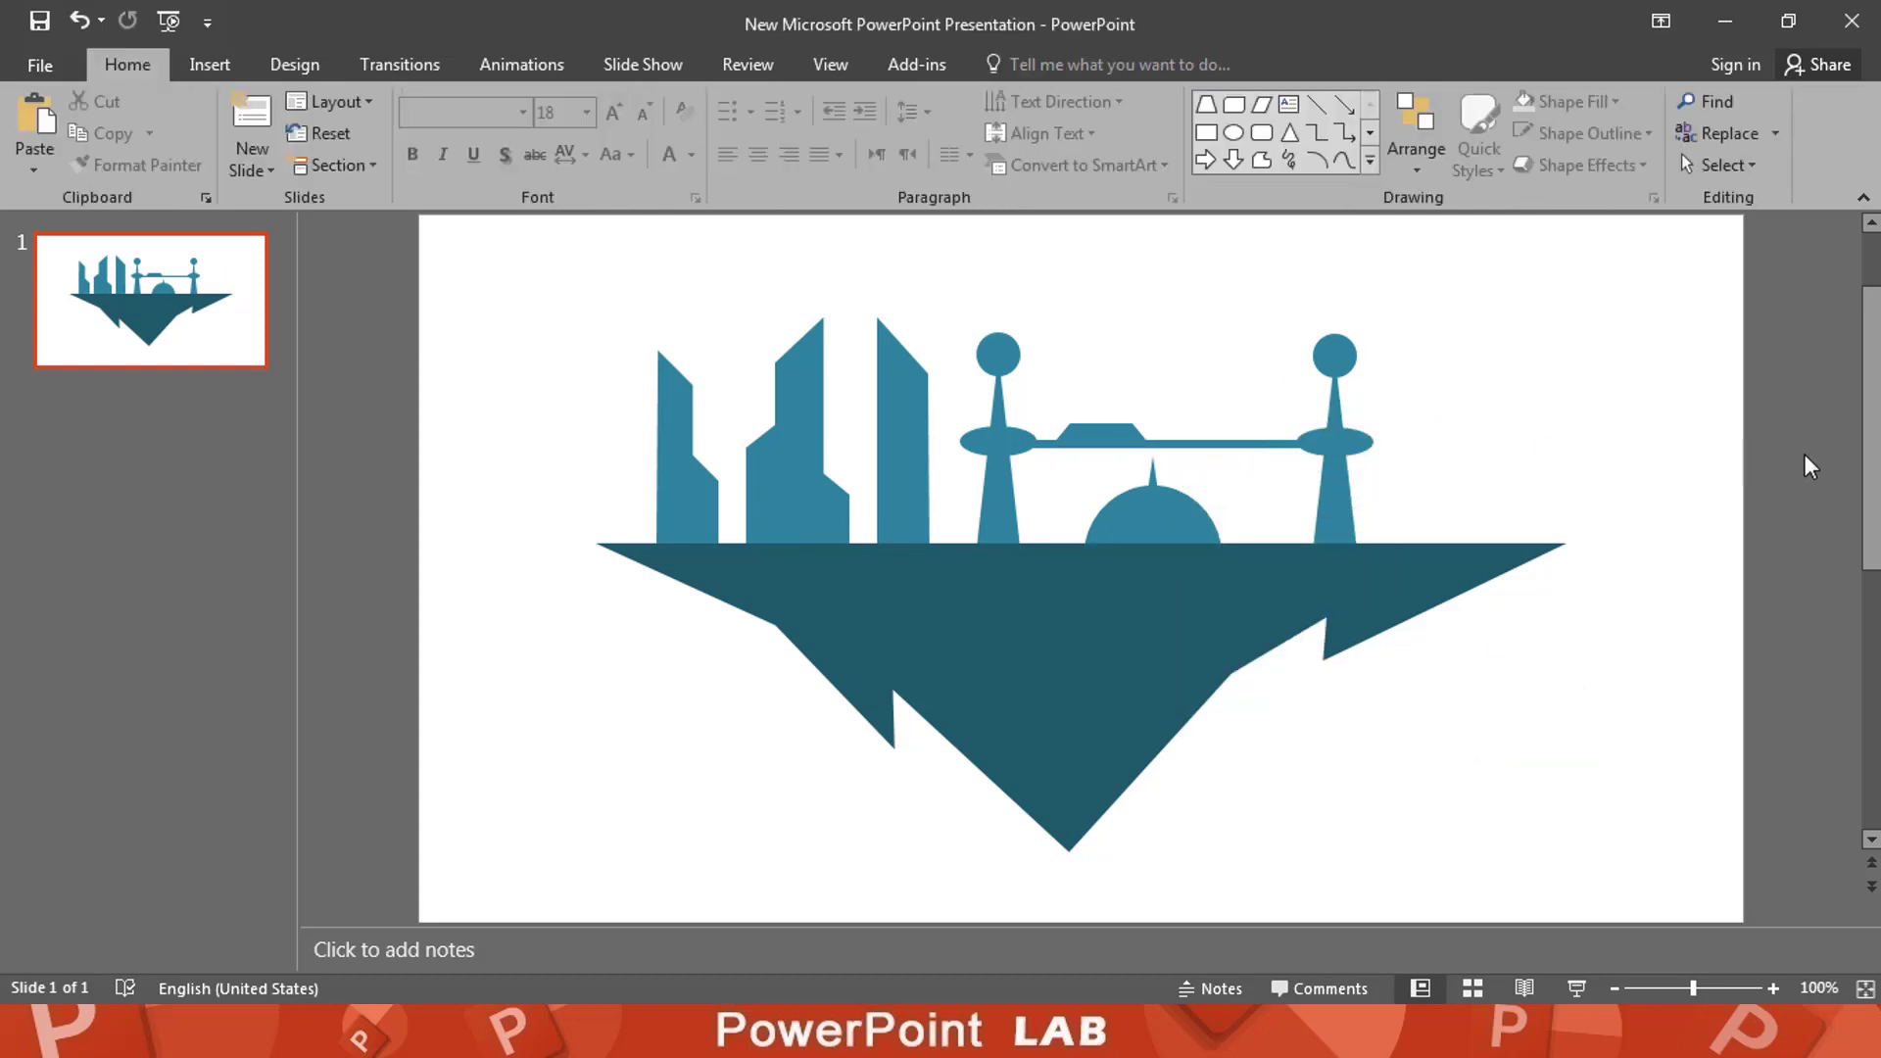
Step: Draw a tall freeform building at the skyline's right end and send it behind the island
click(209, 63)
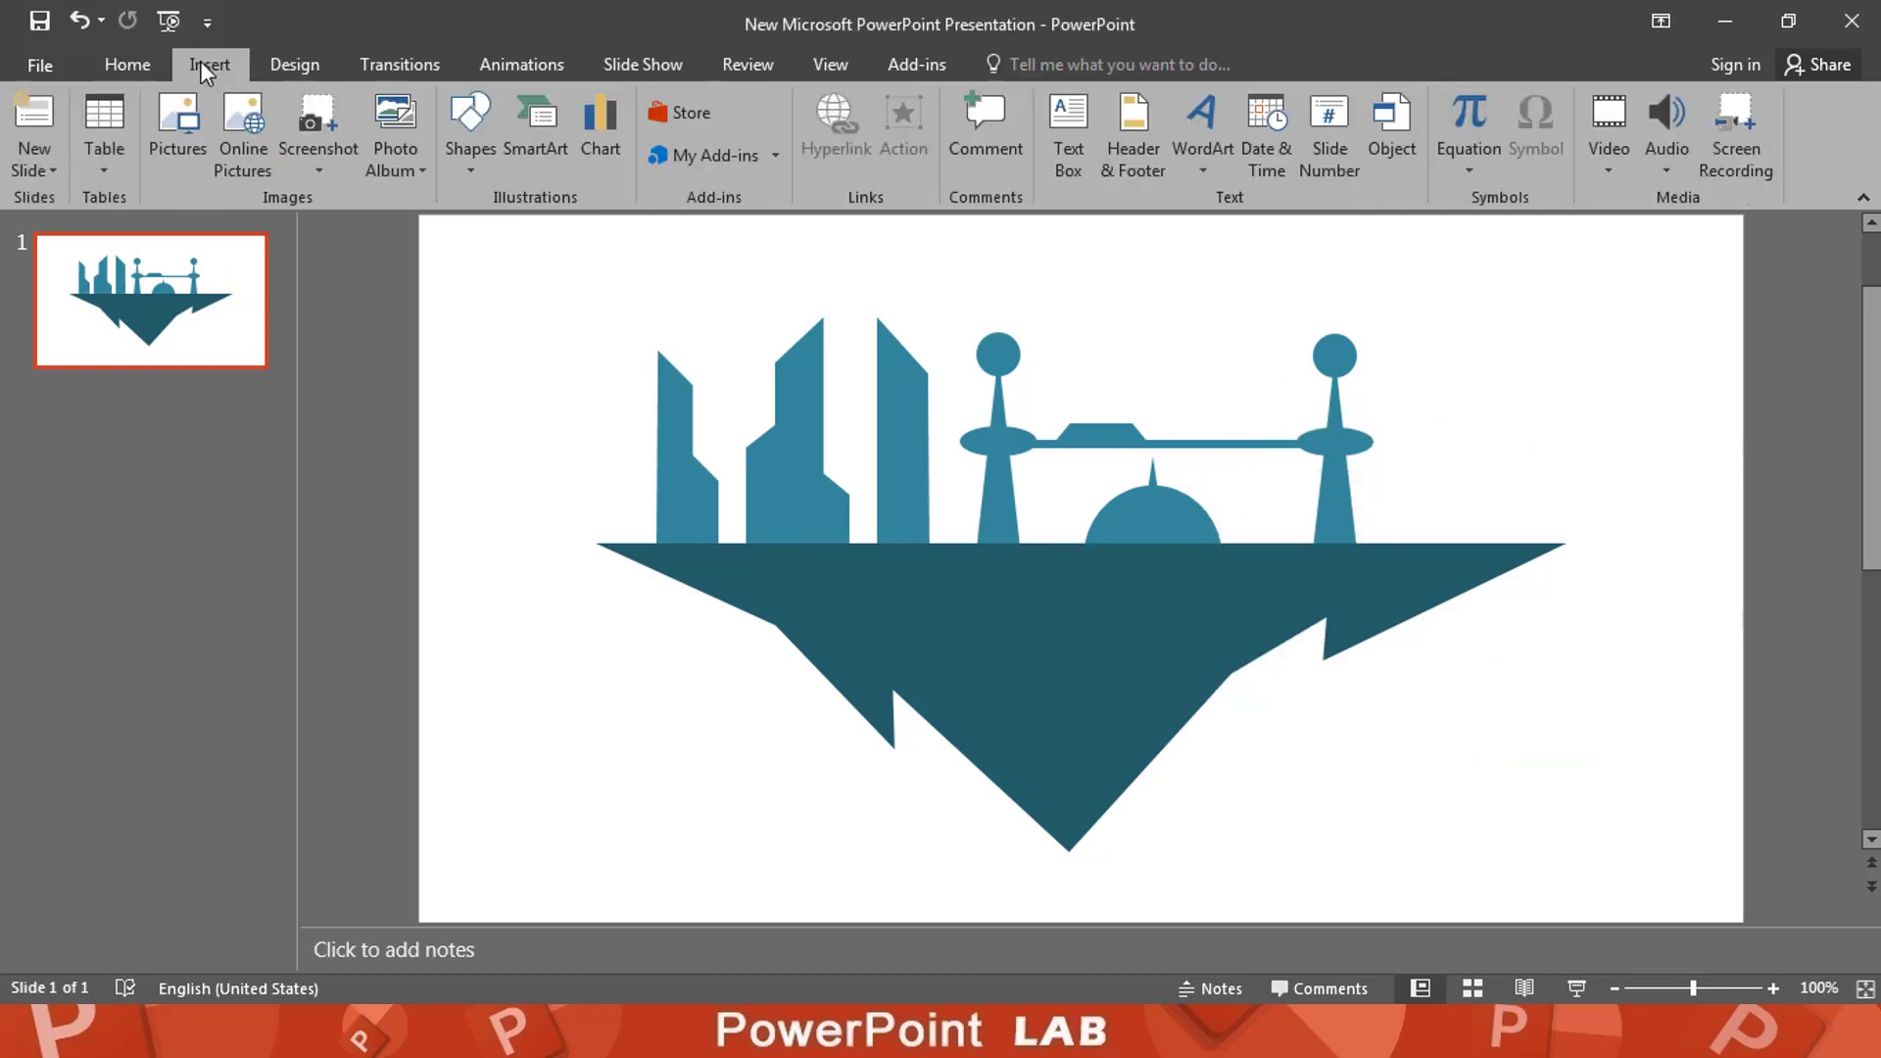
click(484, 174)
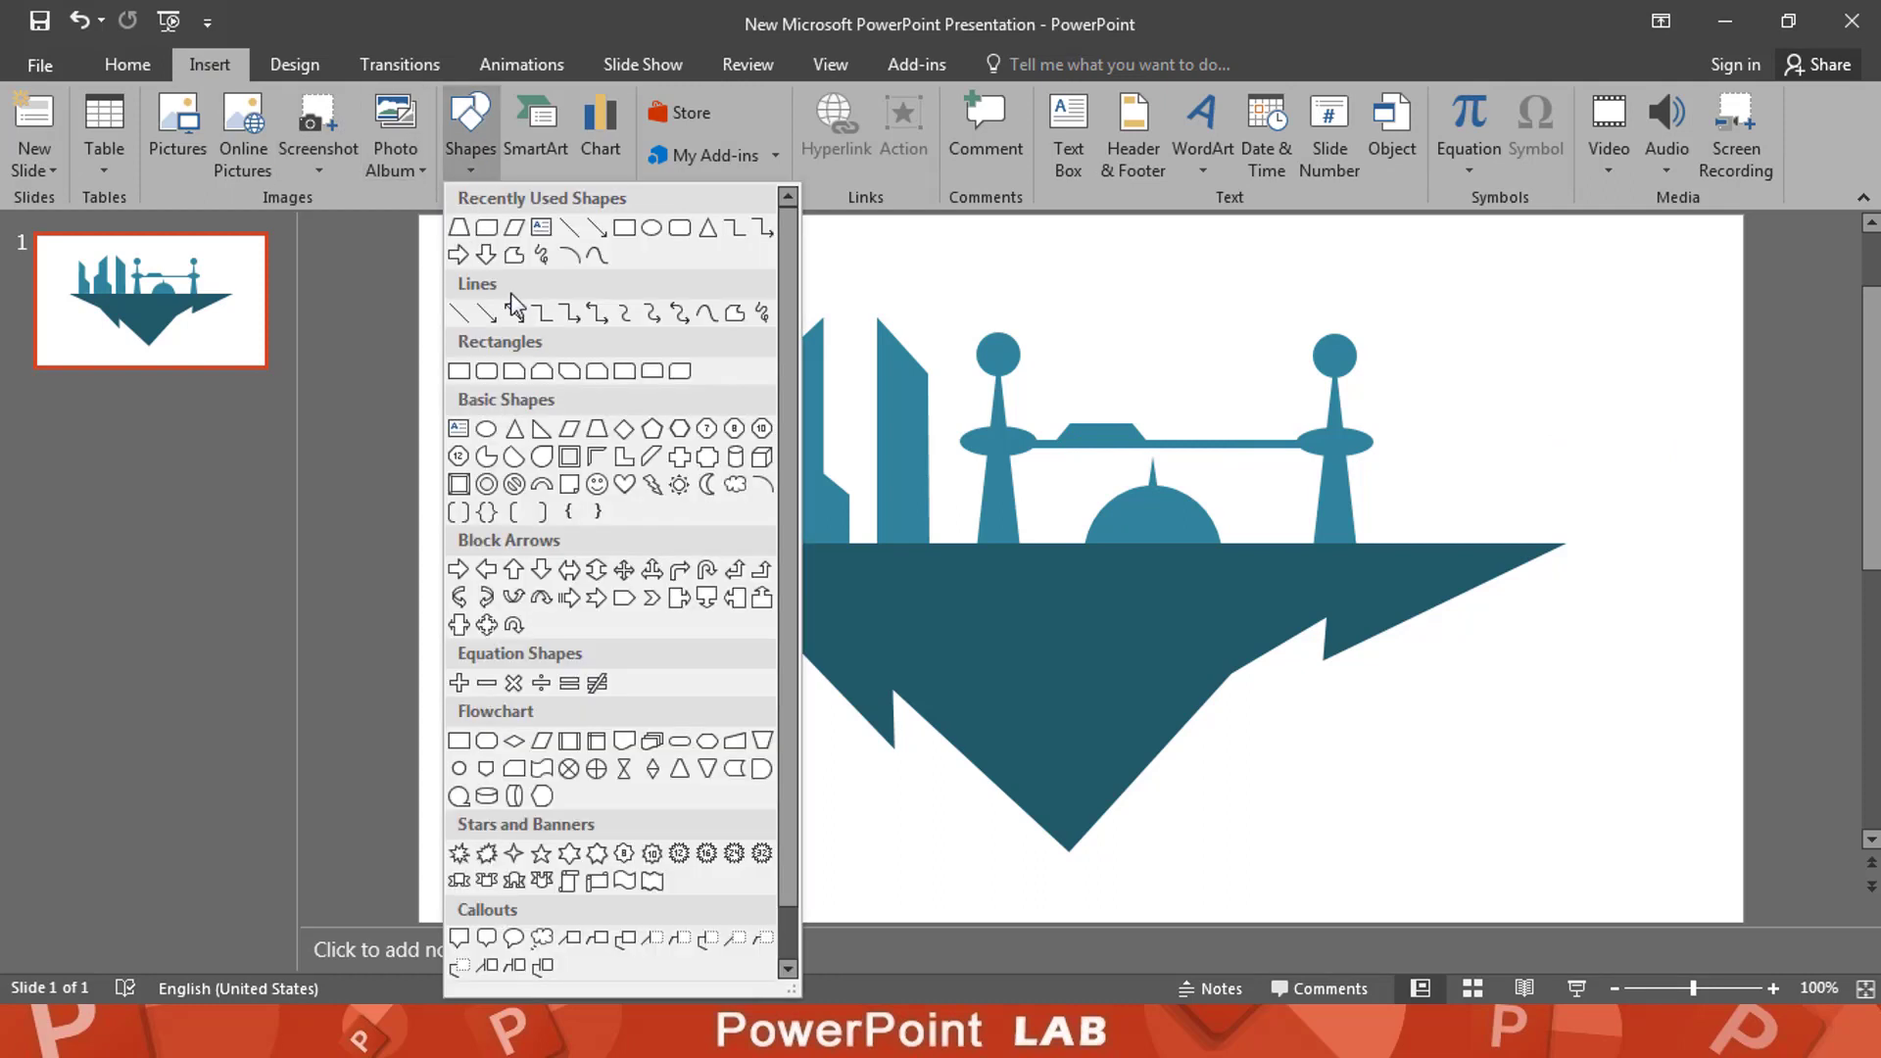
click(733, 313)
drag(1437, 444, 1427, 410)
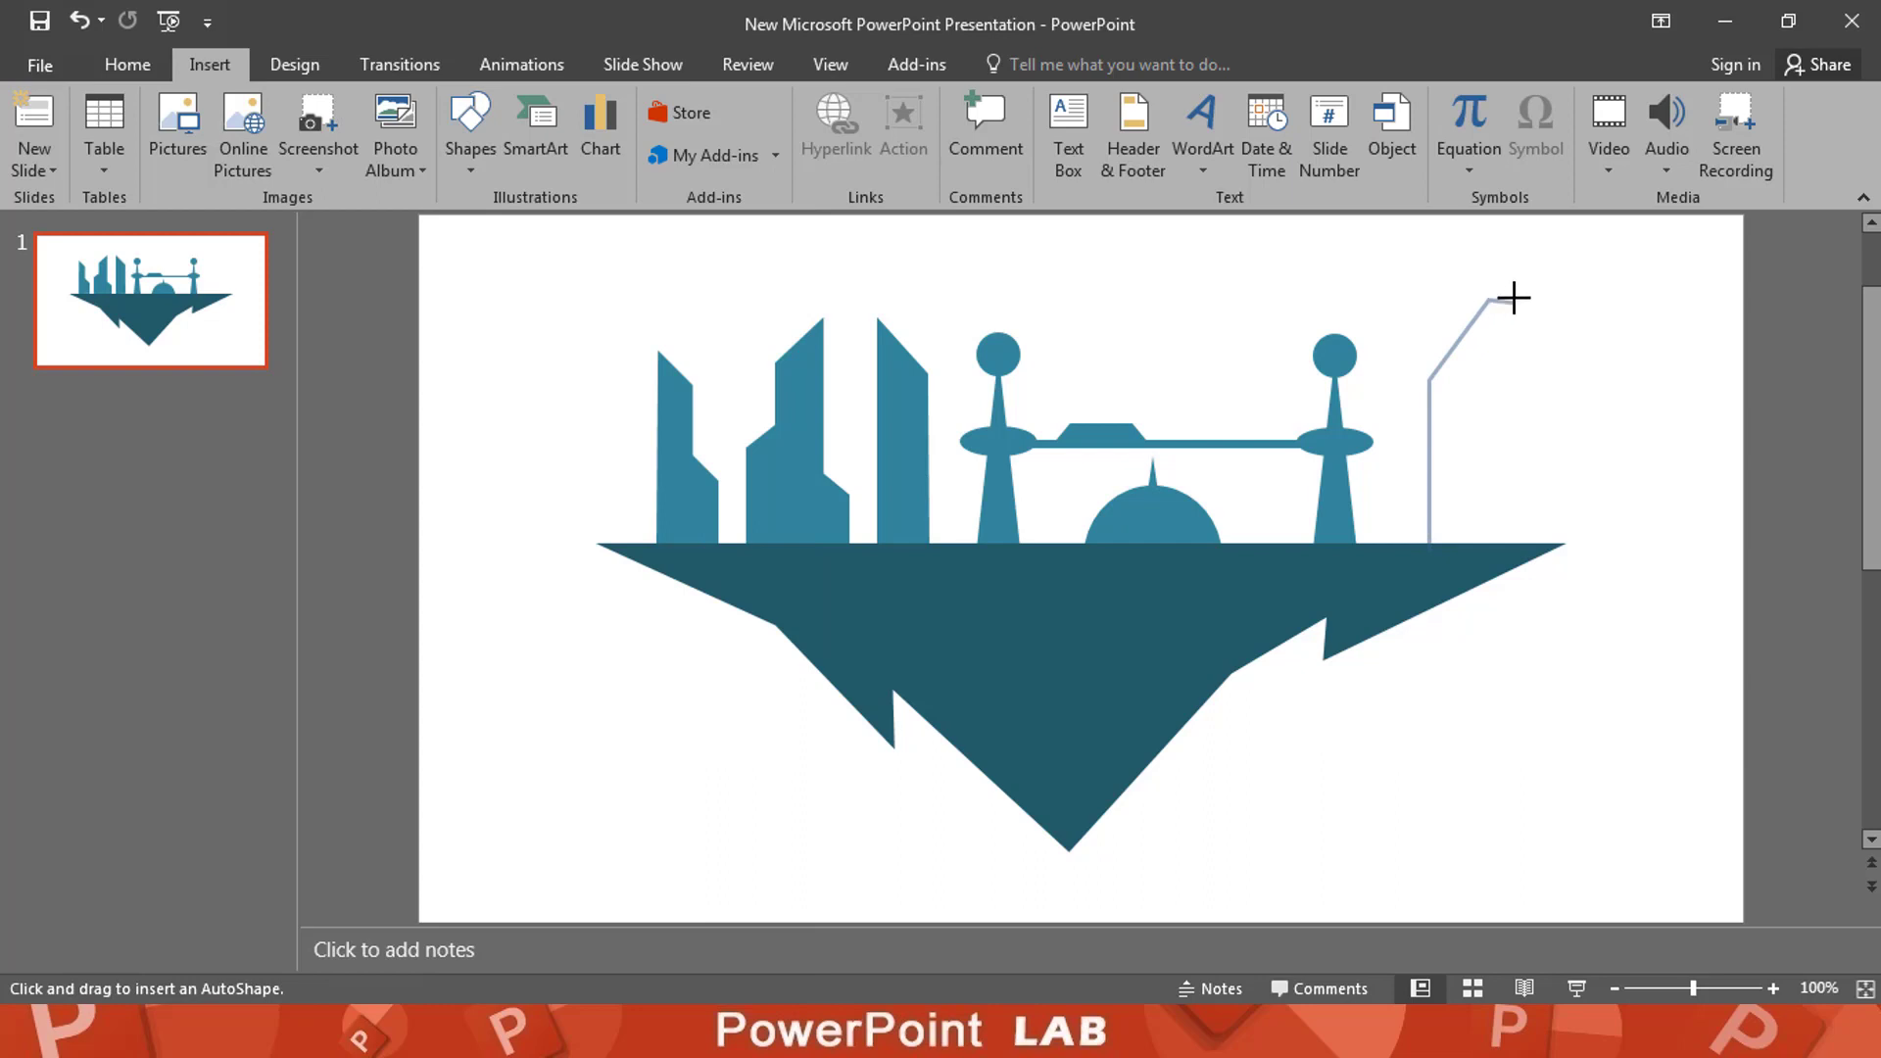
click(1429, 545)
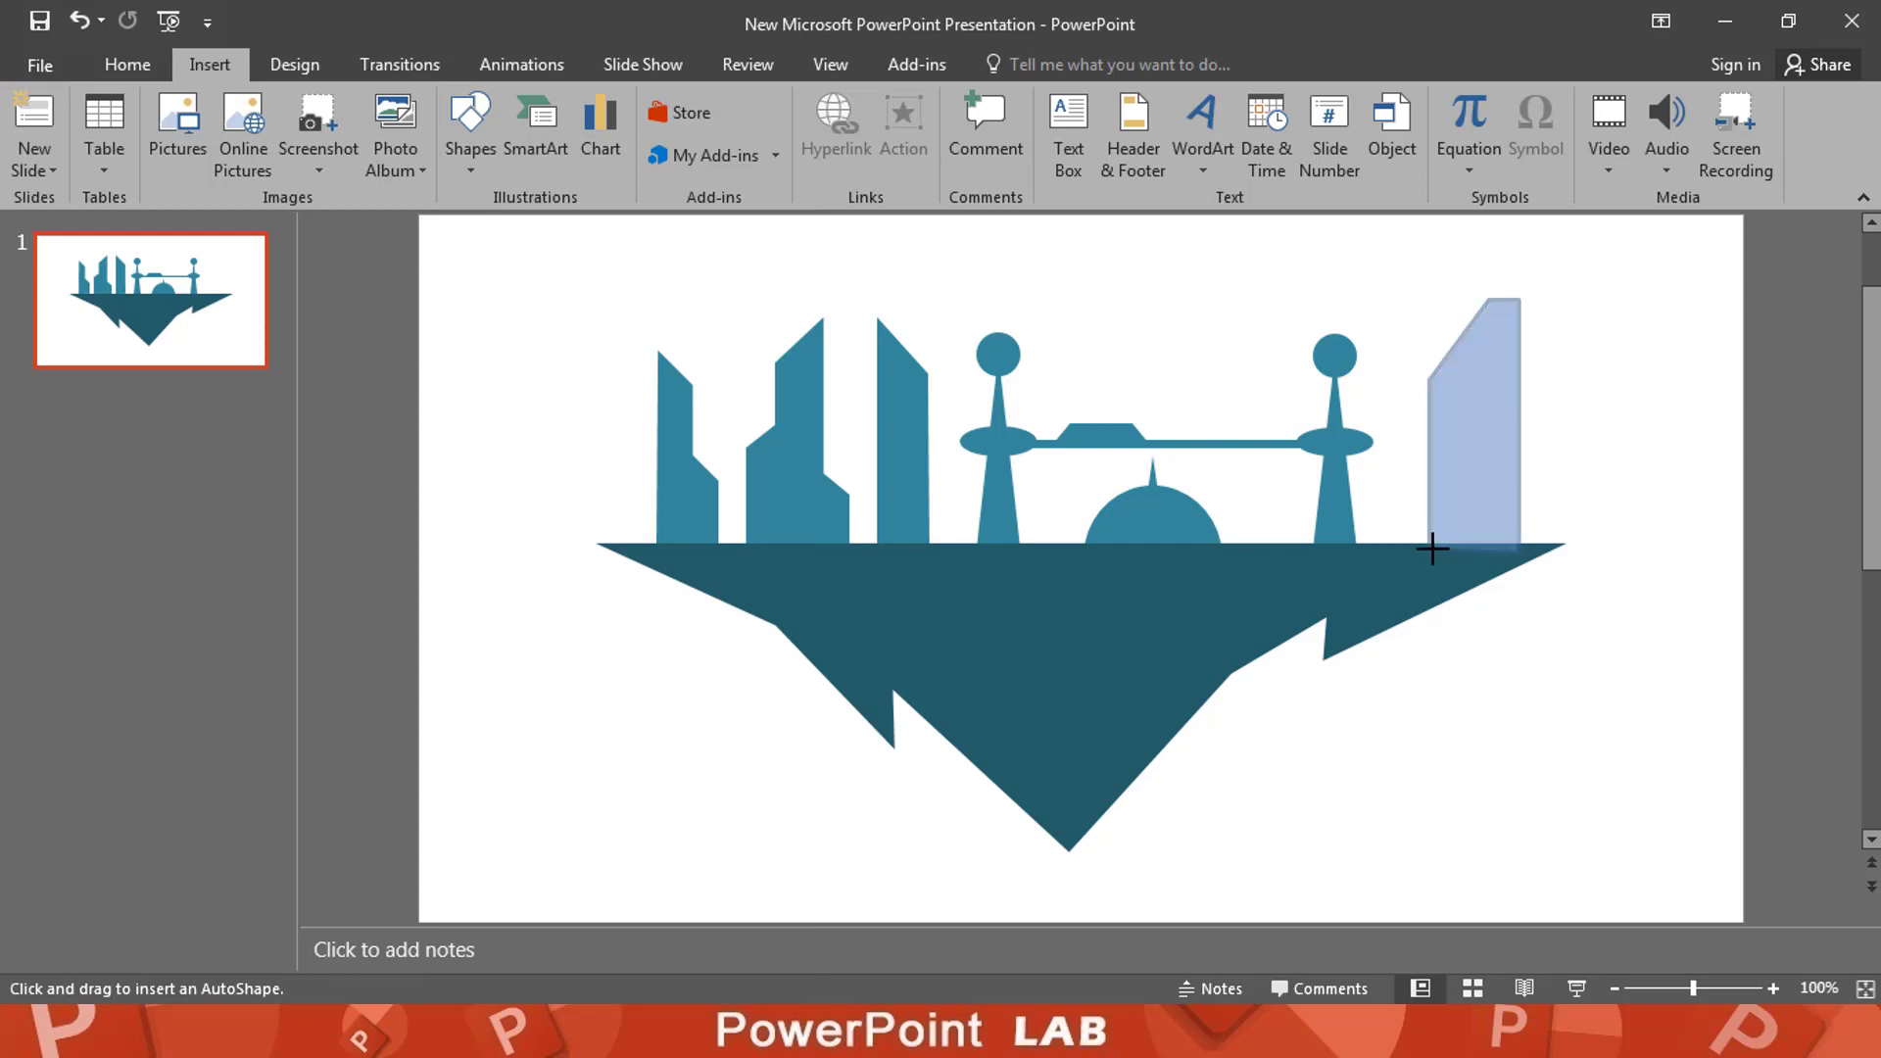
right_click(1447, 423)
click(1773, 726)
Step: Use Edit Points to curve the building's top-left corner and slant its left edge
right_click(1483, 450)
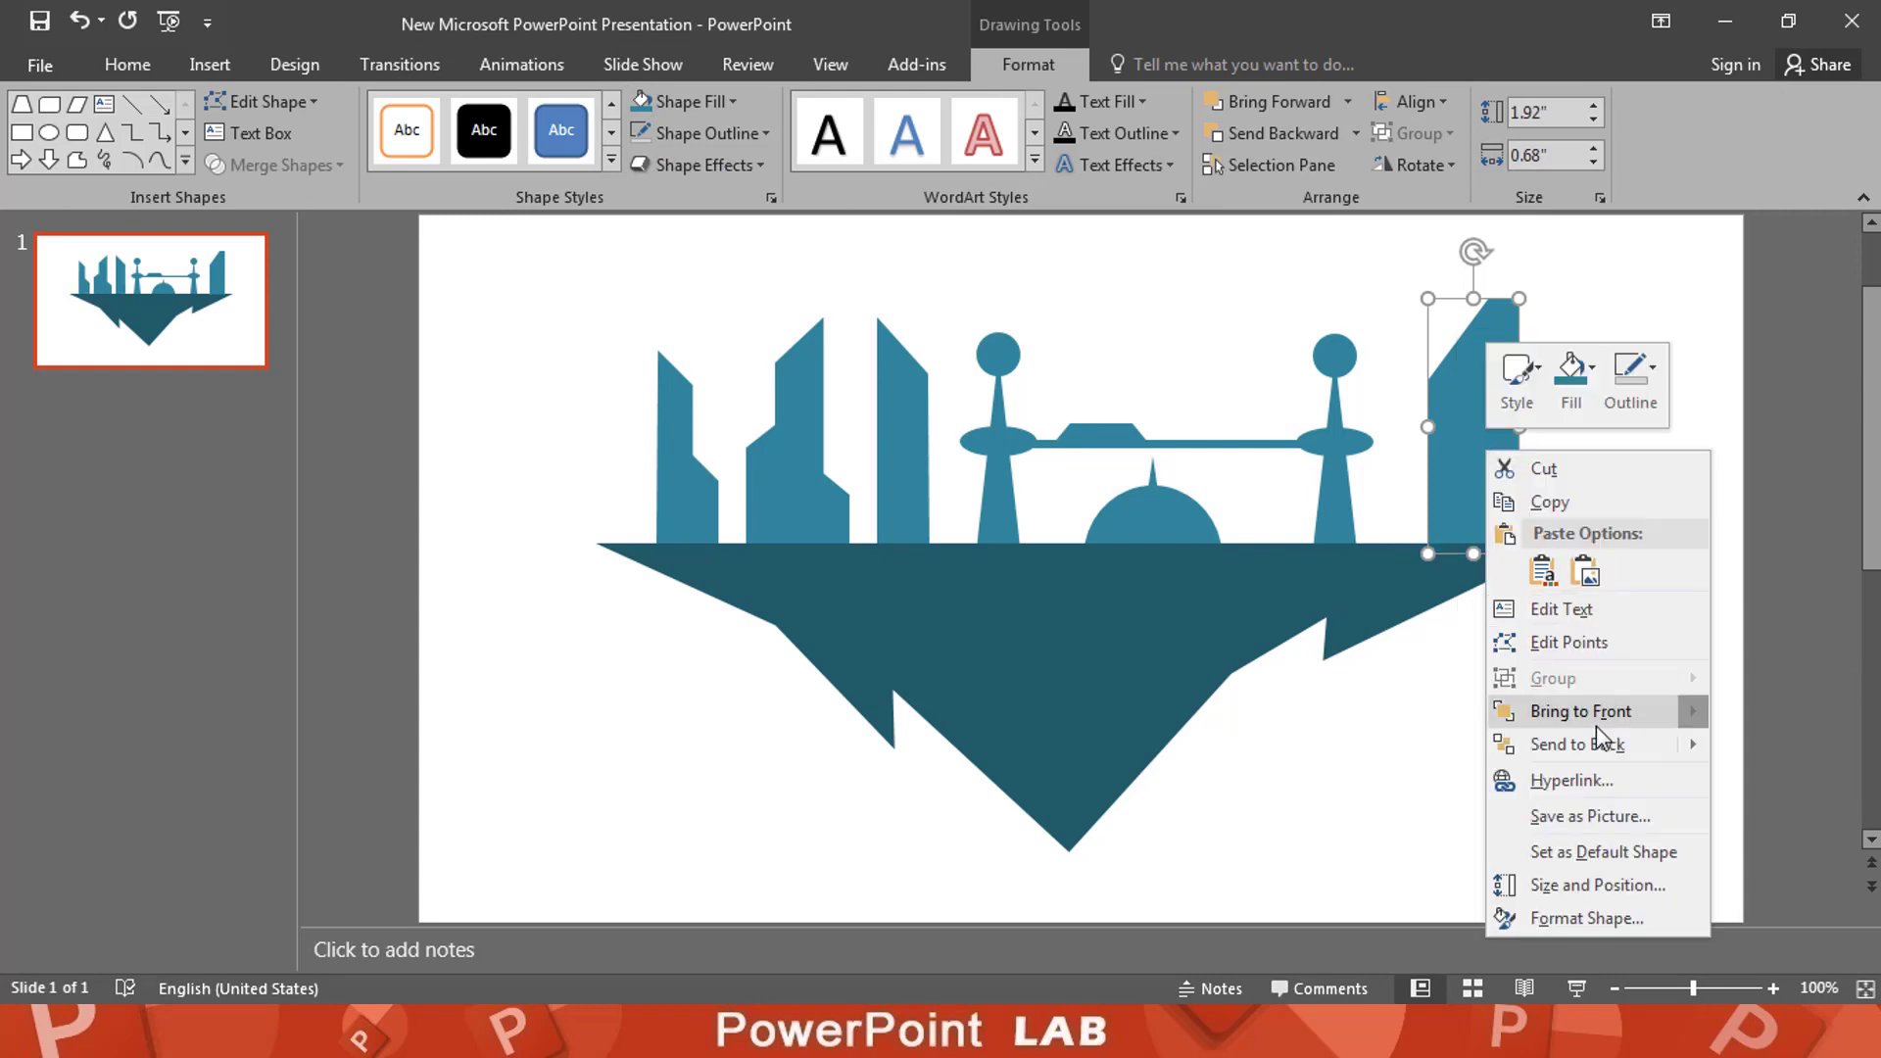
click(1567, 643)
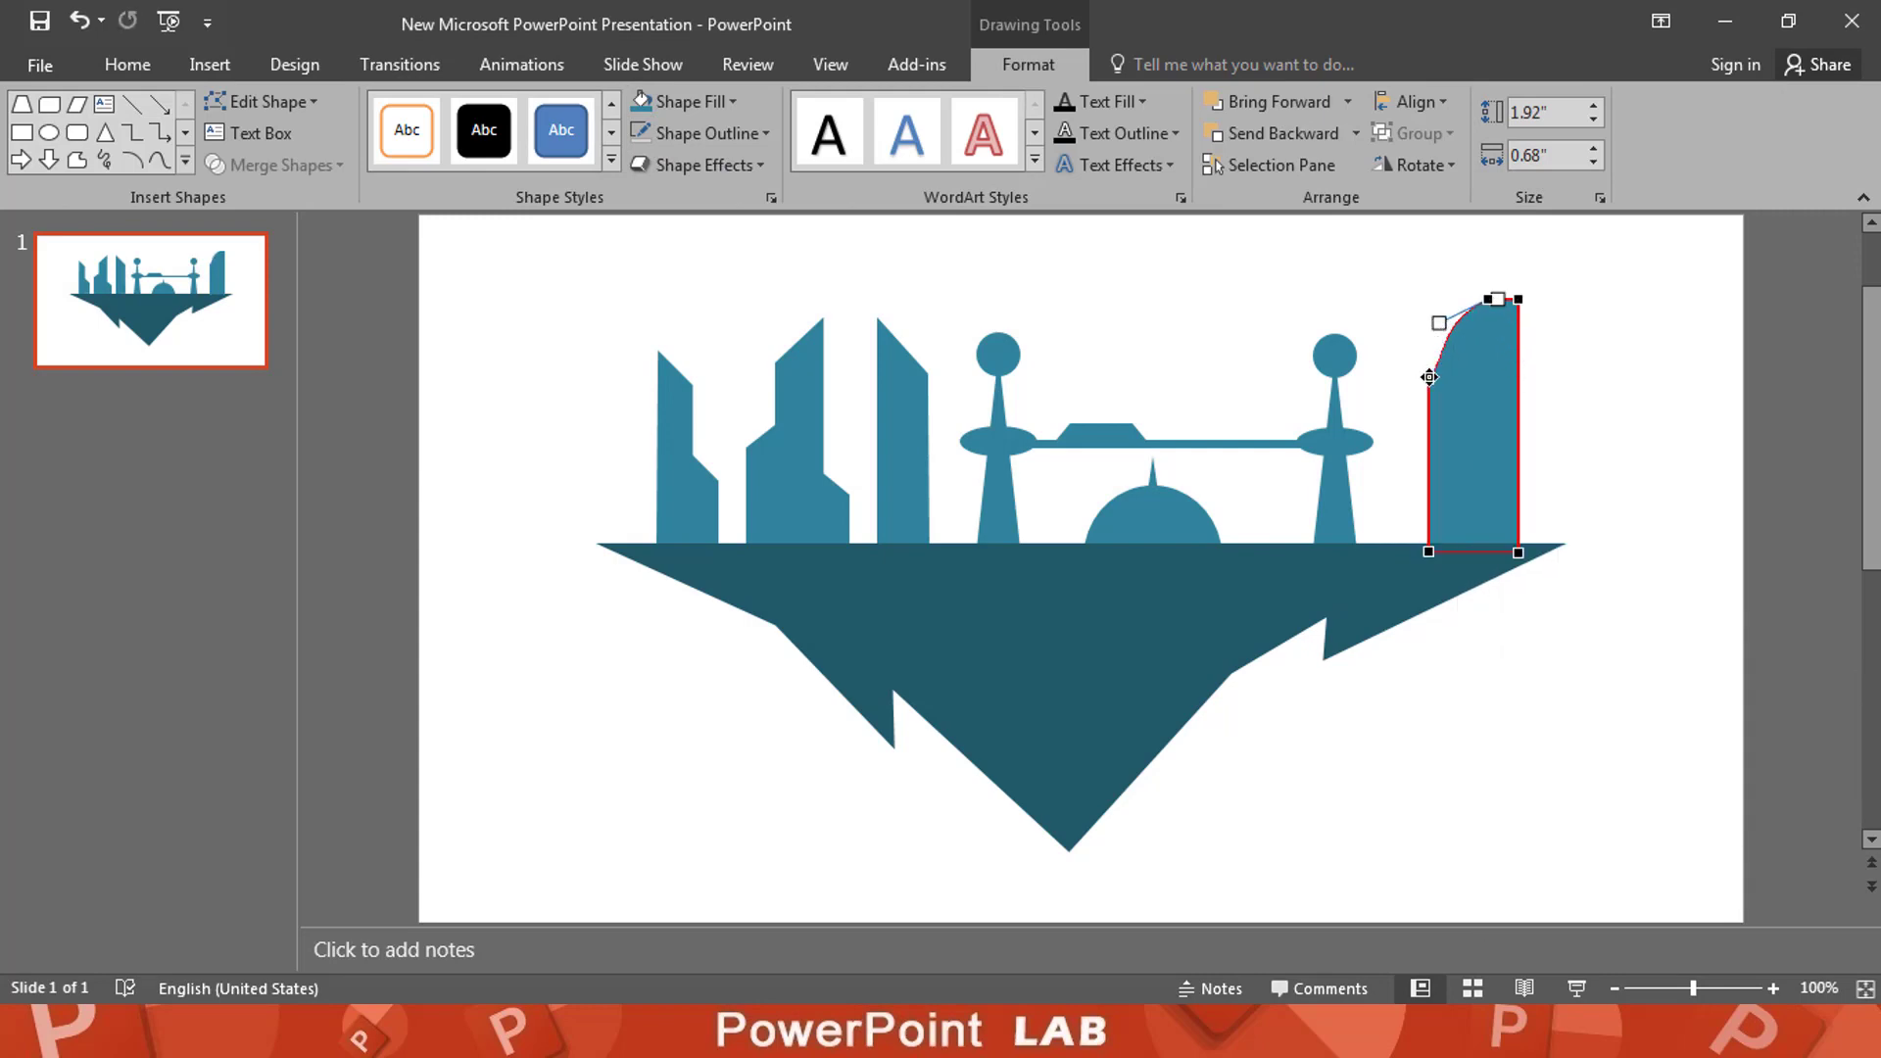
drag(1438, 329, 1443, 349)
drag(1425, 550, 1435, 551)
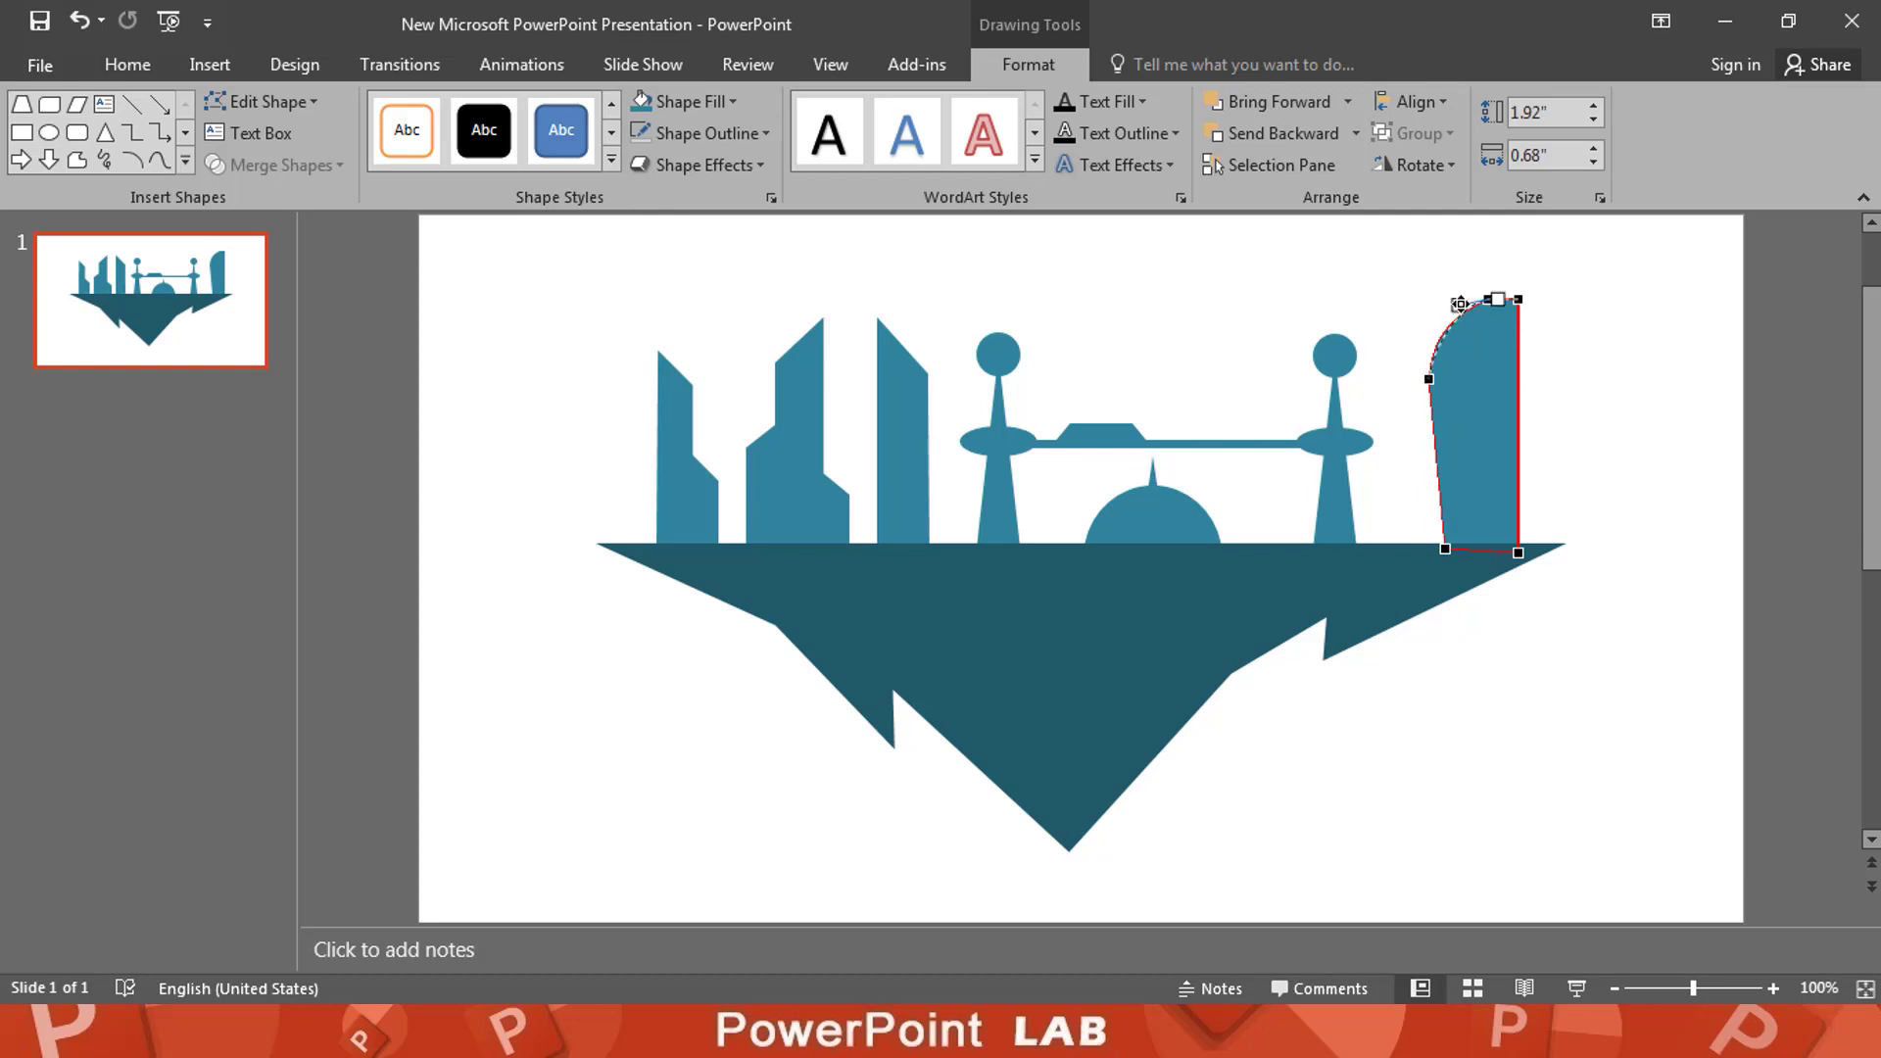
click(1558, 324)
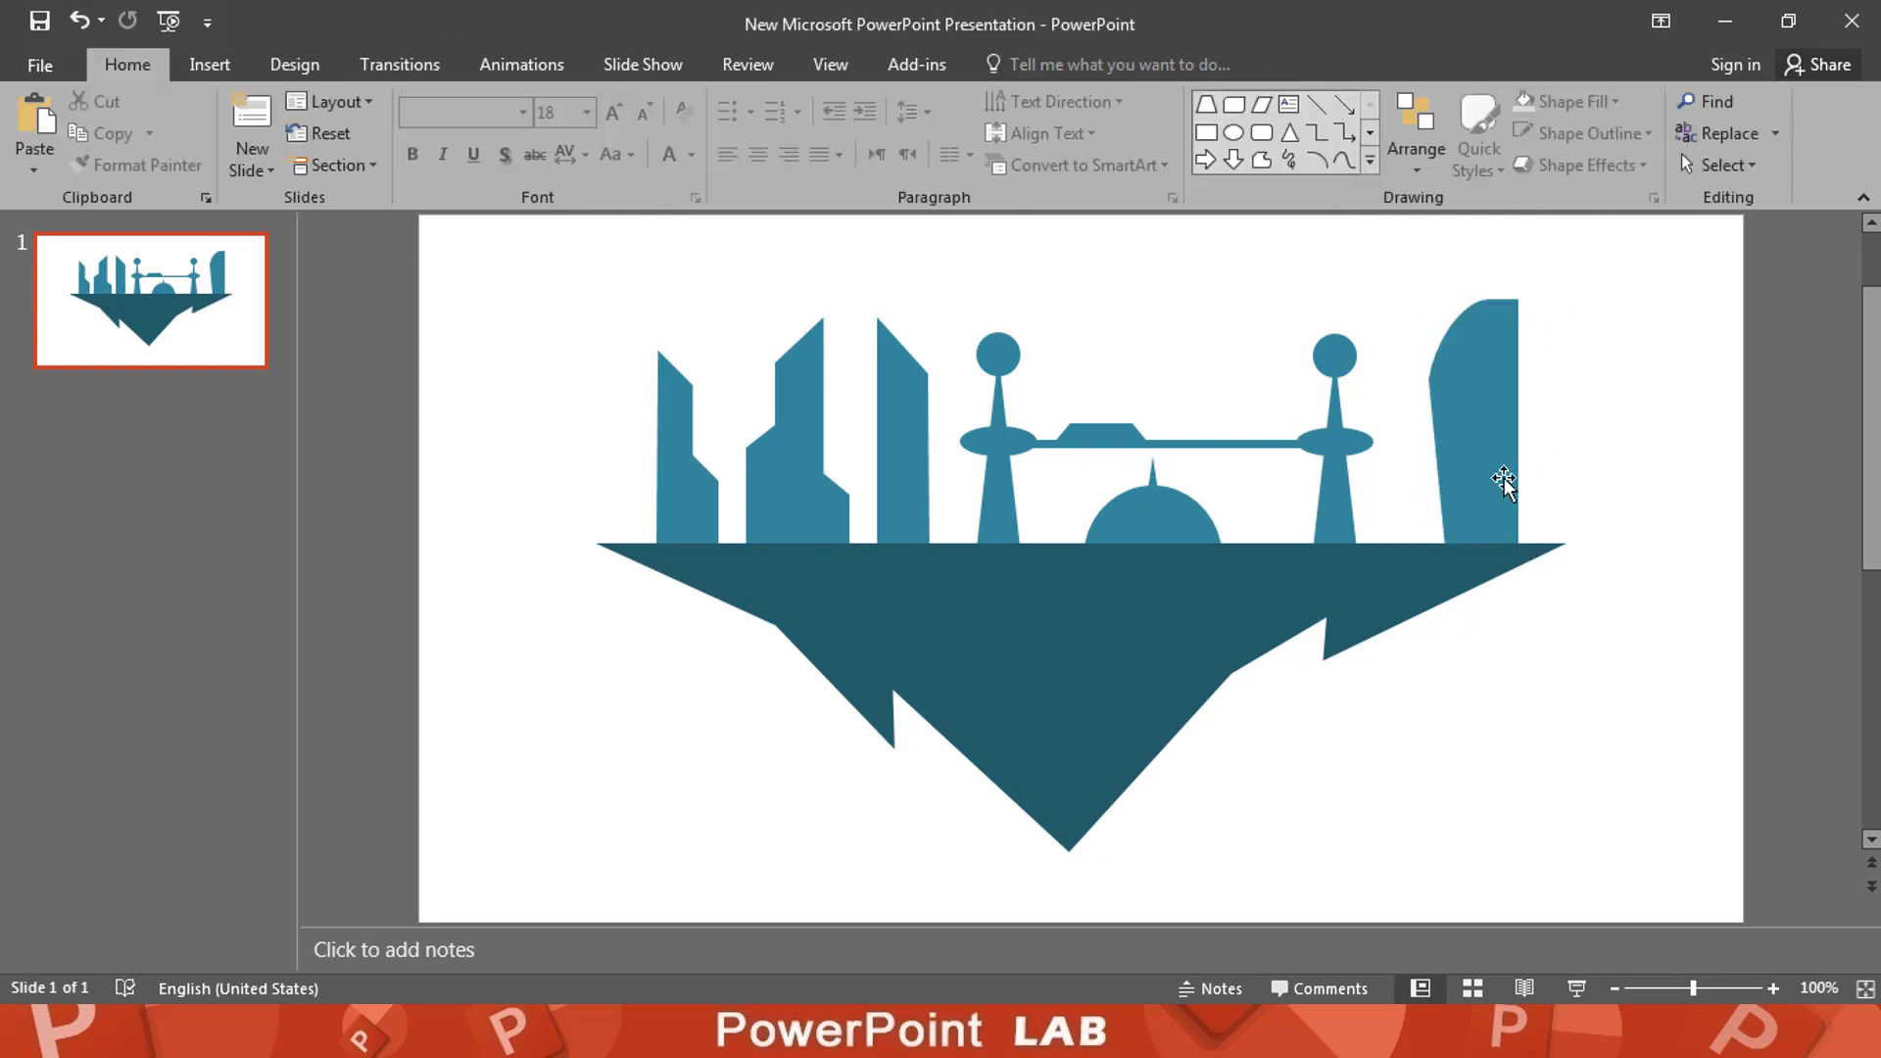
Step: Shift the building slightly left and shorten it to suit the skyline
drag(1465, 503, 1438, 511)
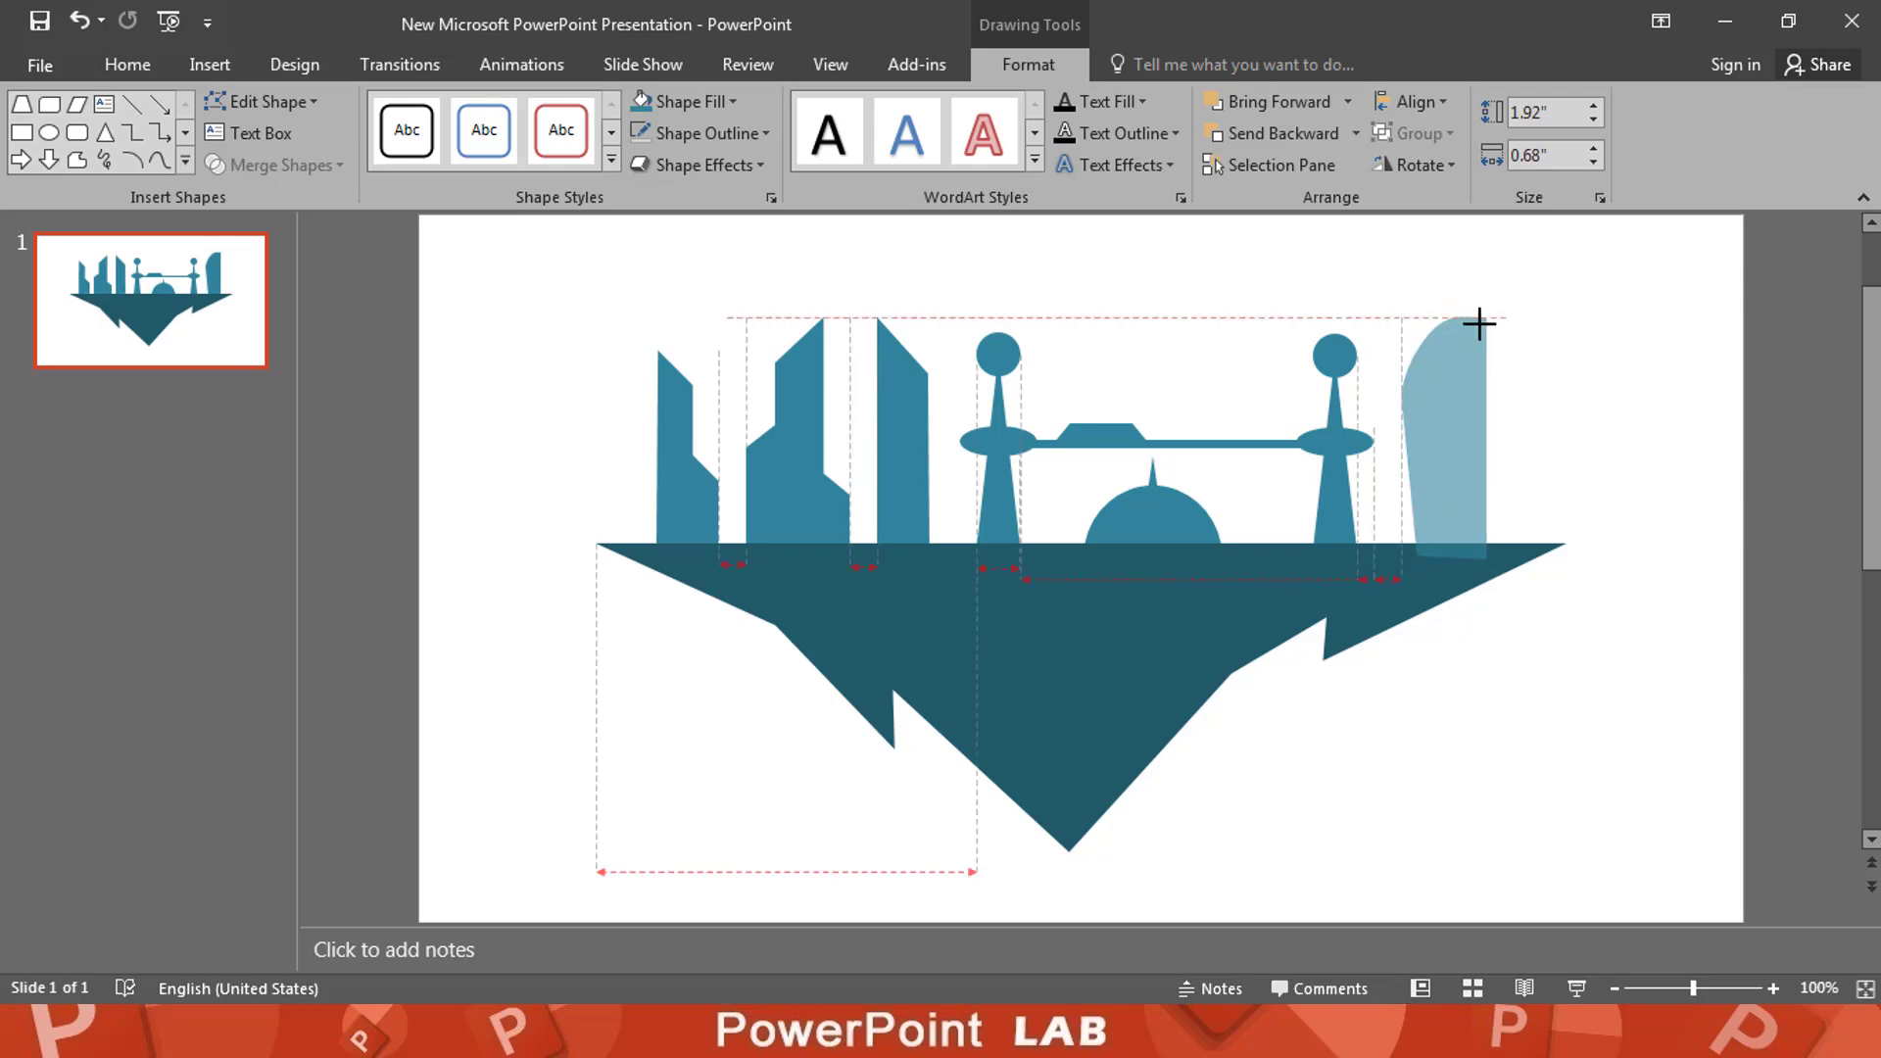
drag(1491, 303, 1480, 332)
click(1543, 342)
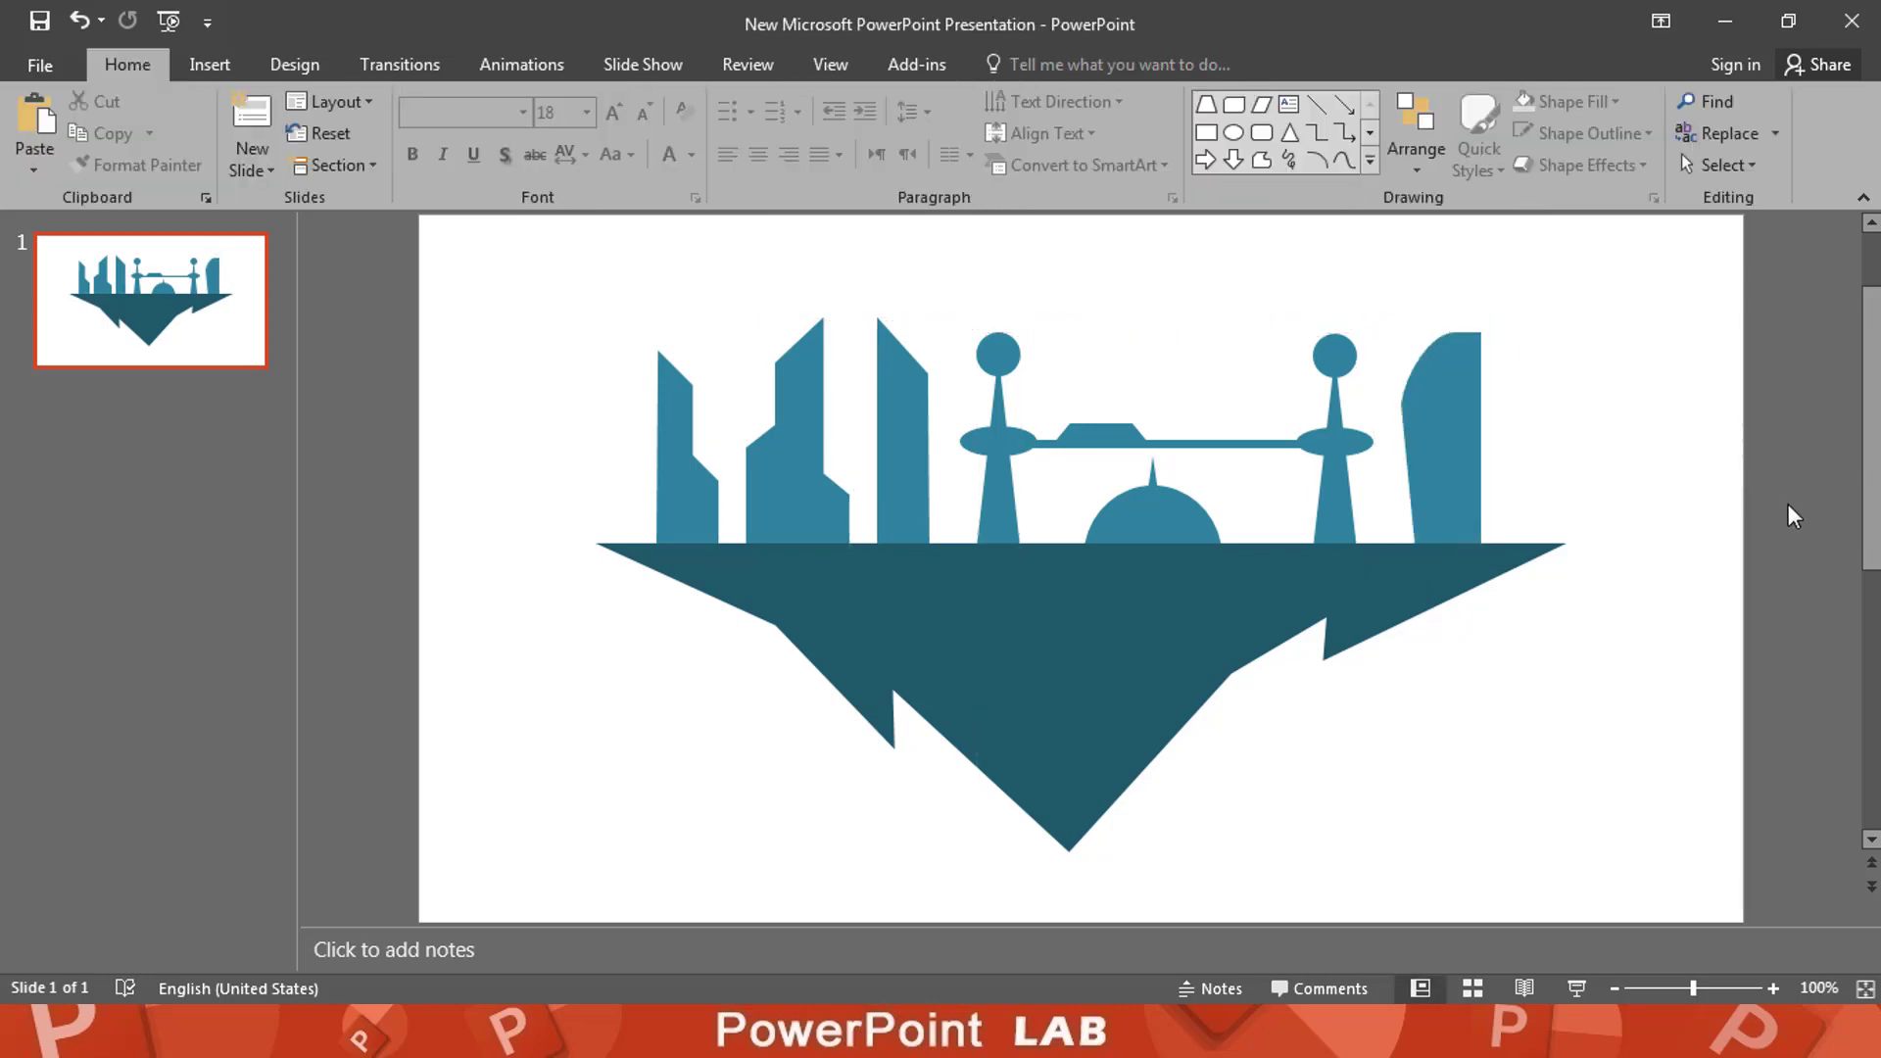
click(209, 64)
Step: Draw a closed freeform skyline outline with several jagged tower peaks behind the buildings
click(470, 132)
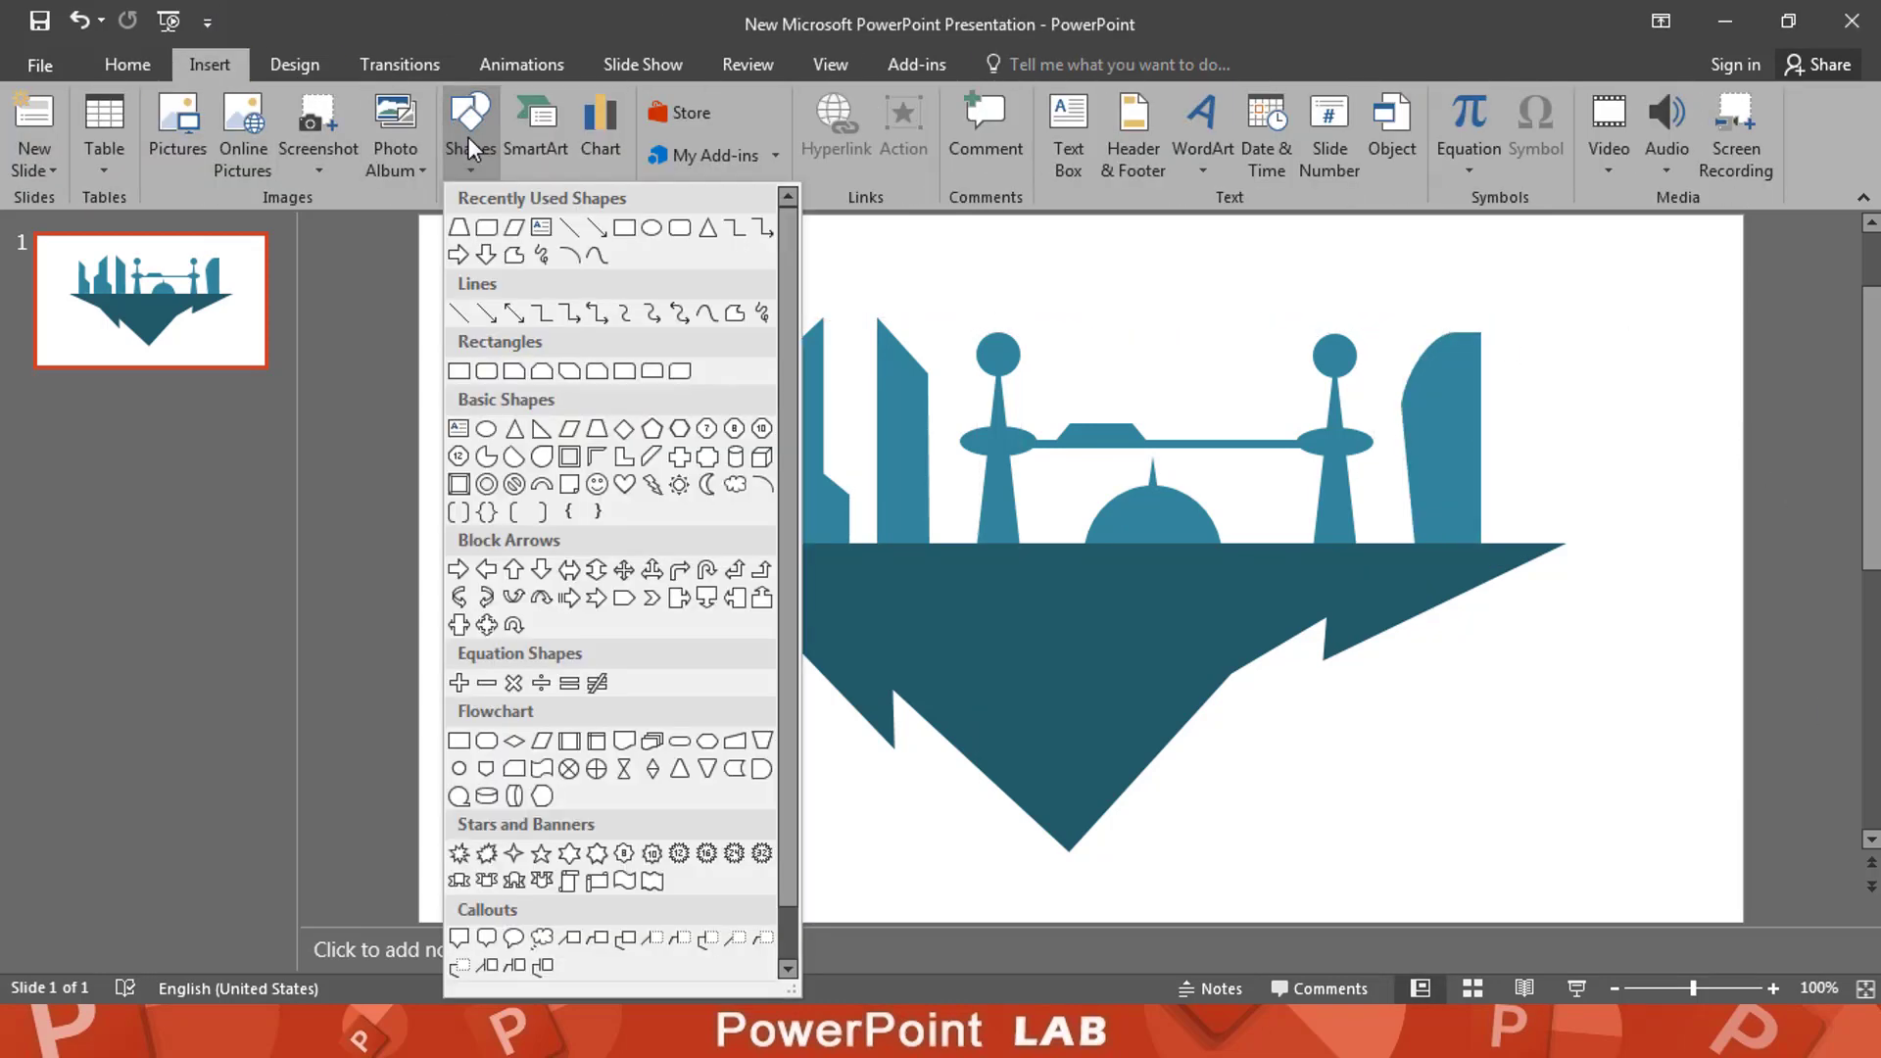
click(762, 312)
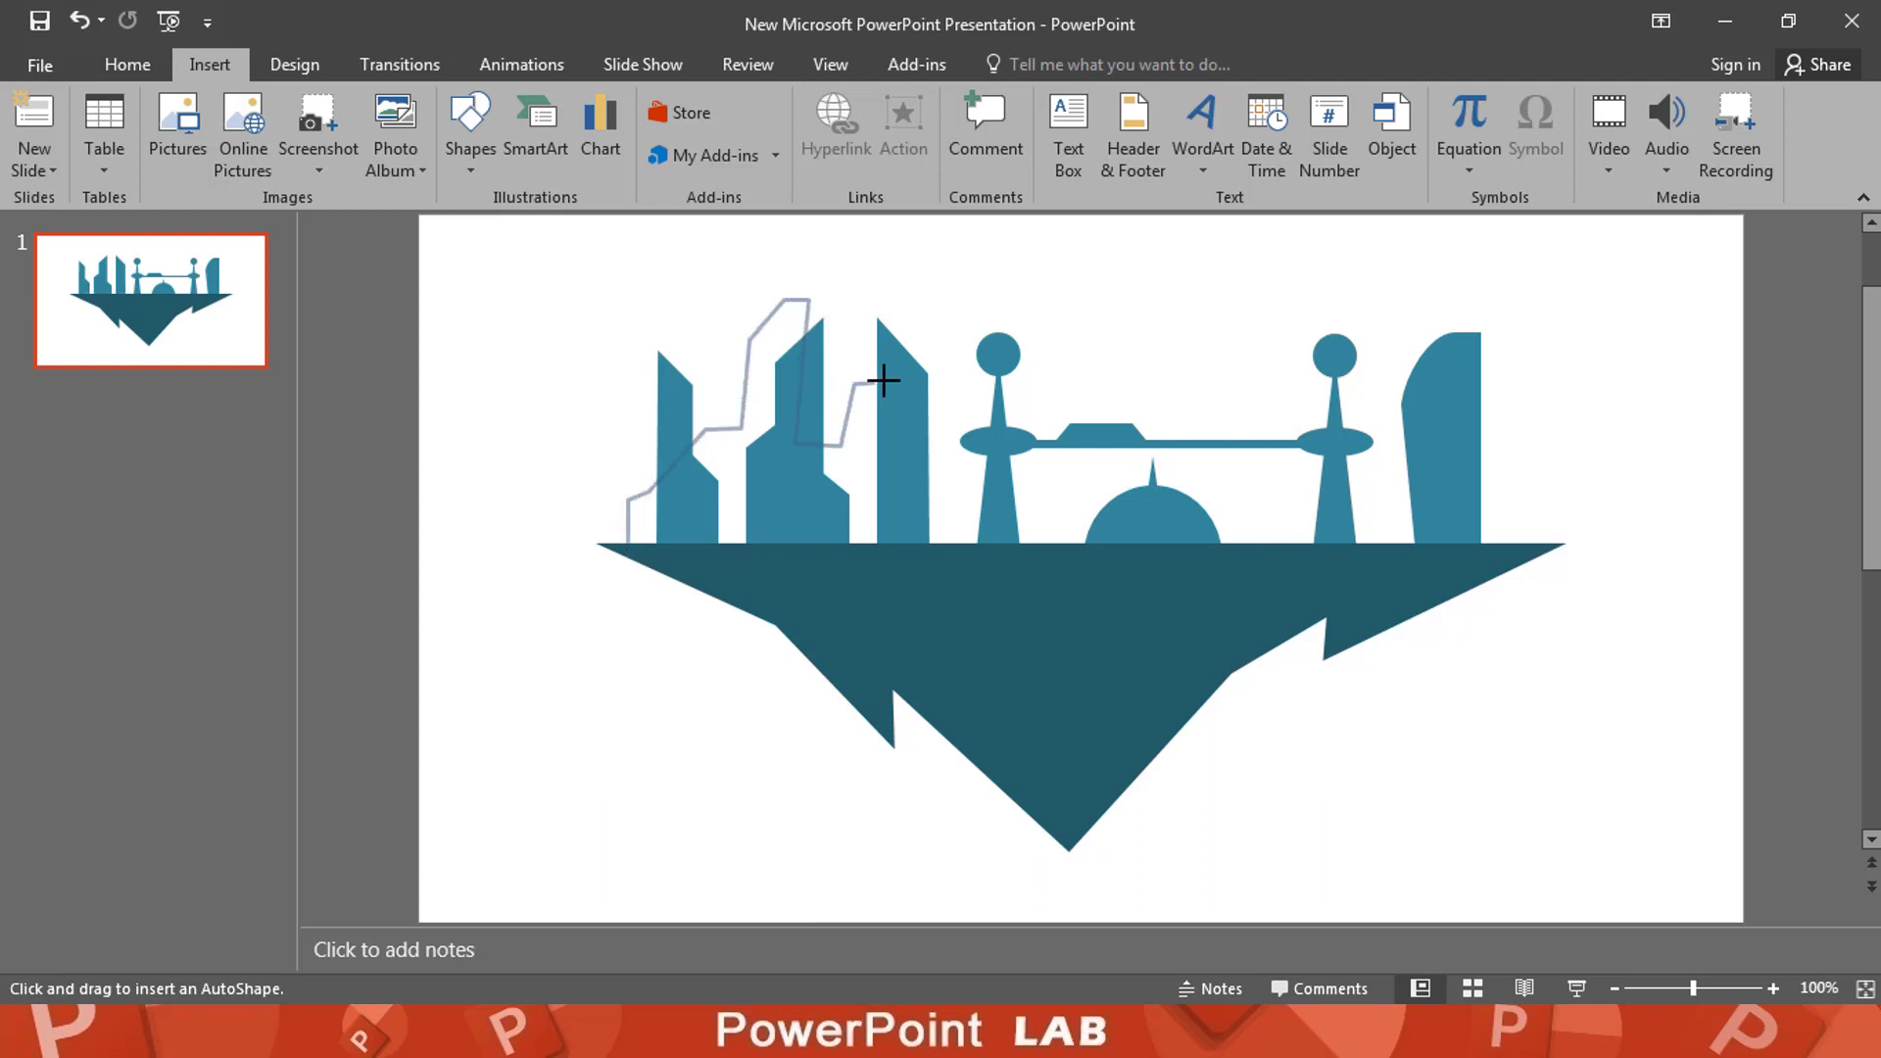
click(1030, 497)
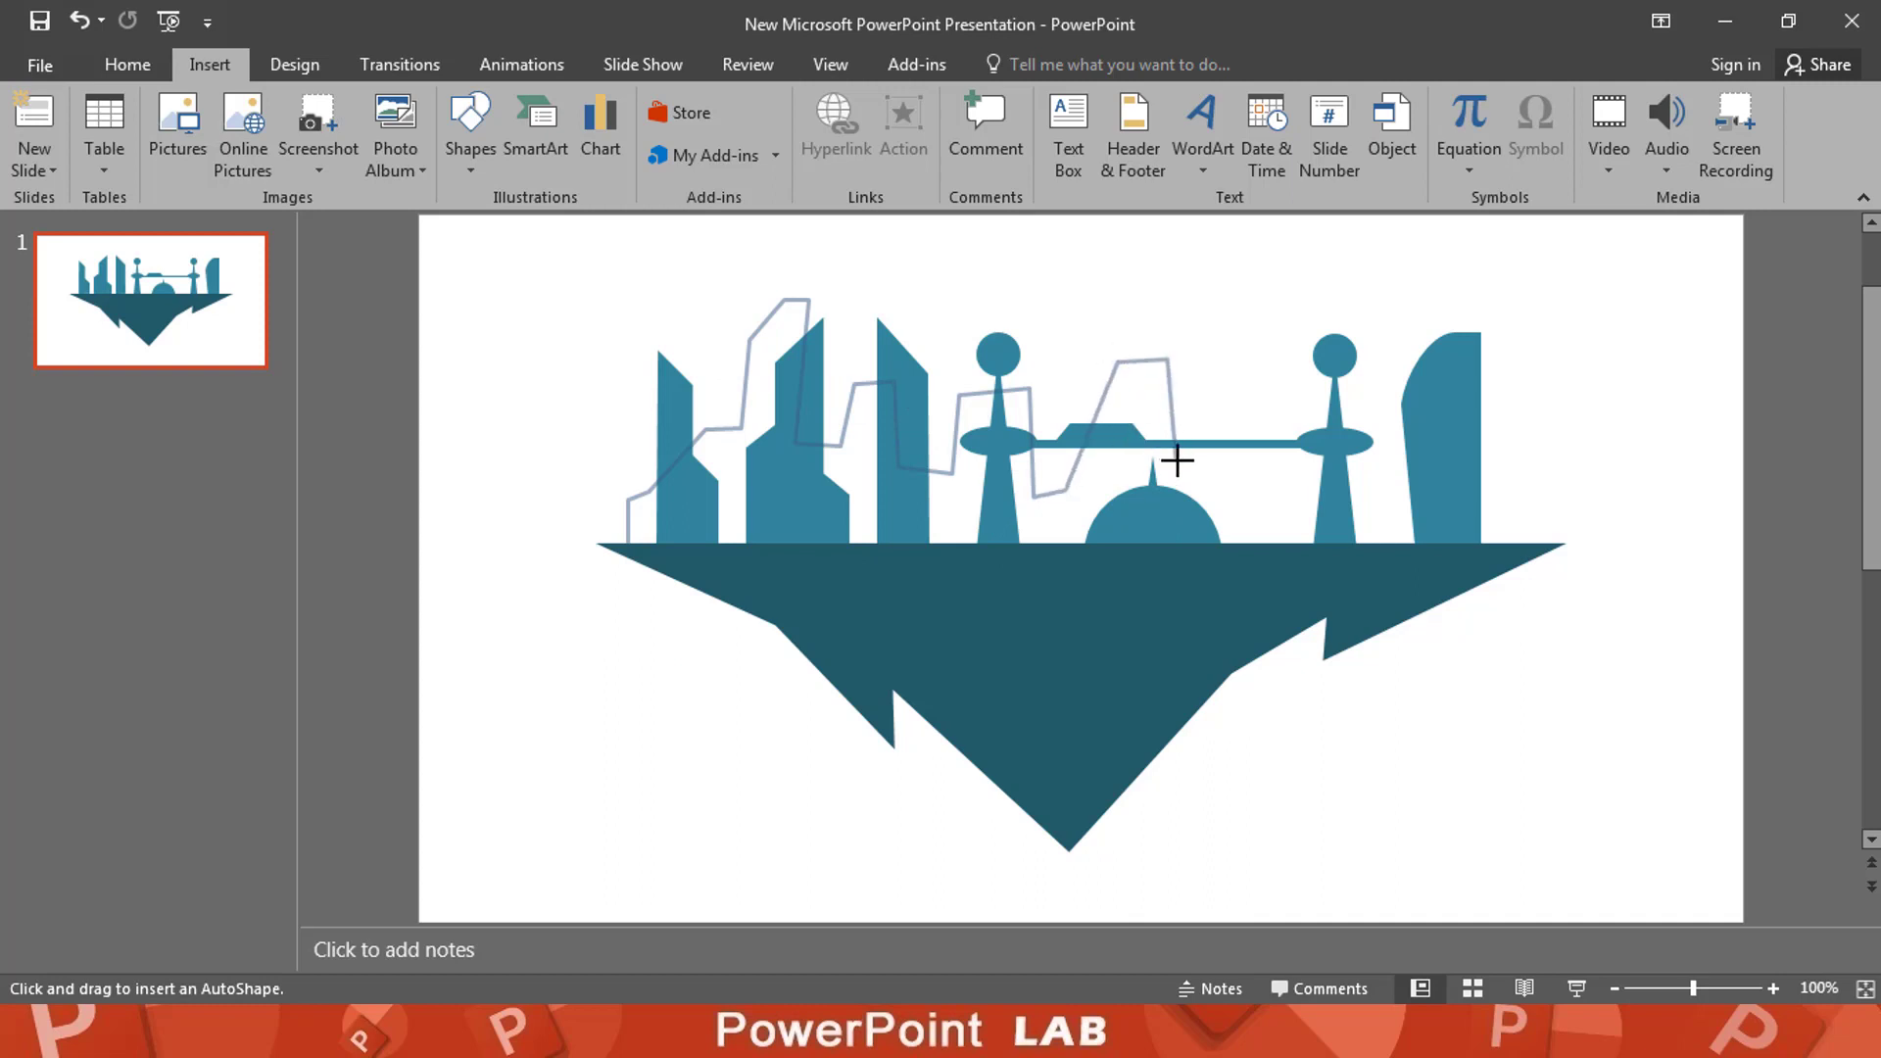
click(1222, 472)
click(1271, 352)
click(1263, 480)
click(1307, 472)
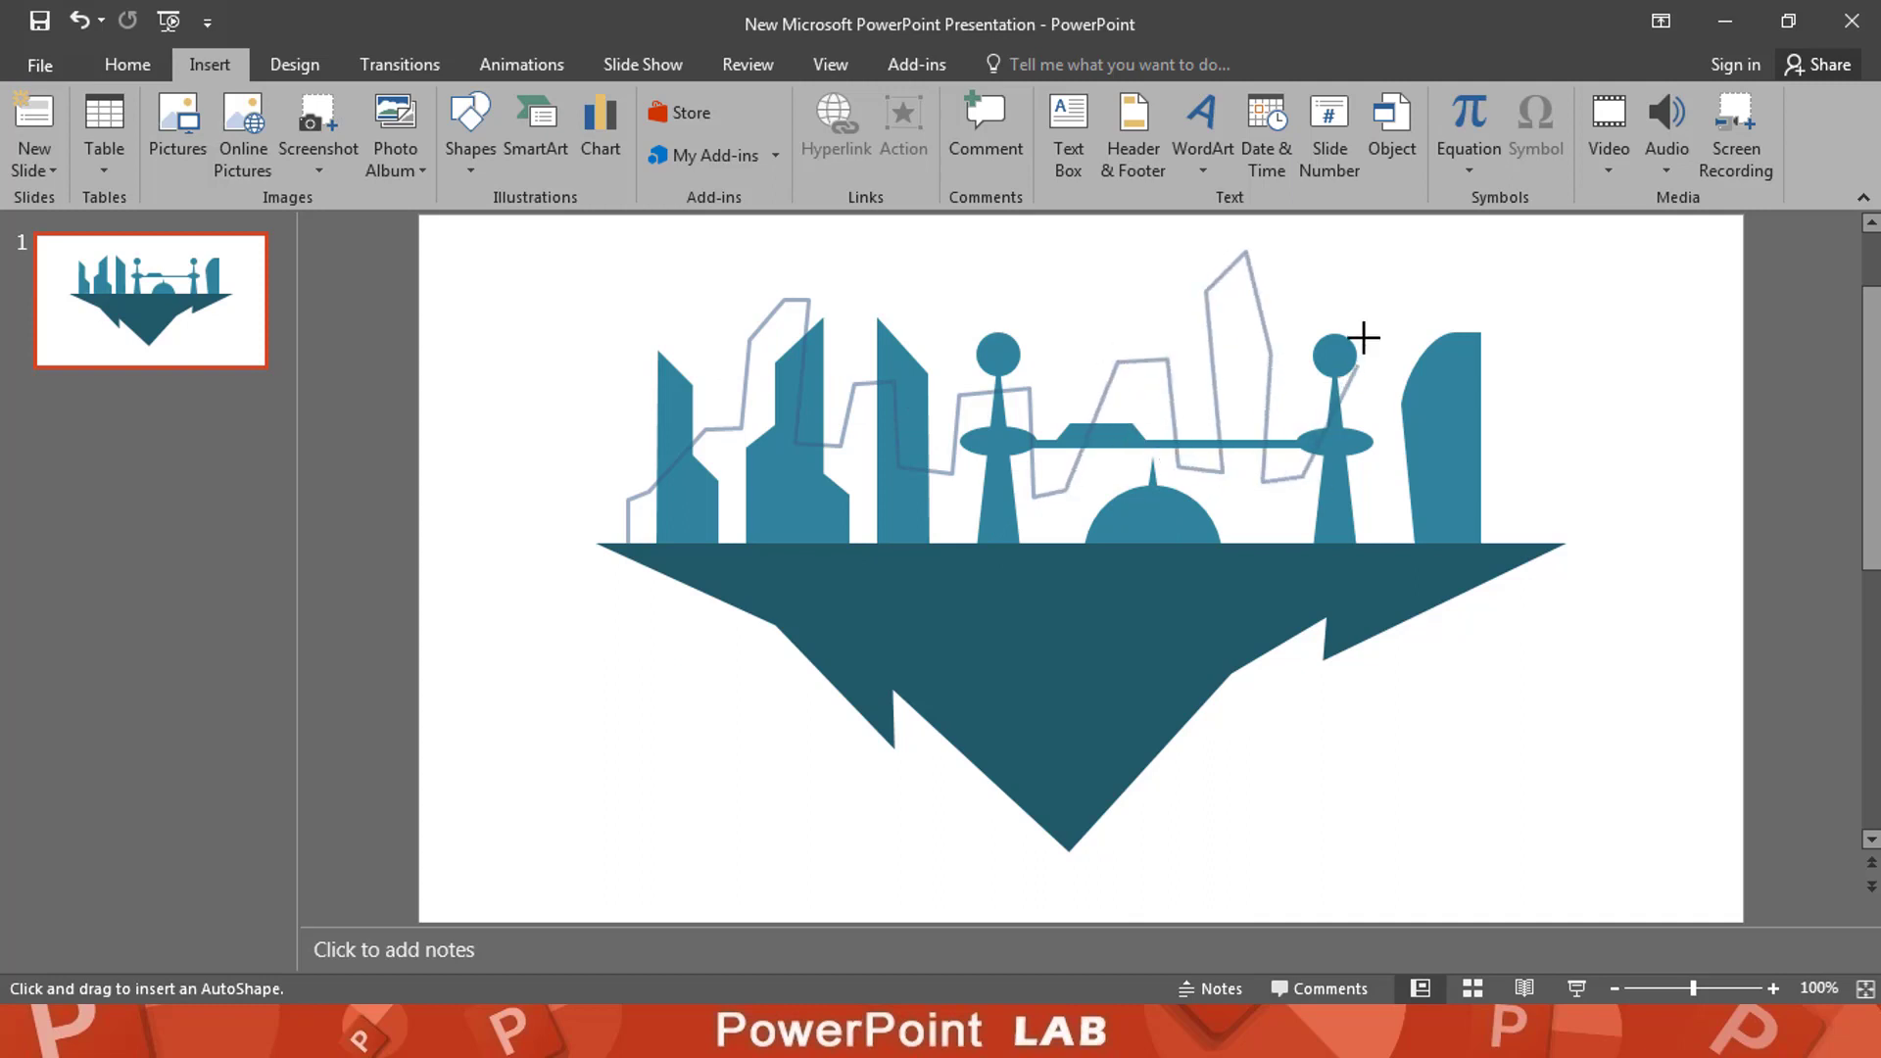
click(1364, 338)
click(1383, 471)
click(628, 545)
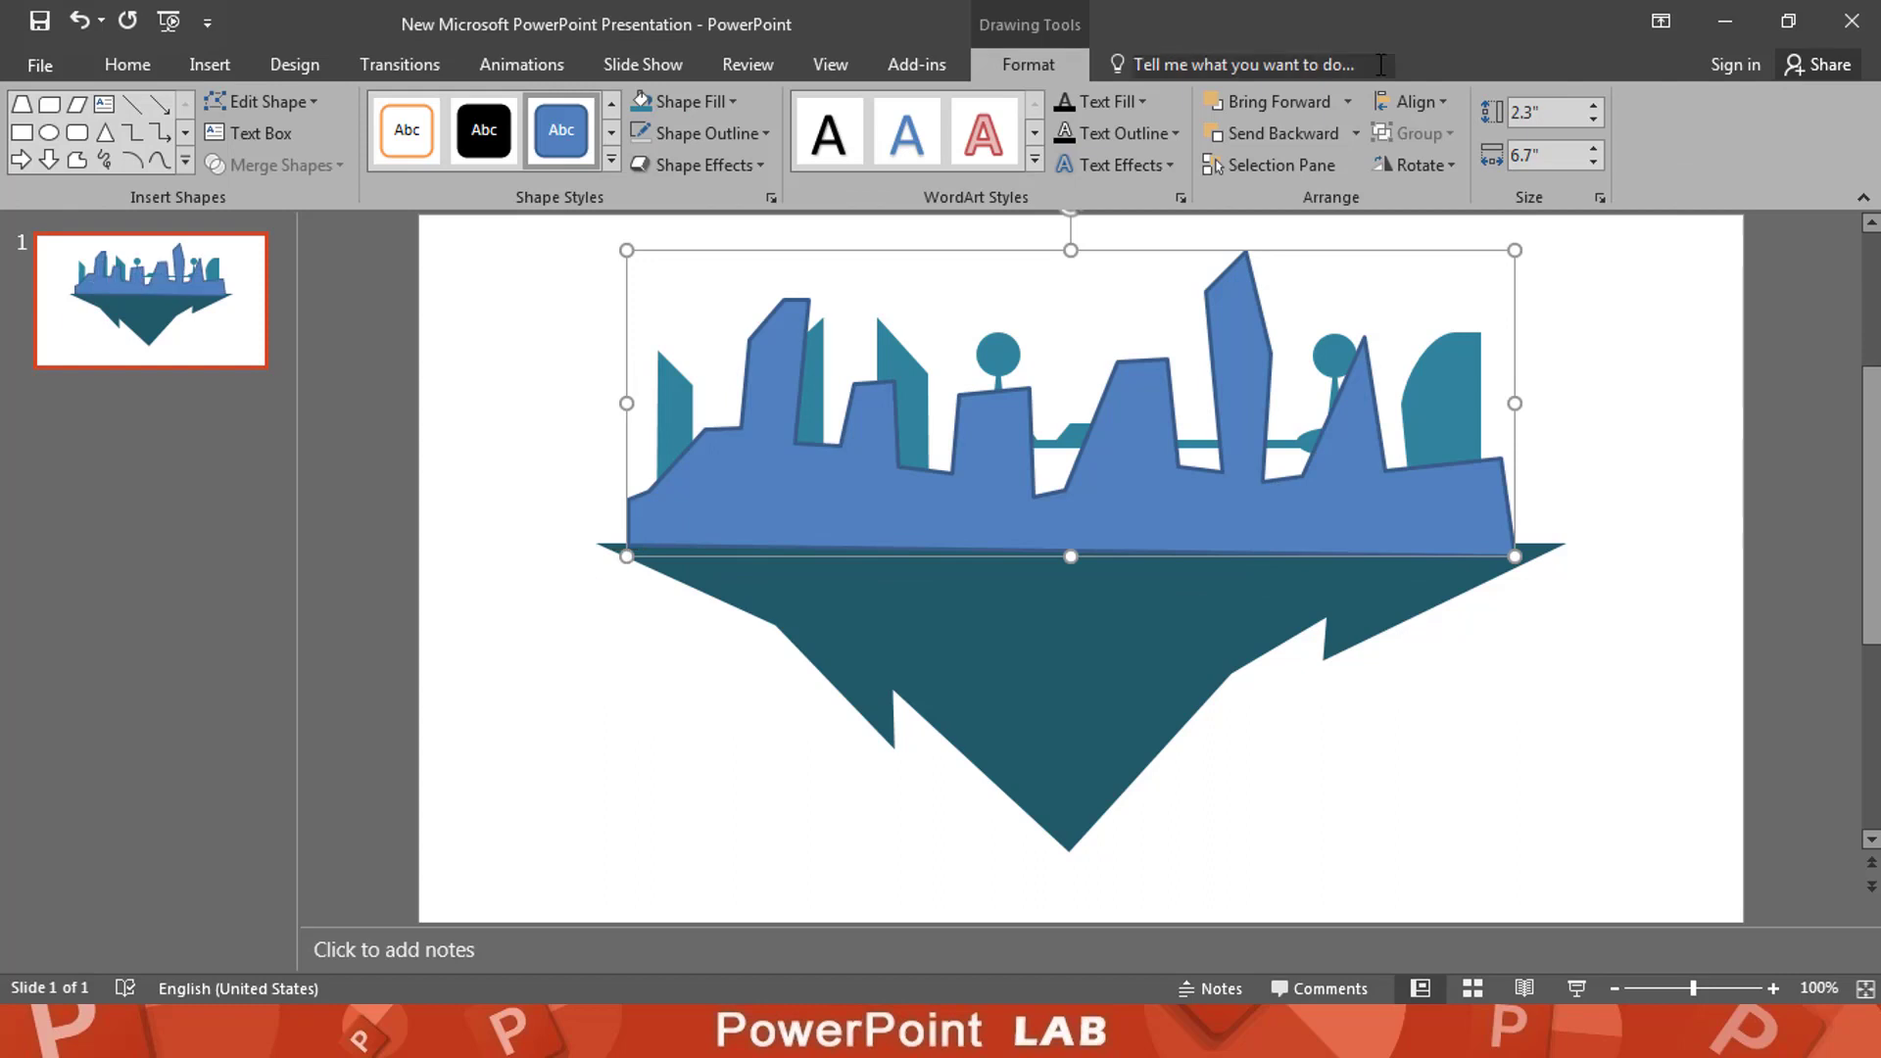
Step: Give the skyline no outline and a light blue fill, and send it to back
click(639, 132)
click(686, 101)
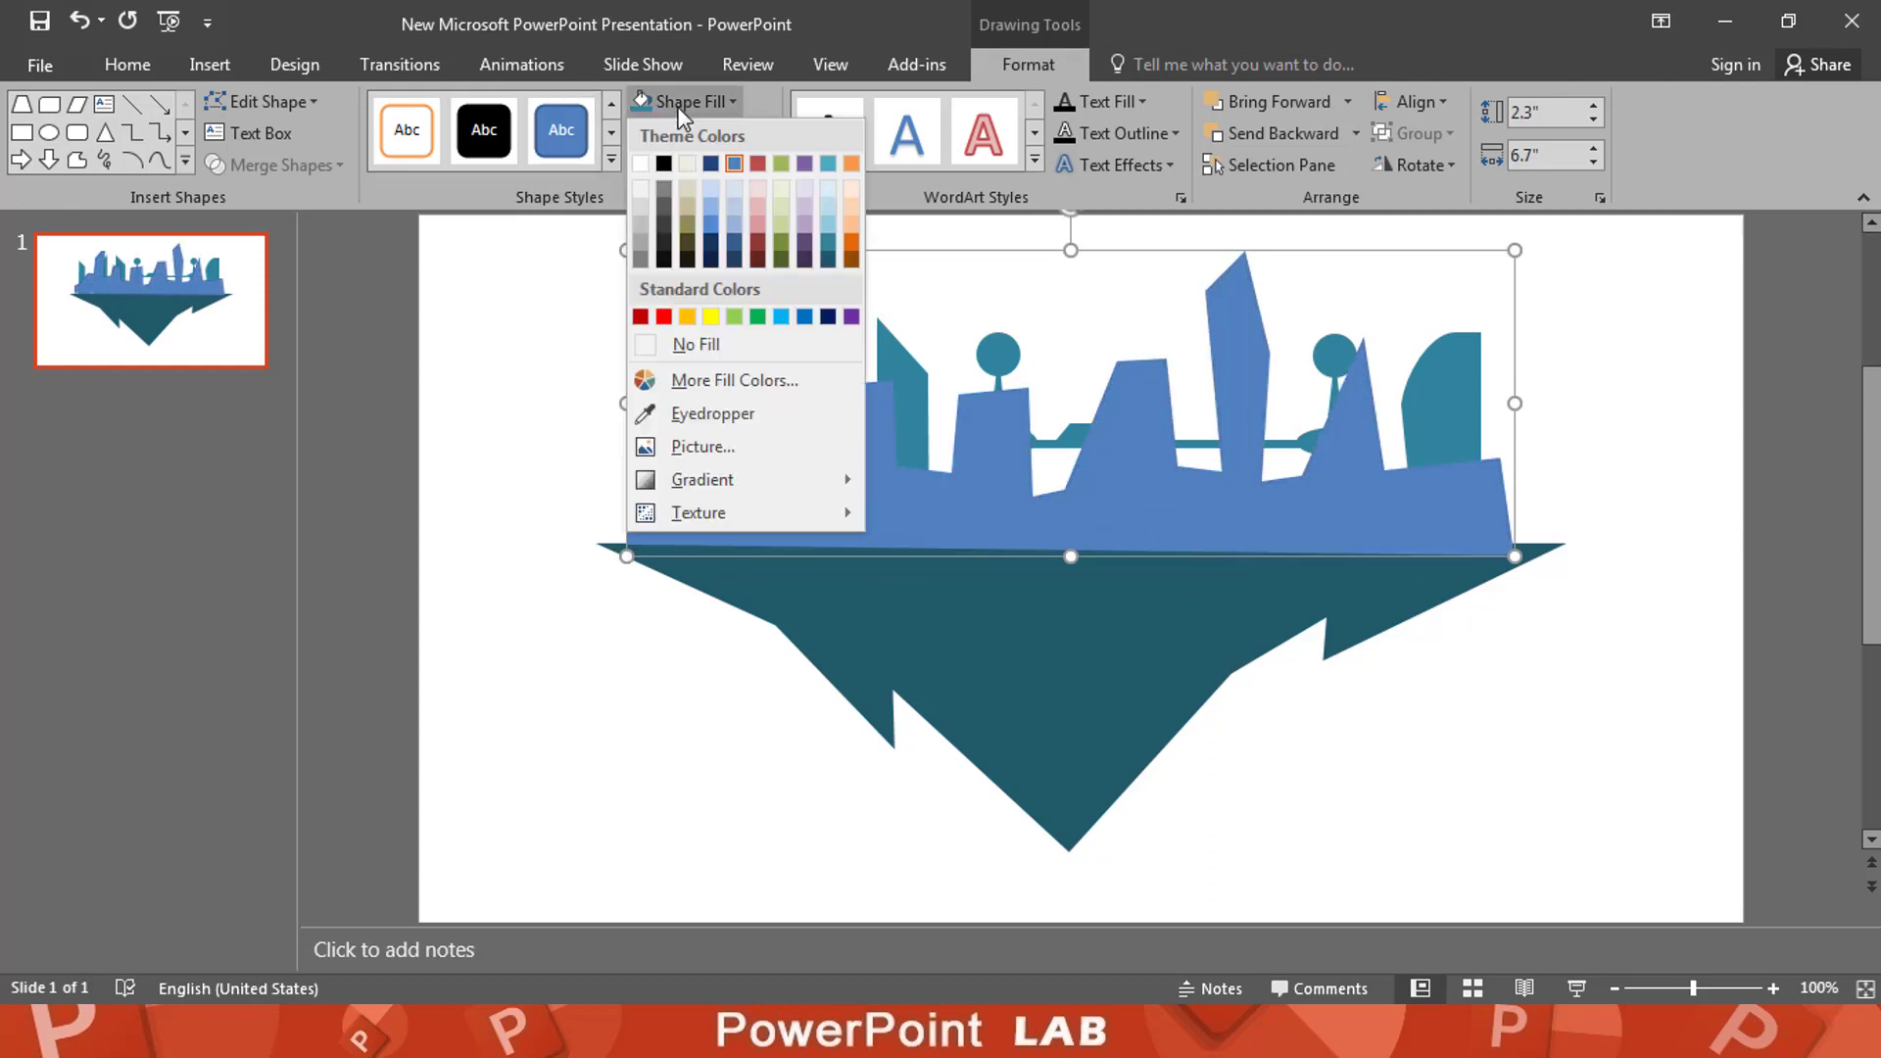
click(828, 227)
right_click(1011, 484)
click(1104, 779)
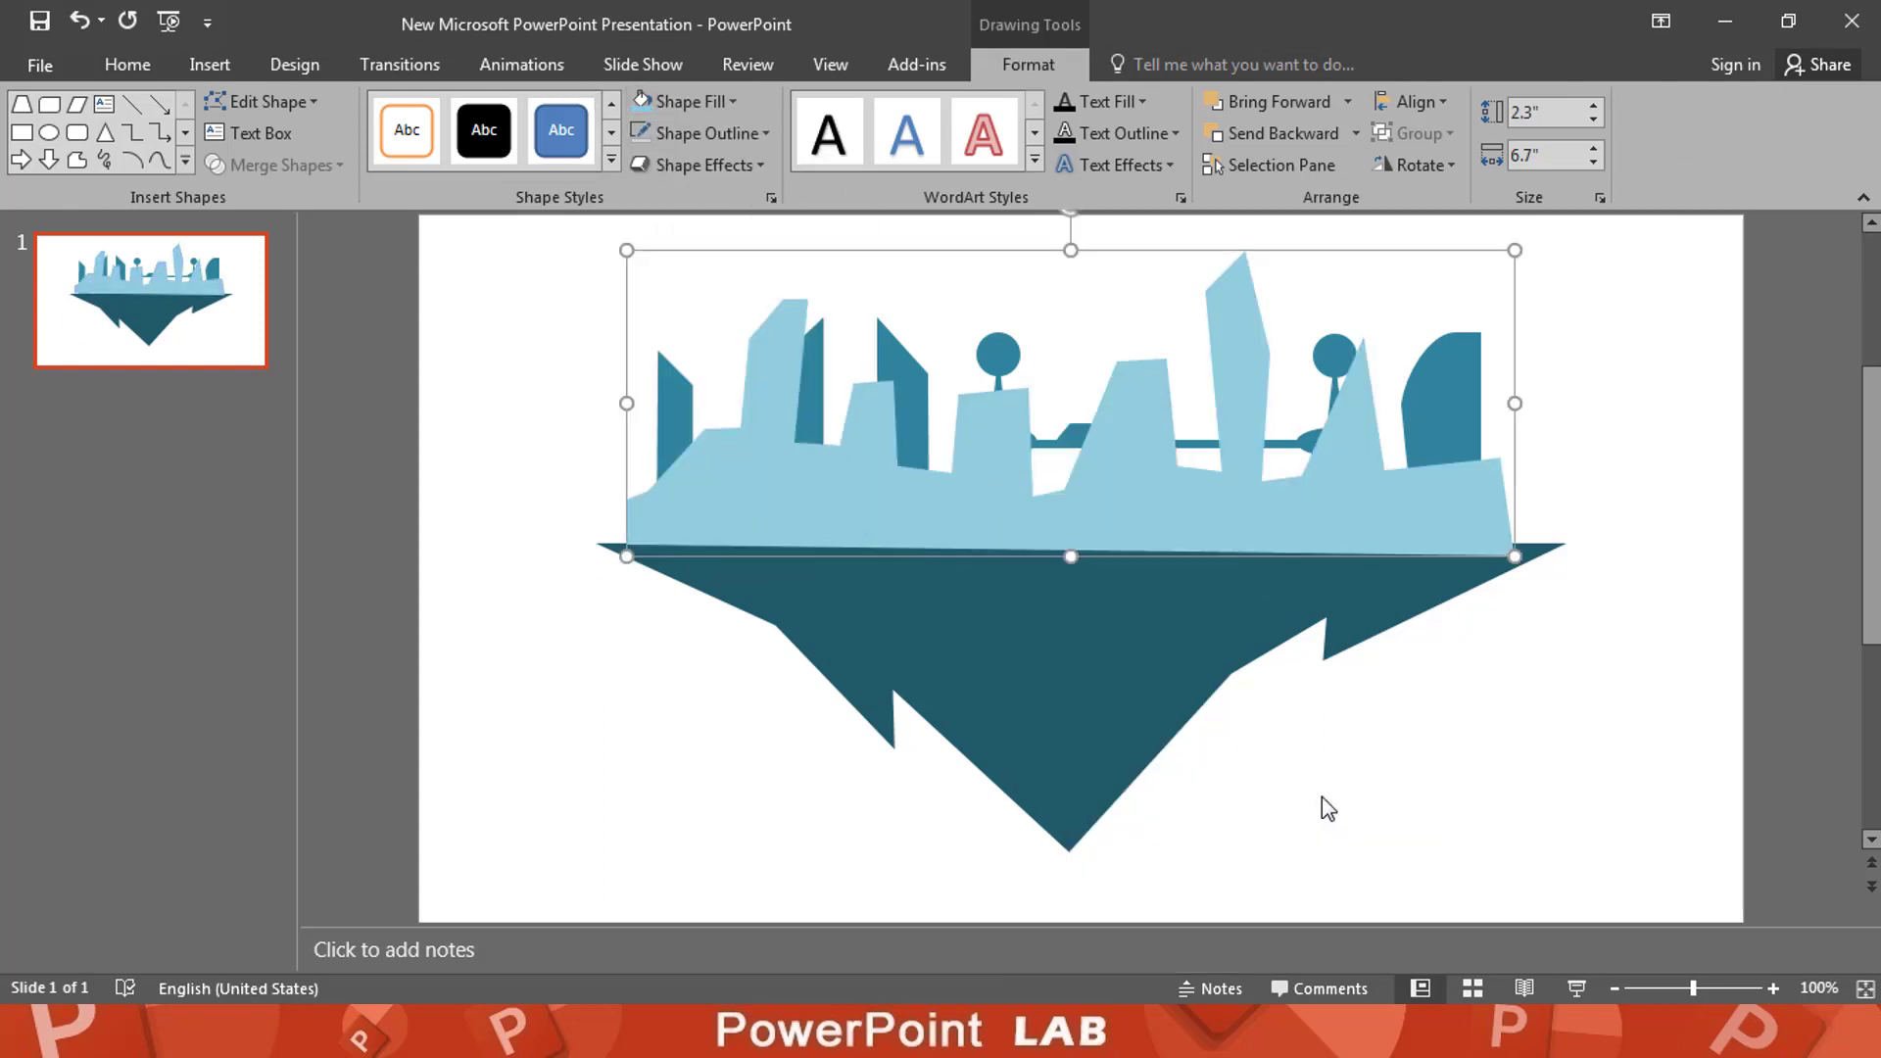
Step: Edit the skyline's points, raising a left corner and pulling a right corner inward
right_click(1270, 508)
click(1318, 698)
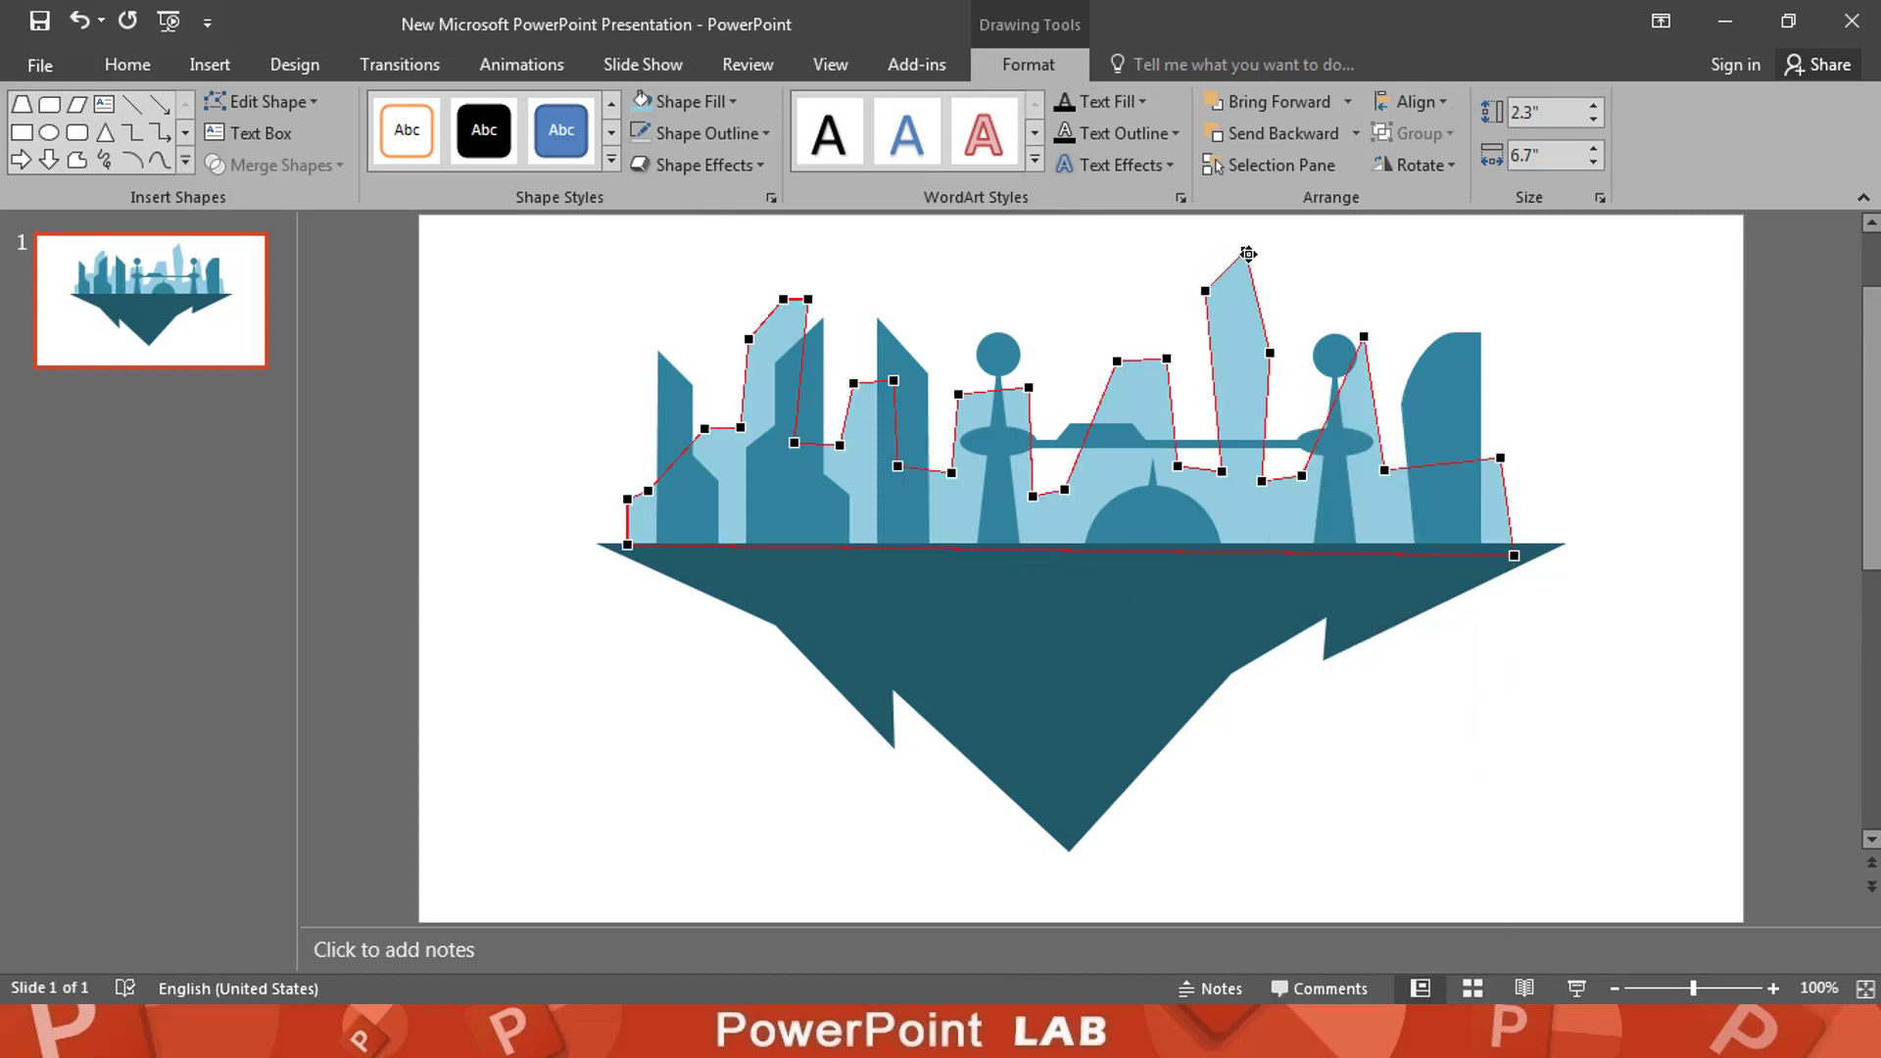
mouse_move(1263, 480)
mouse_down()
mouse_move(1272, 435)
mouse_move(1259, 467)
mouse_up()
drag(1498, 459, 1458, 470)
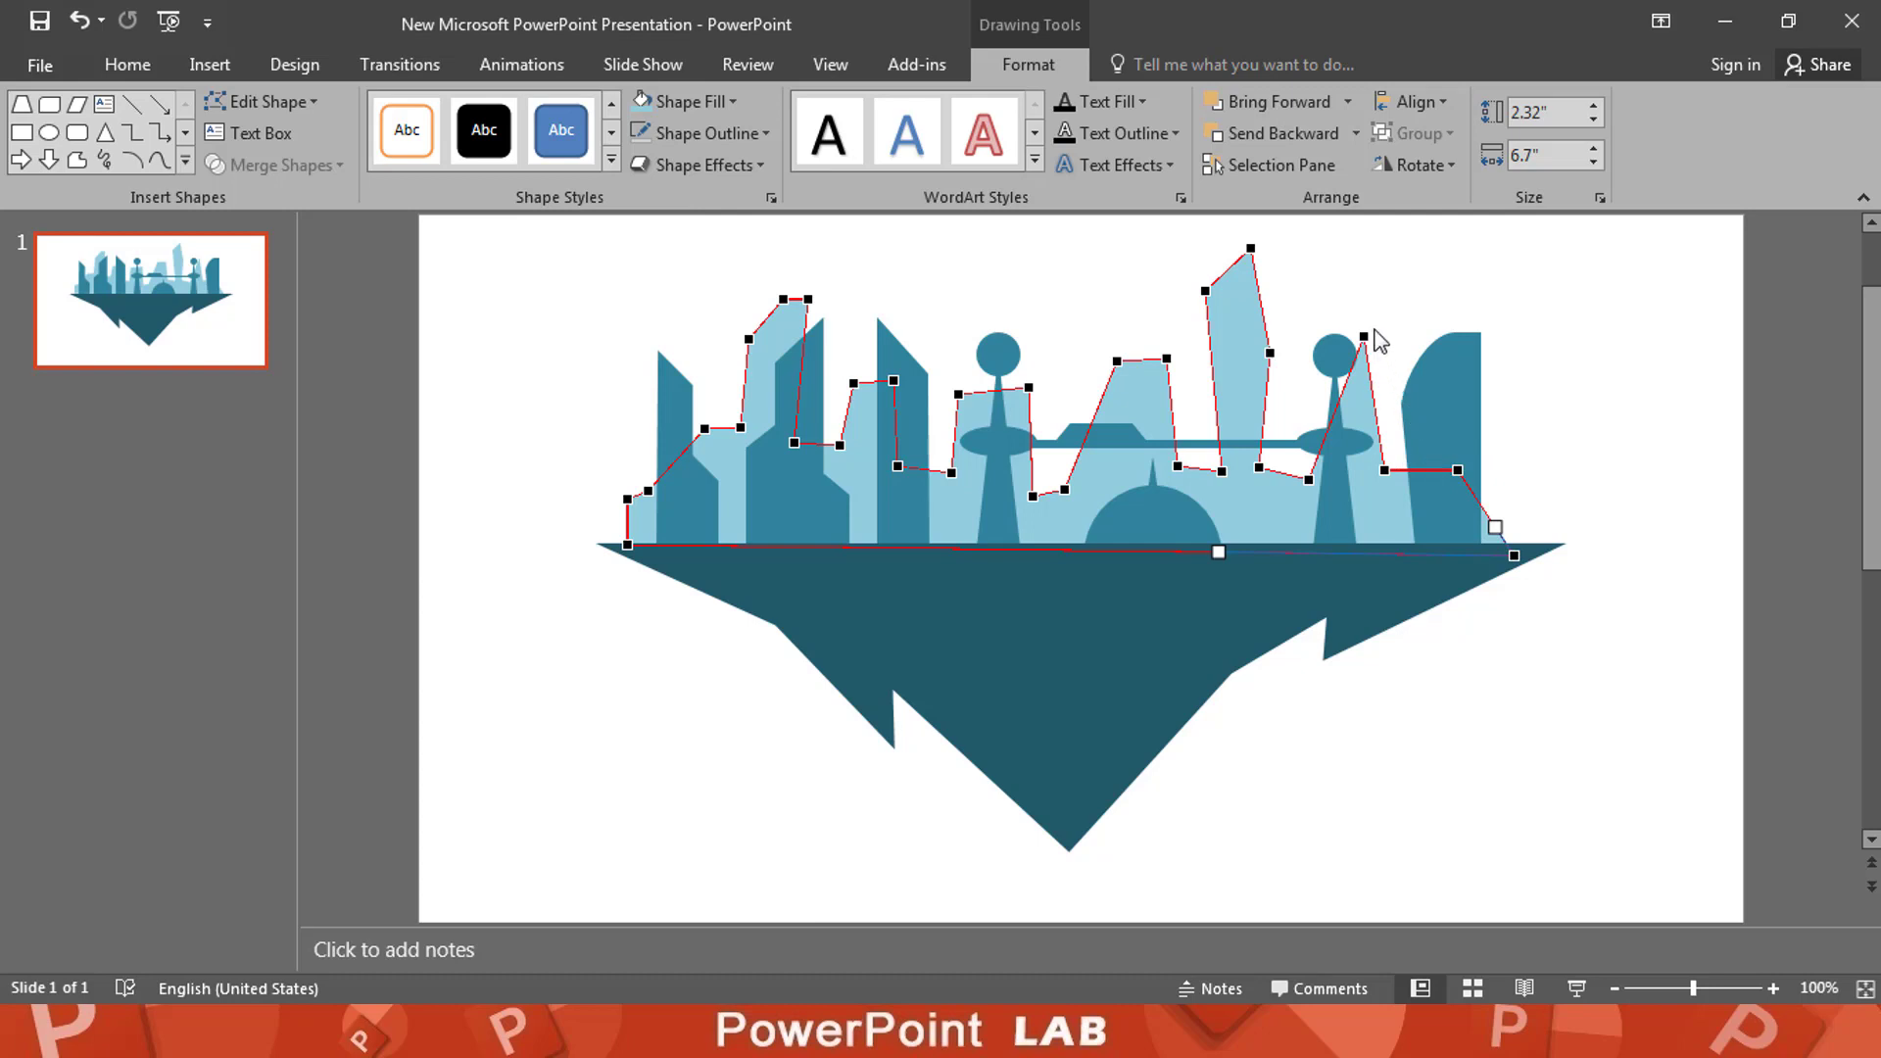
click(1398, 307)
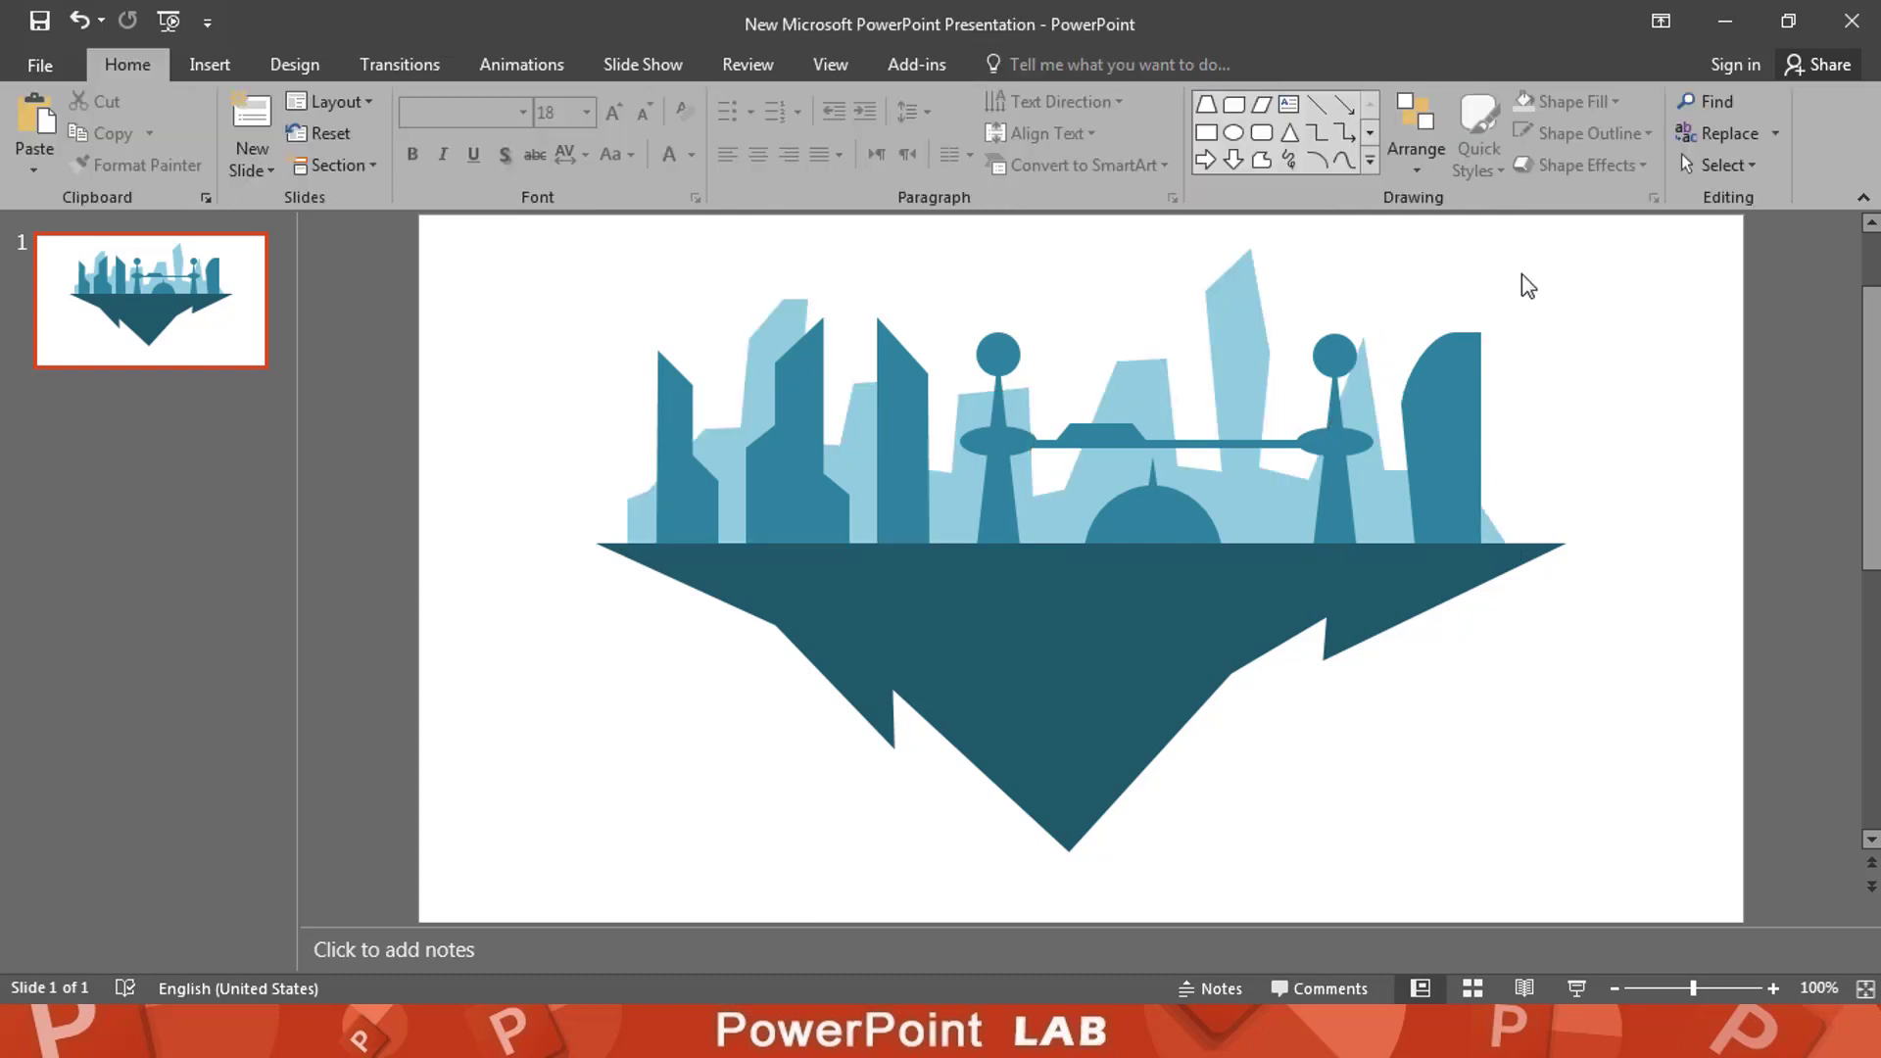
Step: Group all the city shapes, then shrink the group and move it up and right
drag(1632, 233, 525, 909)
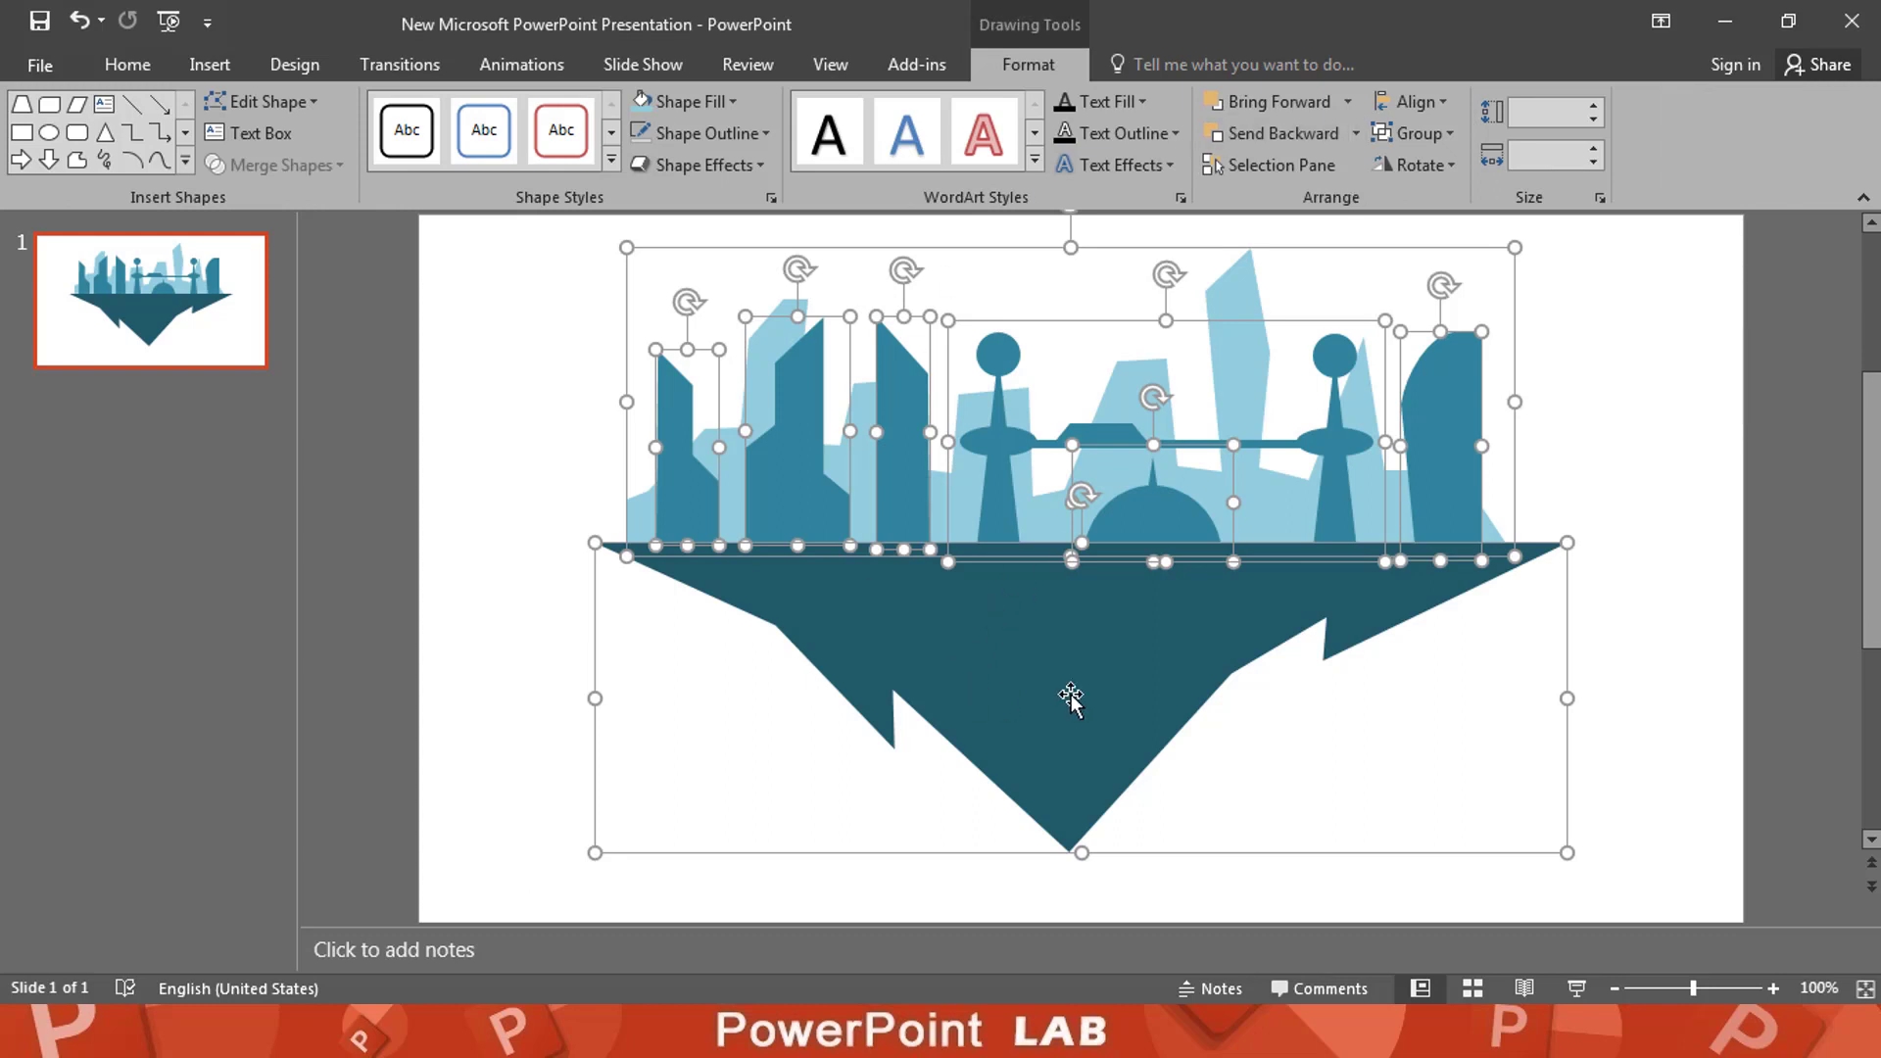
right_click(1070, 697)
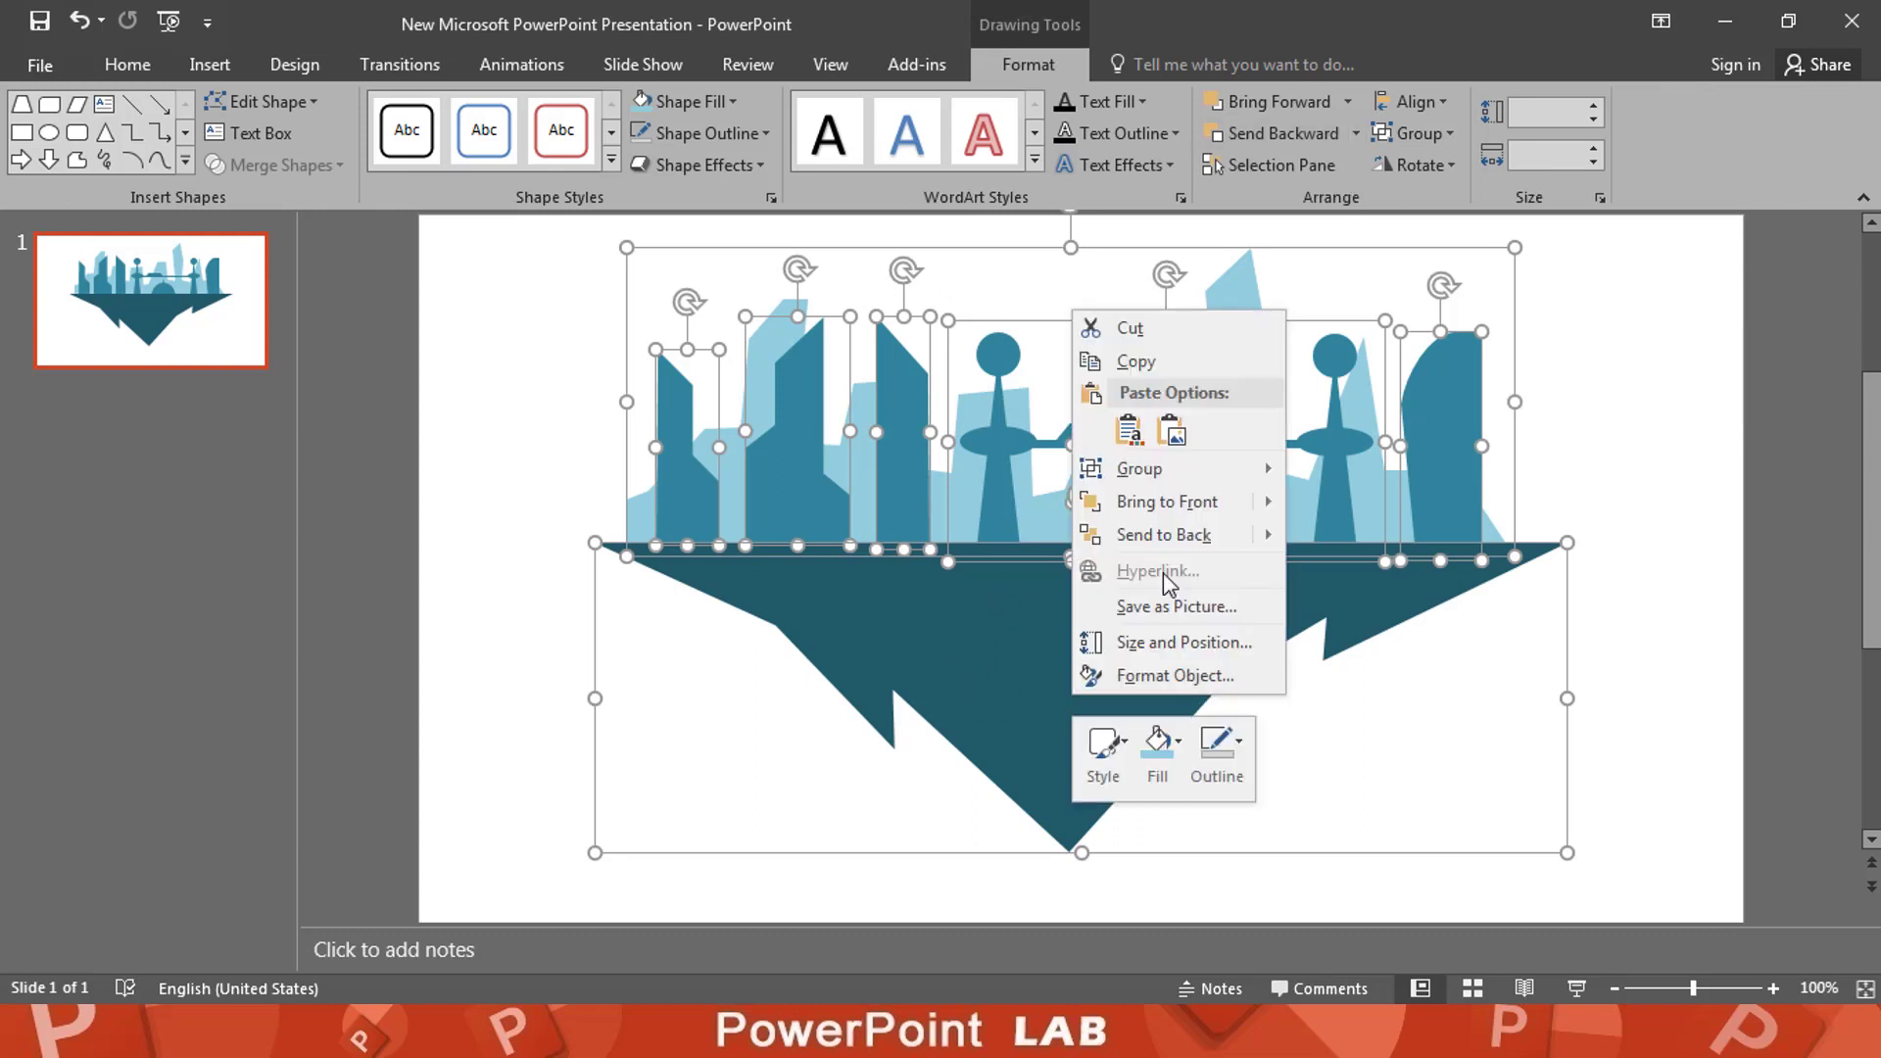
click(1340, 478)
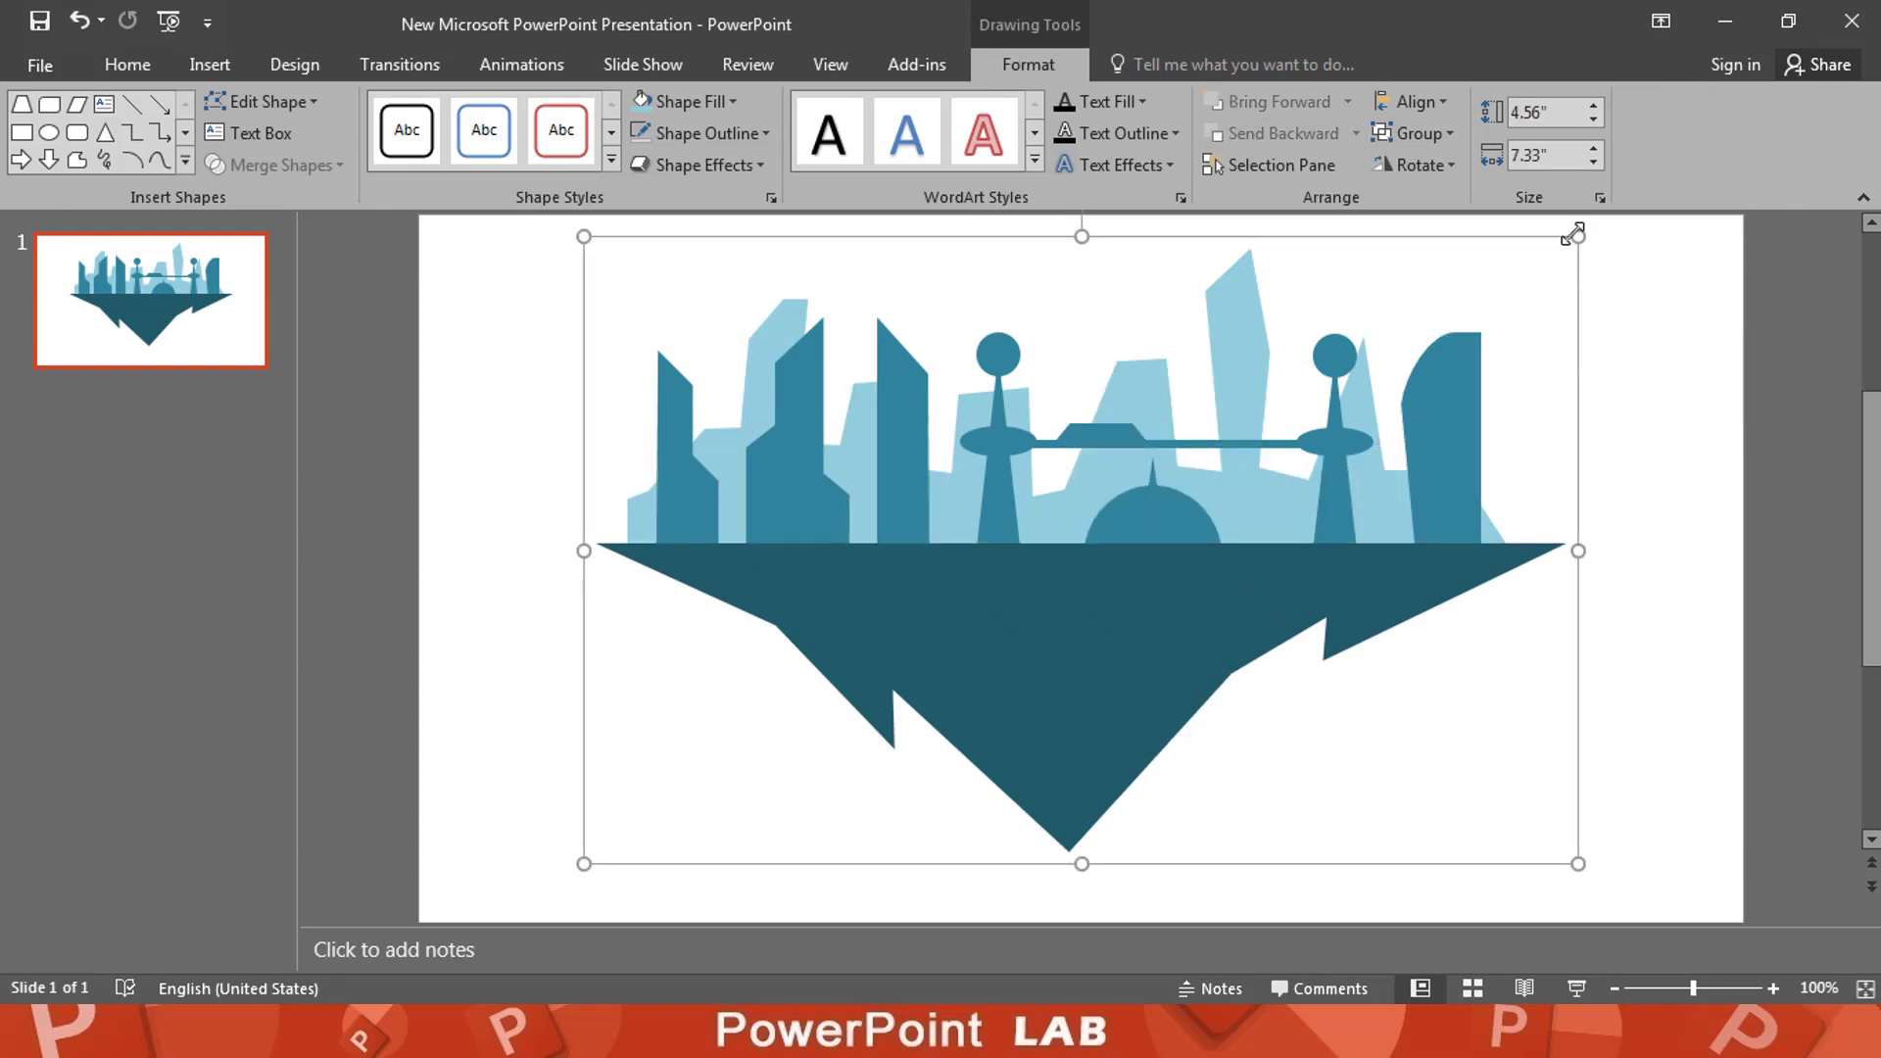
drag(1572, 235, 1453, 315)
drag(1096, 651, 1138, 611)
drag(1499, 284, 1456, 305)
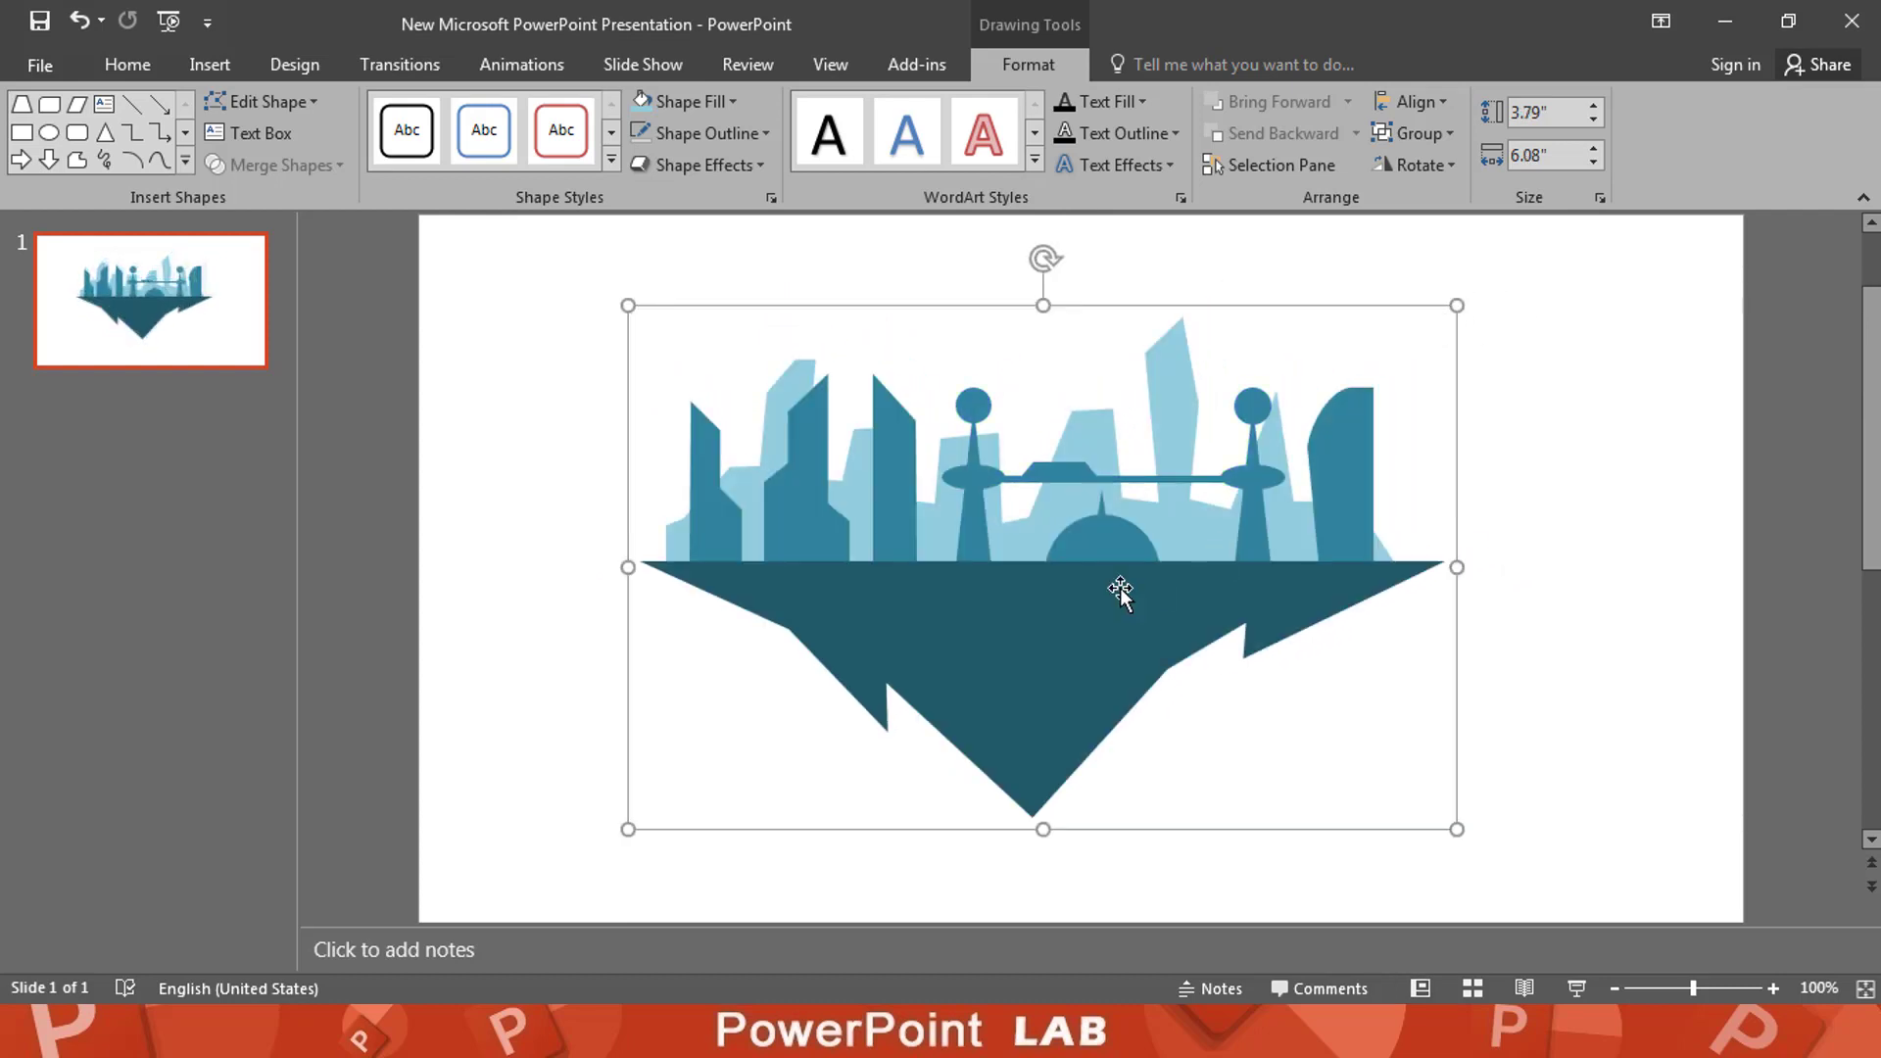
drag(1120, 592, 1152, 565)
Step: Set the light-blue background skyline's fill to 42% transparency
click(1217, 500)
right_click(1218, 500)
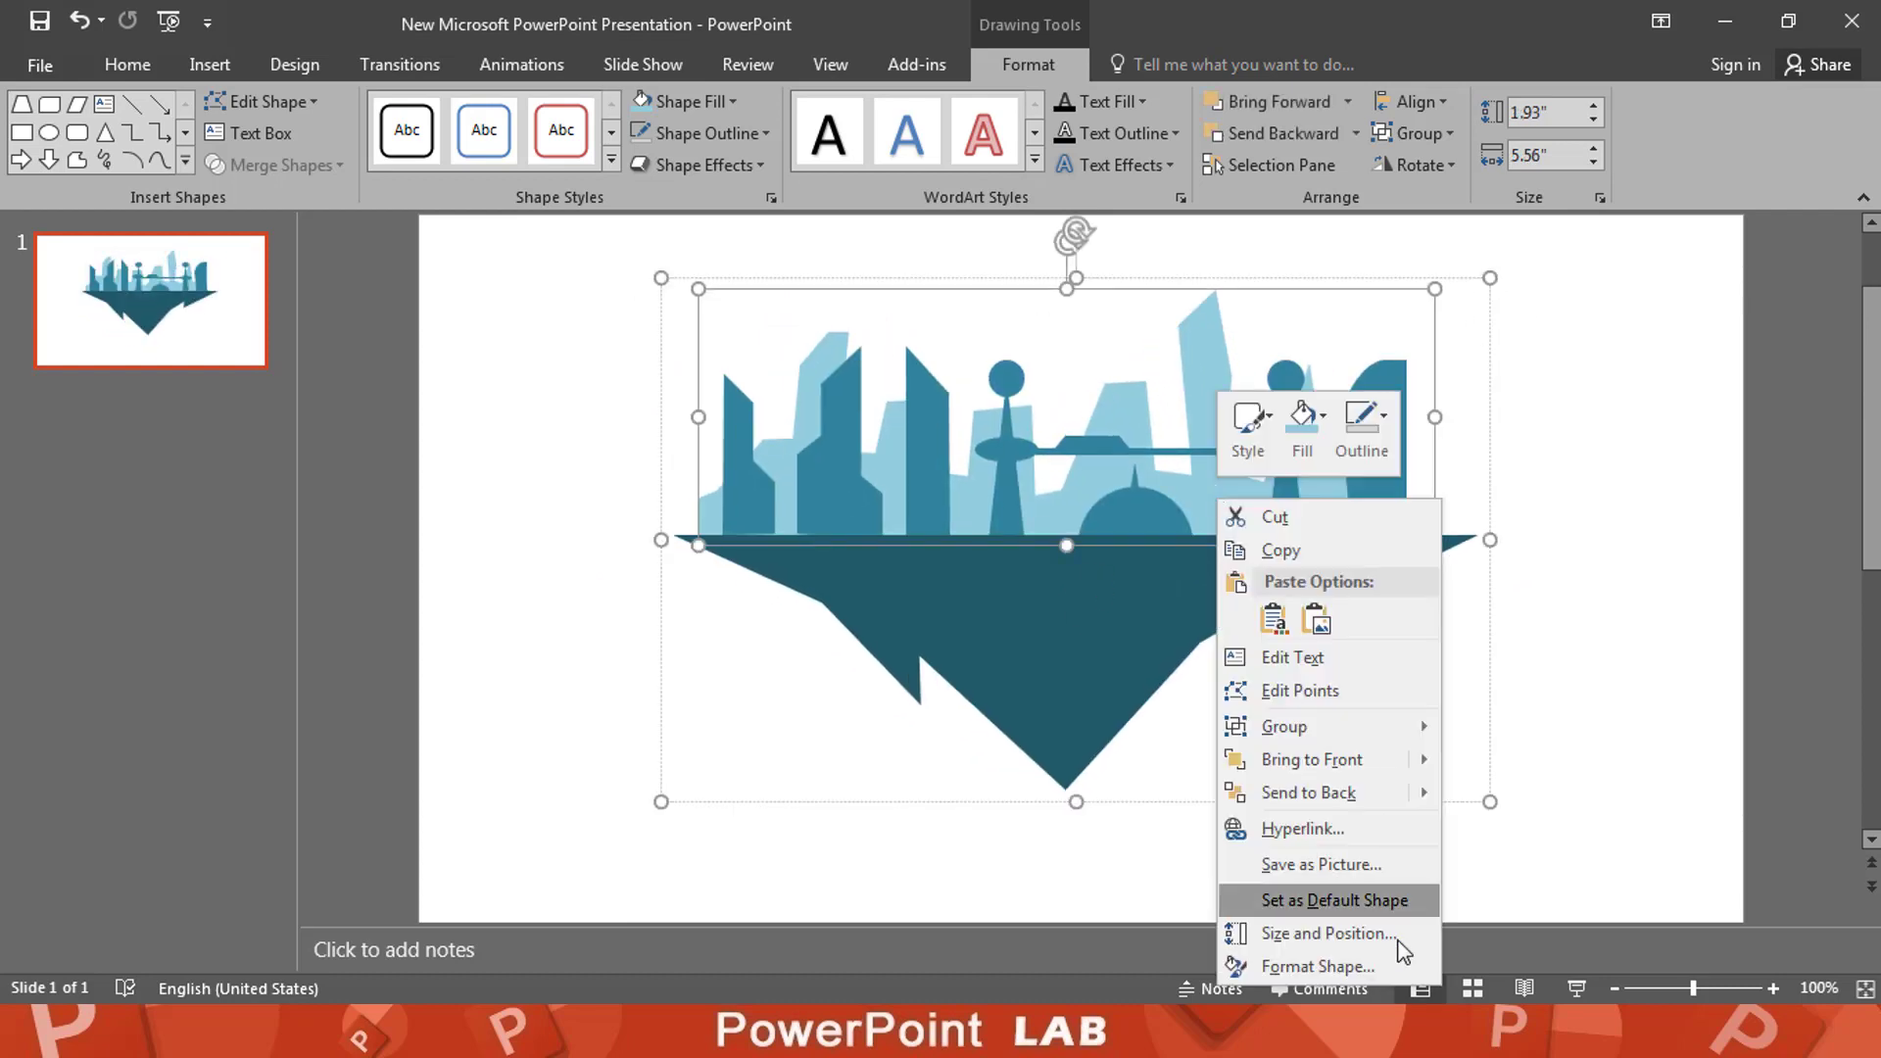
click(1400, 964)
click(1567, 386)
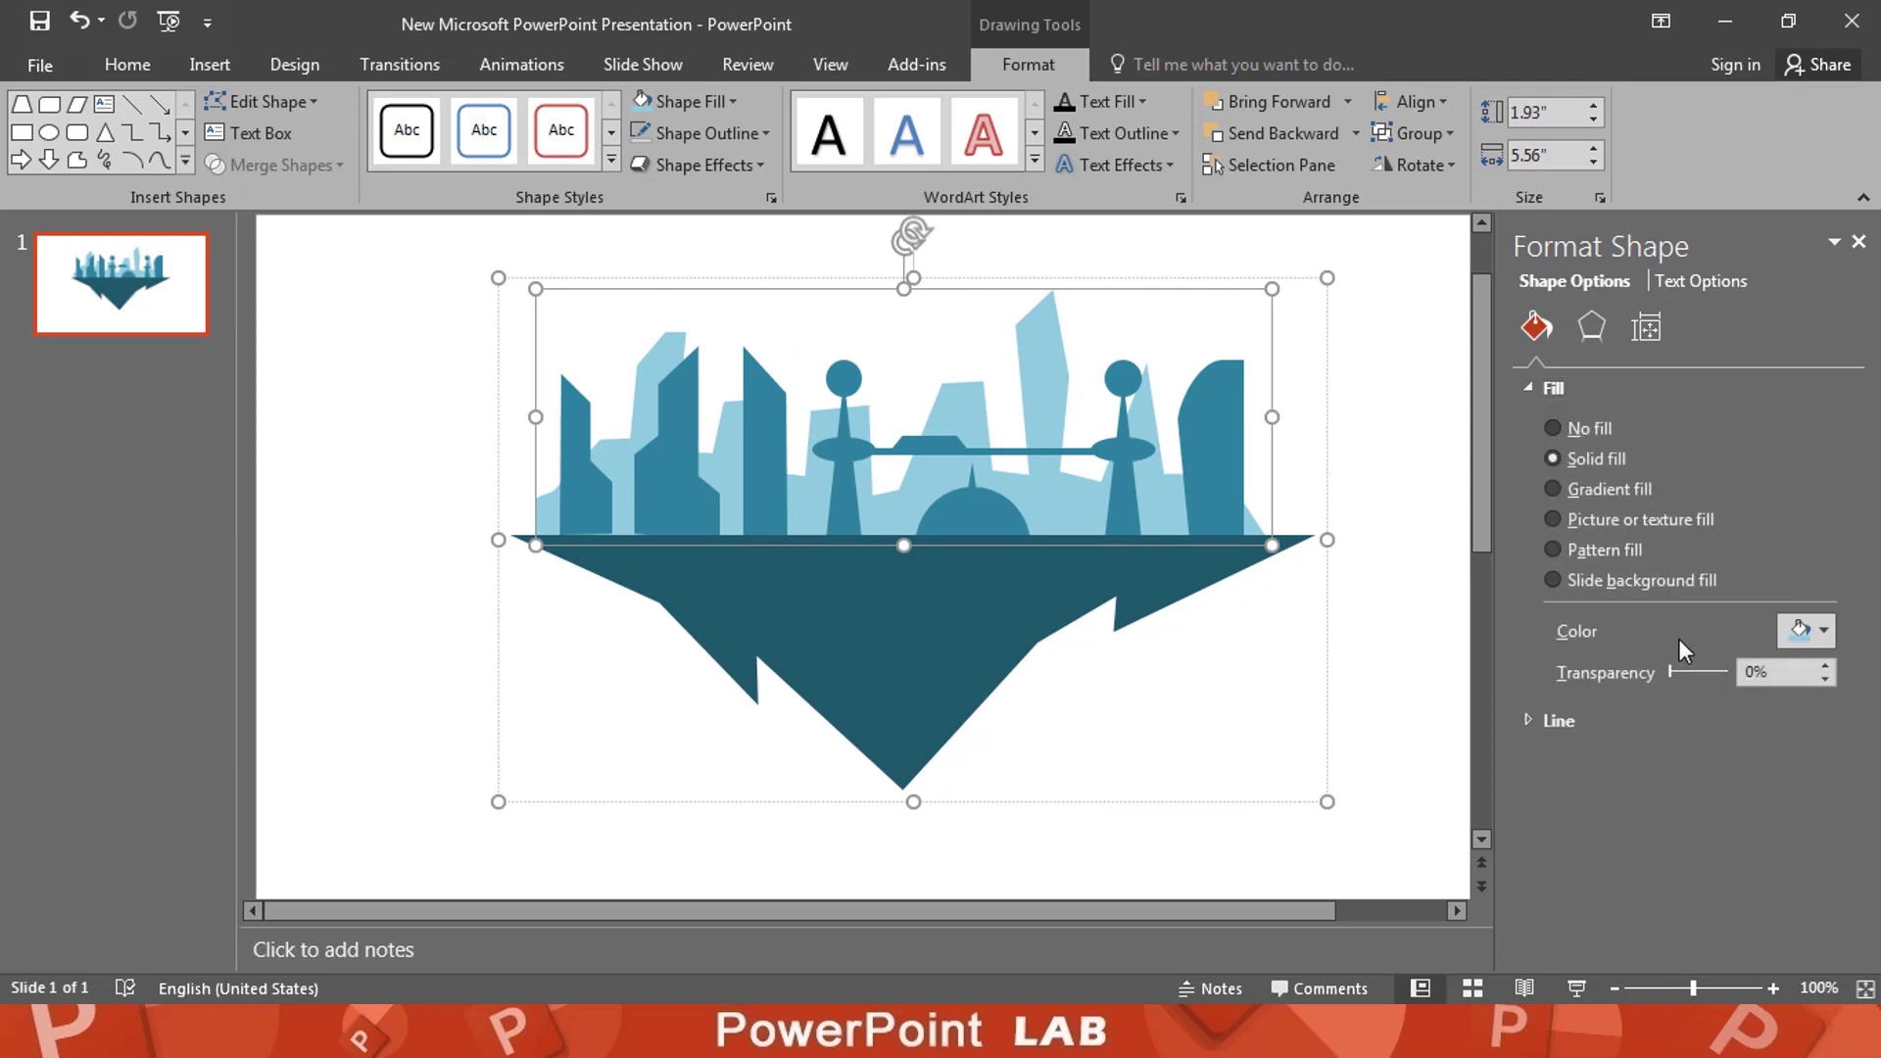
drag(1669, 670, 1695, 670)
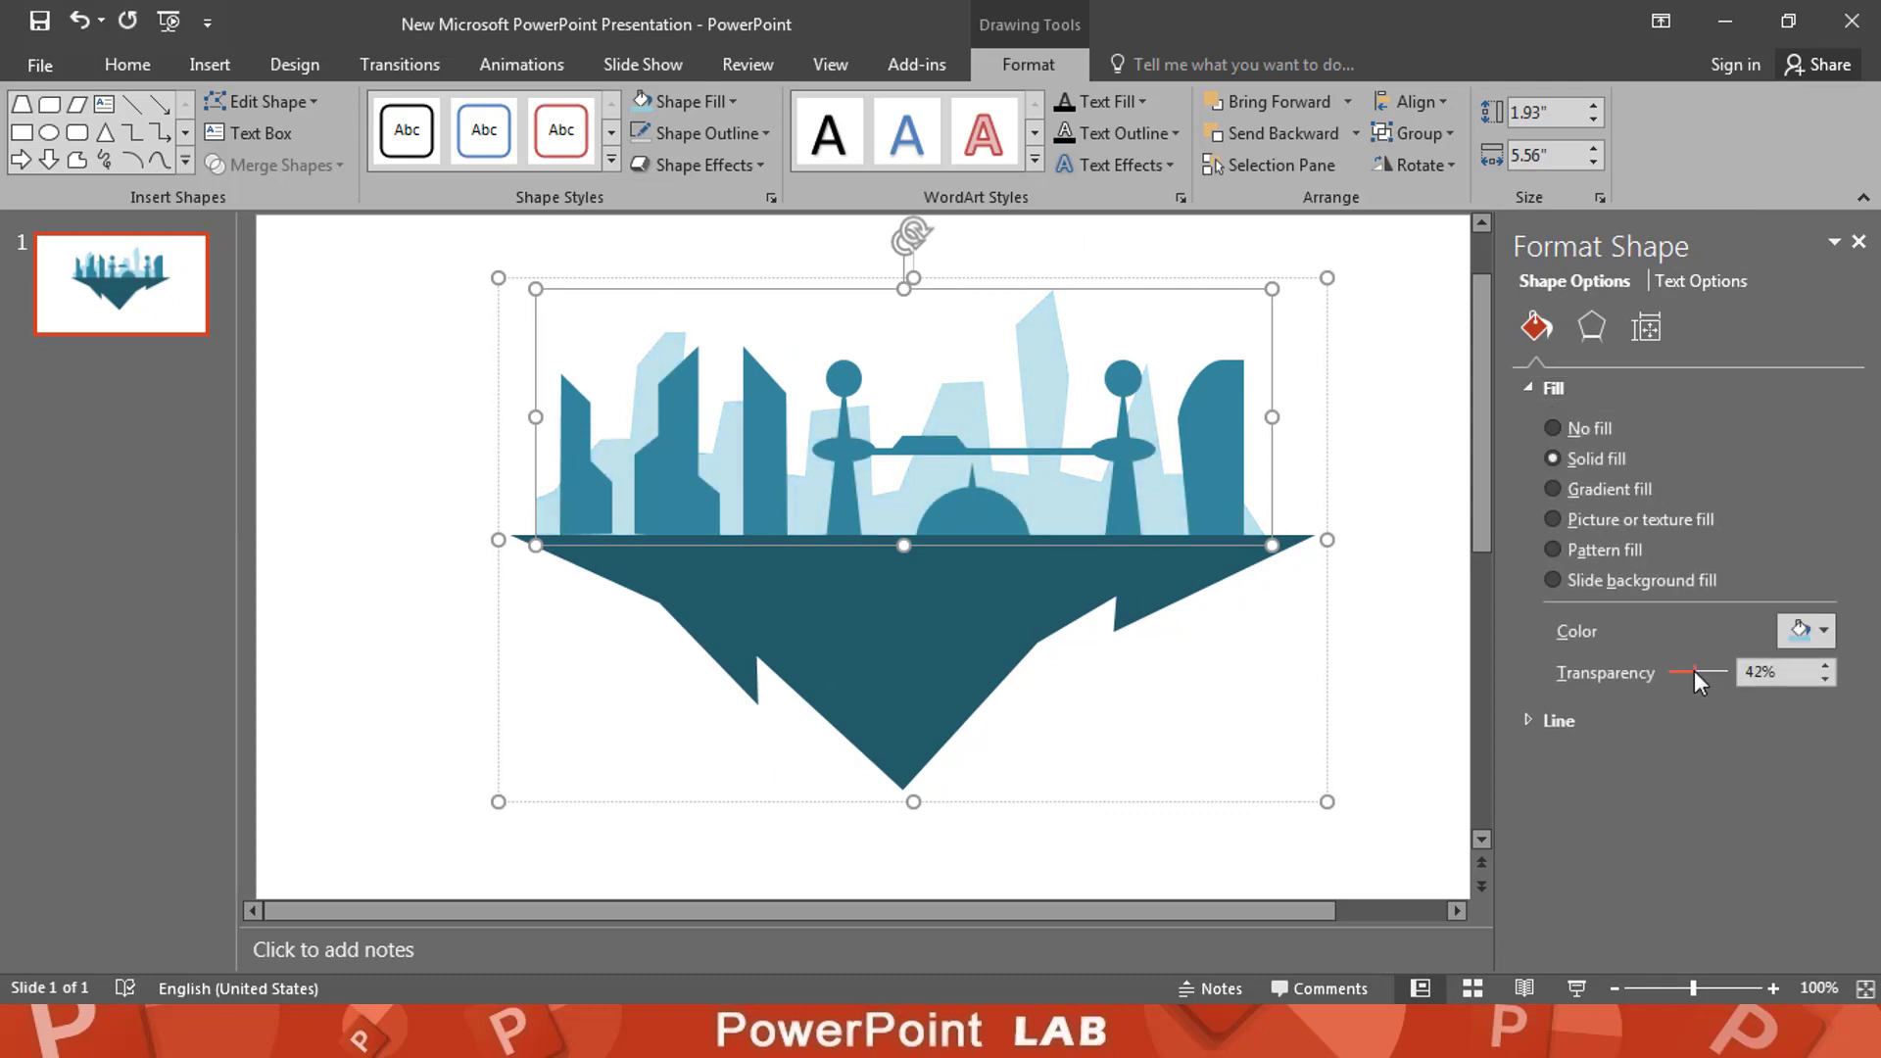
click(1406, 533)
Step: Draw a 10"-wide rectangle across the slide bottom, about 1.91" tall
click(208, 66)
click(470, 137)
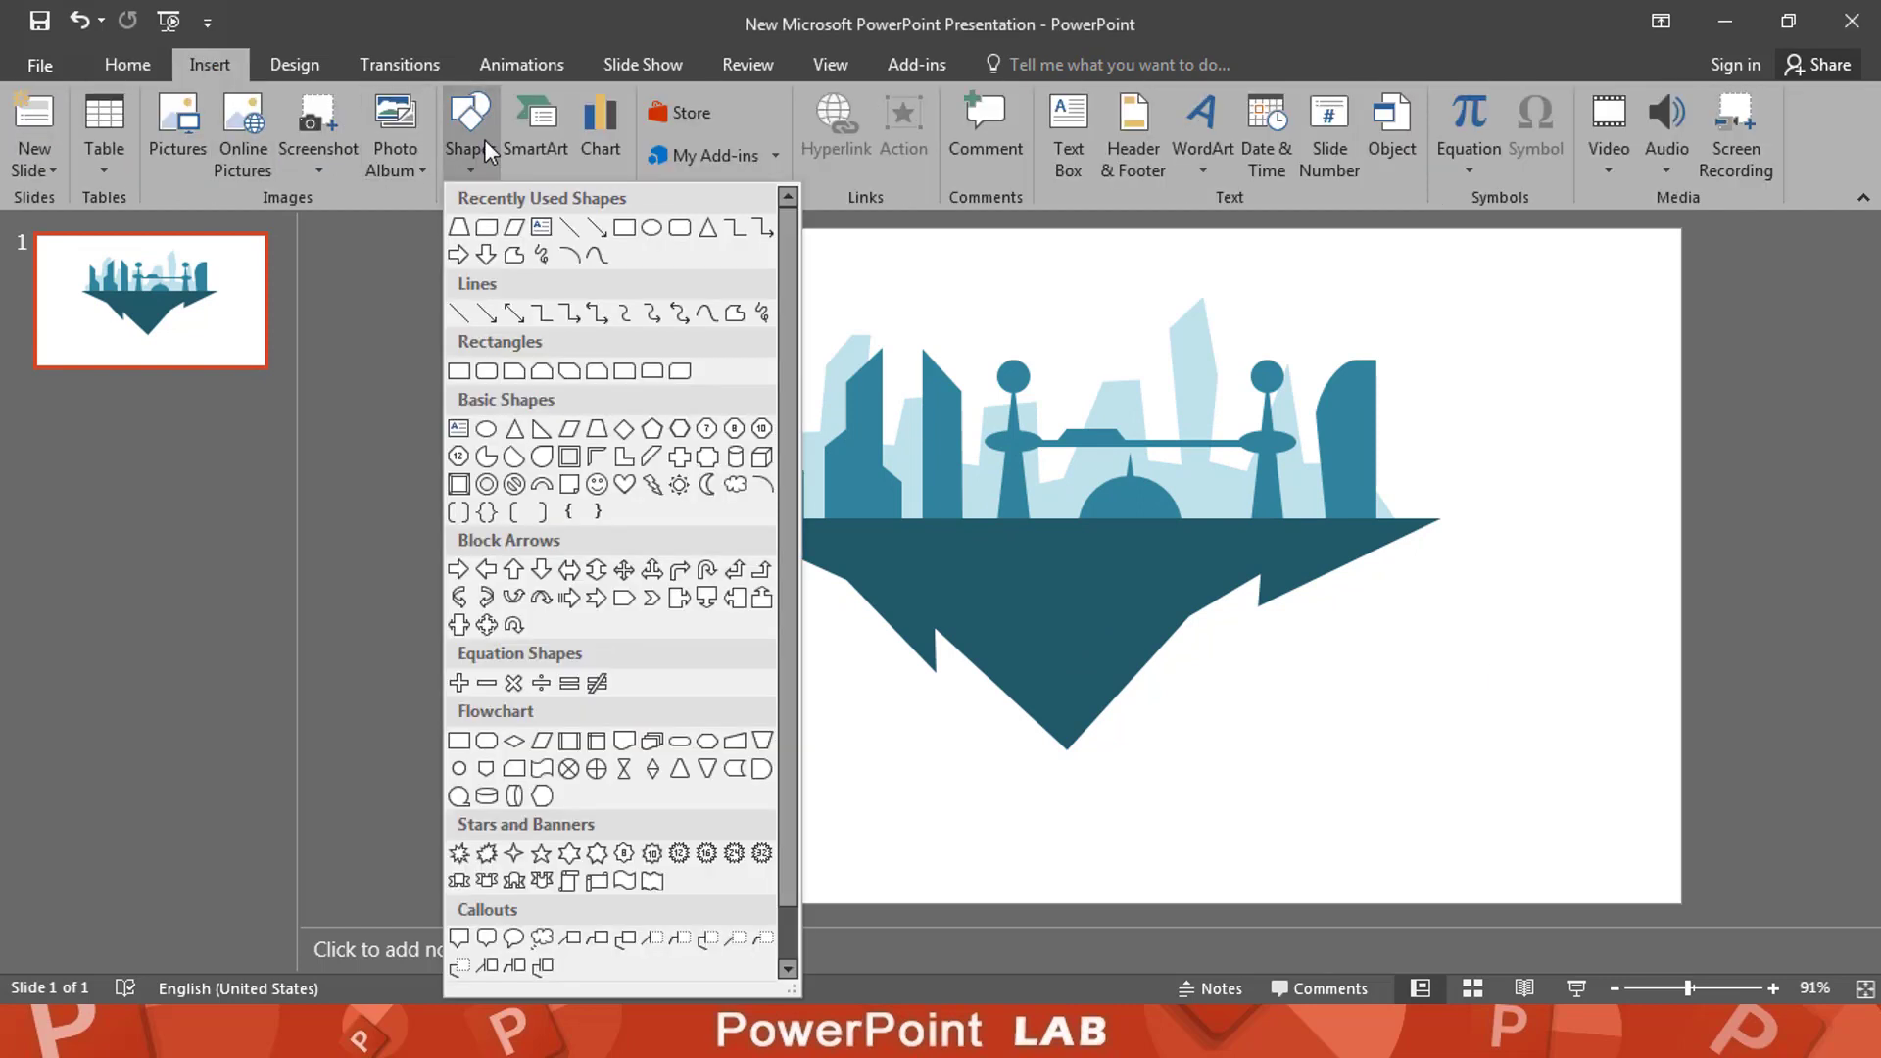
click(570, 371)
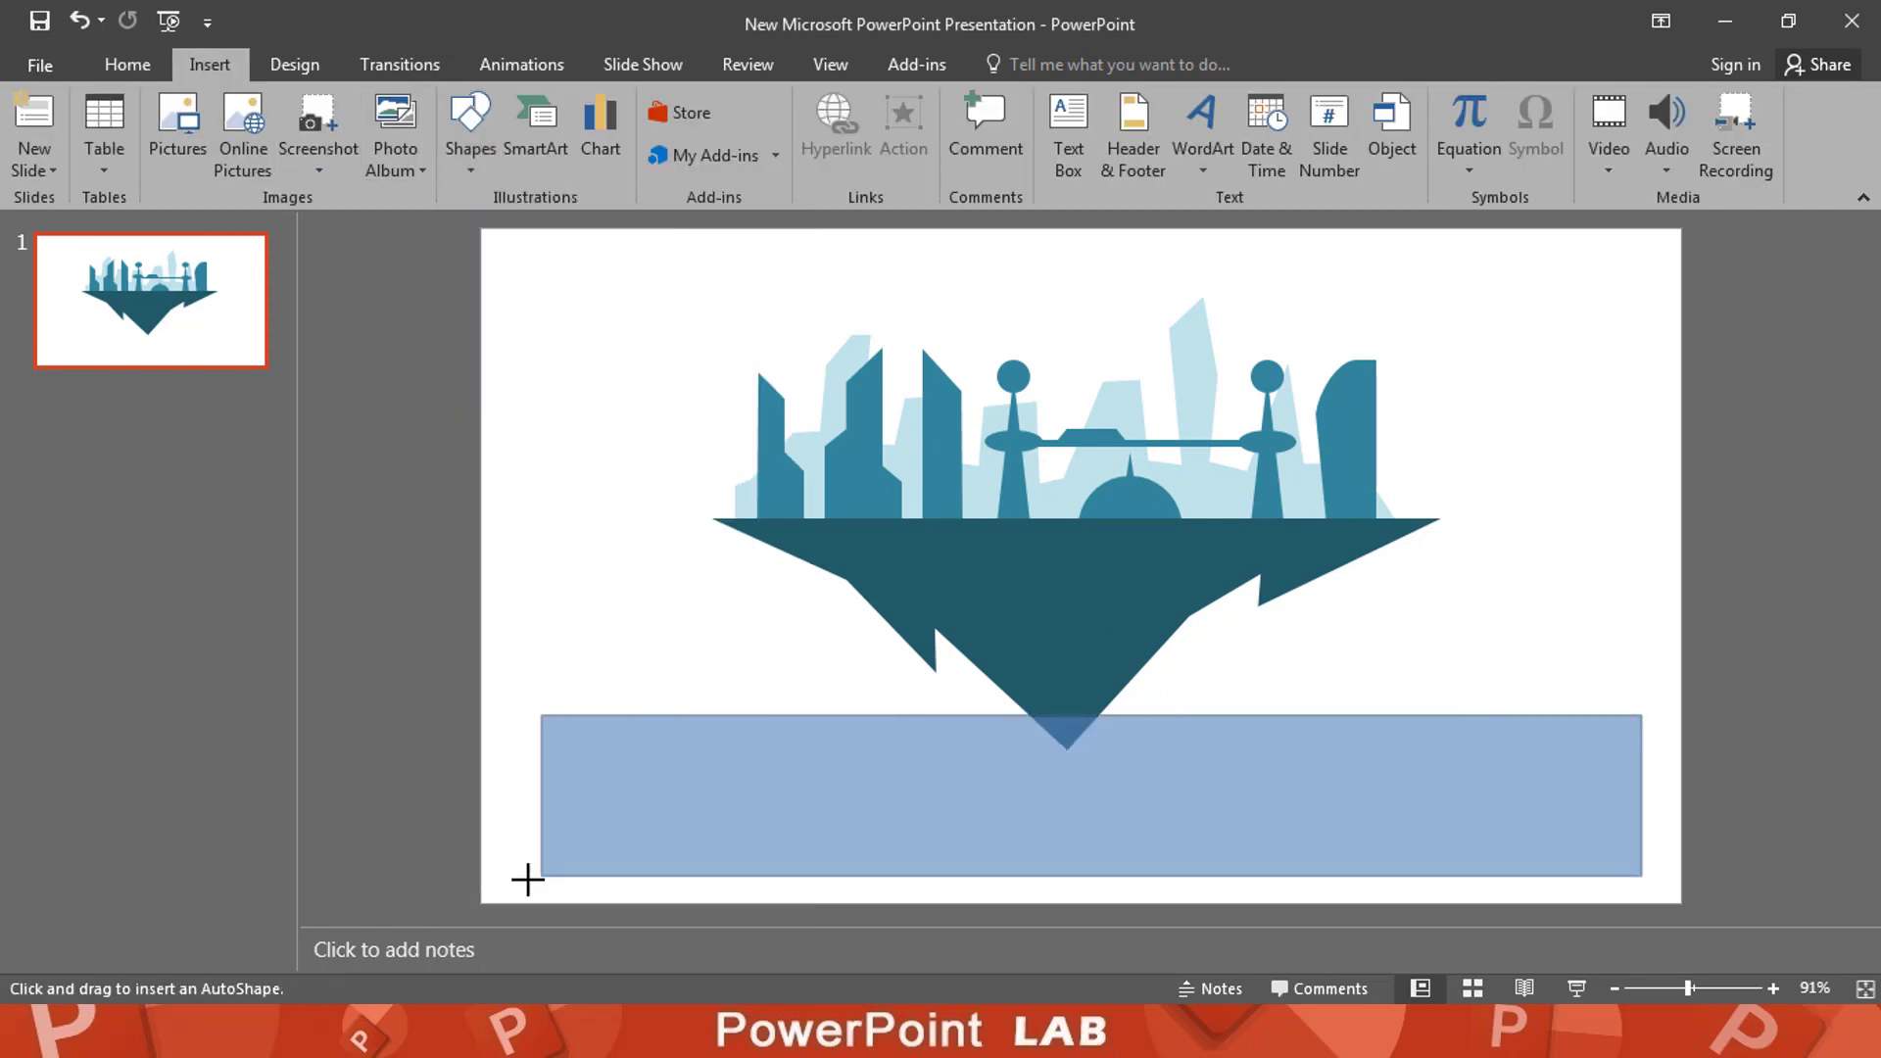
drag(1642, 714, 485, 896)
drag(1635, 806, 1681, 807)
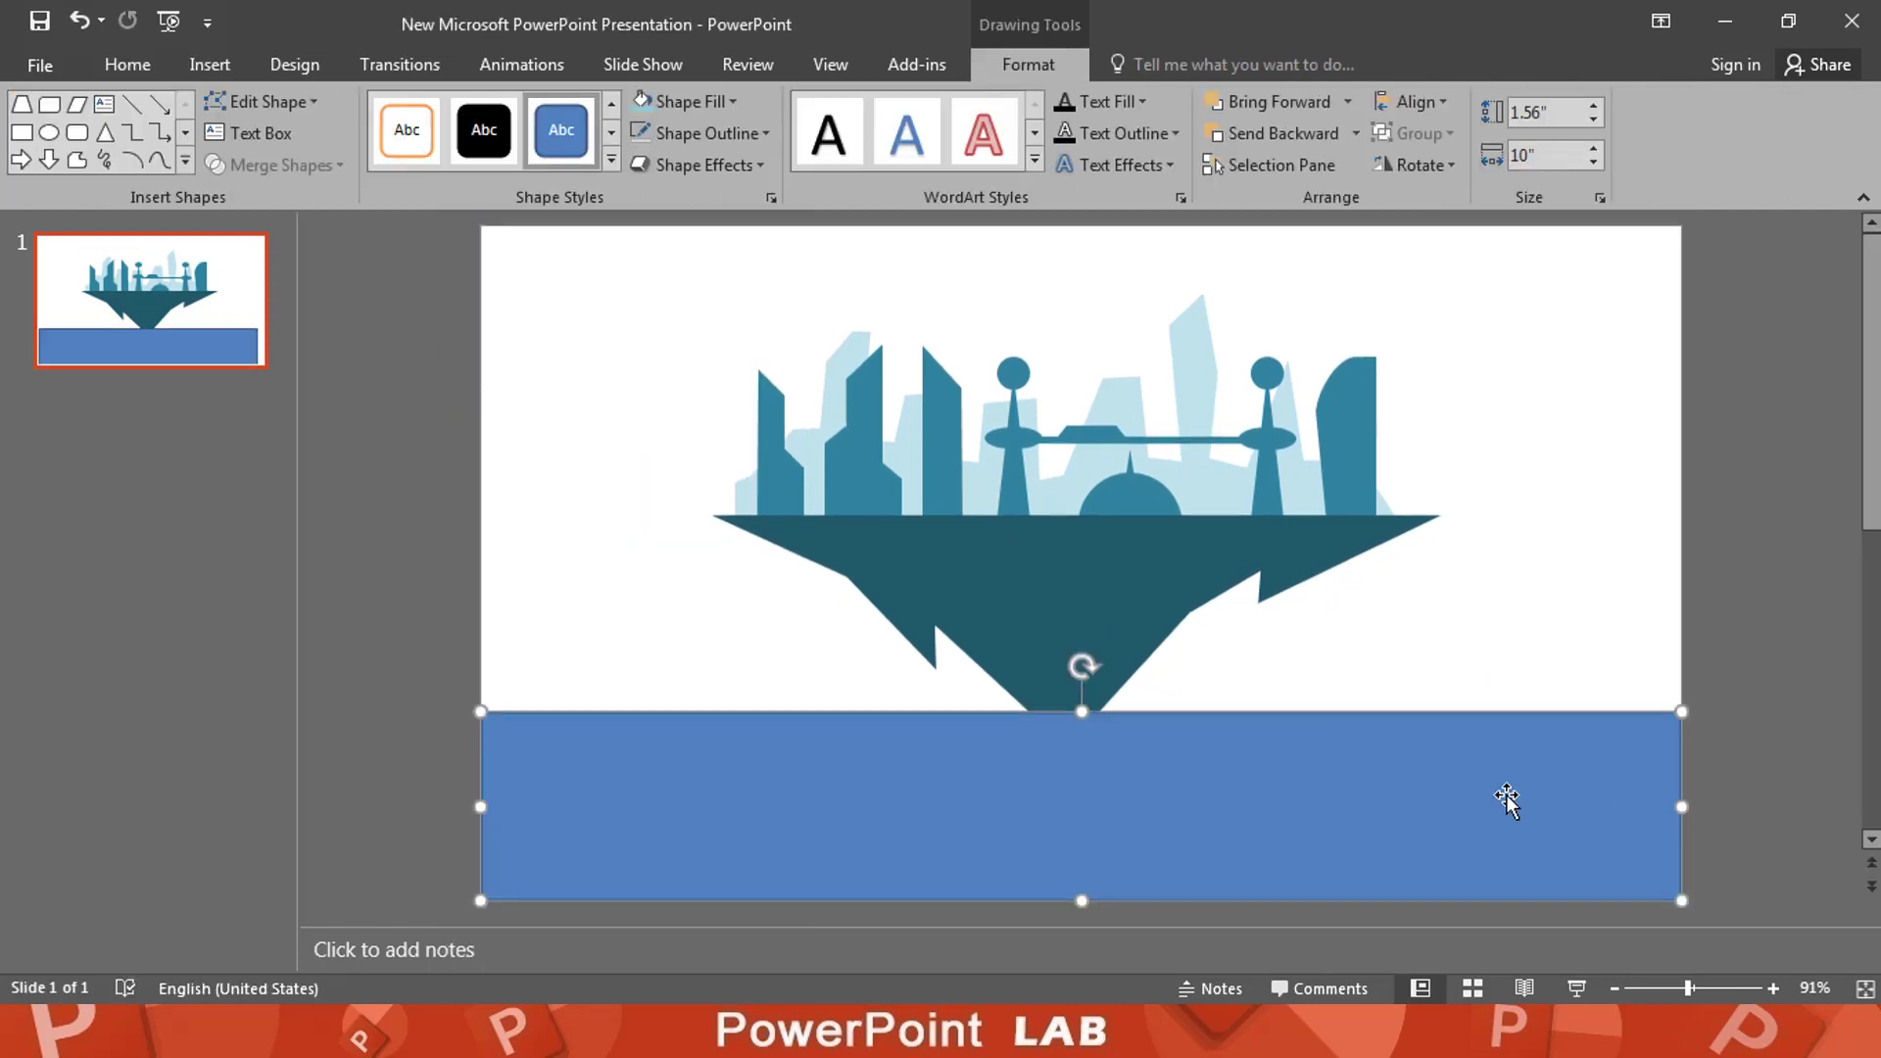
drag(1082, 711, 1082, 670)
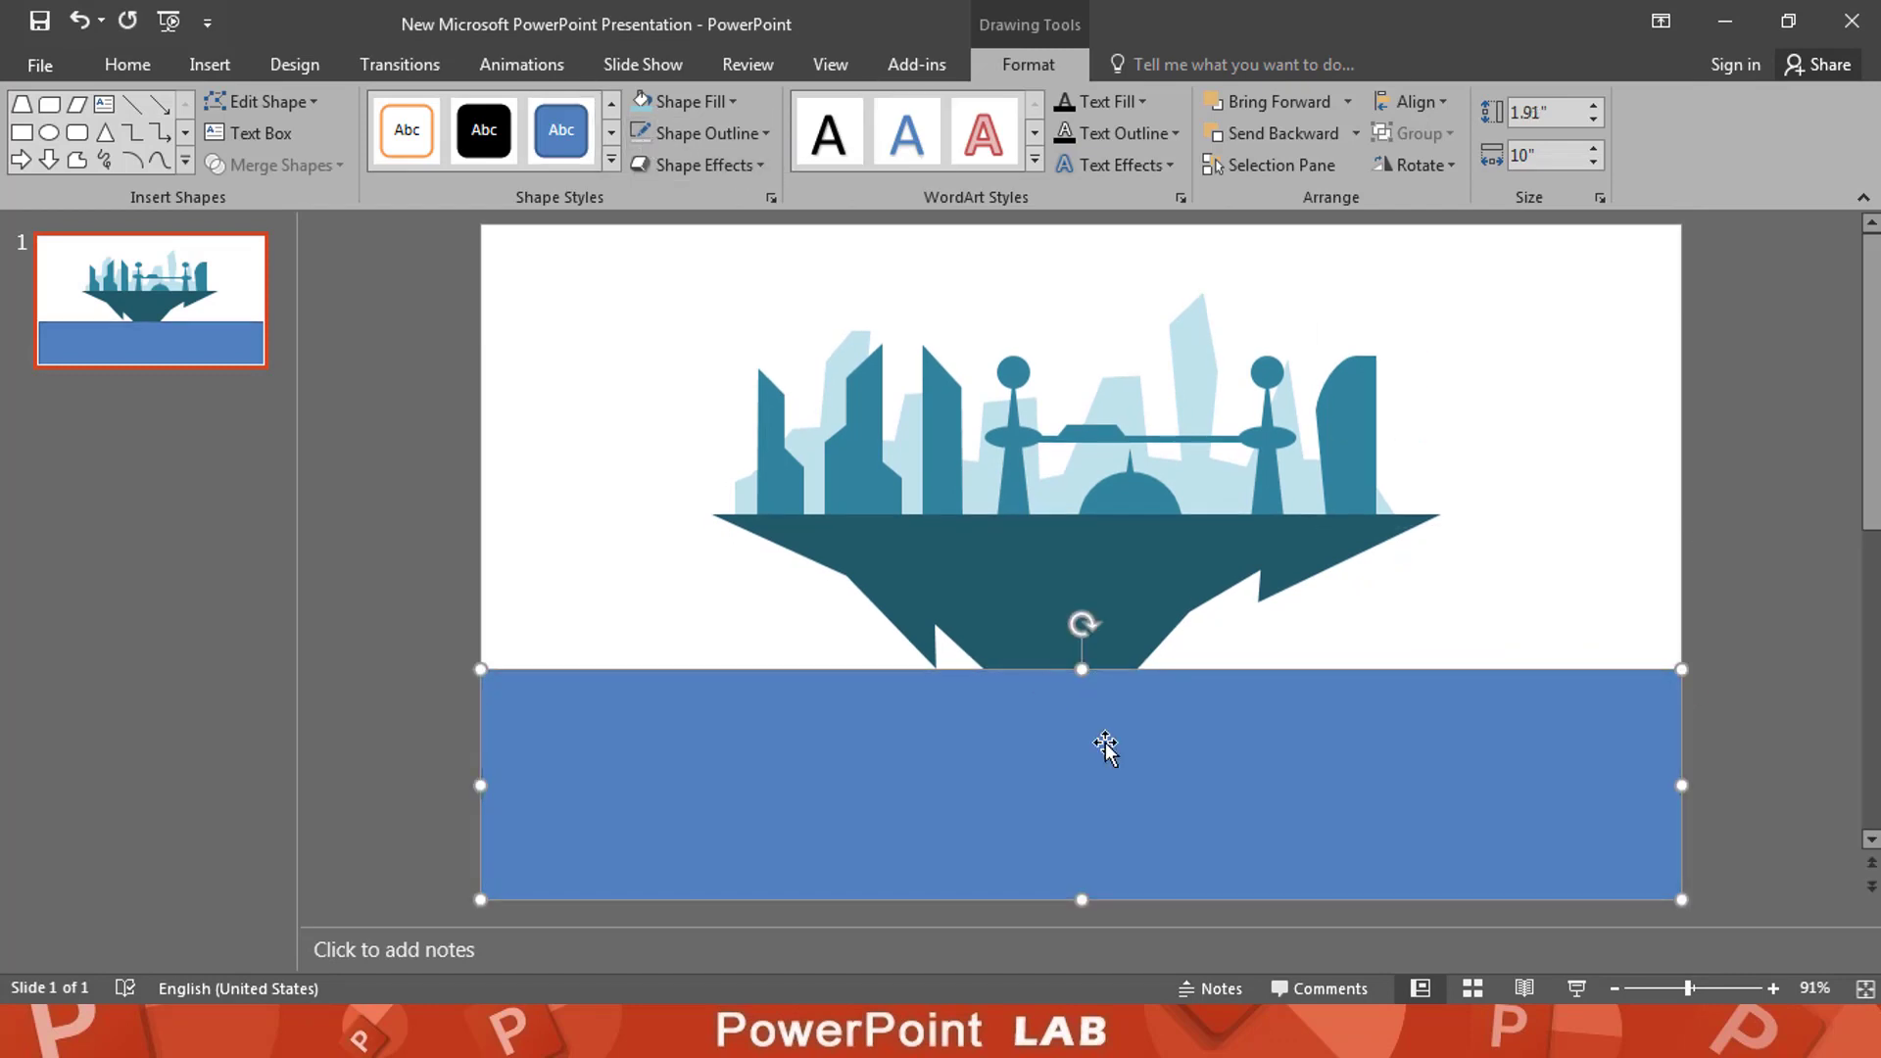
Step: Send the sea rectangle to back and give it a blue preset gradient fill
right_click(1162, 799)
click(1432, 571)
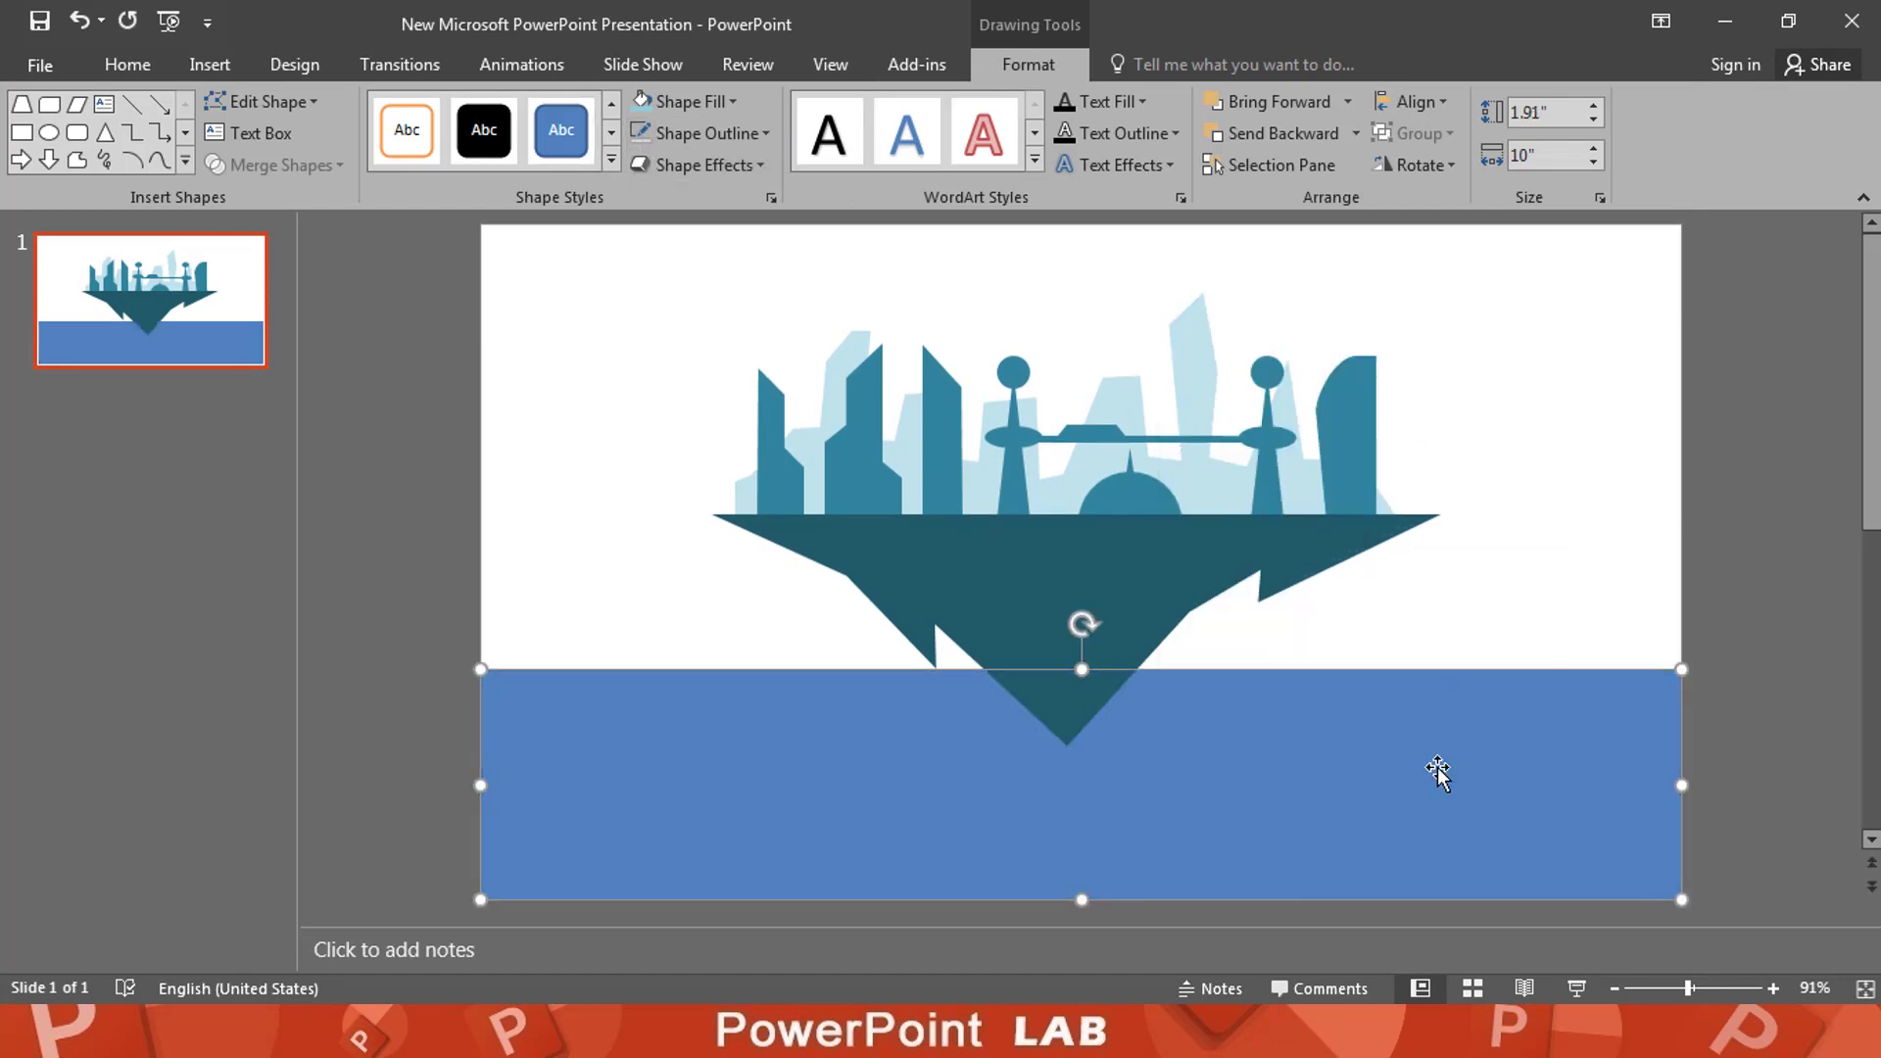
right_click(1436, 768)
click(1519, 750)
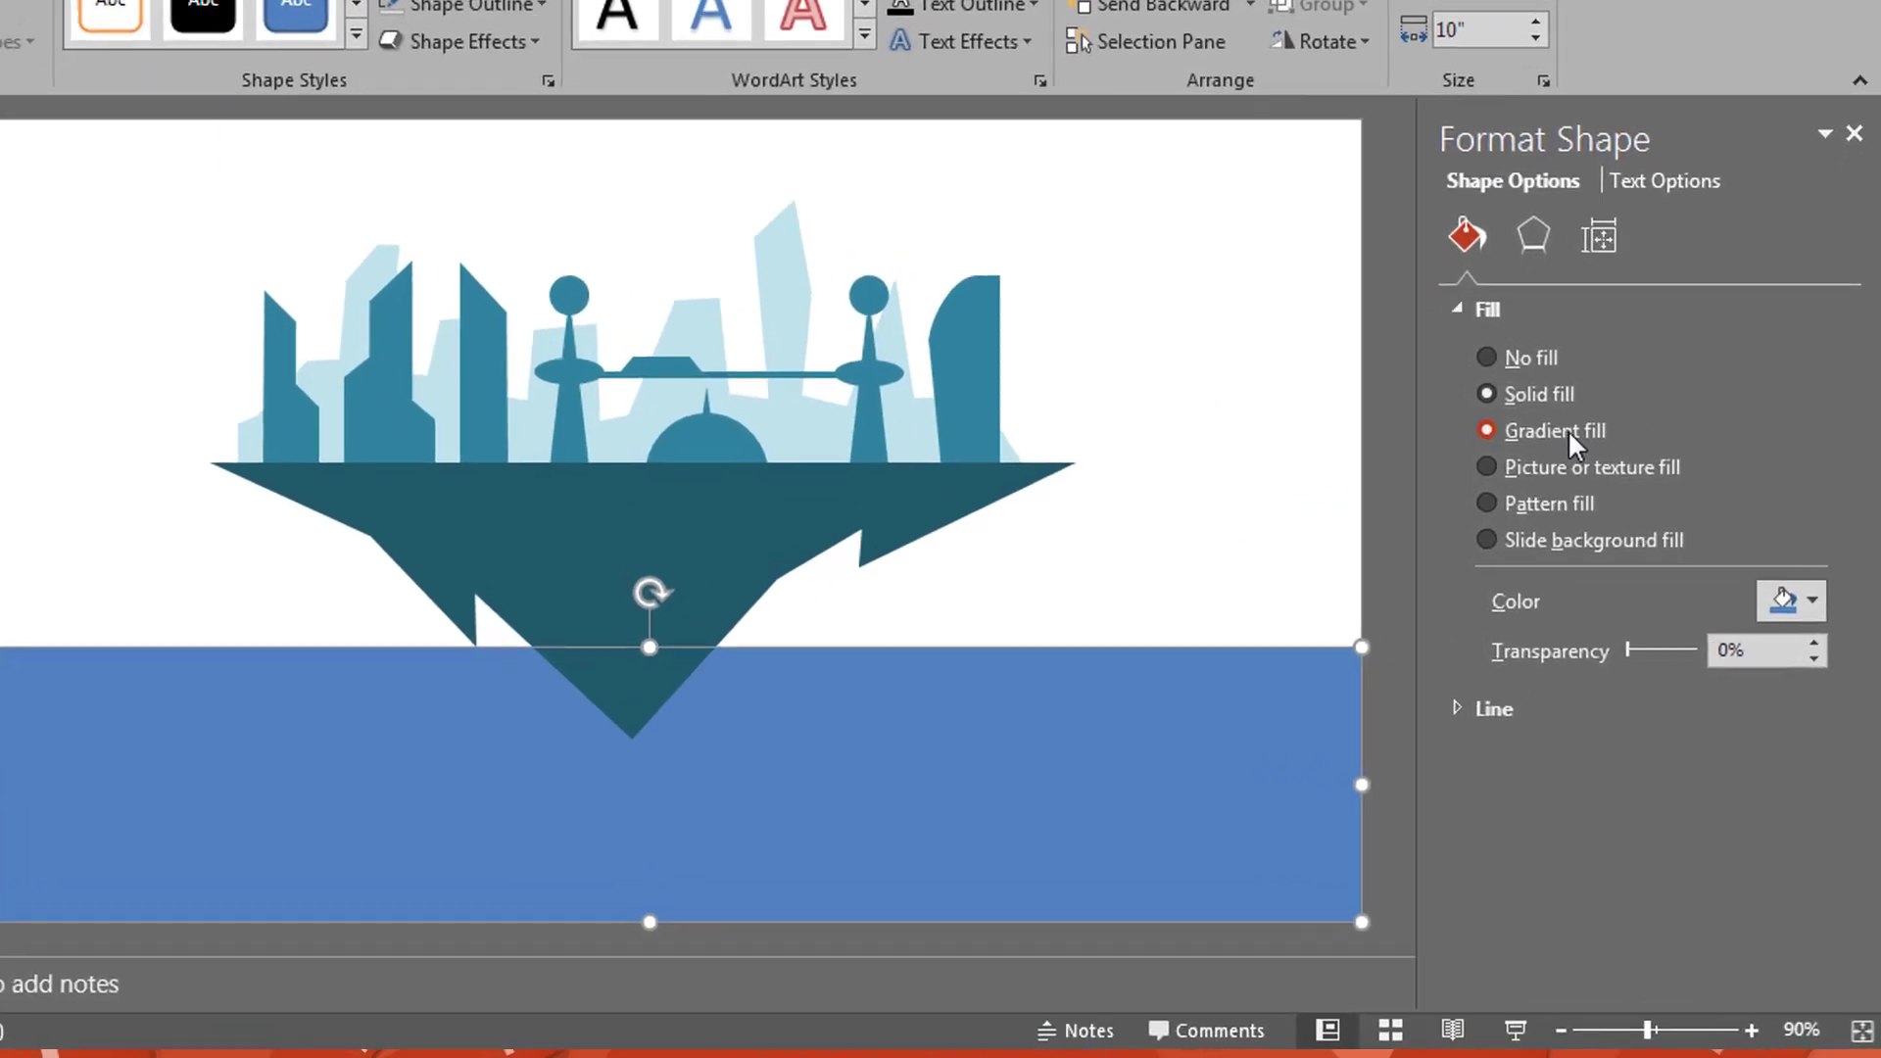
click(1557, 483)
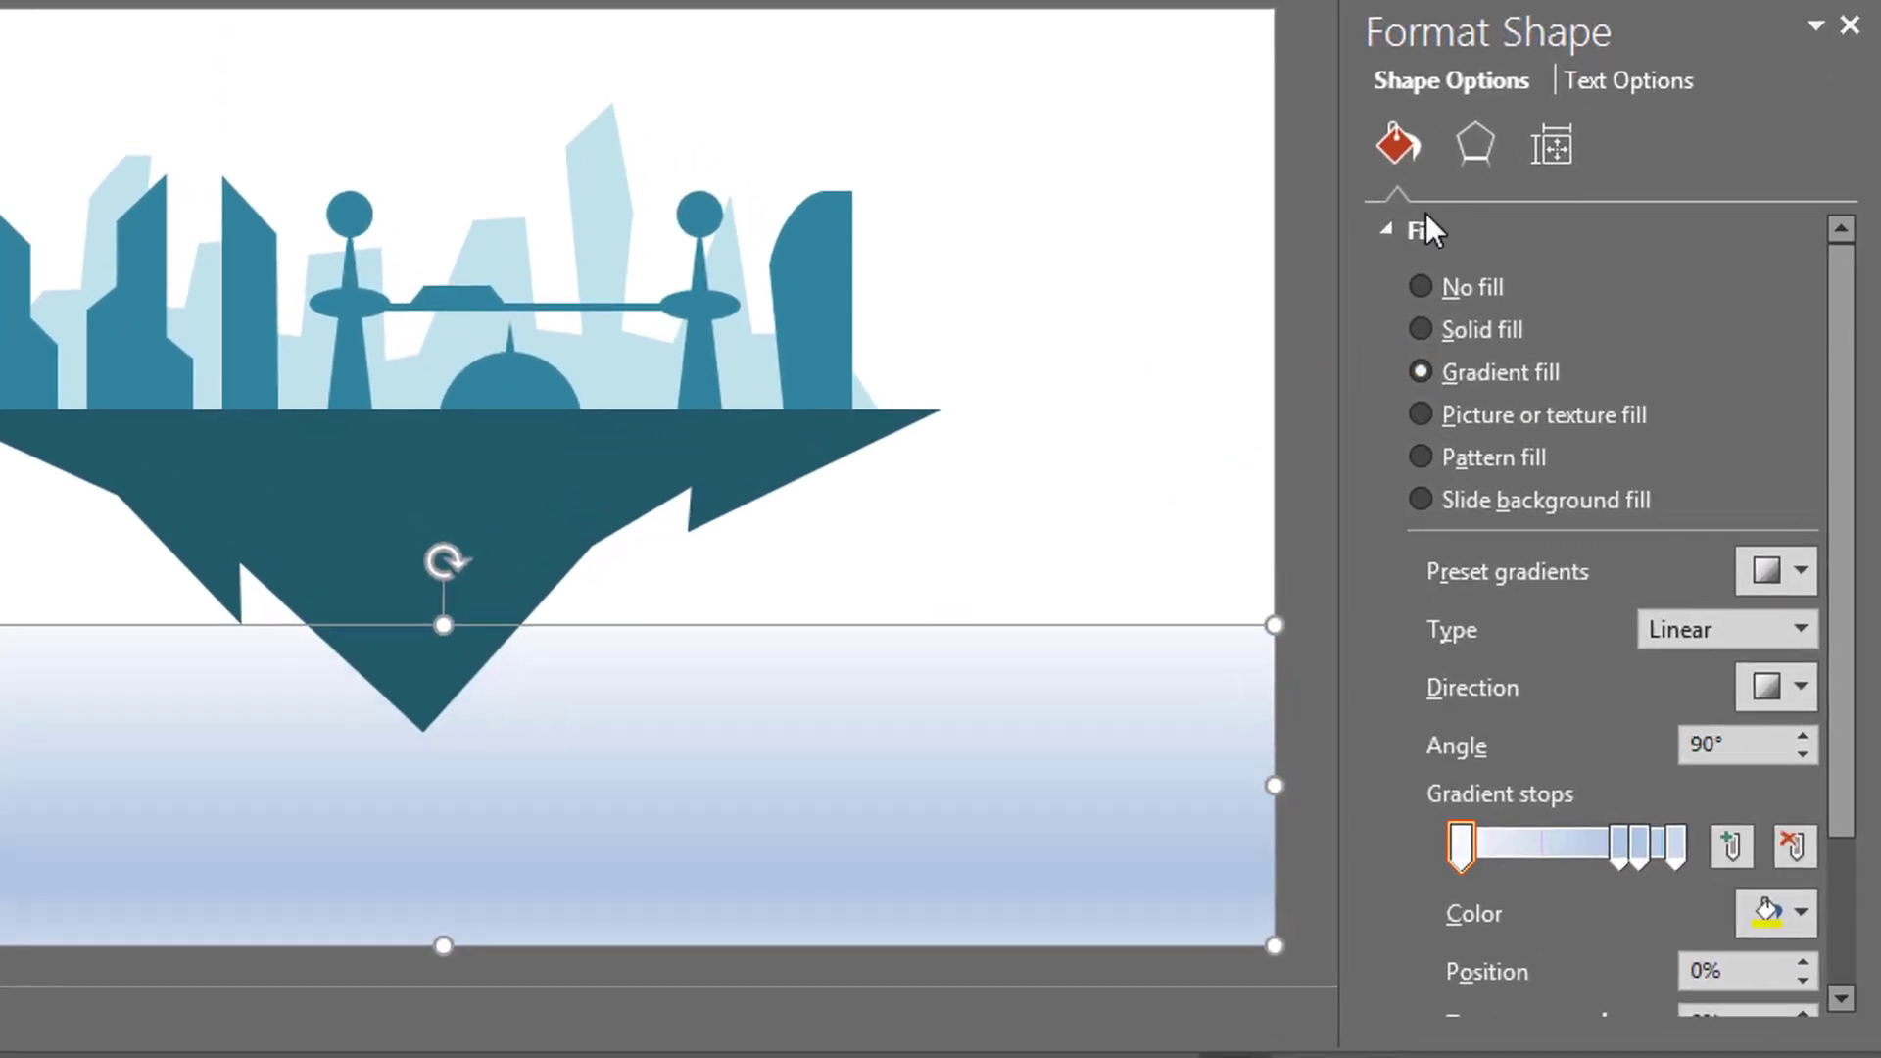
click(1798, 573)
click(1417, 827)
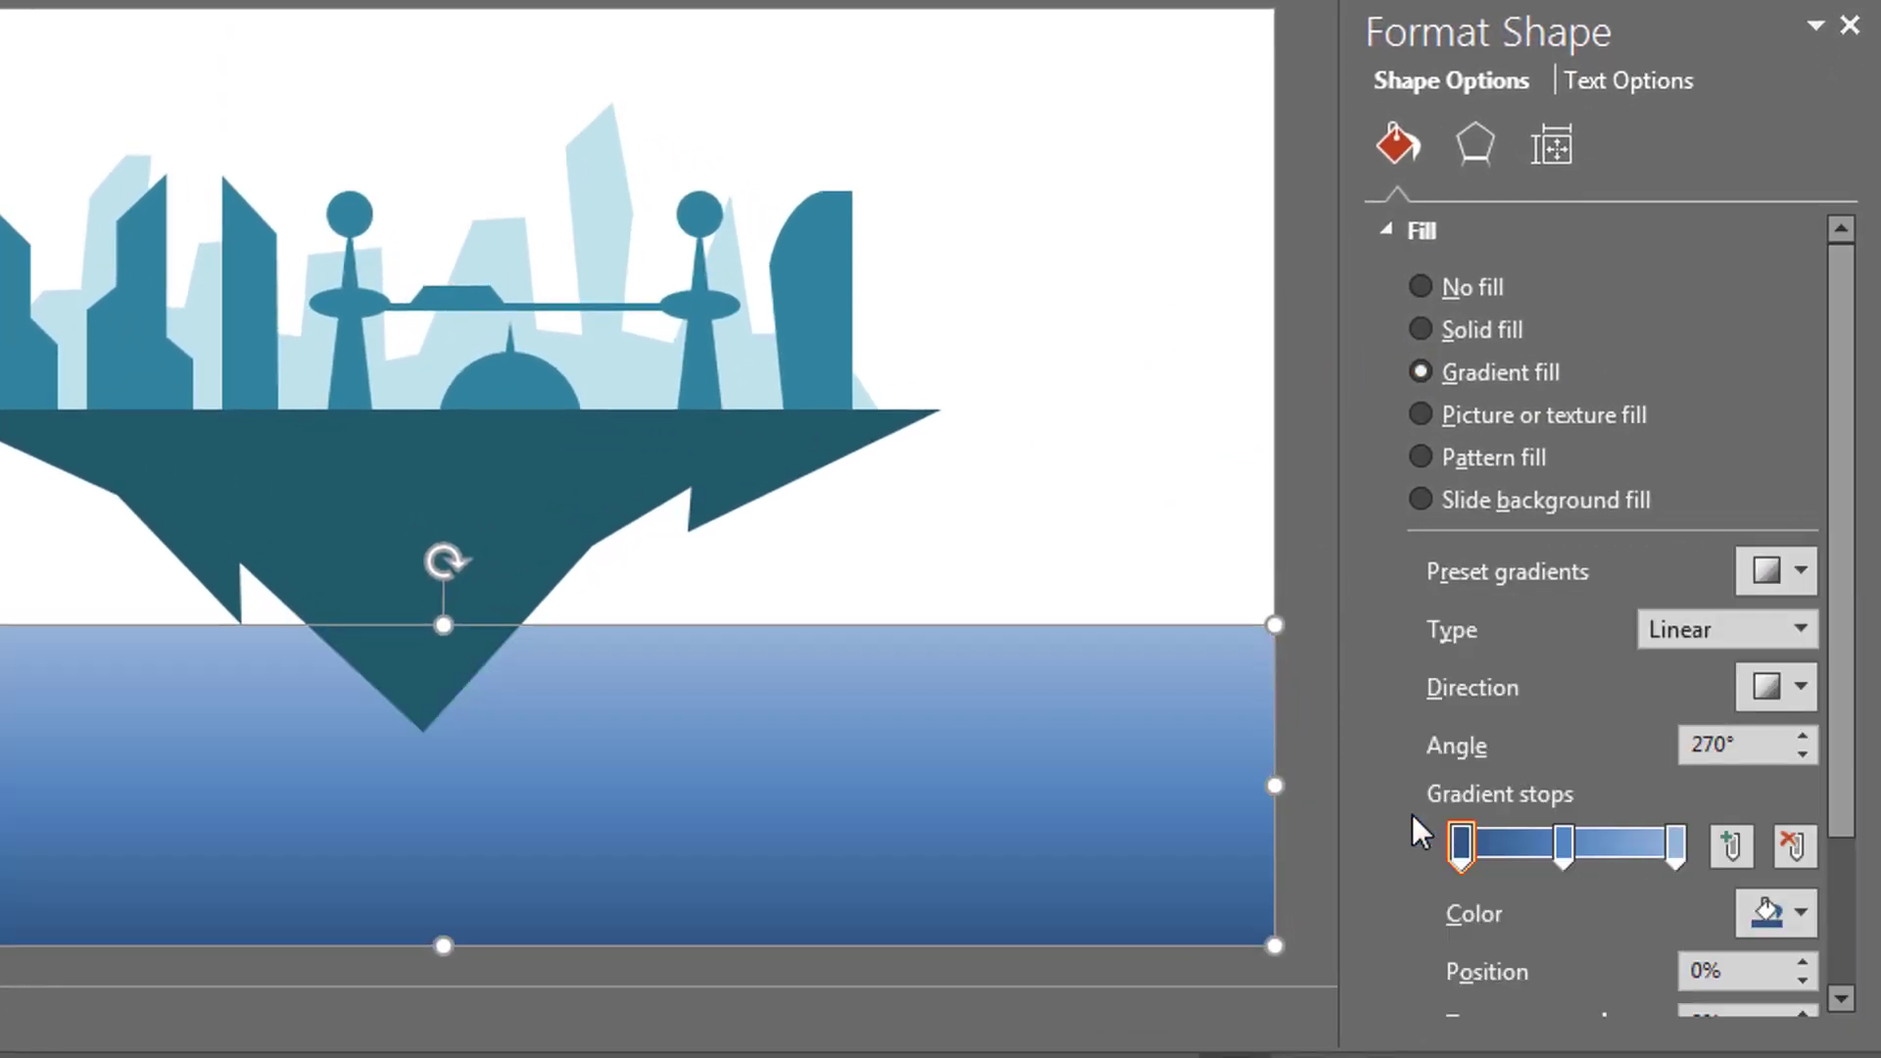
Step: Reduce the gradient to two stops, light aqua and dark teal, and lower the sea's top slightly
click(1676, 845)
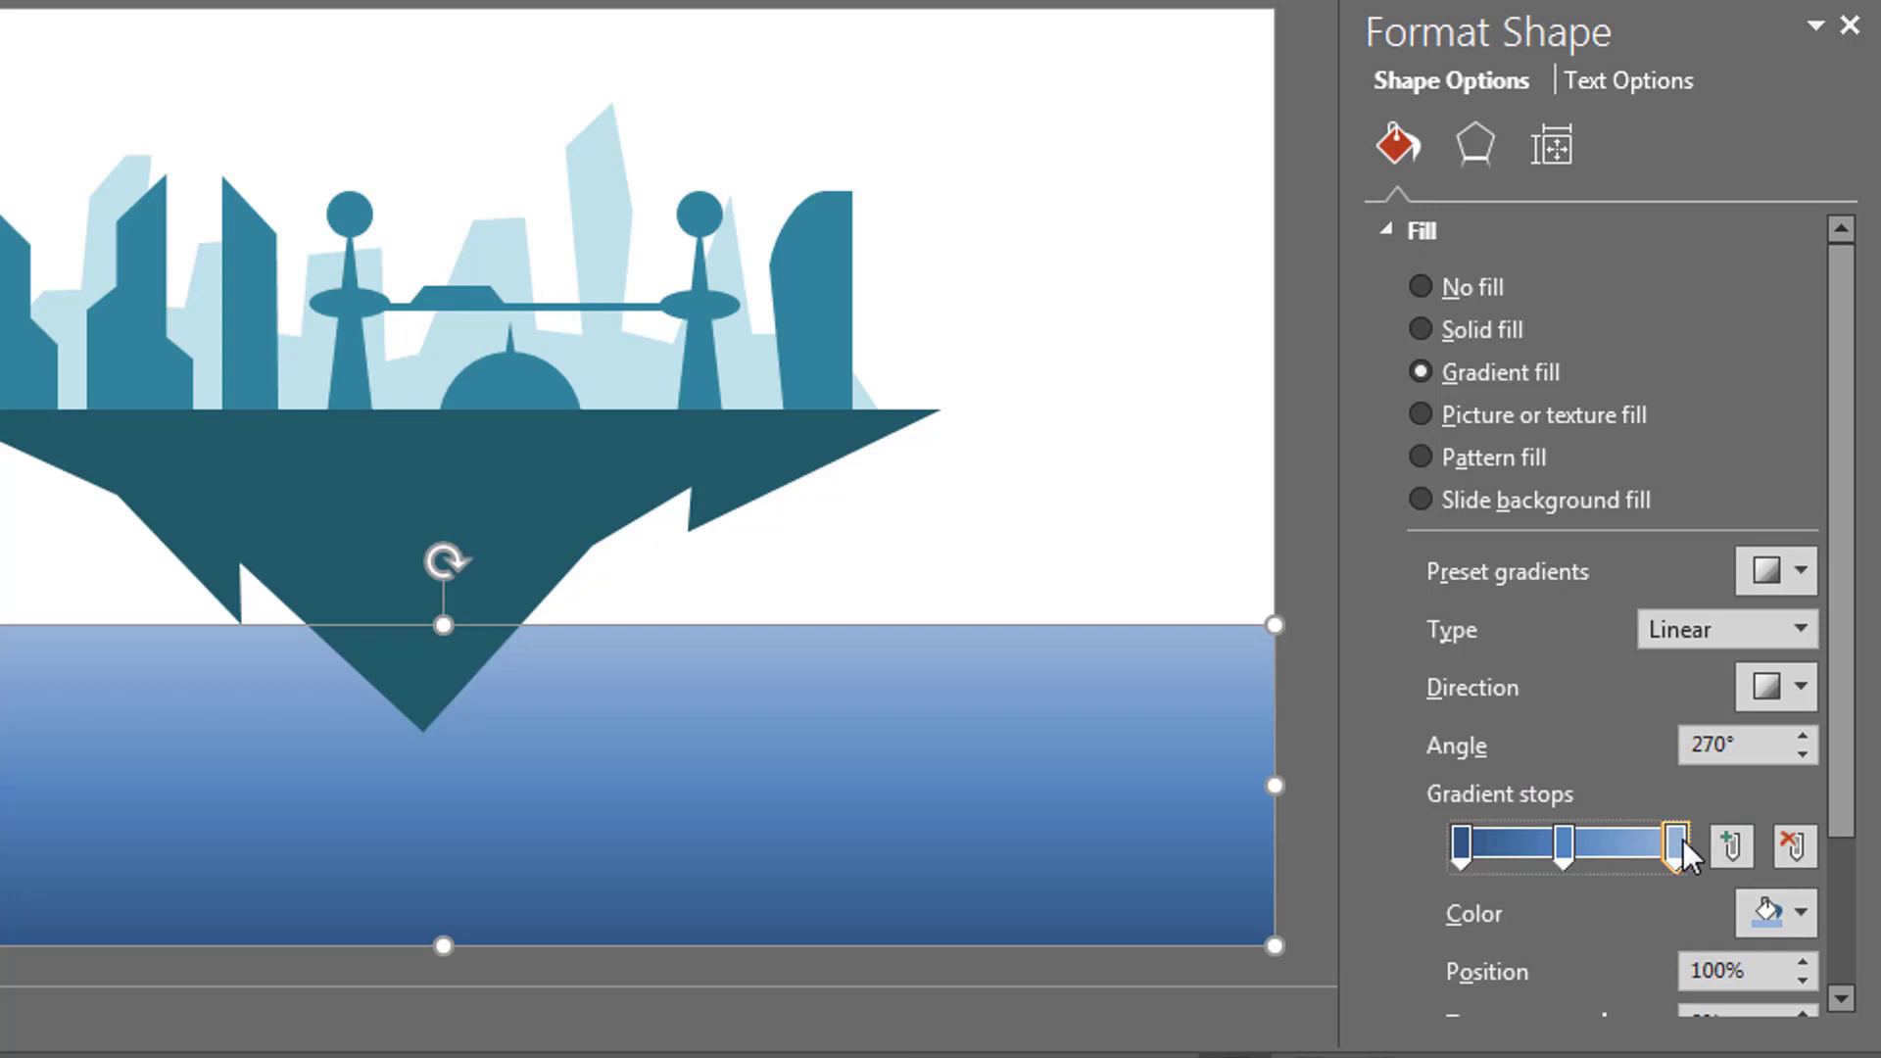
click(1793, 844)
drag(1566, 844, 1724, 843)
click(1771, 913)
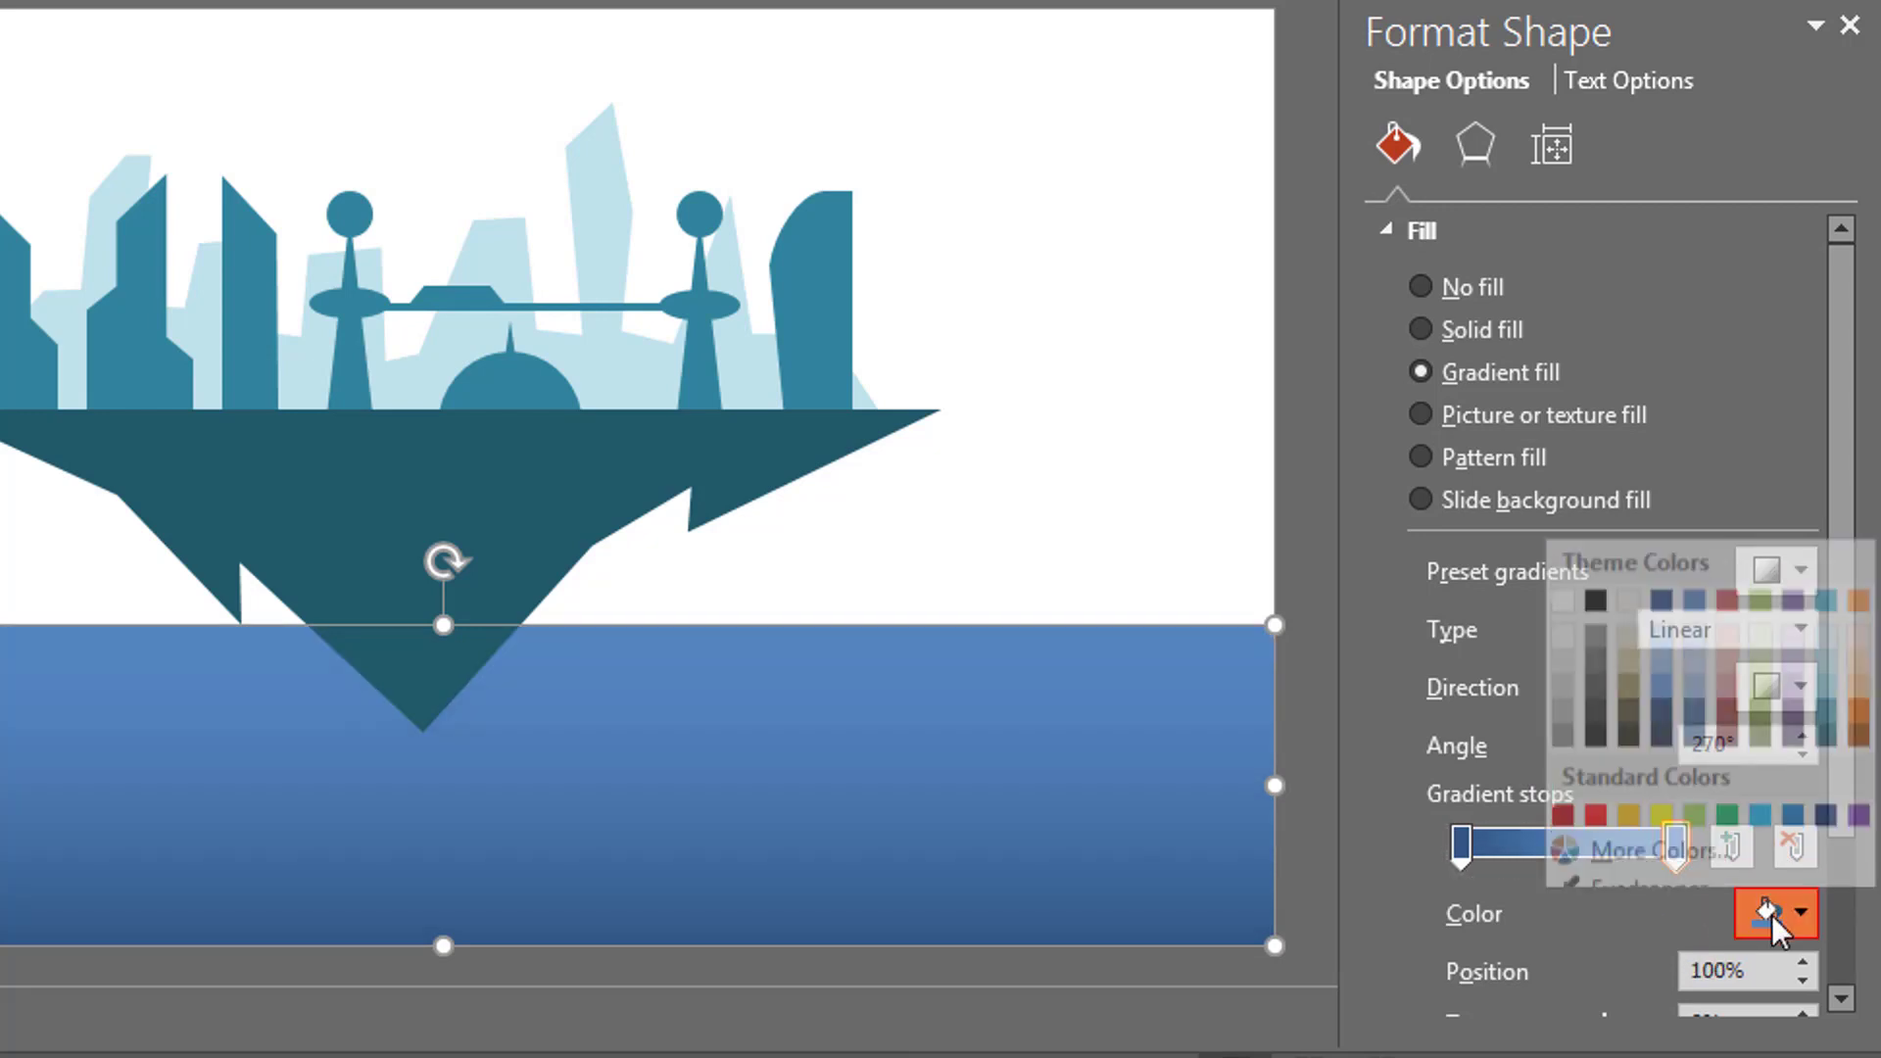
click(1827, 666)
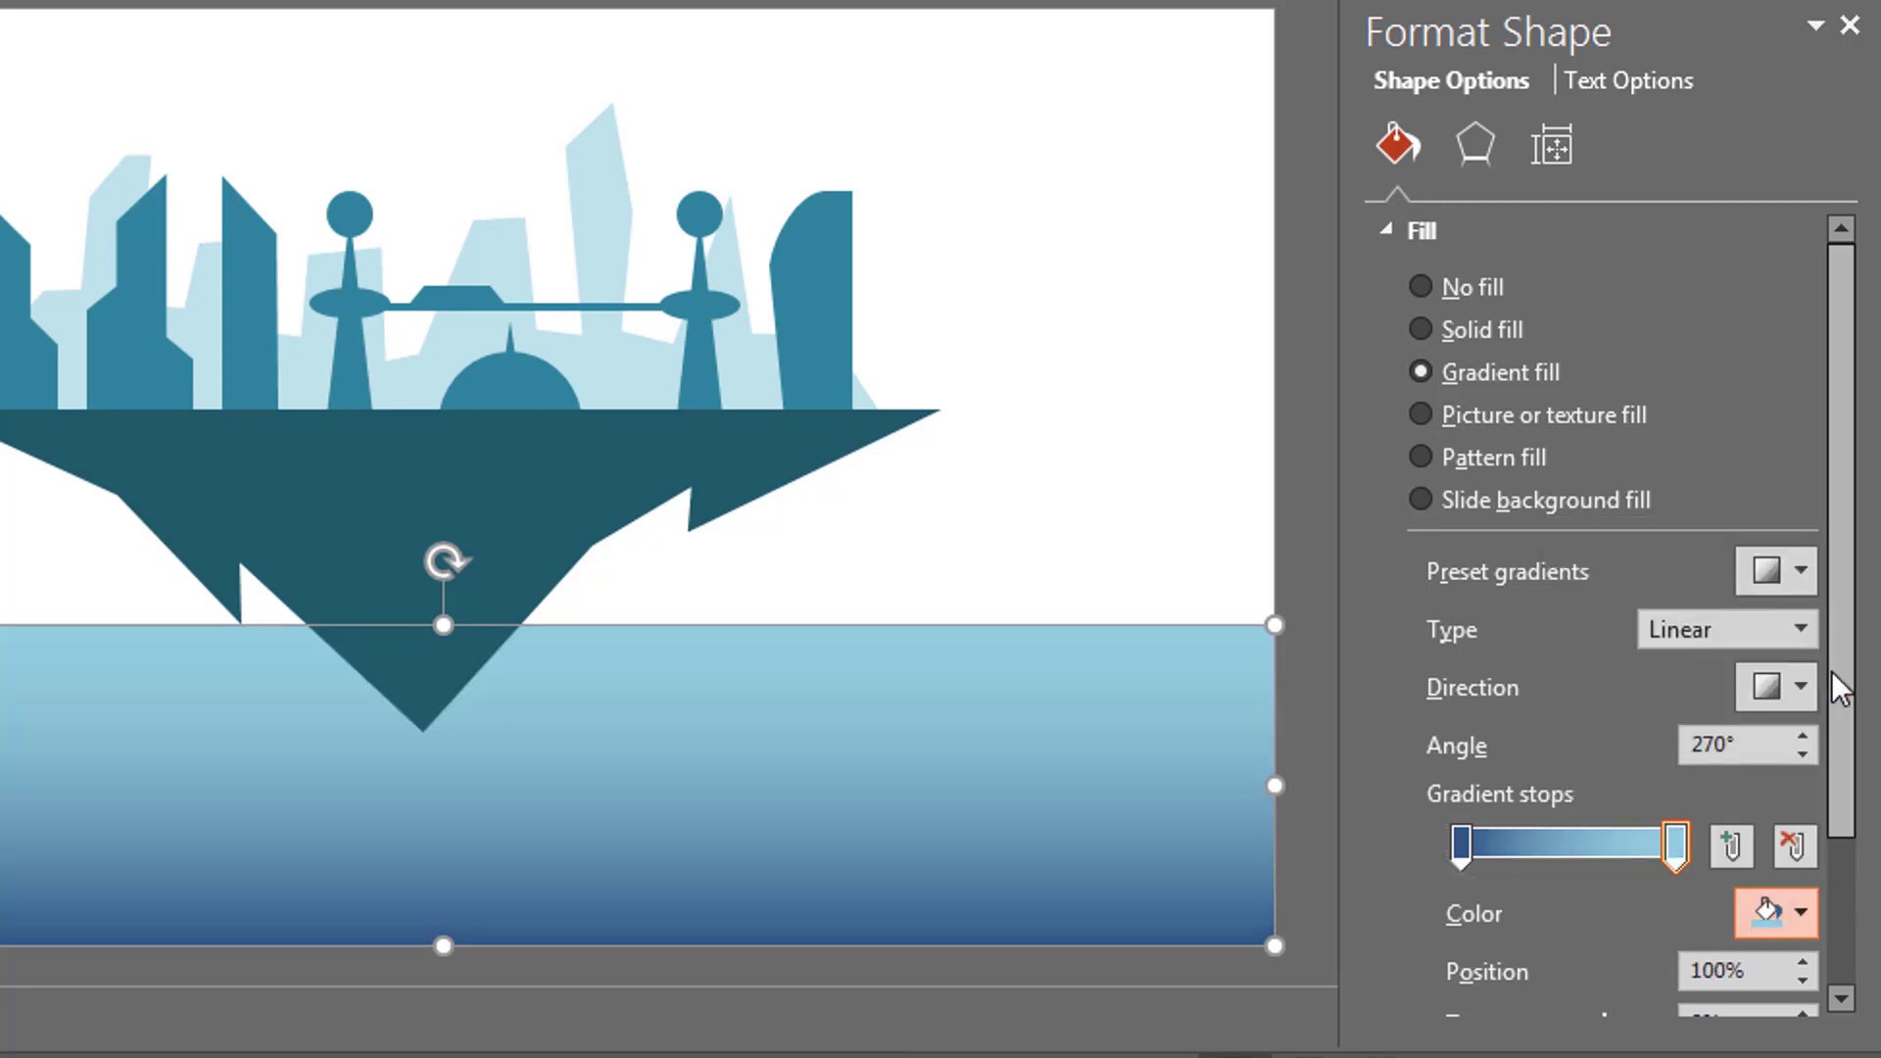
click(1460, 844)
click(1783, 912)
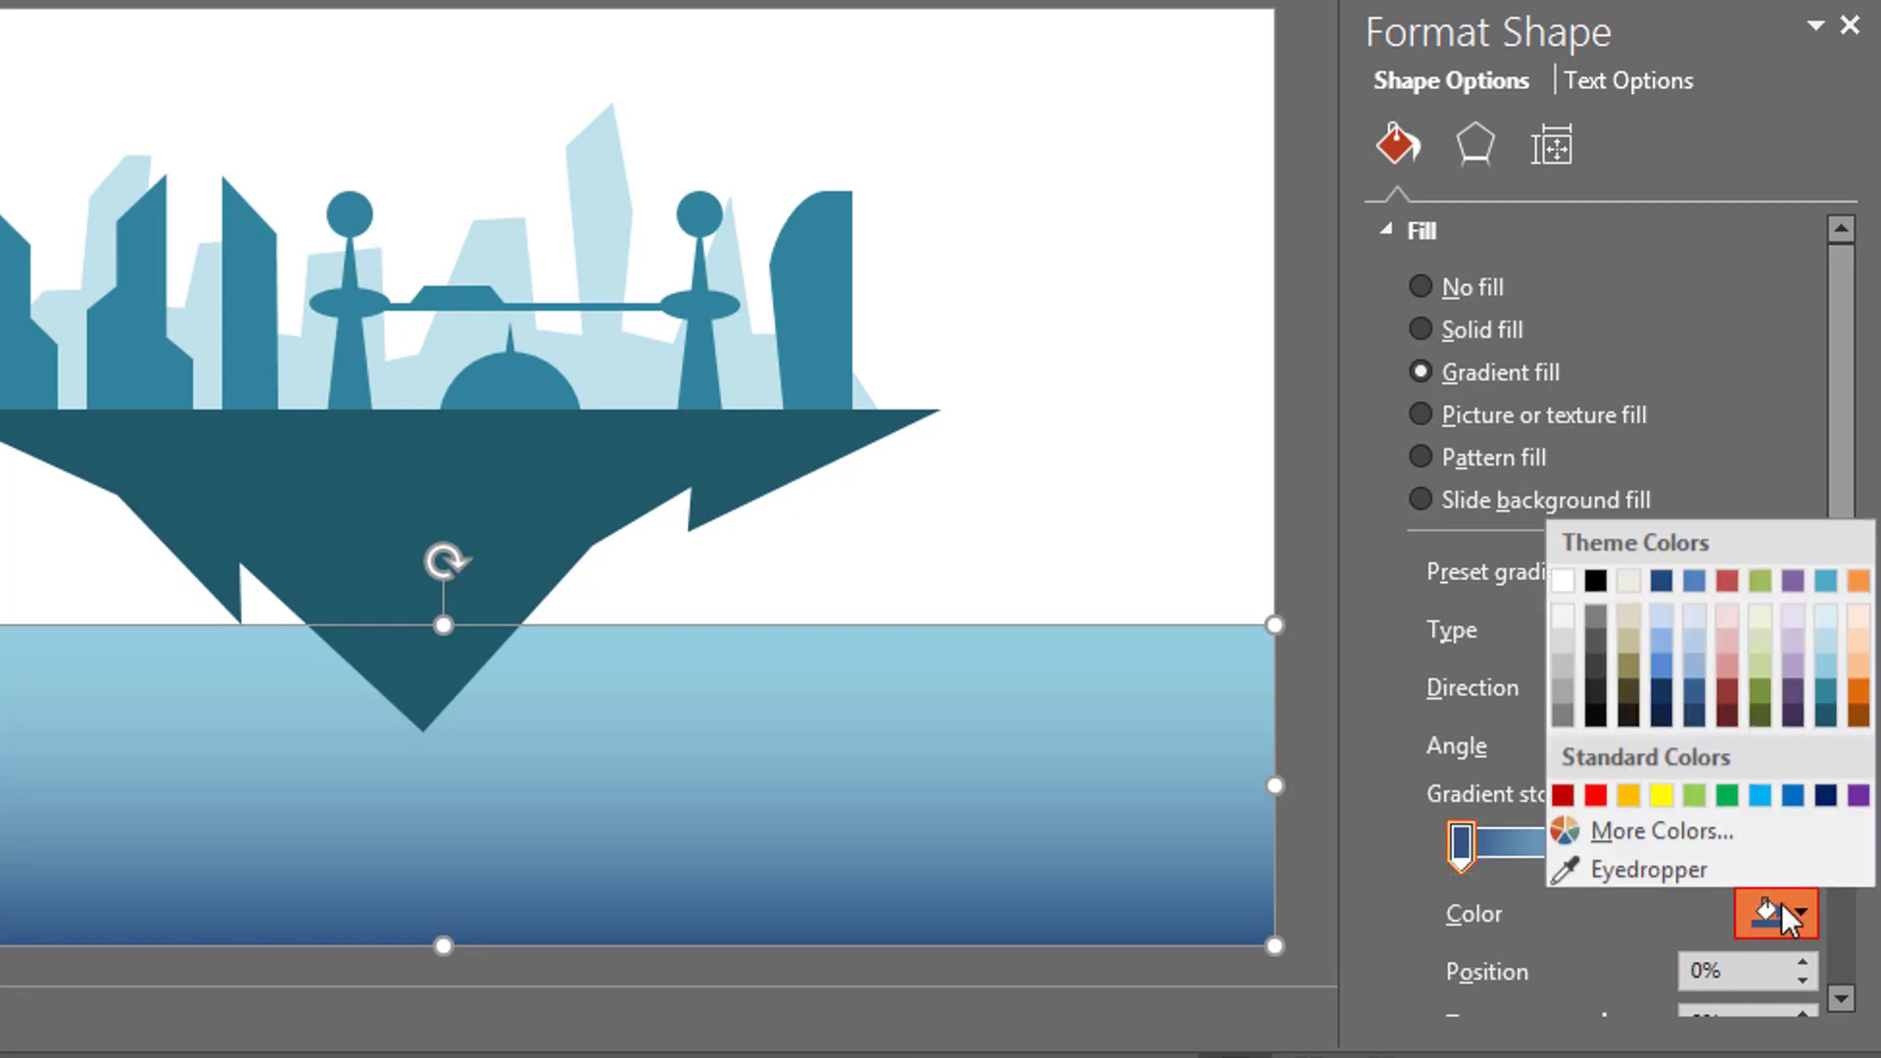
click(1826, 713)
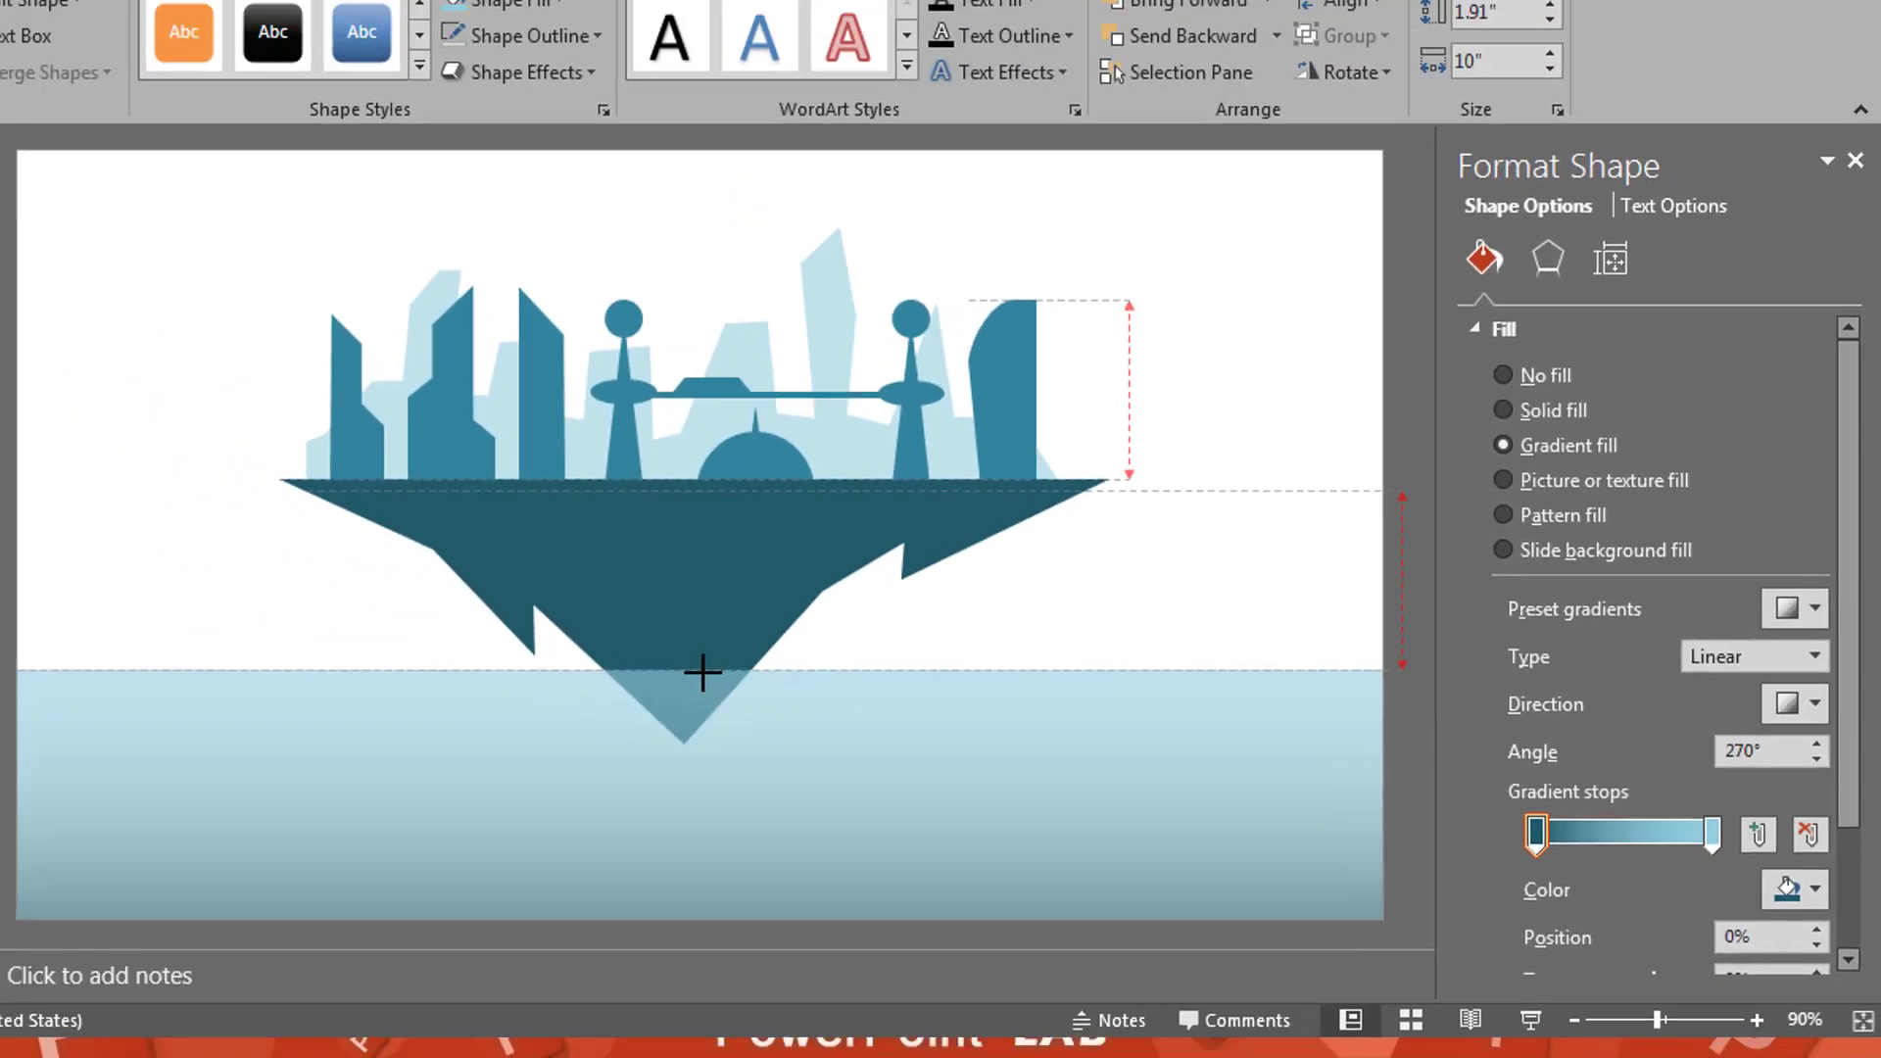
drag(702, 672, 855, 688)
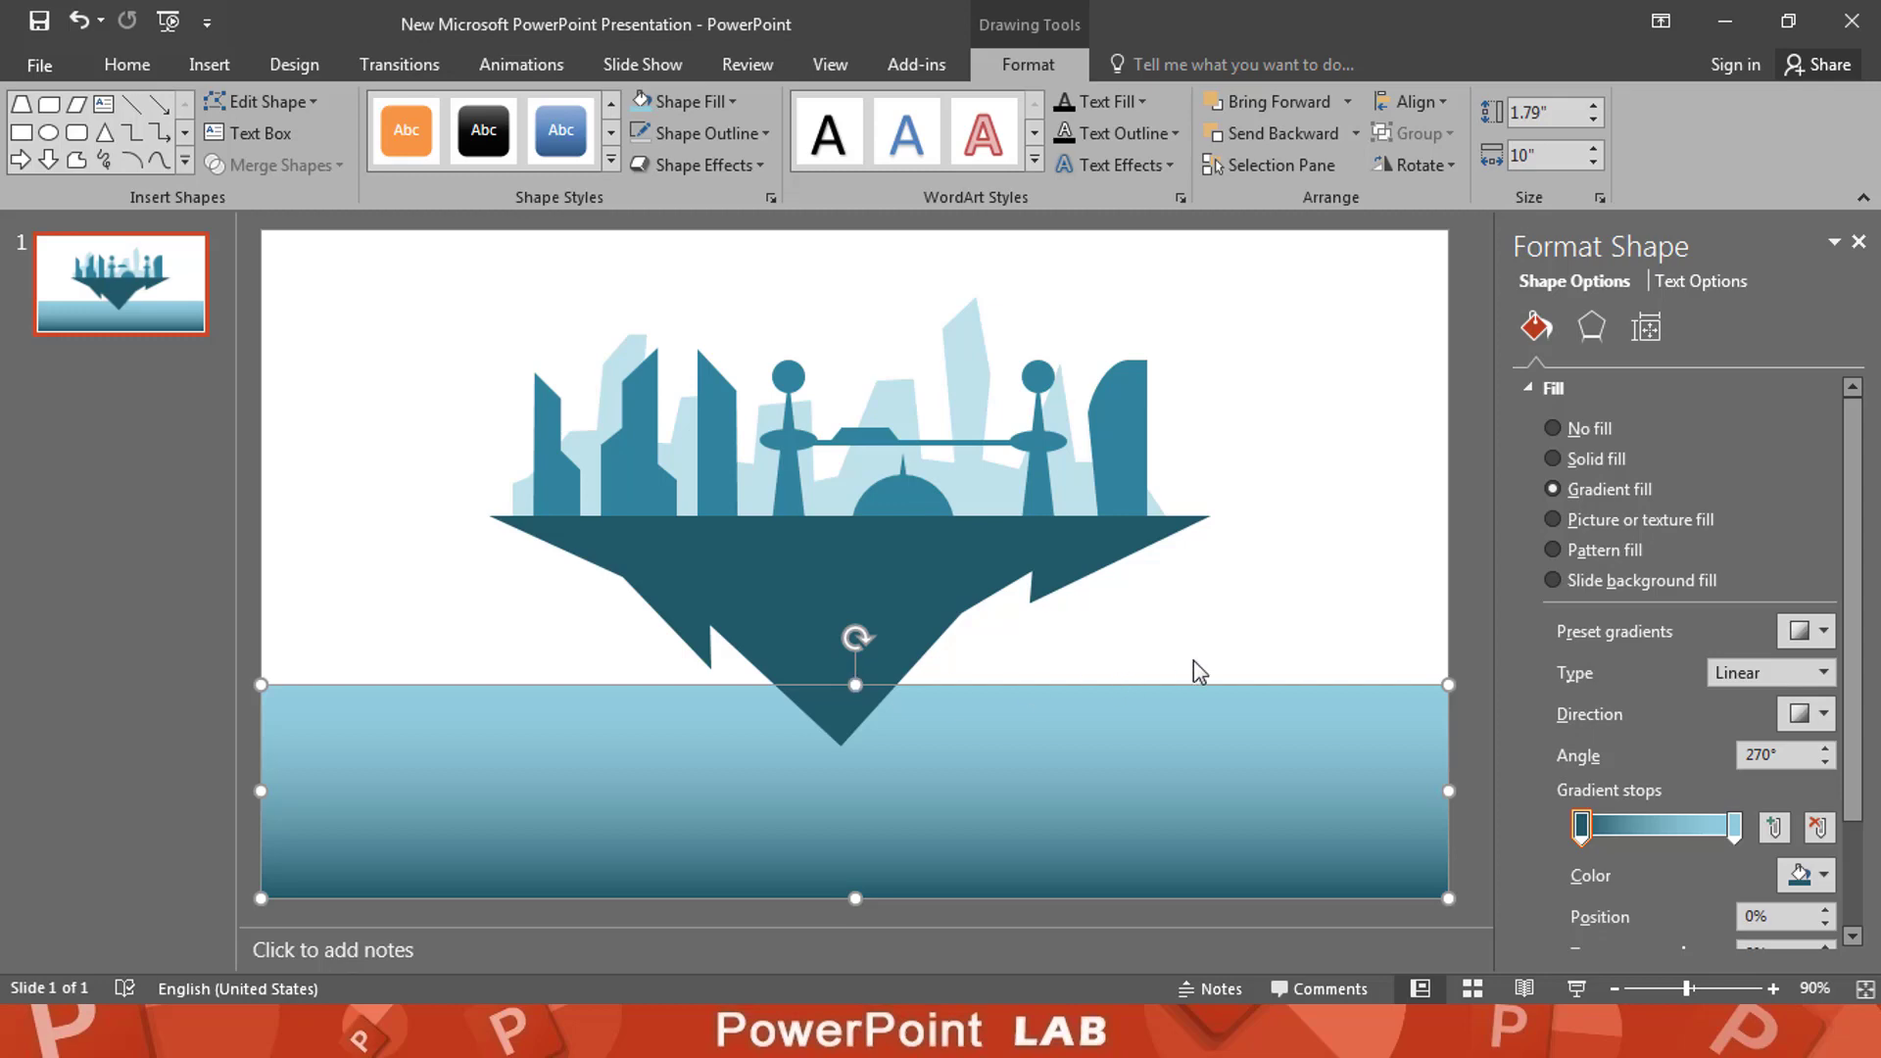
click(1193, 672)
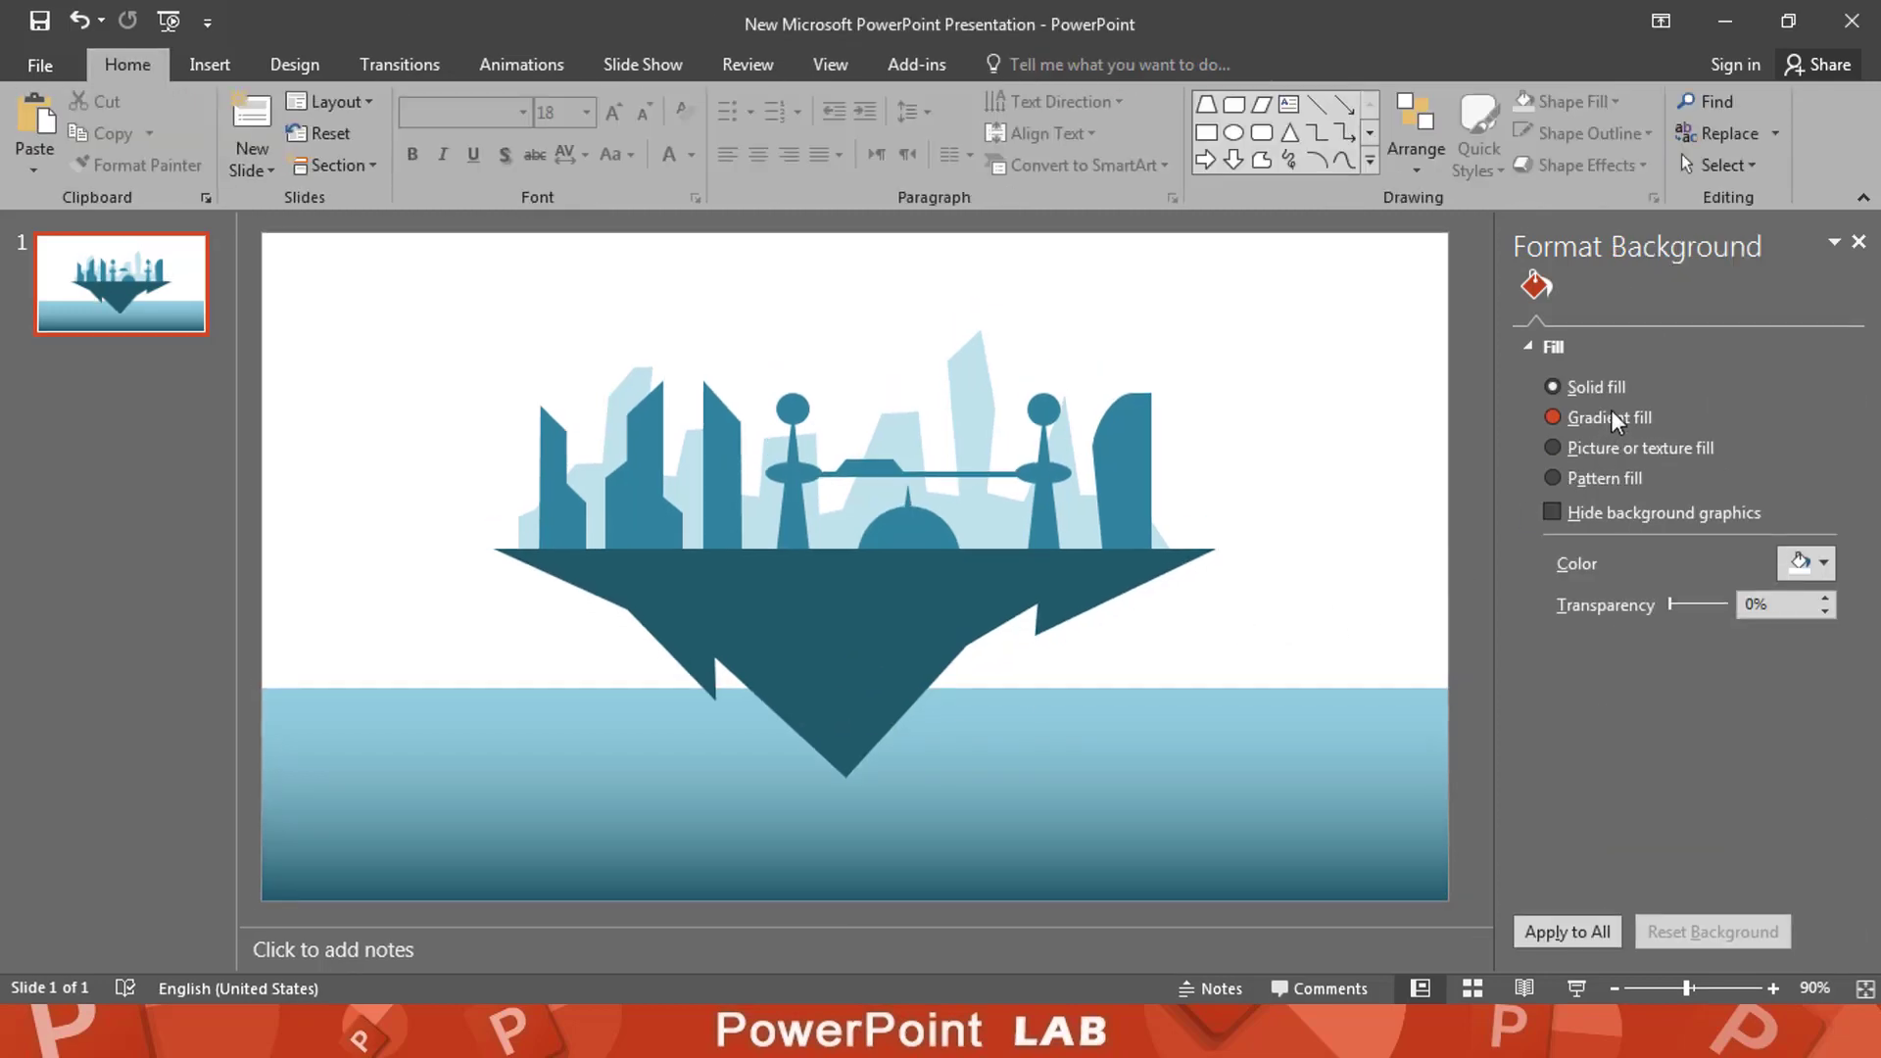
Step: Fill the slide background light blue and make the rear buildings teal at 74% transparency
click(1817, 565)
click(1752, 703)
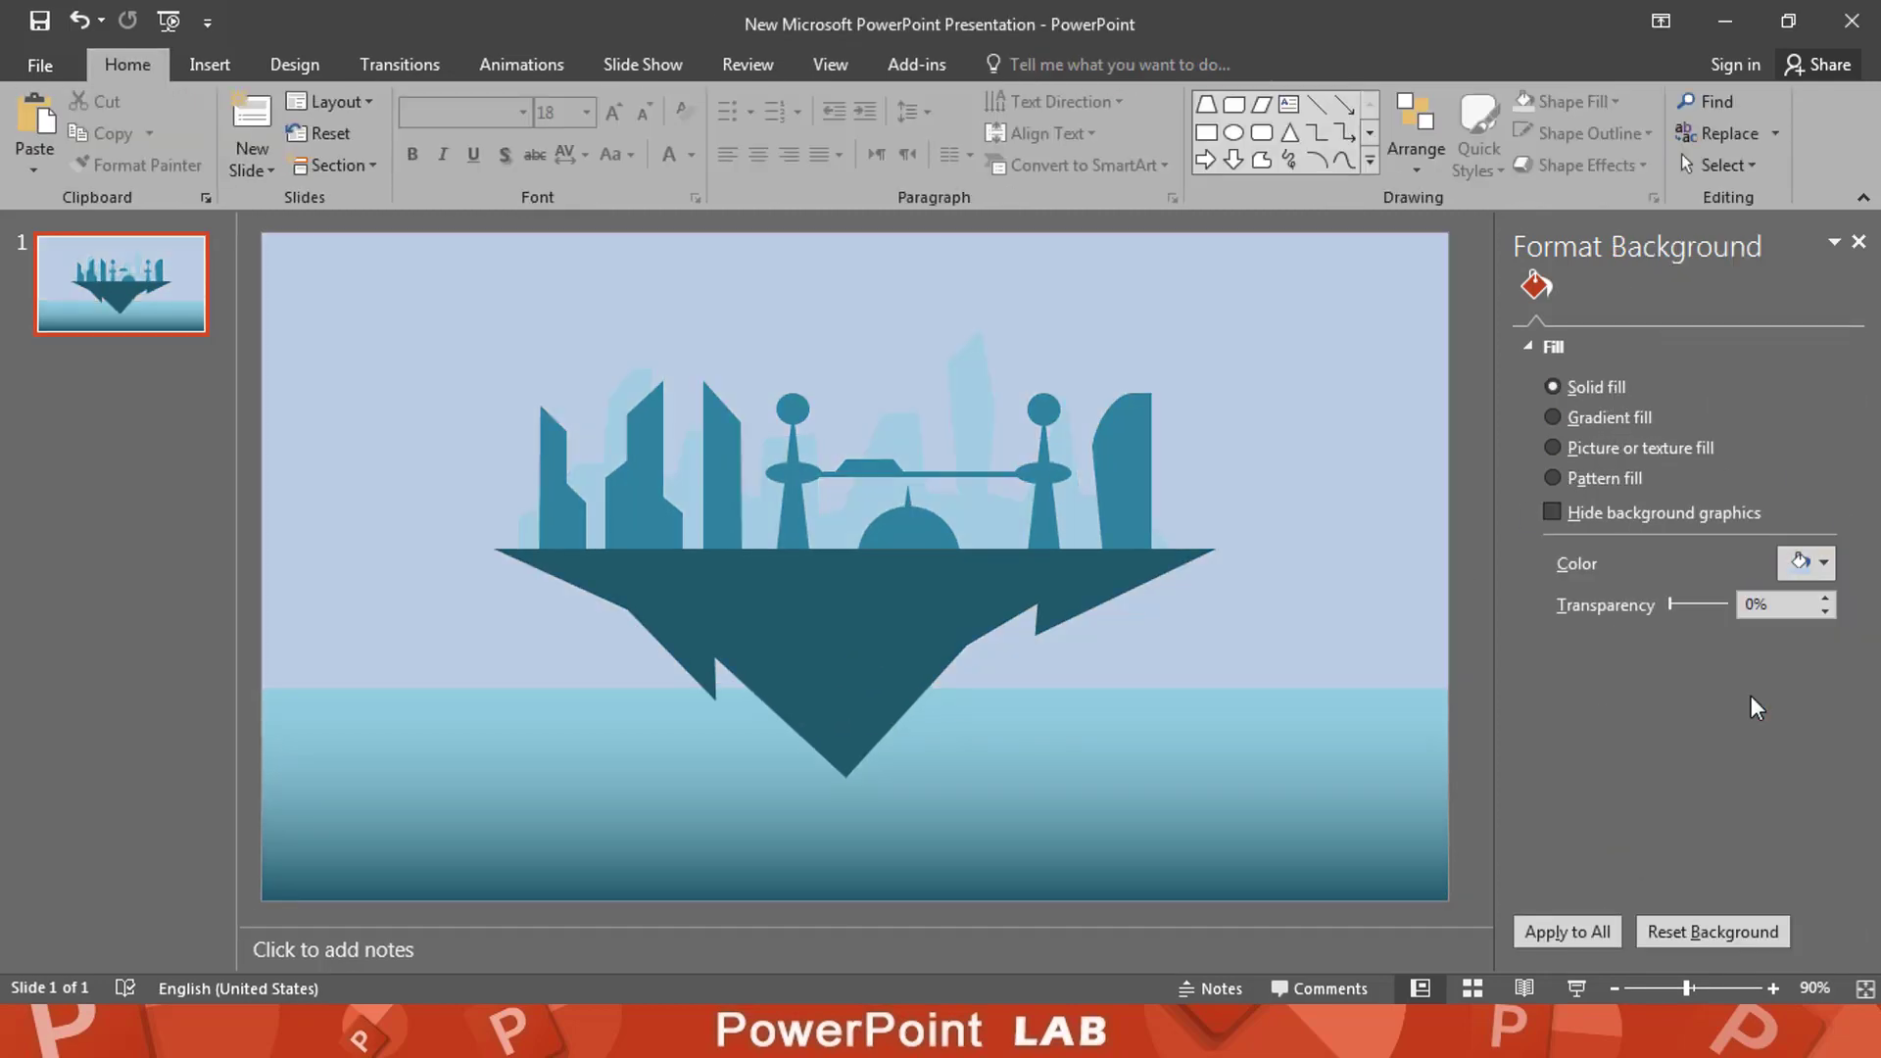
click(969, 398)
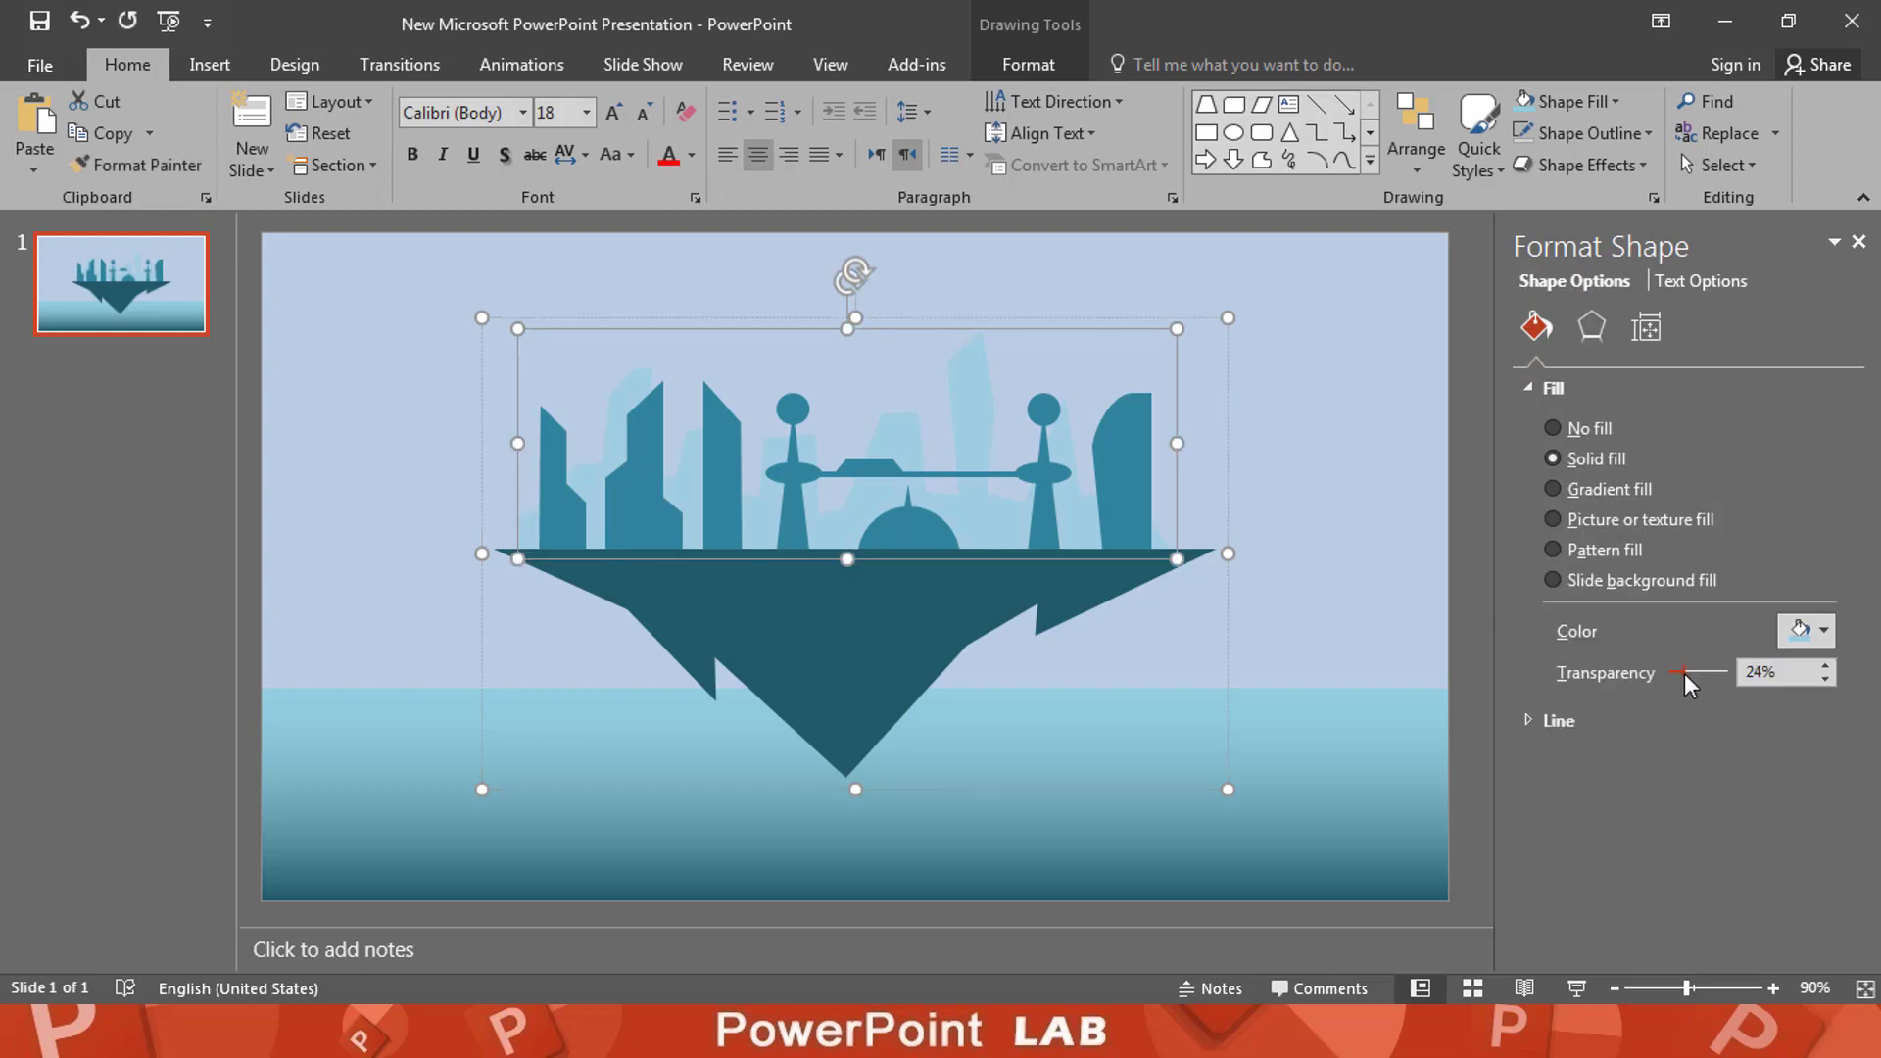
click(1805, 630)
click(1842, 778)
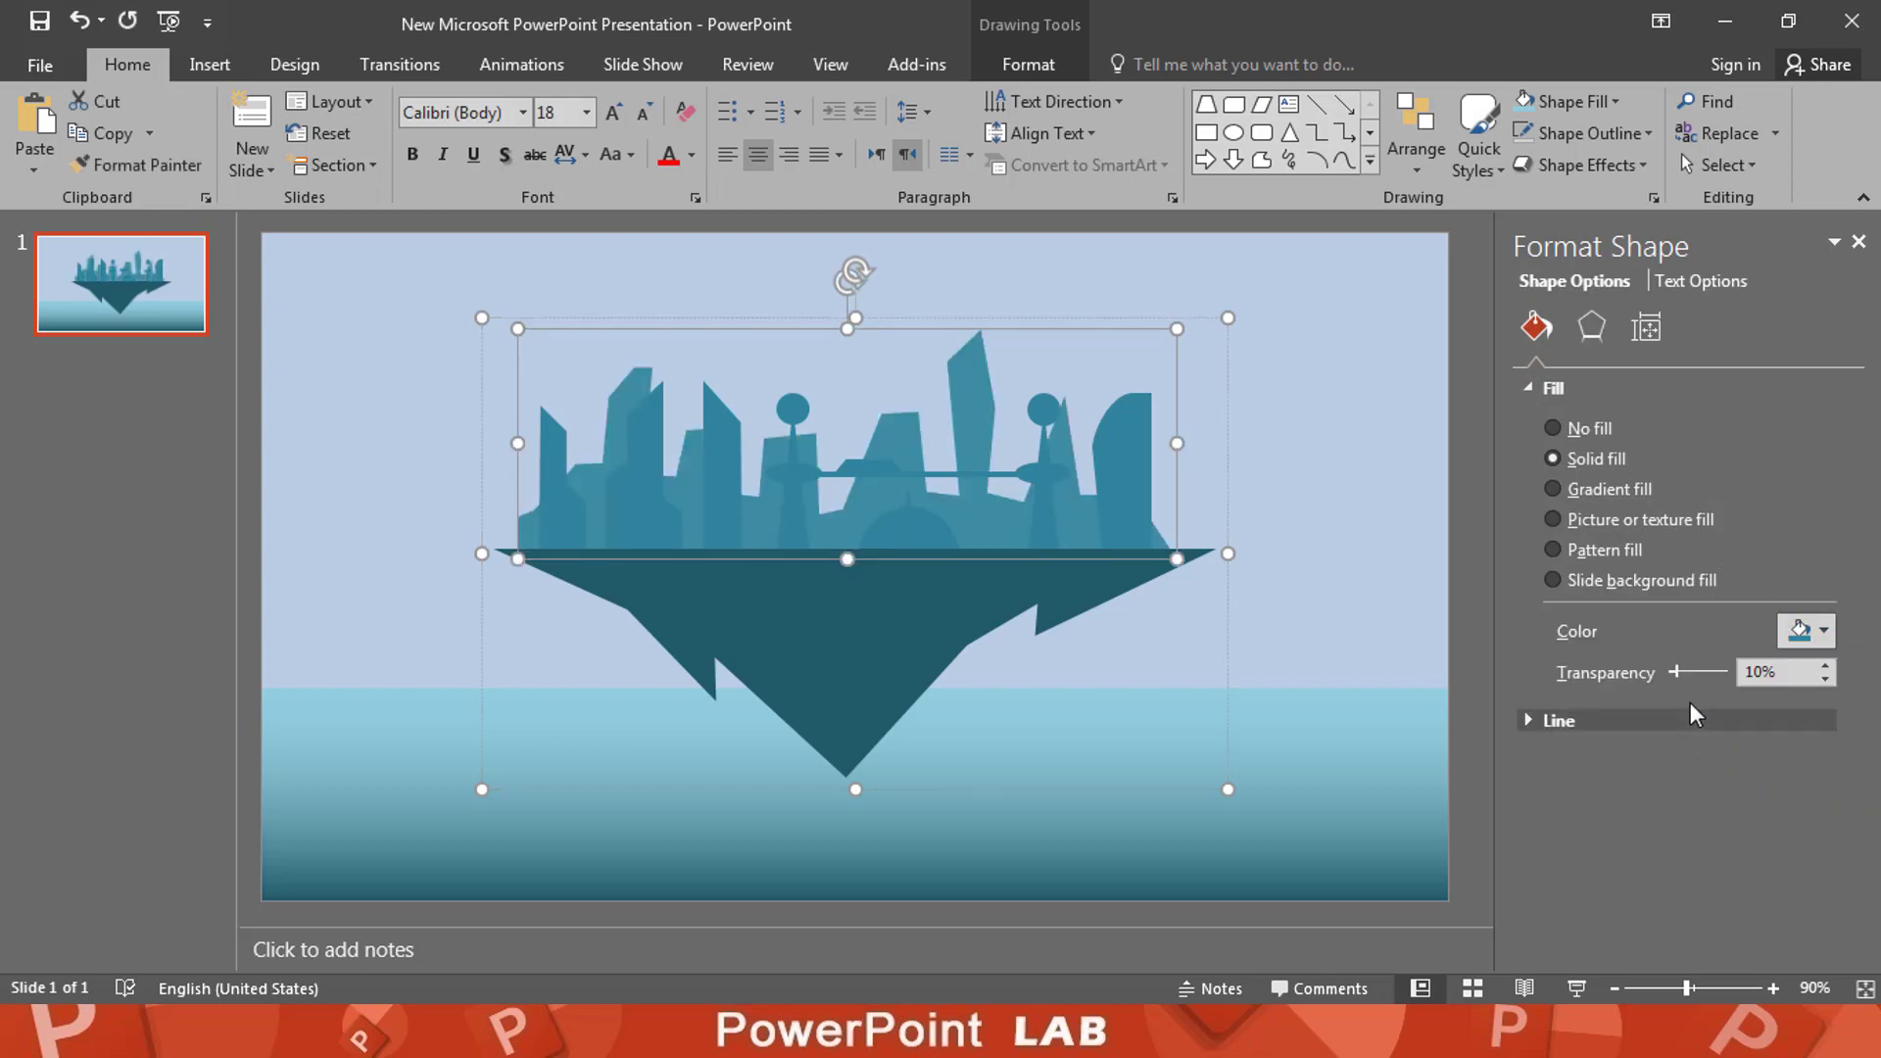
drag(1672, 672, 1717, 691)
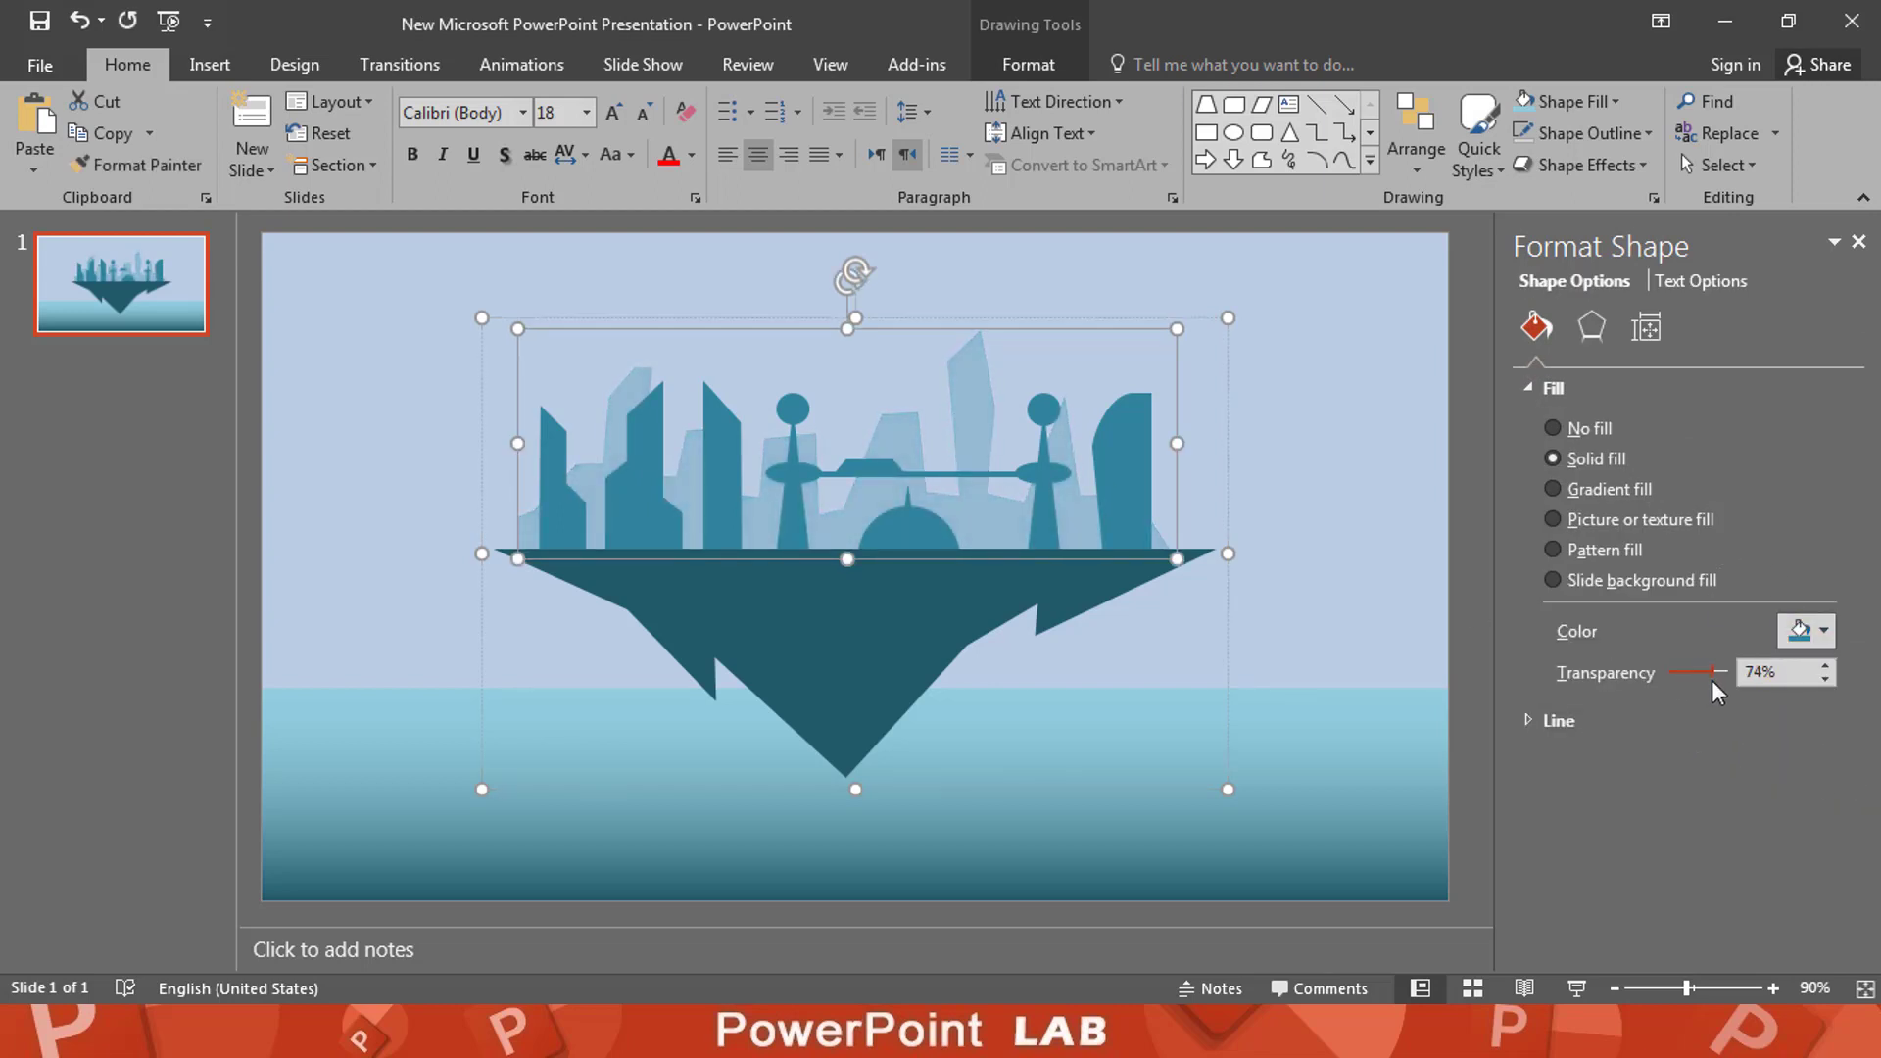
click(1447, 500)
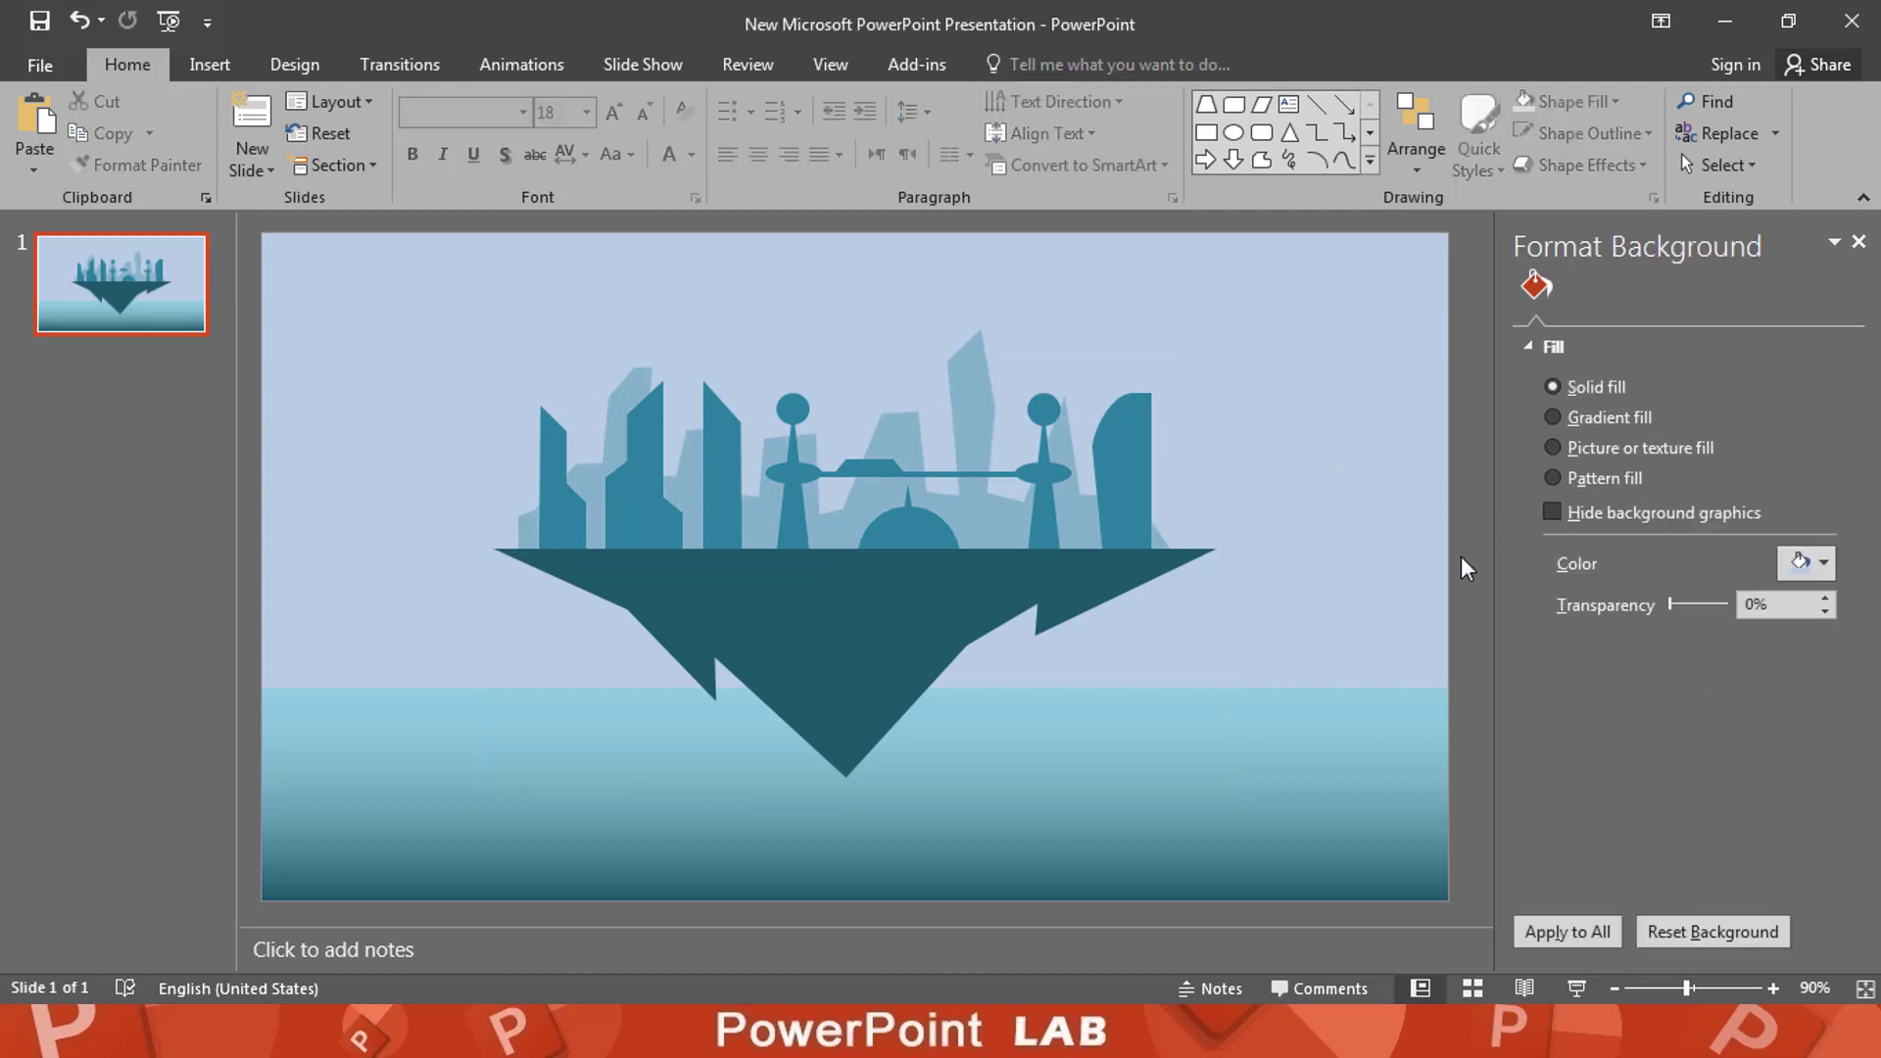
click(1858, 242)
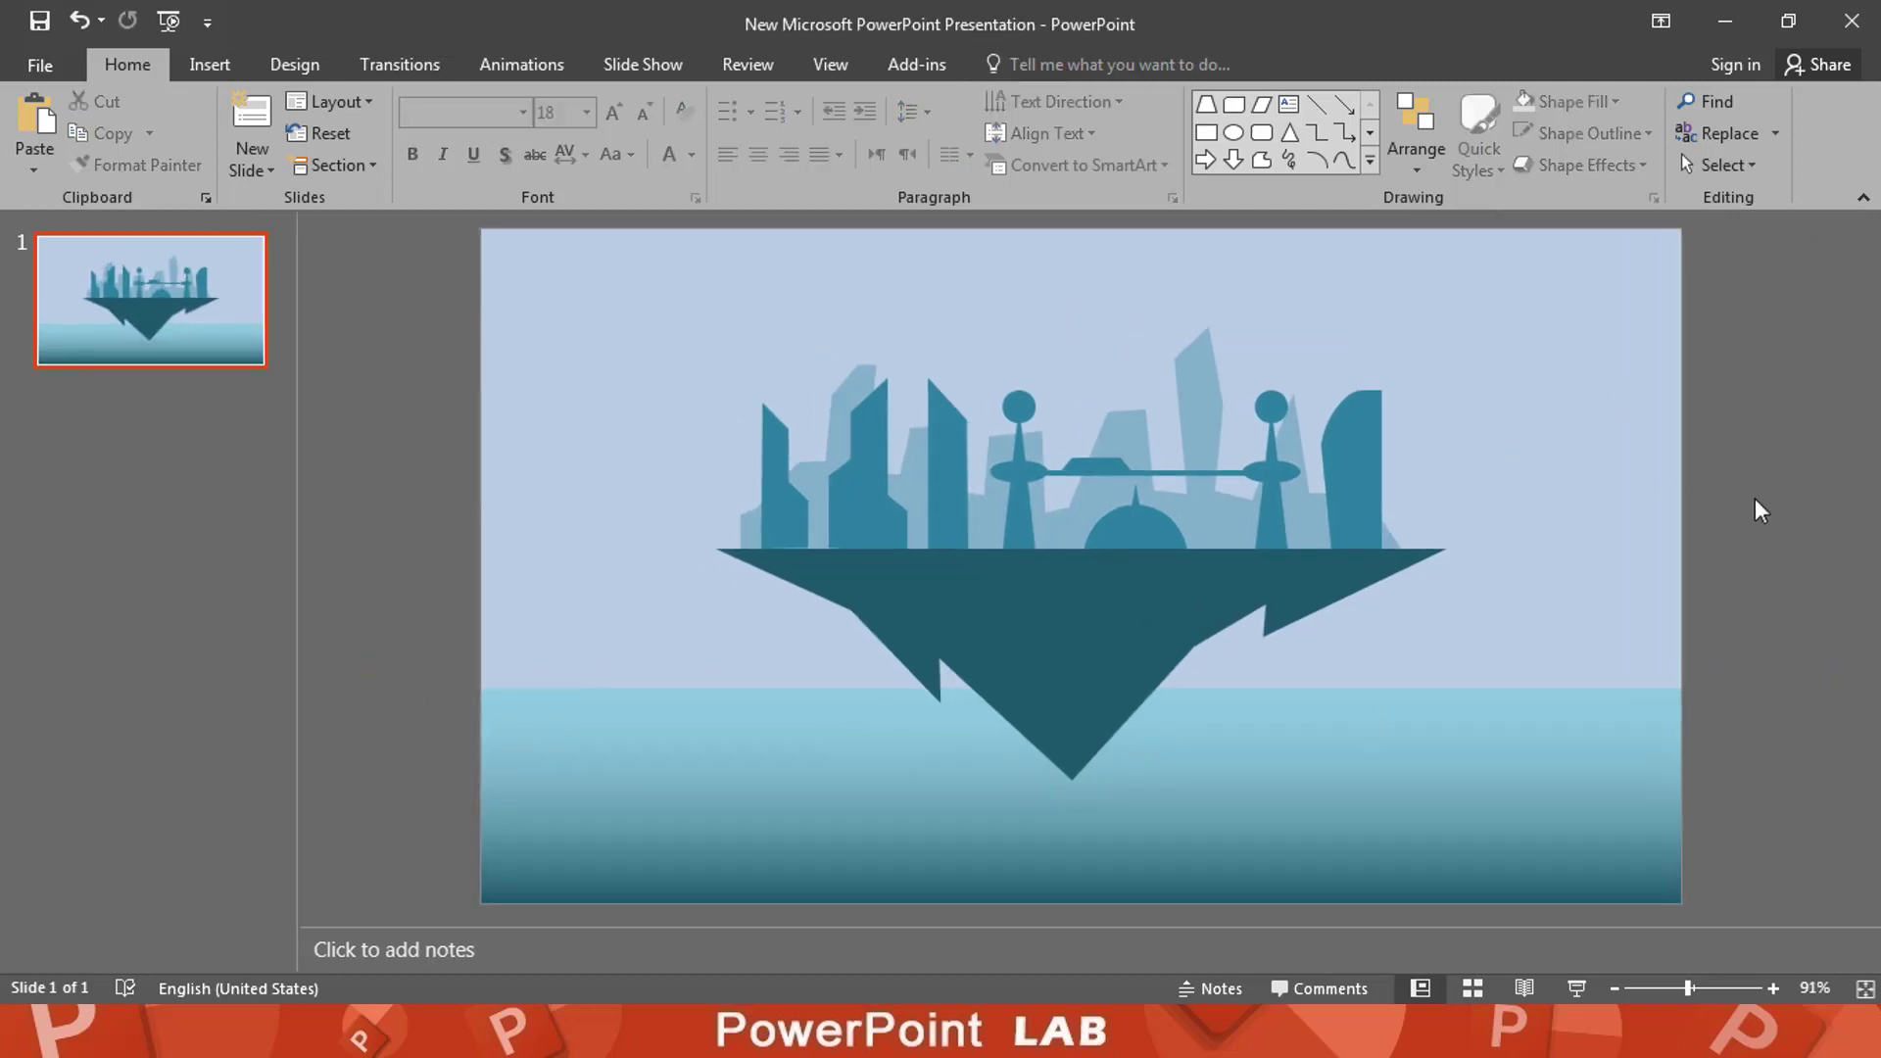
click(203, 66)
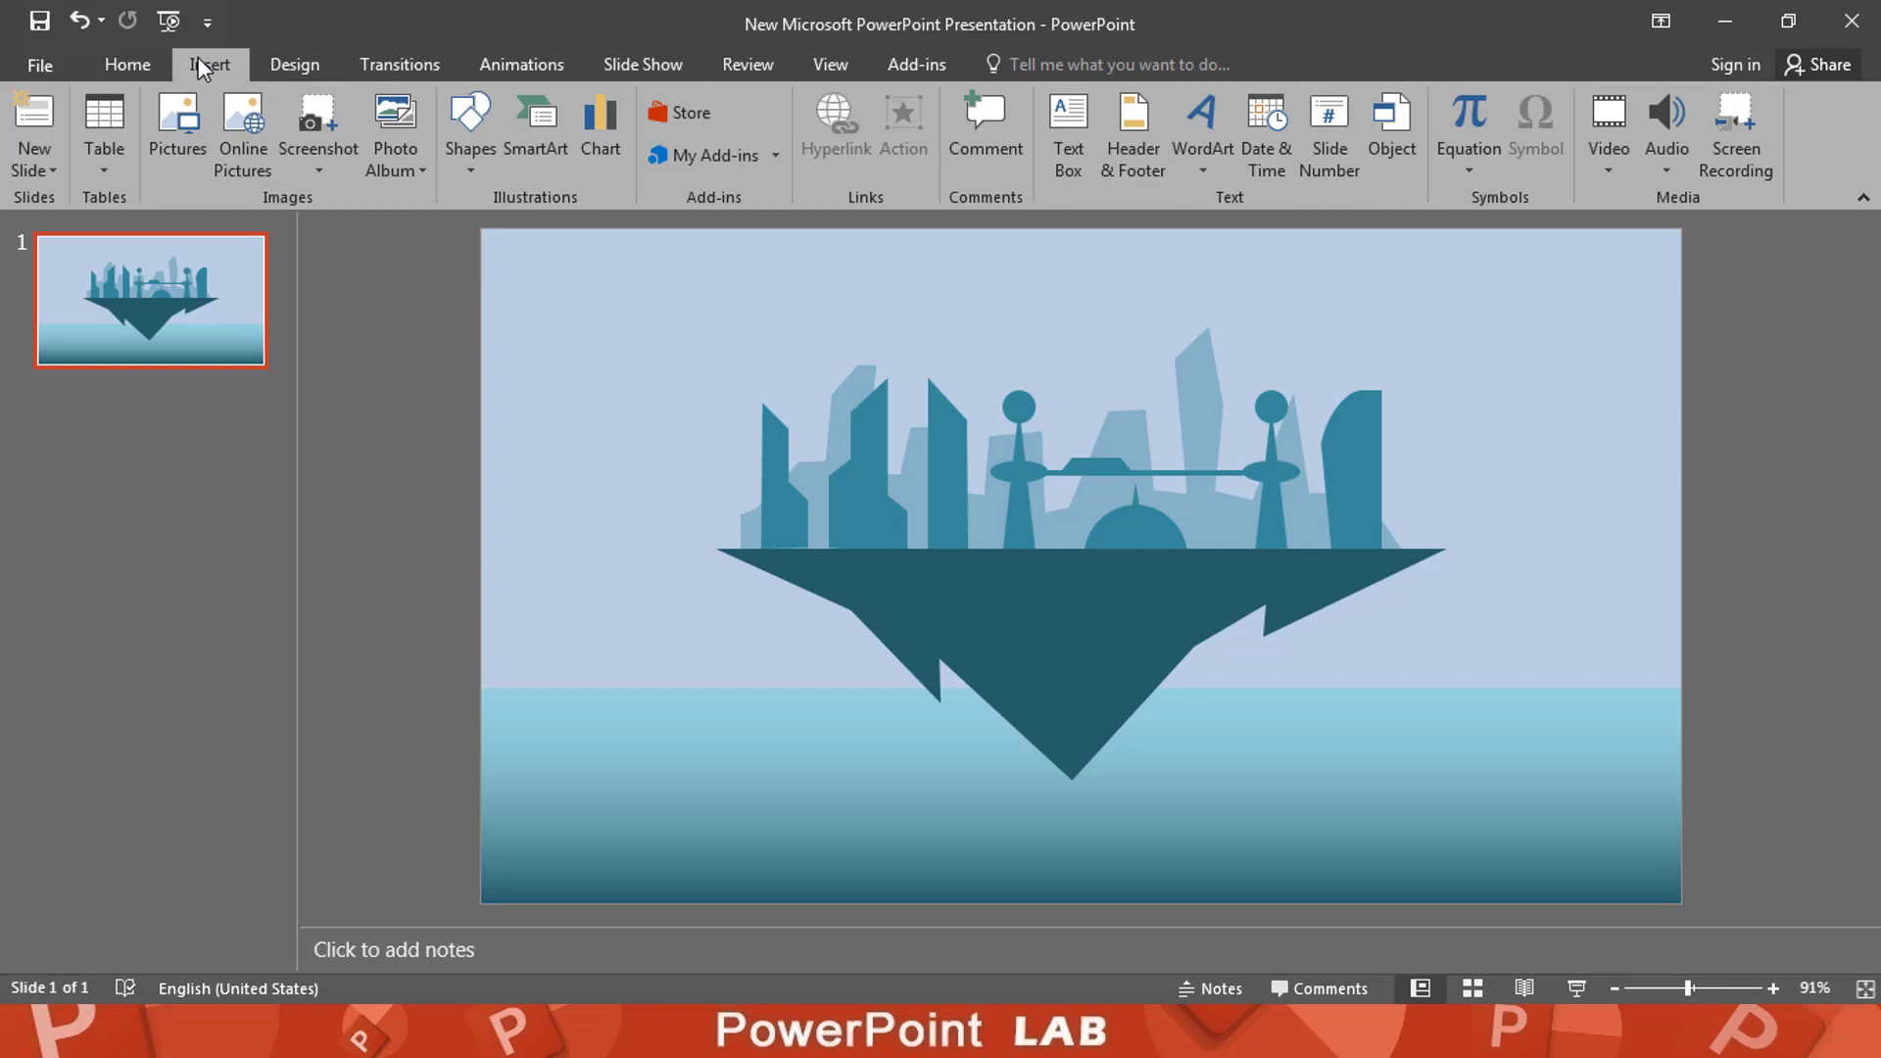
Step: Draw a thin white rounded-rectangle bar in the lower-left sea
click(471, 133)
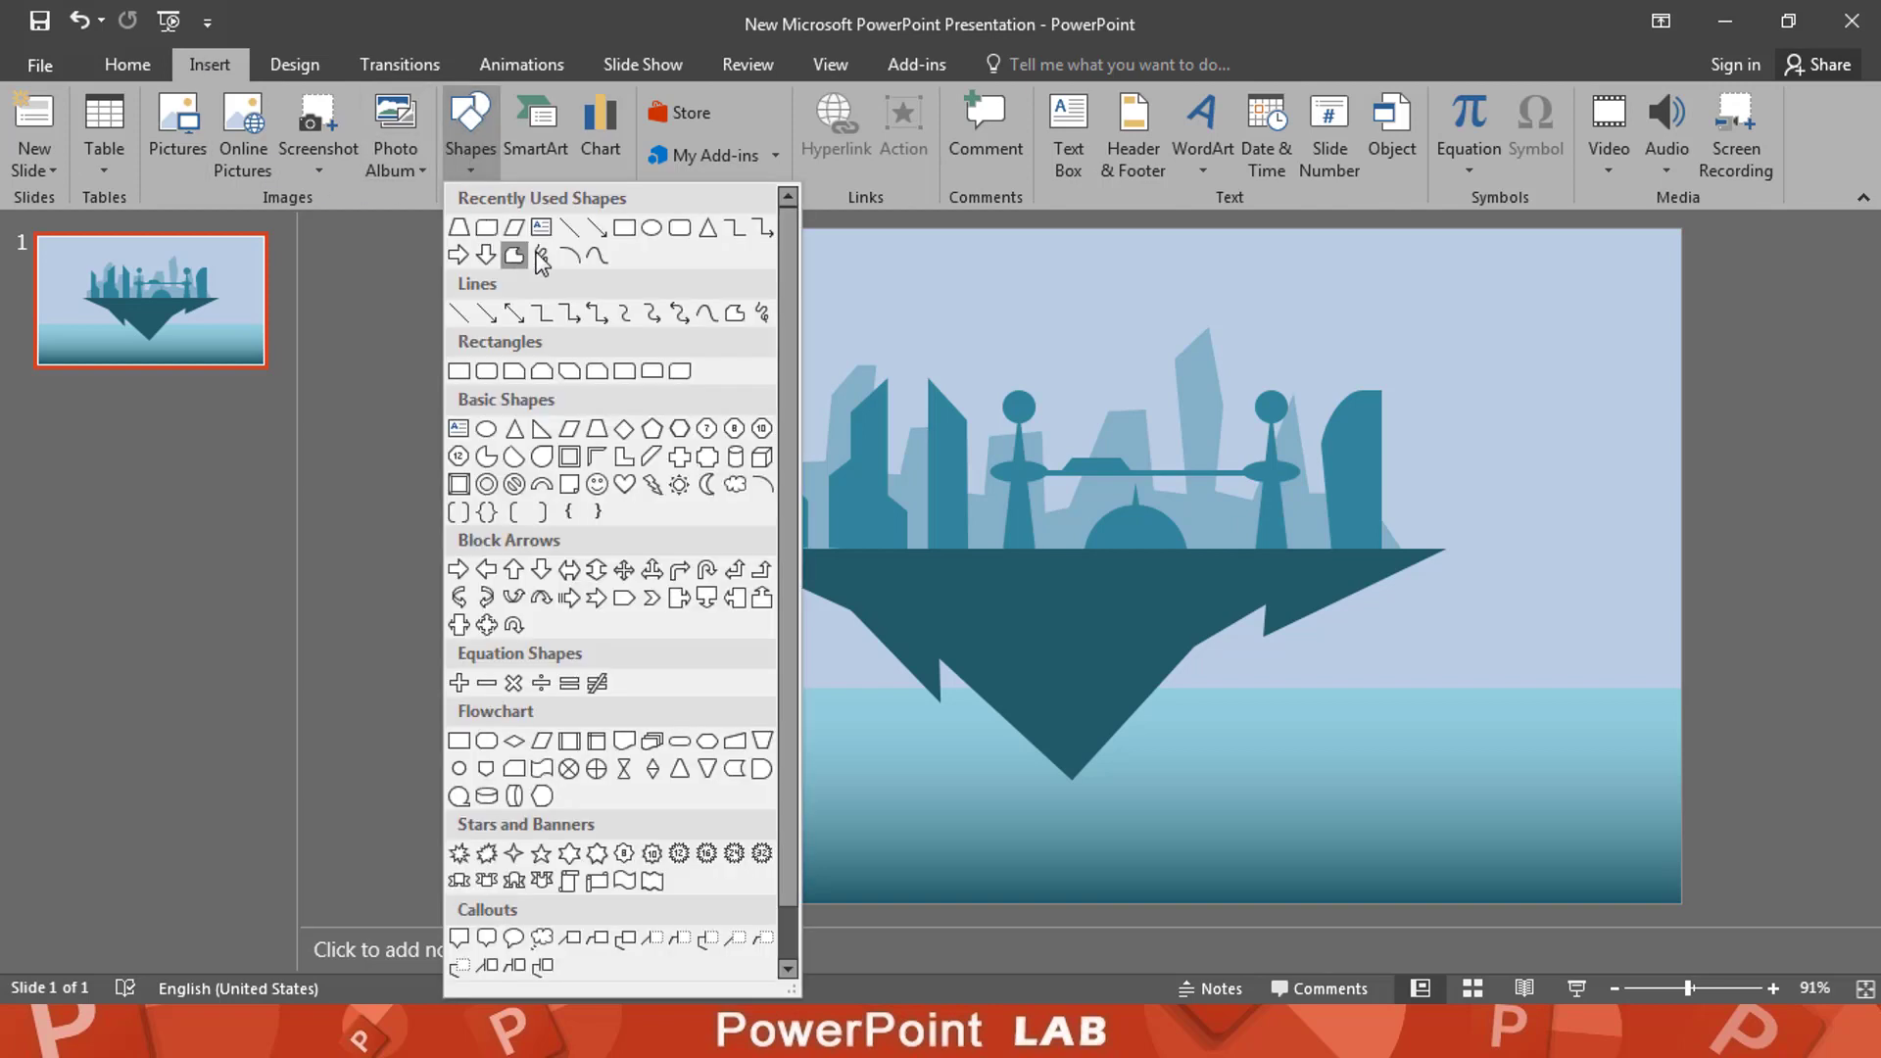
click(675, 233)
drag(1003, 780, 561, 835)
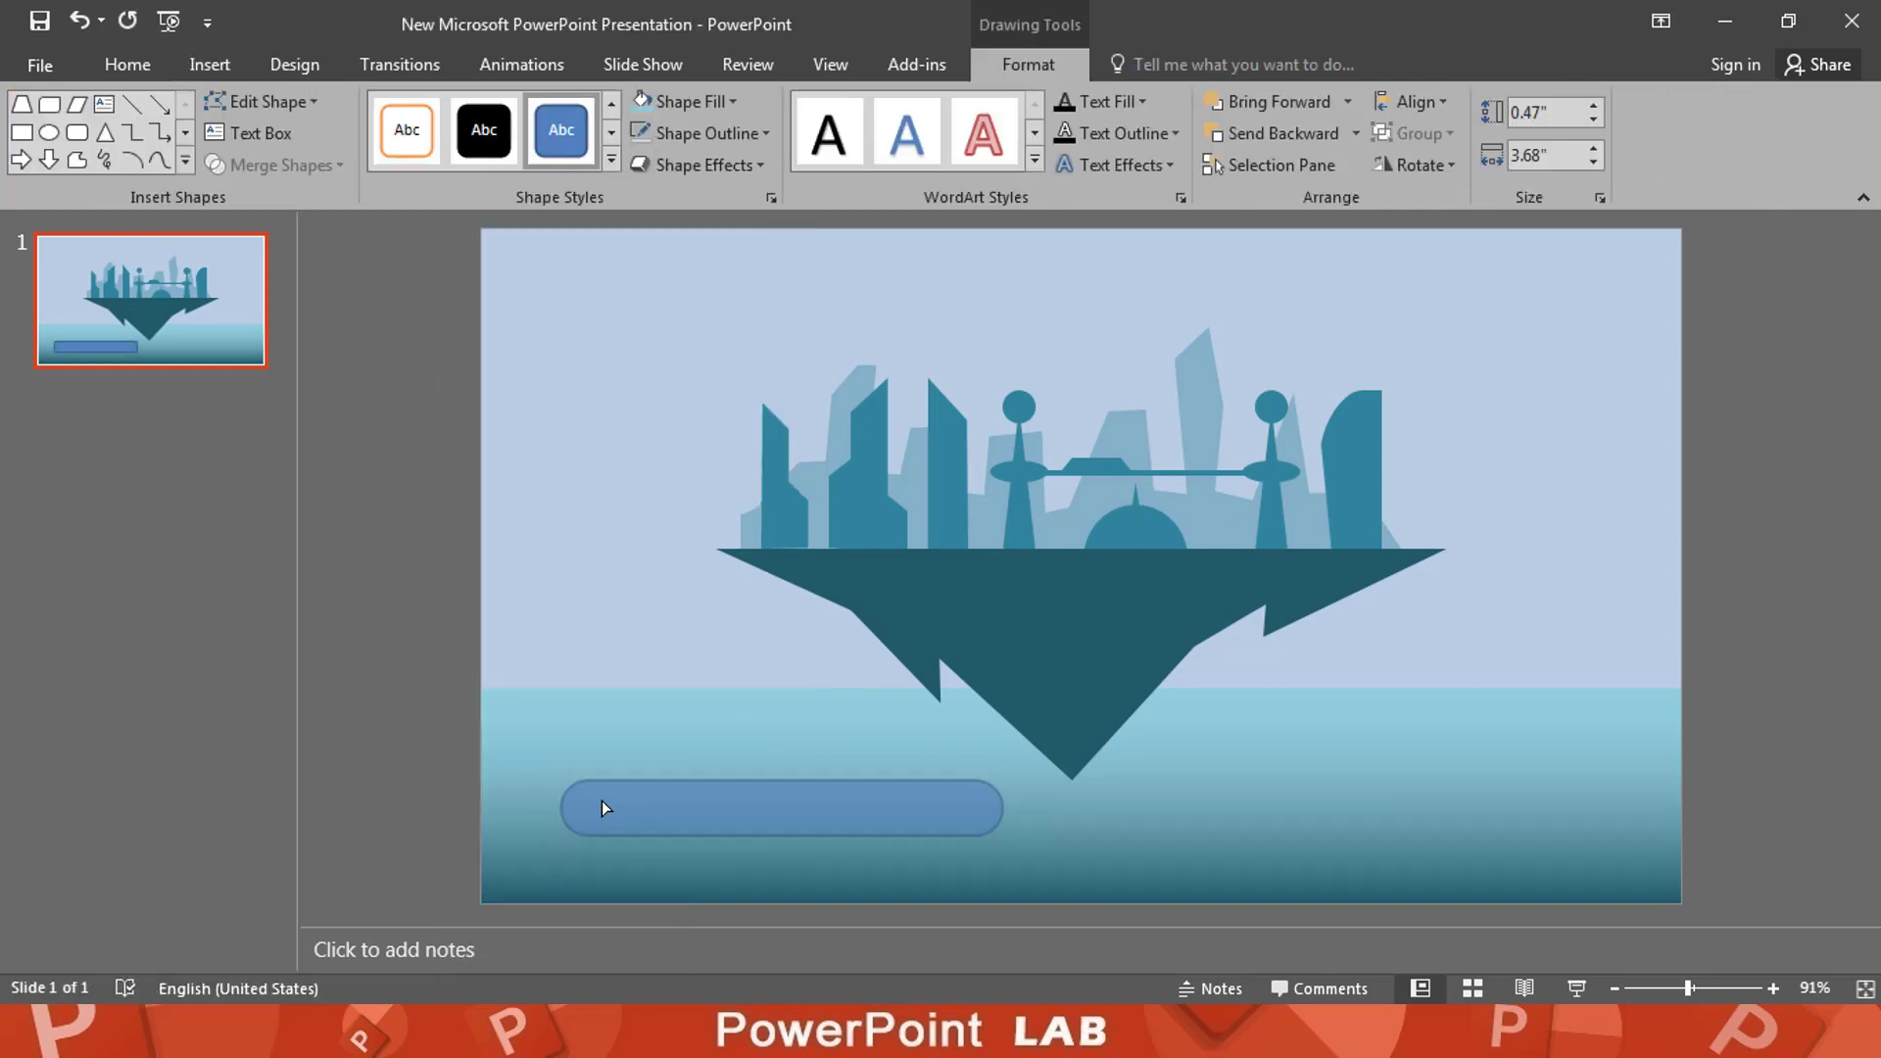
click(774, 790)
drag(780, 782, 781, 827)
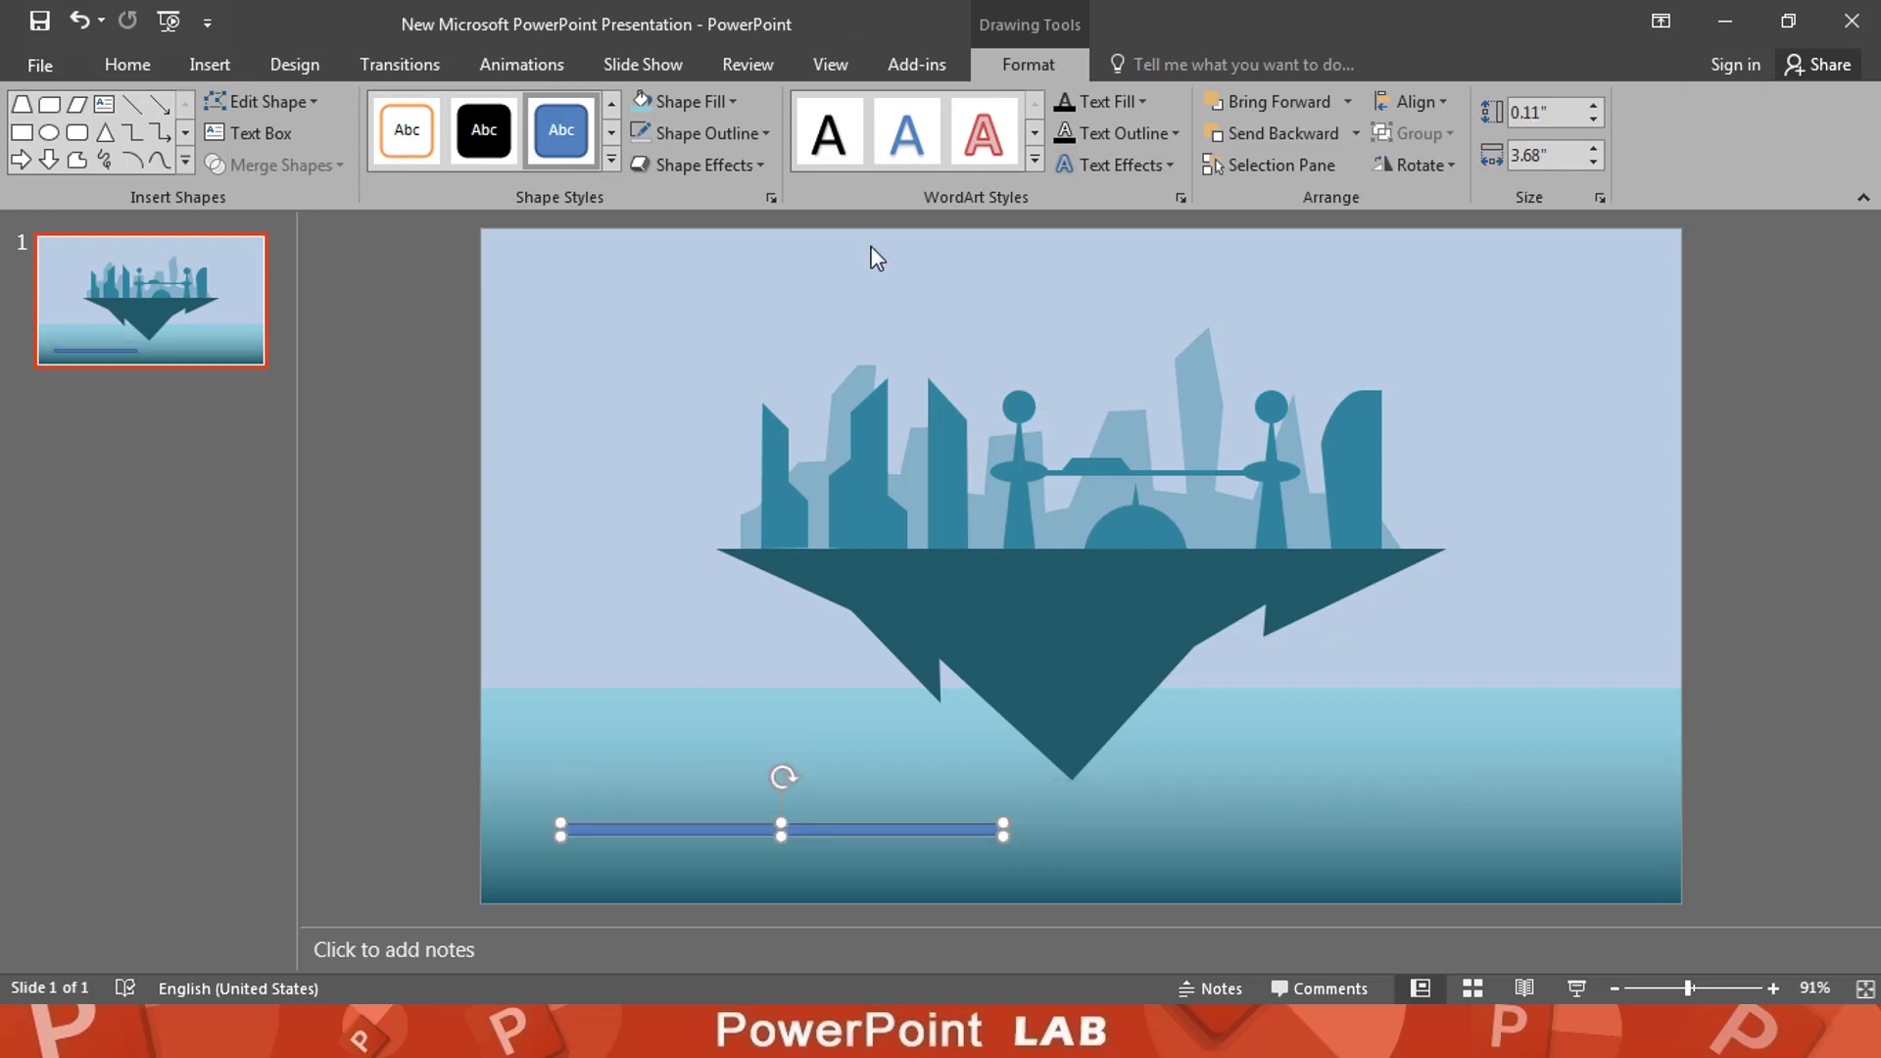
click(676, 102)
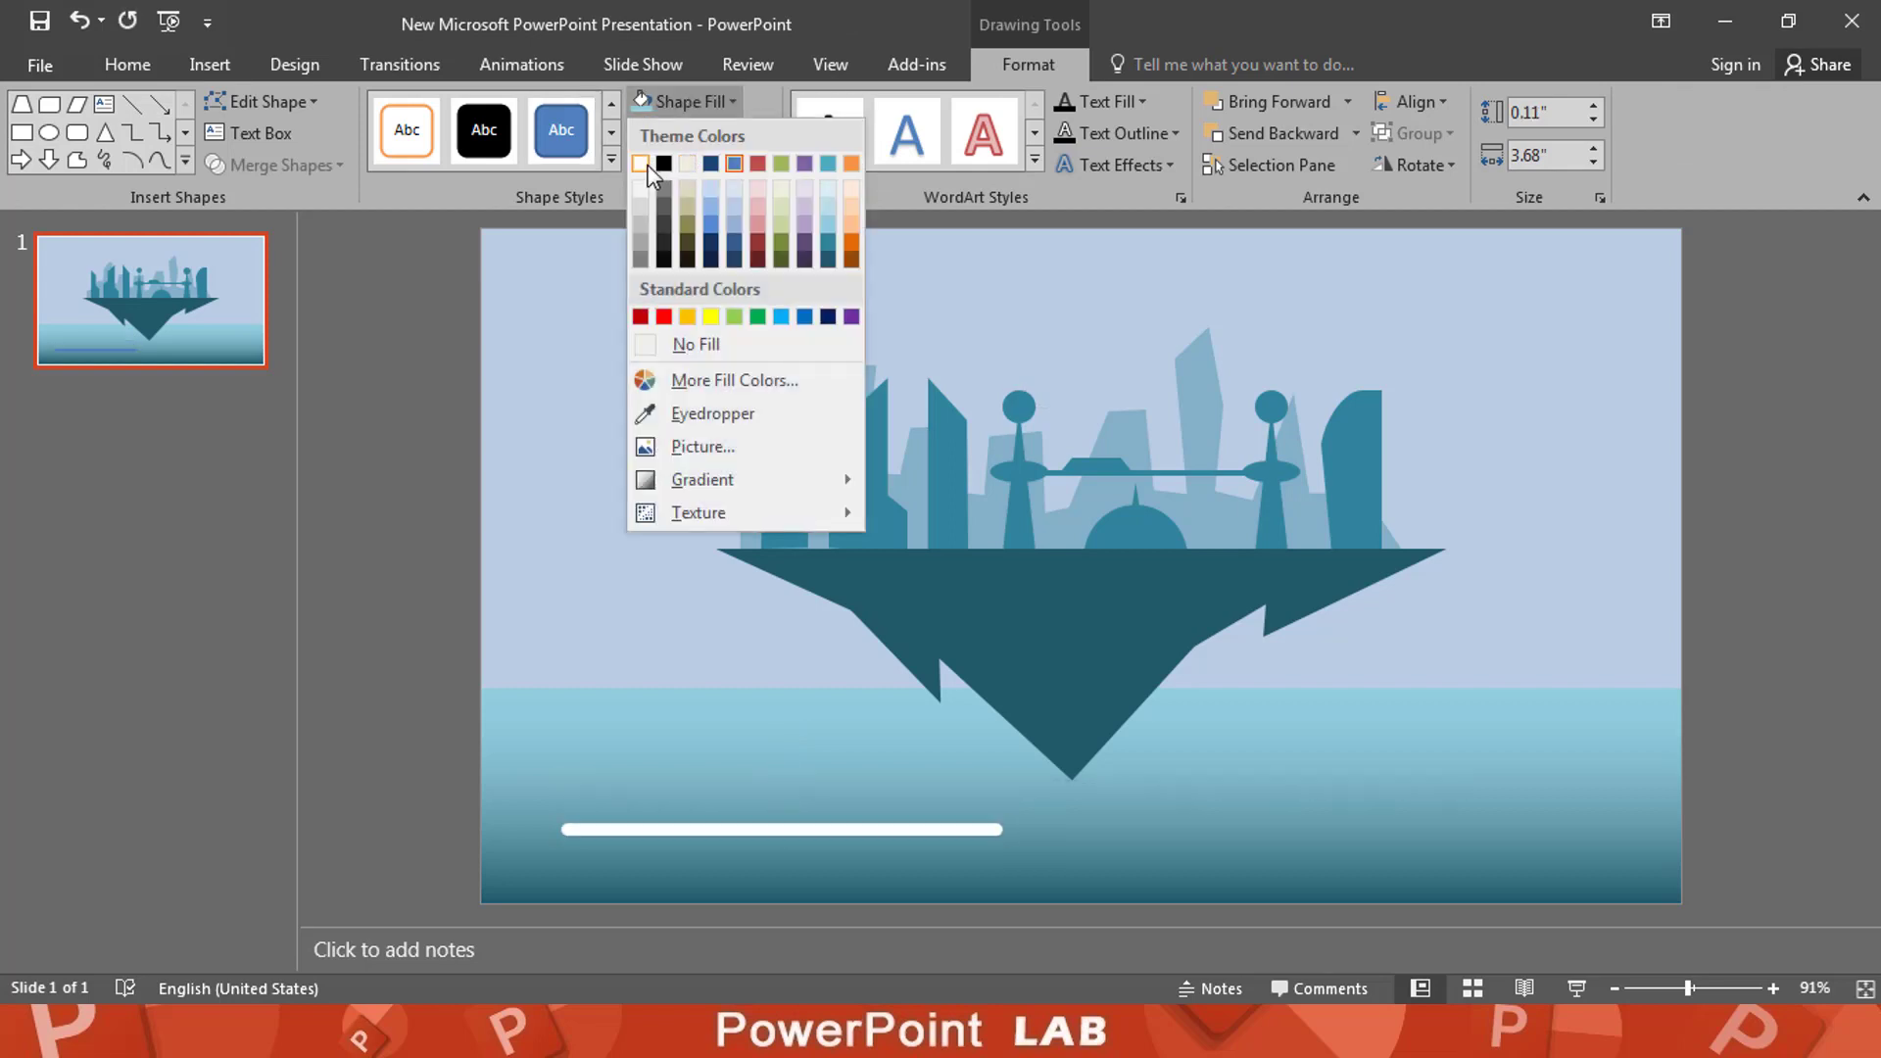
click(641, 189)
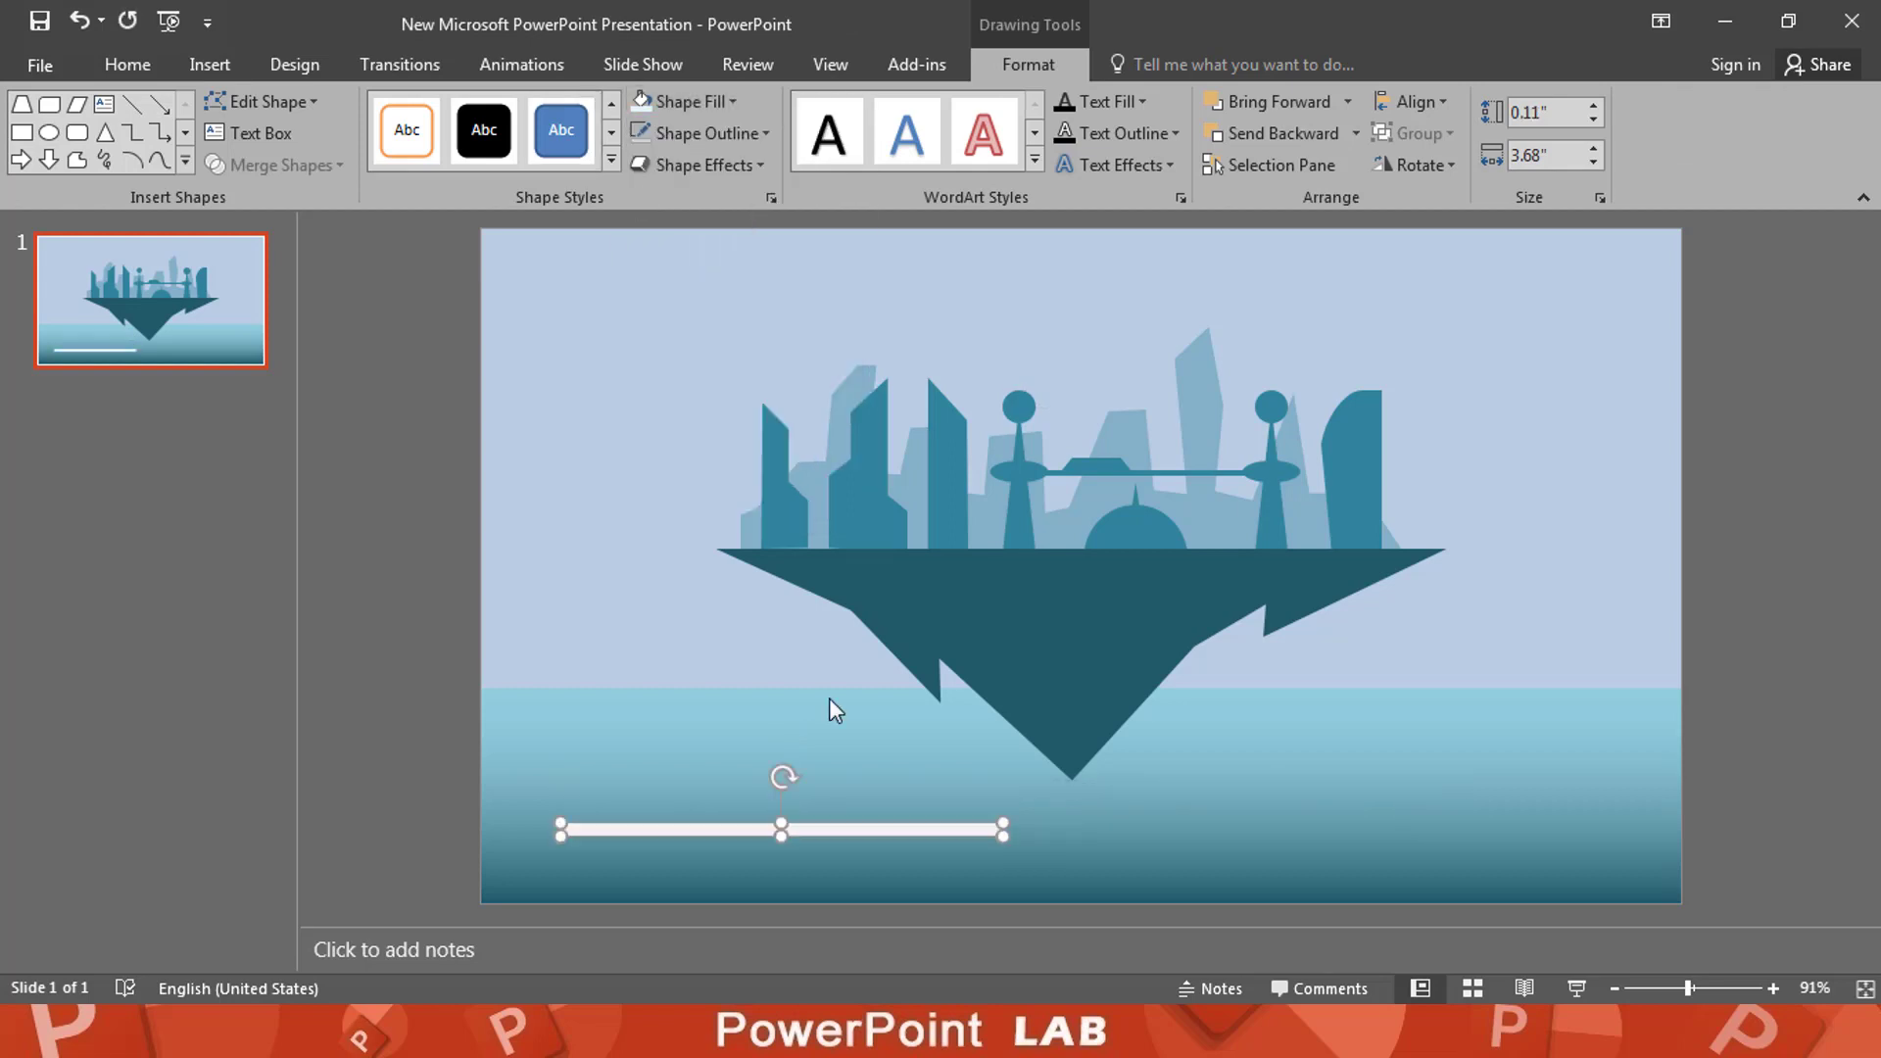
Step: Move the white bar lower-left and set its transparency to 80%
right_click(924, 830)
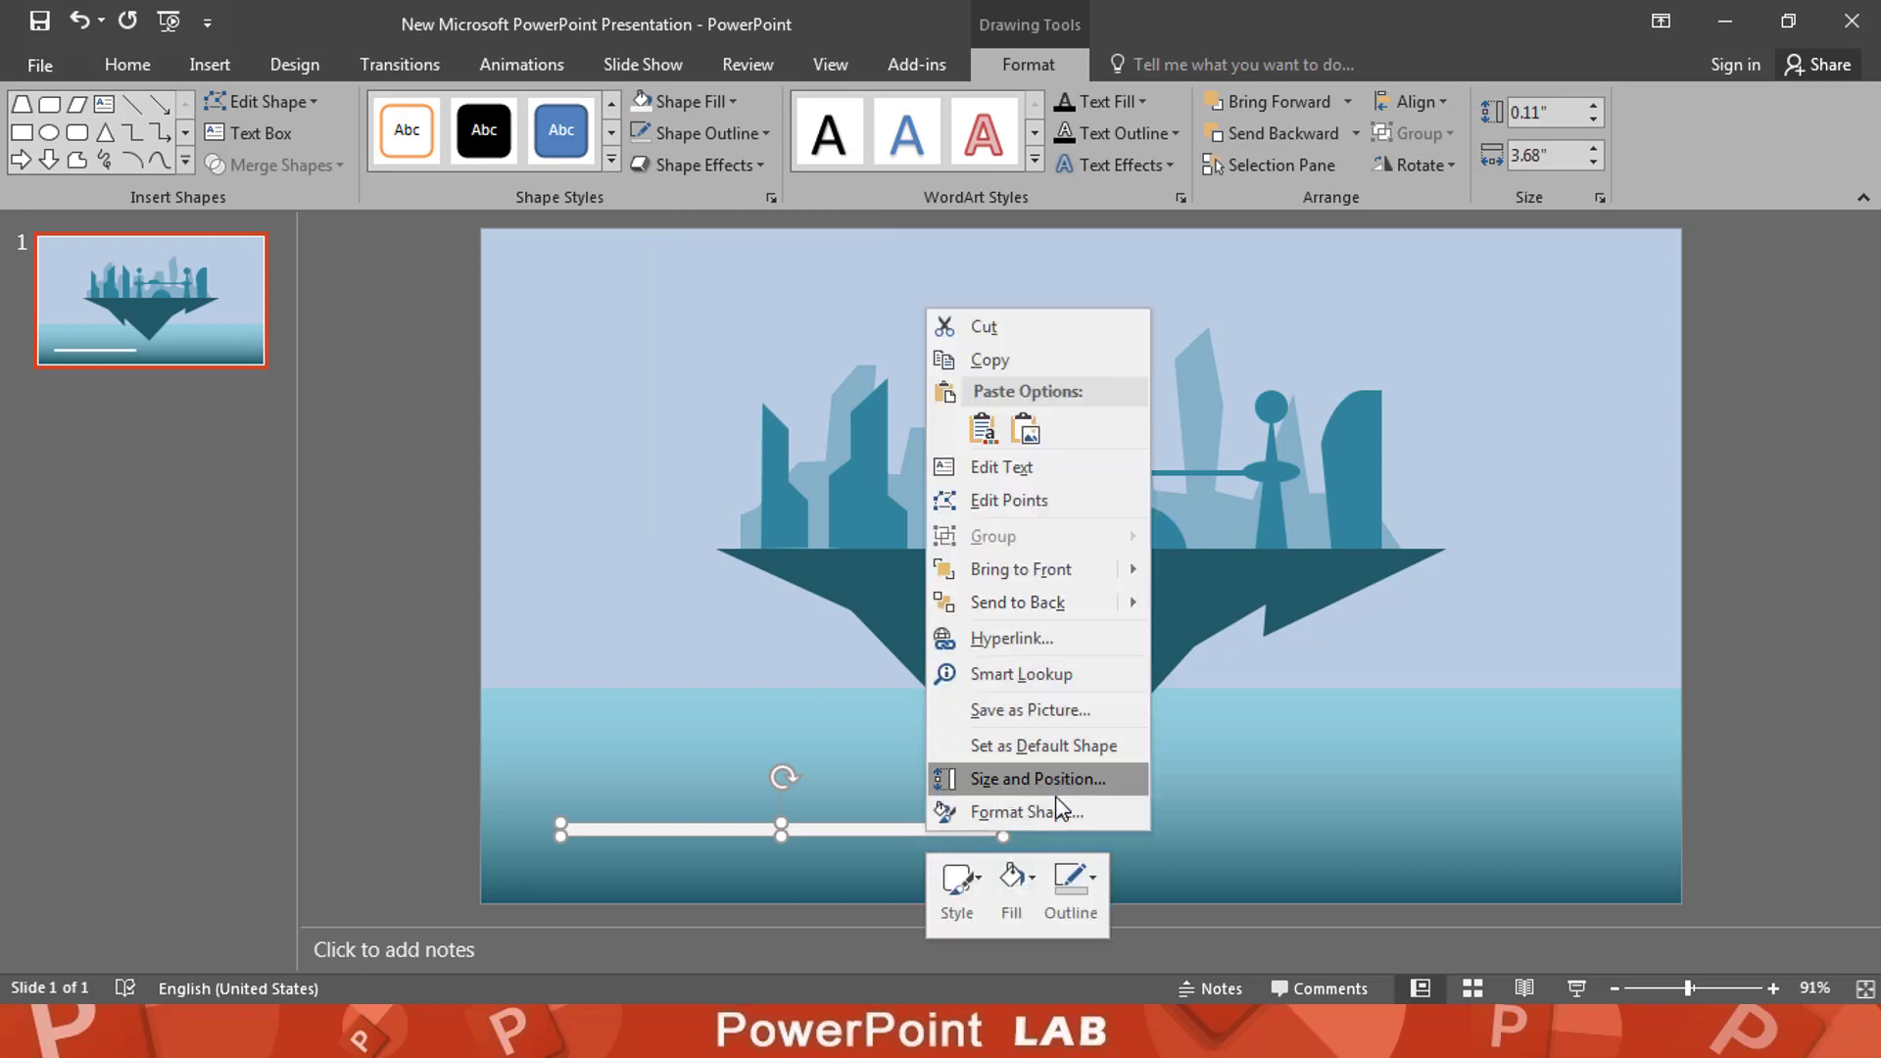
click(999, 773)
drag(1670, 671, 1705, 674)
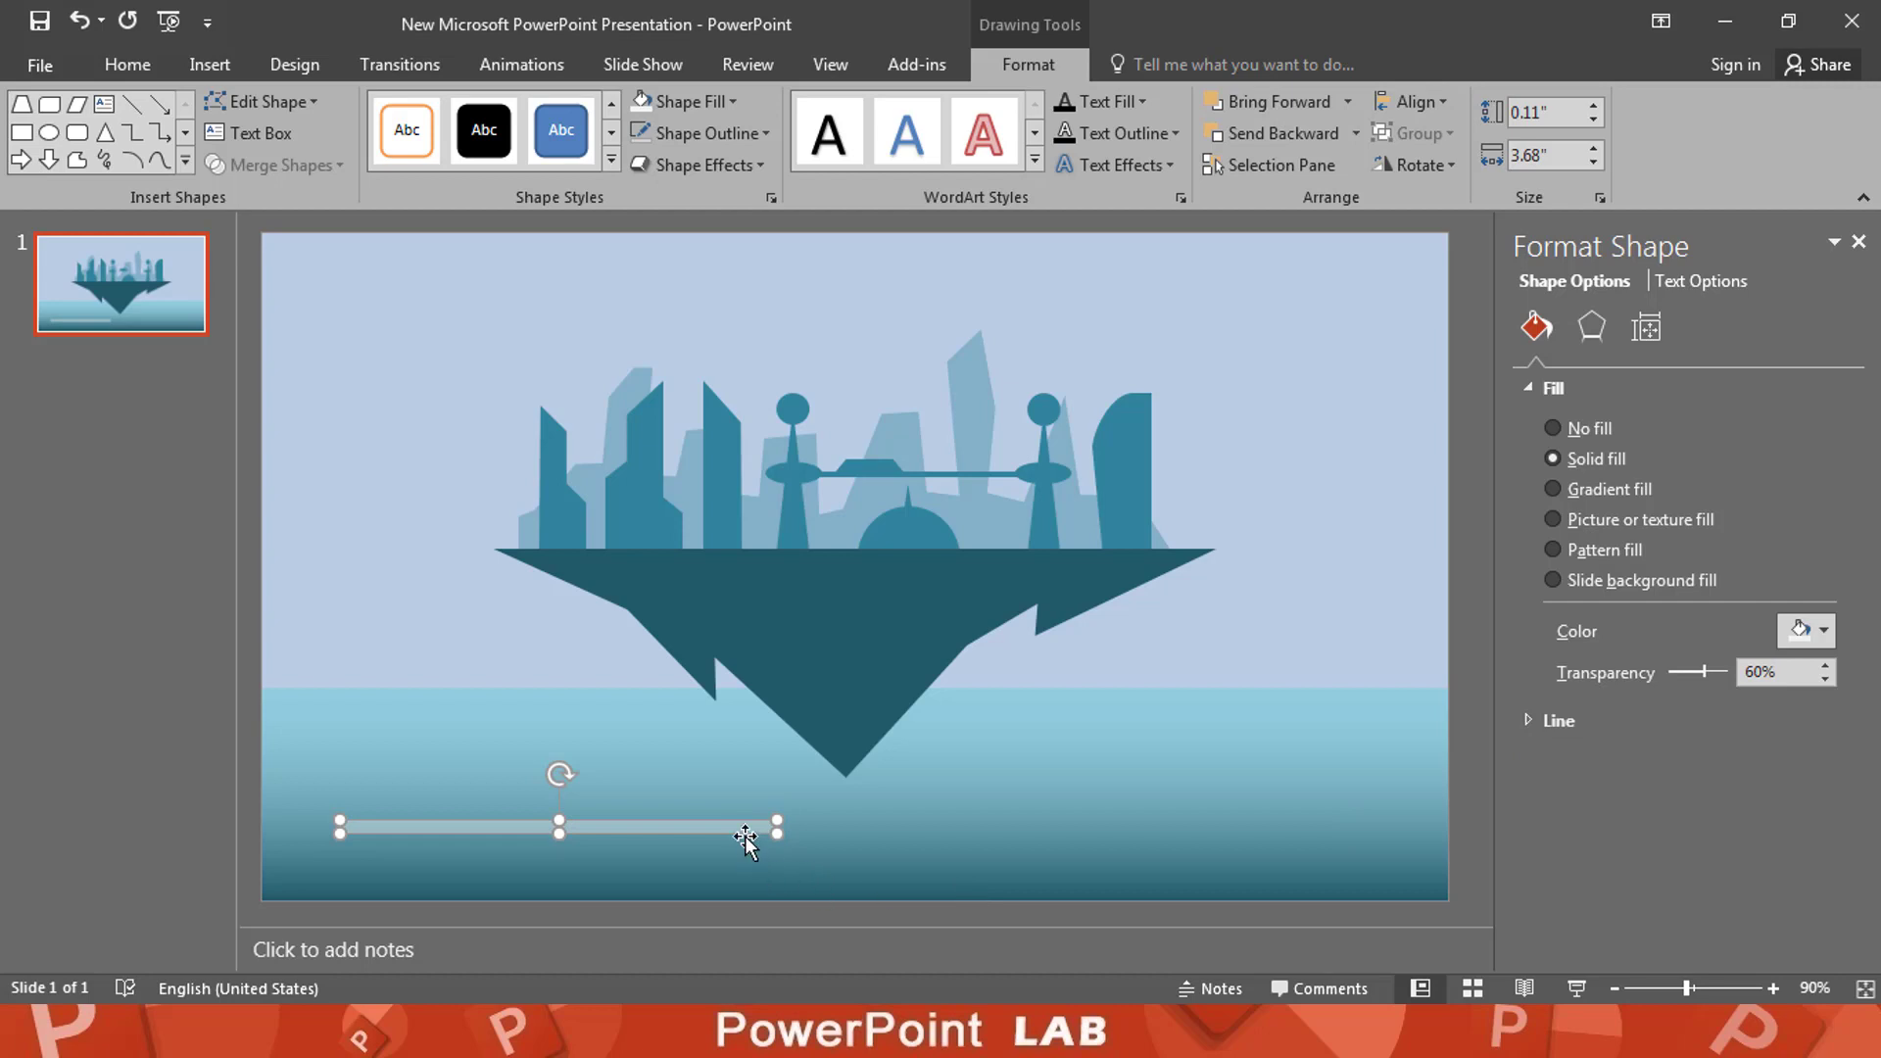
drag(745, 838, 708, 867)
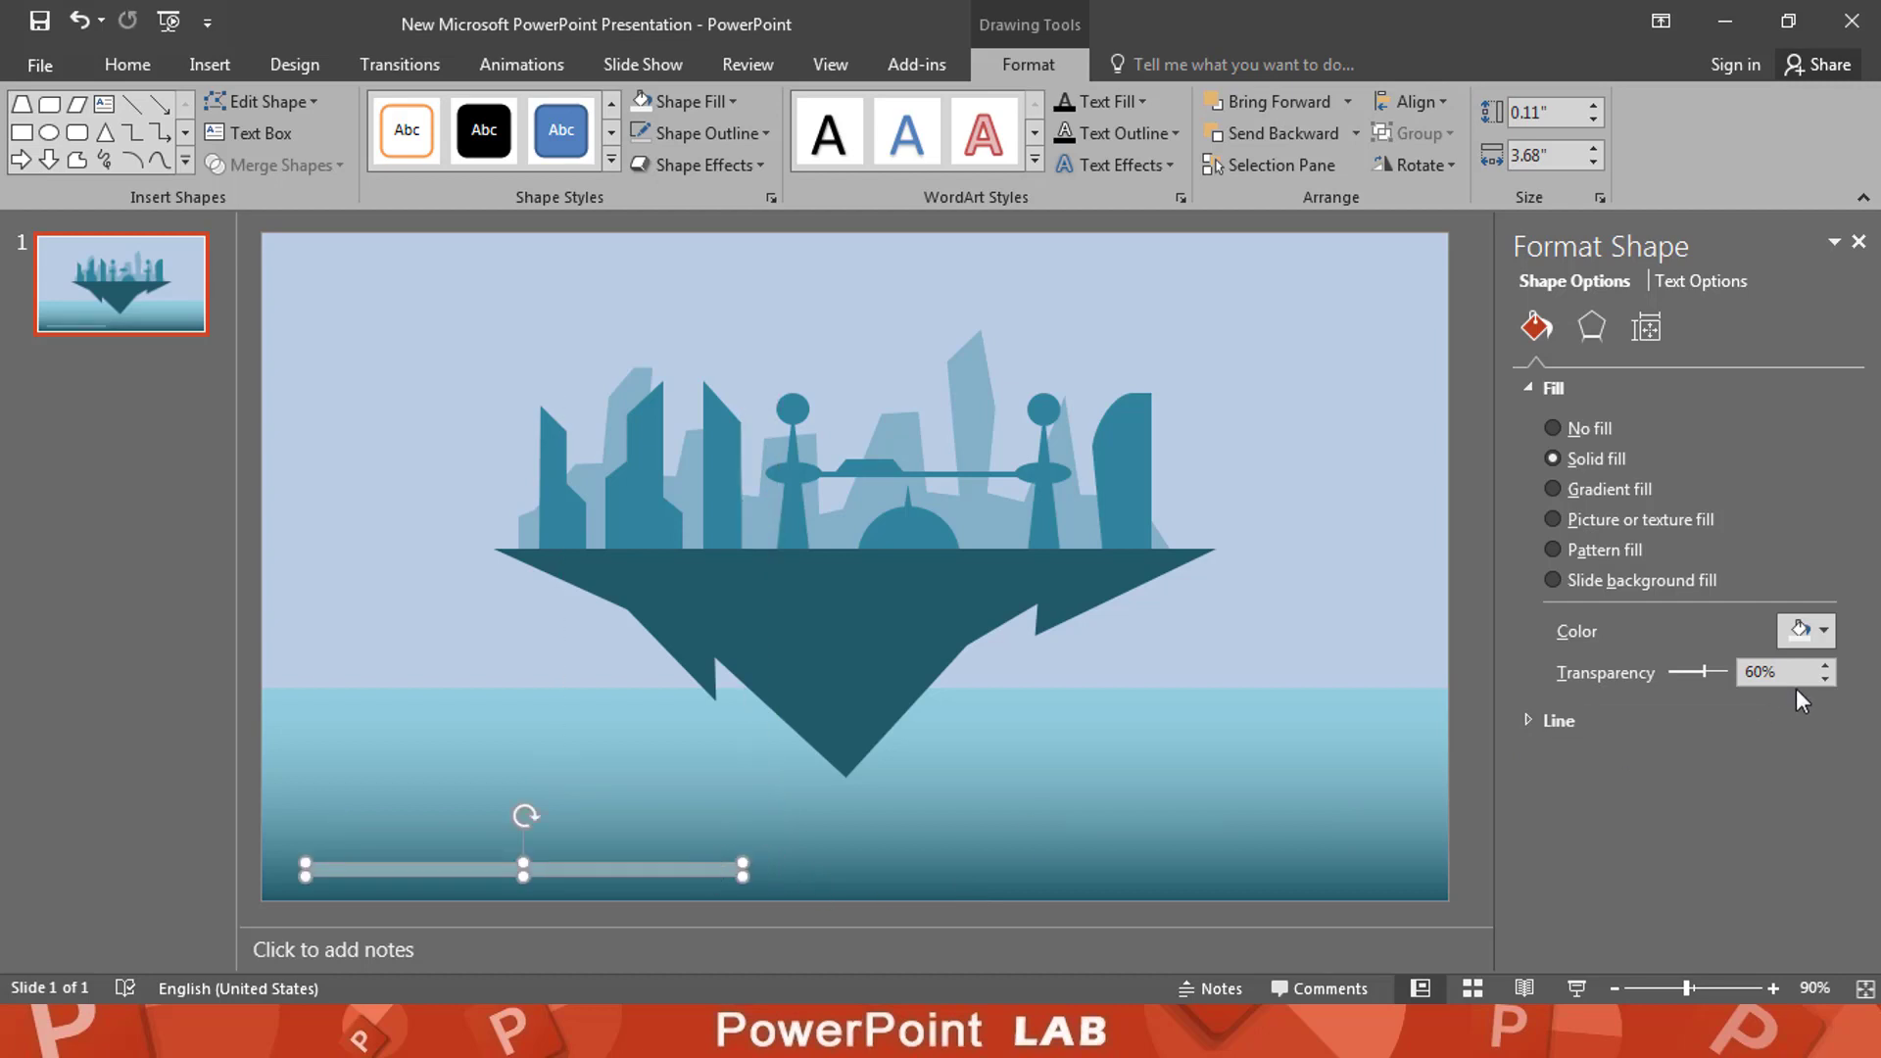
click(1826, 662)
click(1826, 662)
click(1825, 662)
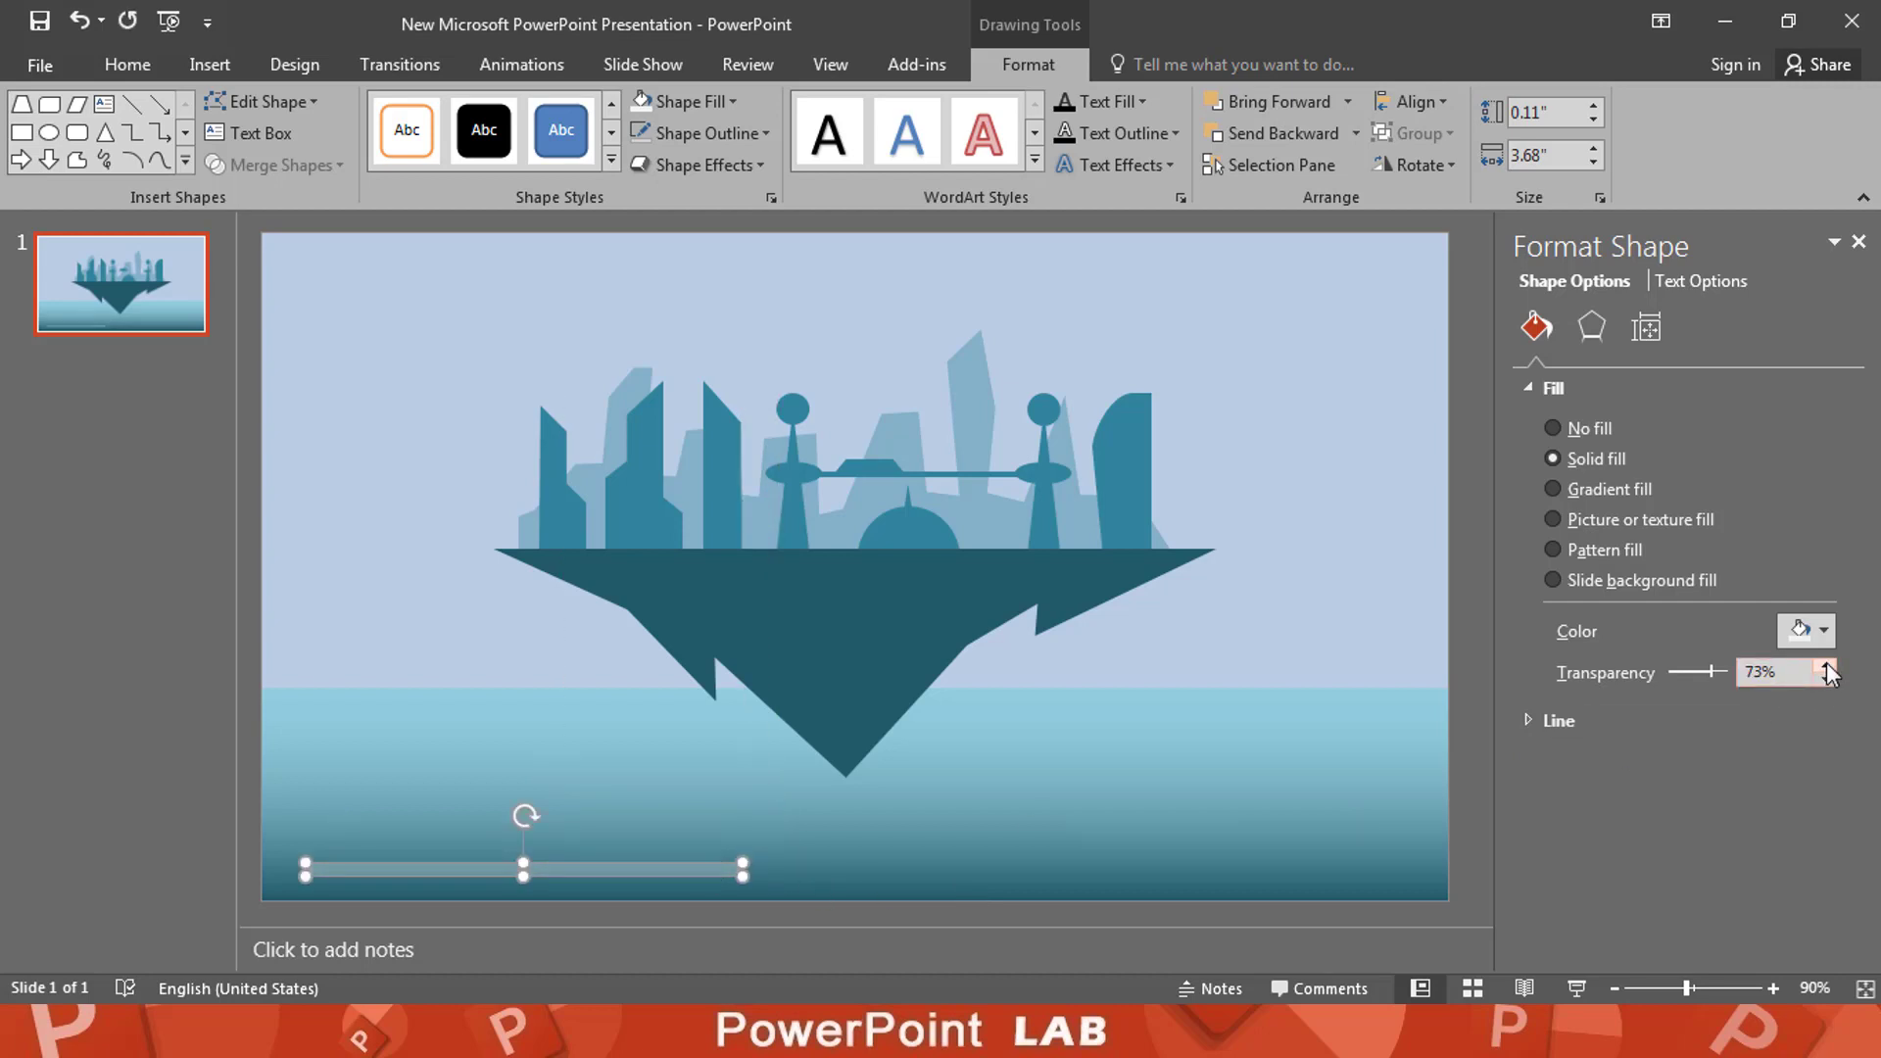
click(1825, 662)
click(1826, 662)
click(1826, 662)
click(1826, 662)
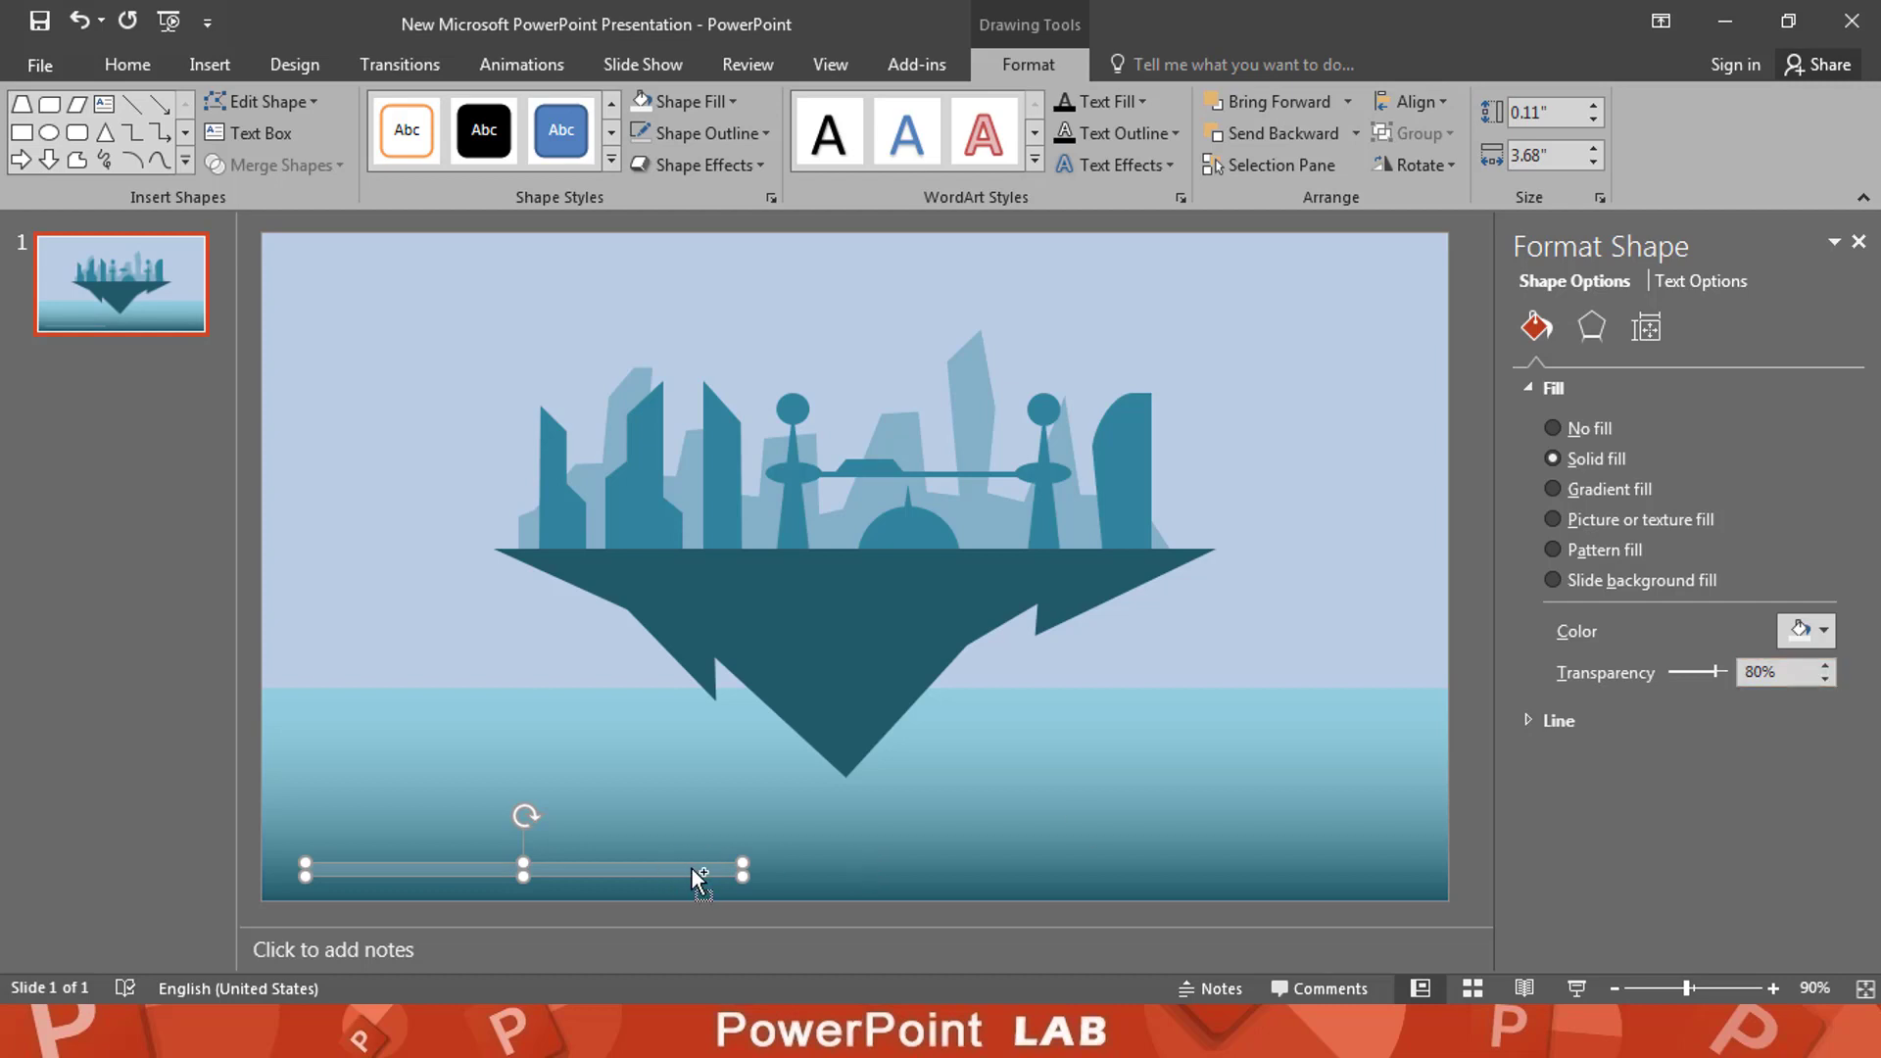
Step: Copy the streak into staggered rows across the water, shortening some copies
mouse_move(700, 875)
mouse_down()
mouse_move(1225, 873)
mouse_move(993, 869)
mouse_up()
drag(735, 866, 920, 828)
click(1235, 869)
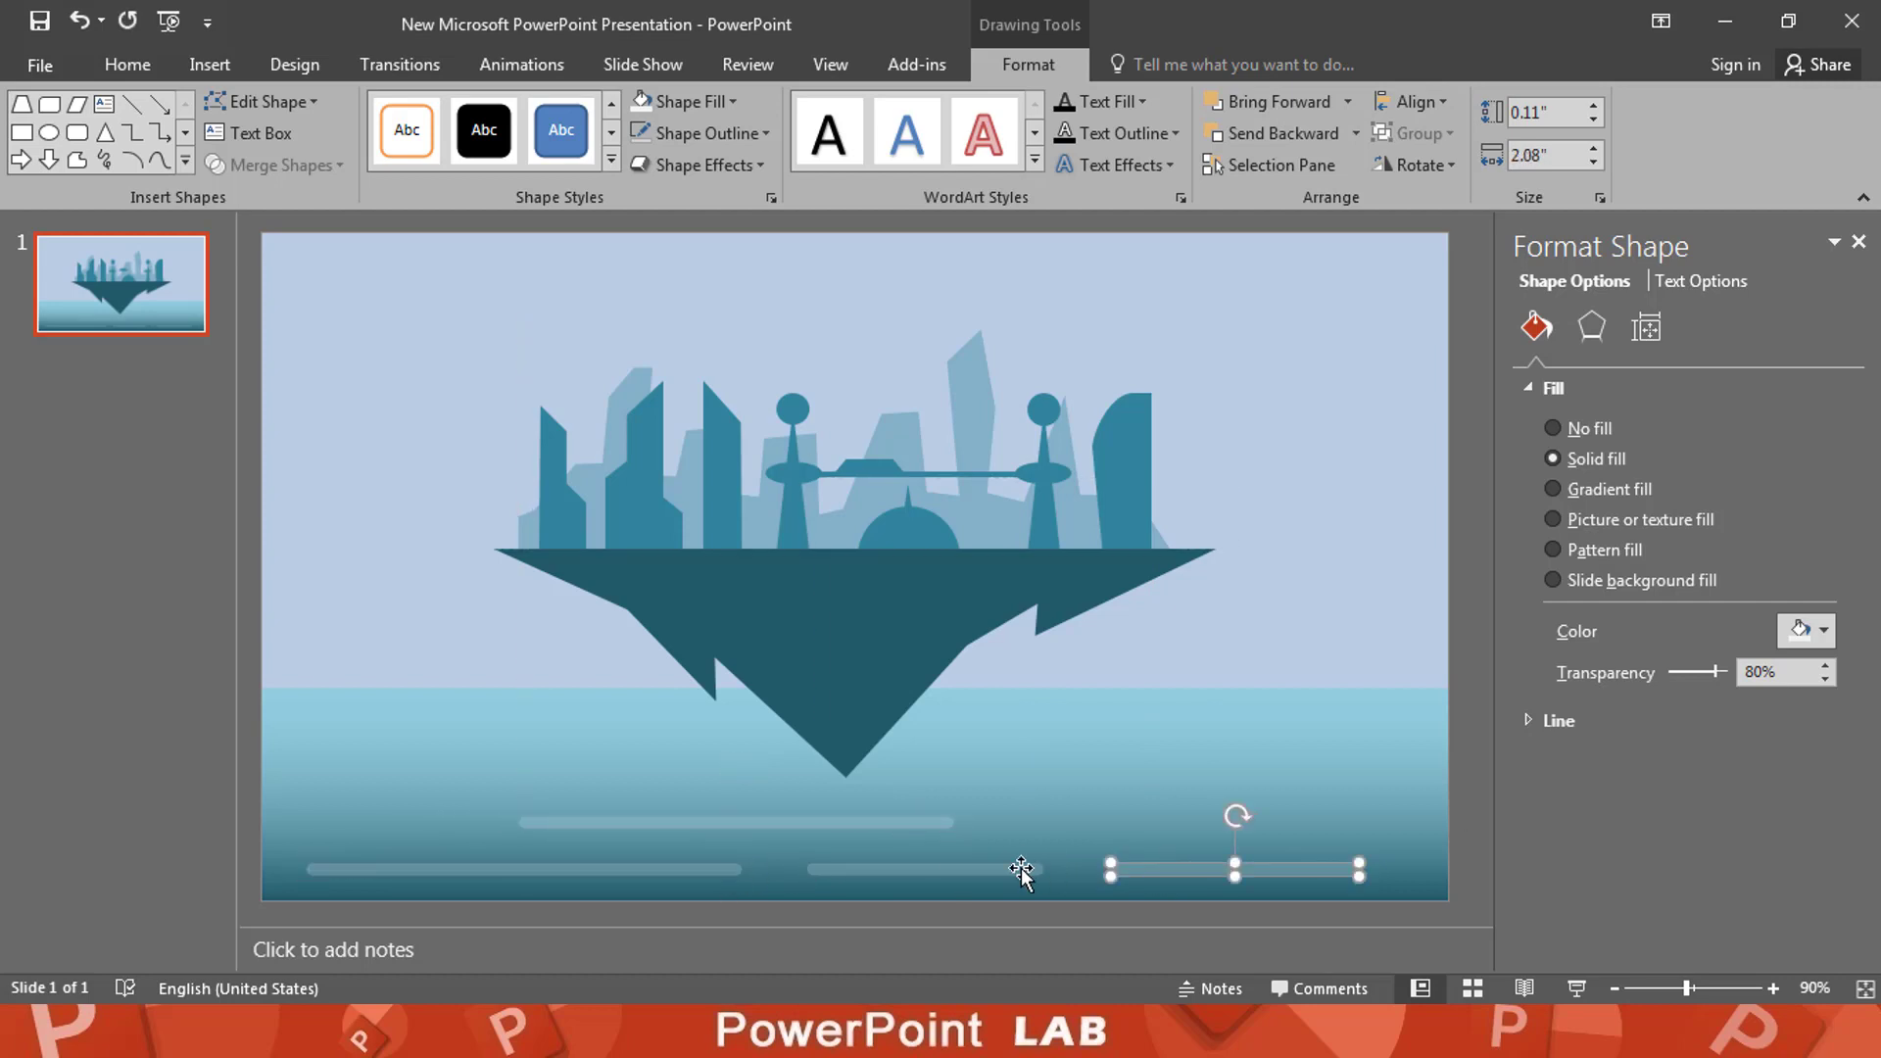
mouse_move(1235, 869)
mouse_down()
mouse_move(1183, 830)
mouse_move(1267, 764)
mouse_move(1407, 819)
mouse_up()
drag(917, 821, 961, 819)
drag(563, 821, 716, 821)
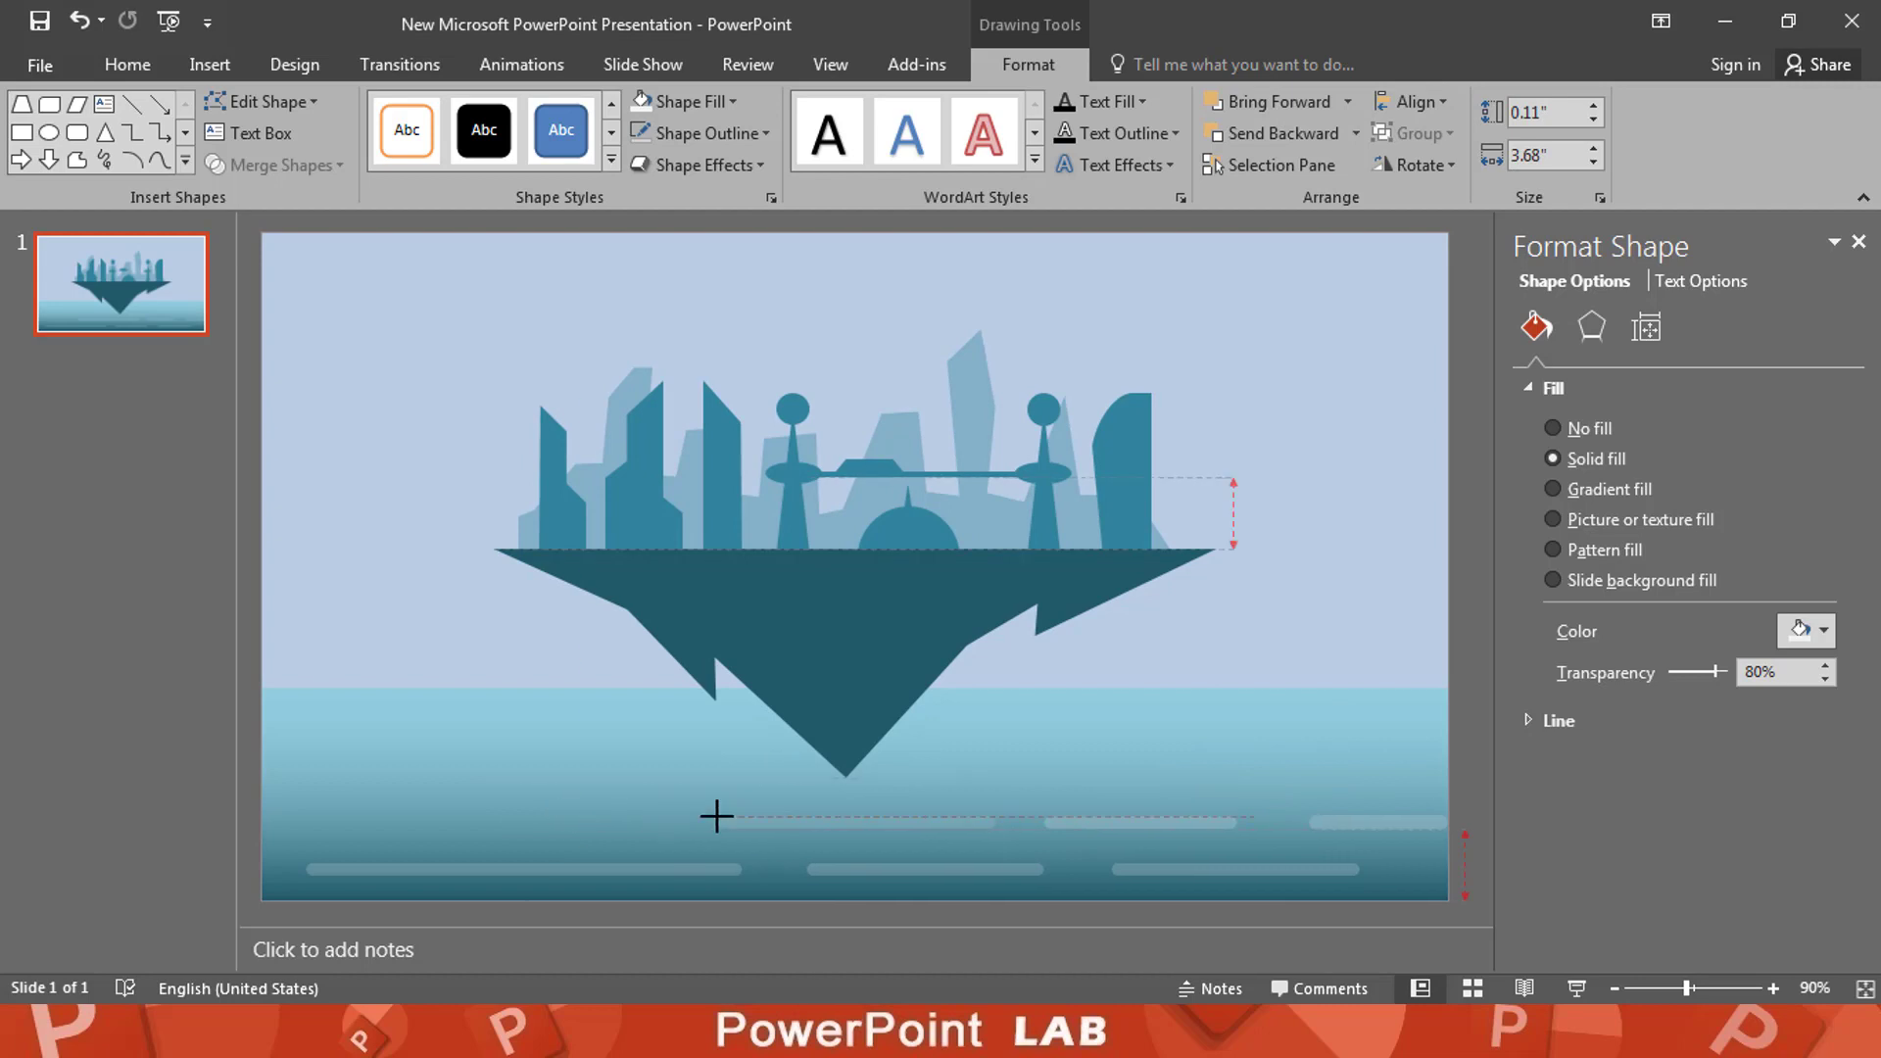
click(412, 815)
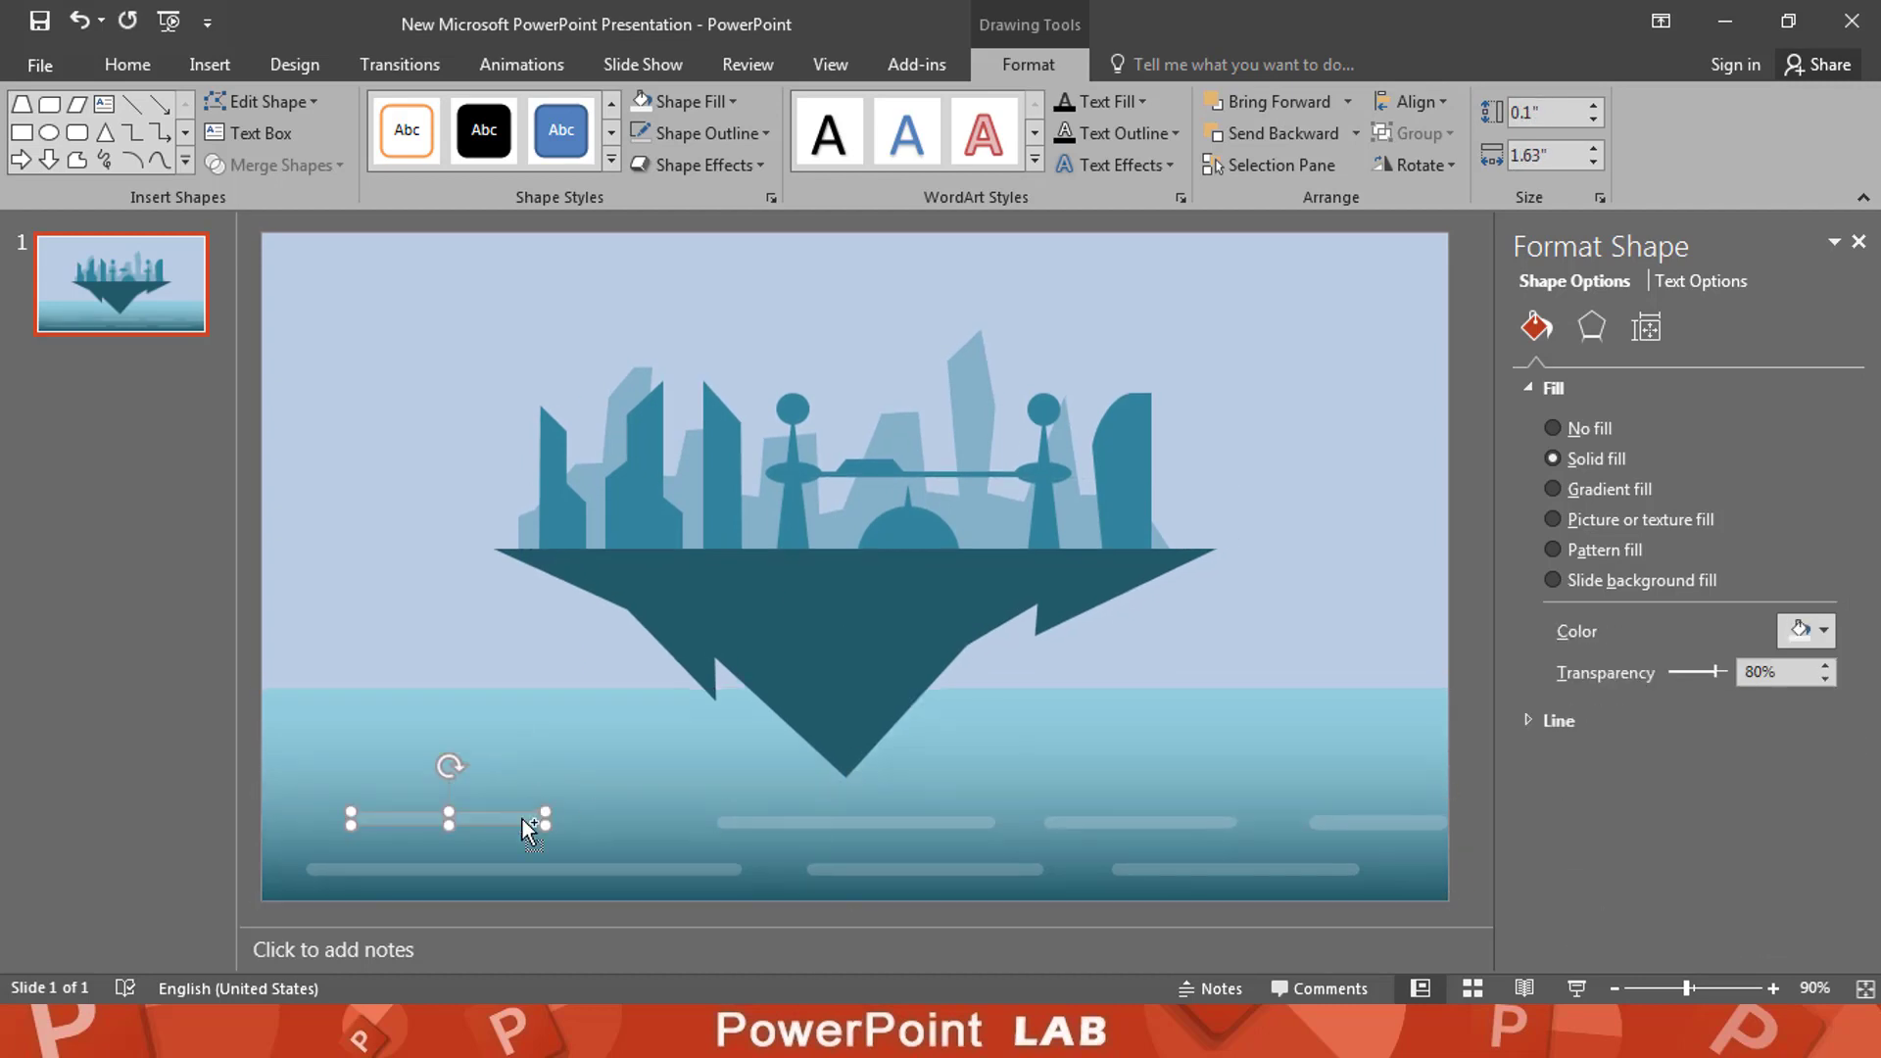
mouse_move(521, 819)
mouse_down()
mouse_move(507, 751)
mouse_move(767, 750)
mouse_up()
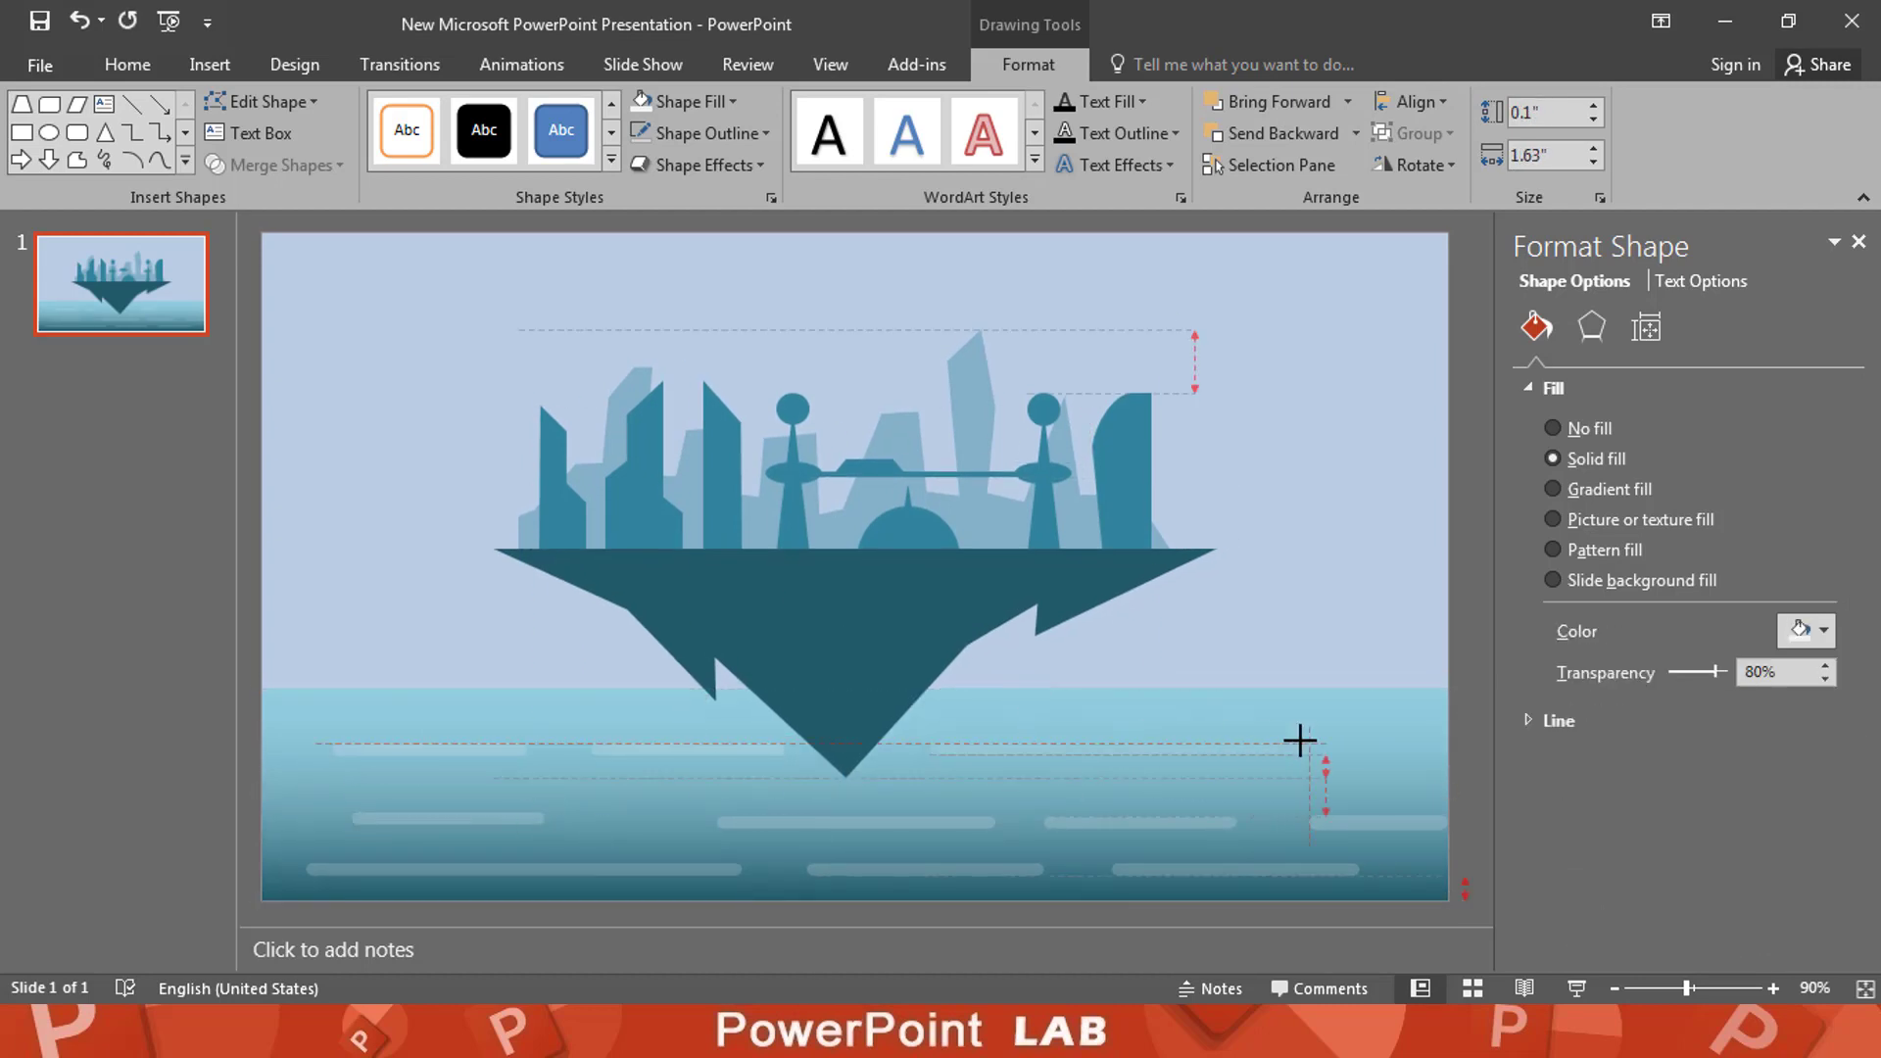
Step: Shift the four lower-row streaks up and left and lengthen the left lower streak
click(1322, 819)
shift+click(1141, 821)
shift+click(856, 821)
shift+click(524, 819)
mouse_move(524, 819)
mouse_down()
mouse_move(504, 801)
mouse_move(625, 802)
mouse_up()
drag(1237, 868, 1220, 868)
click(1356, 639)
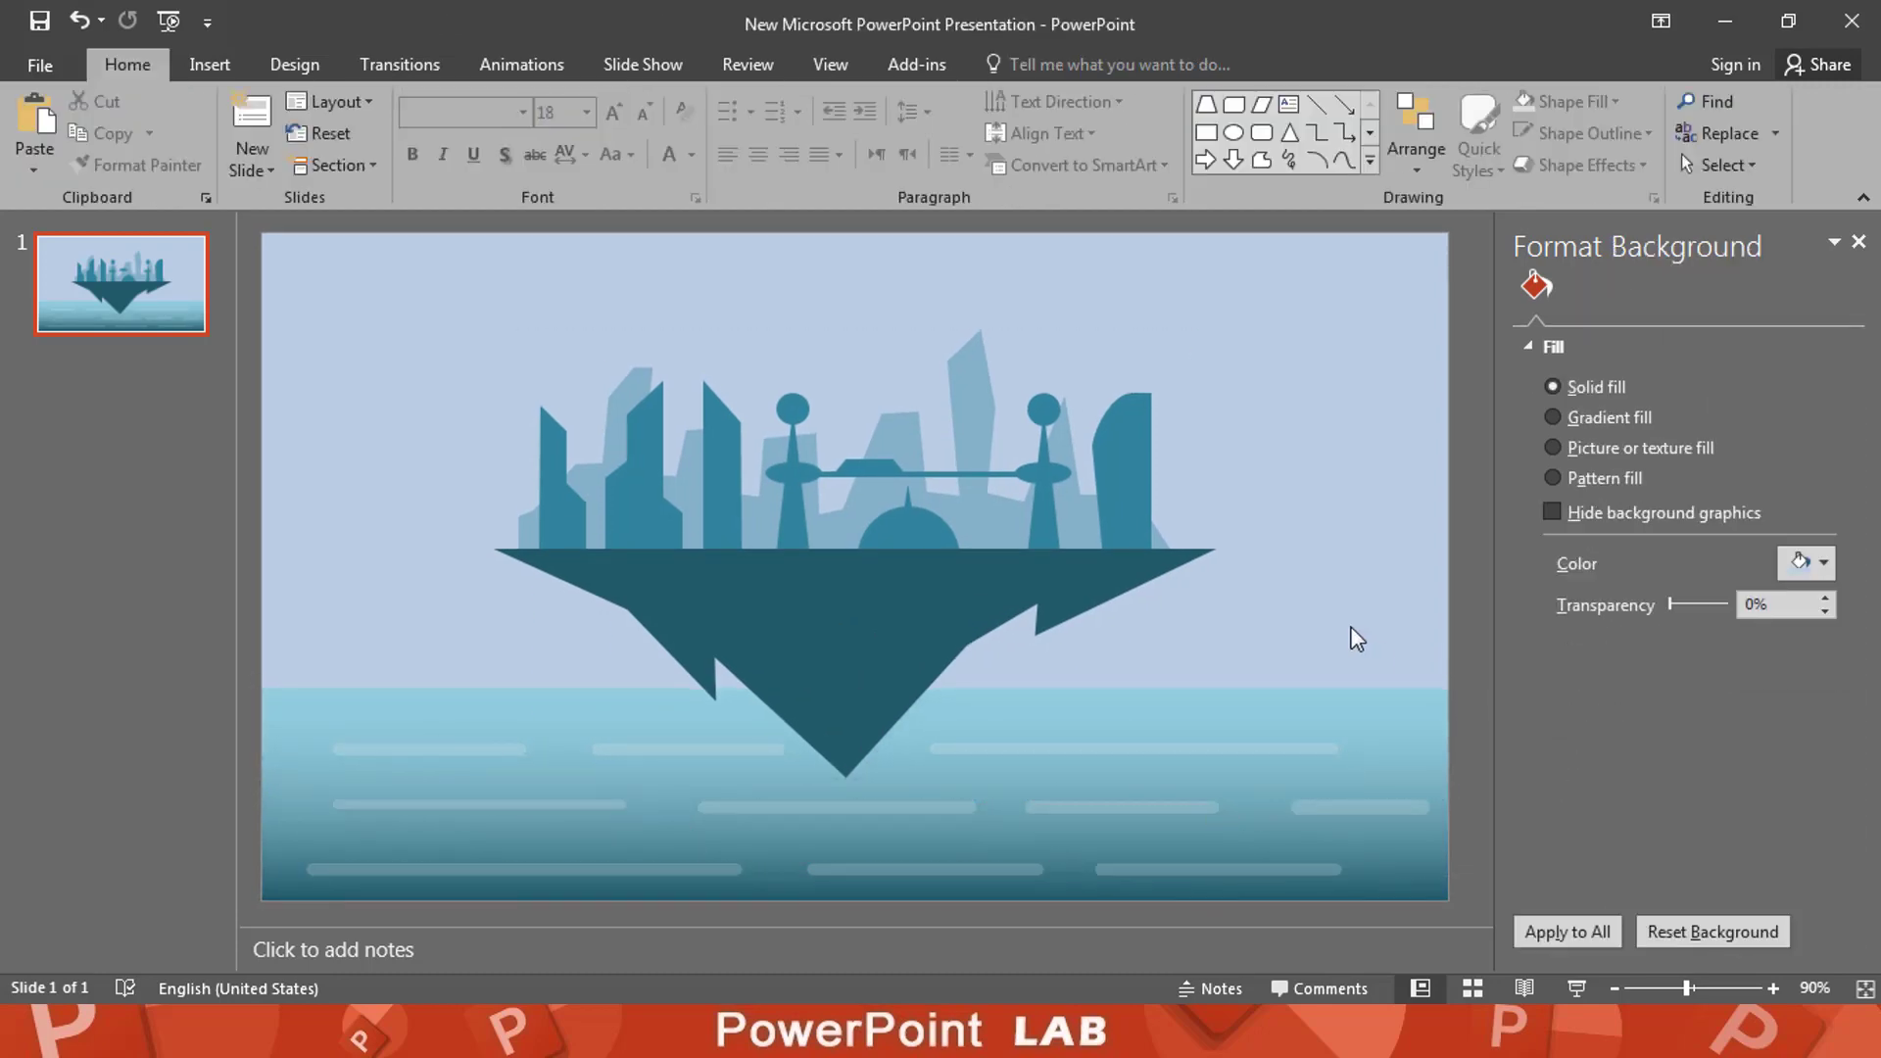
Step: Draw a white cloud left of the island at 72% transparency
click(210, 64)
click(480, 147)
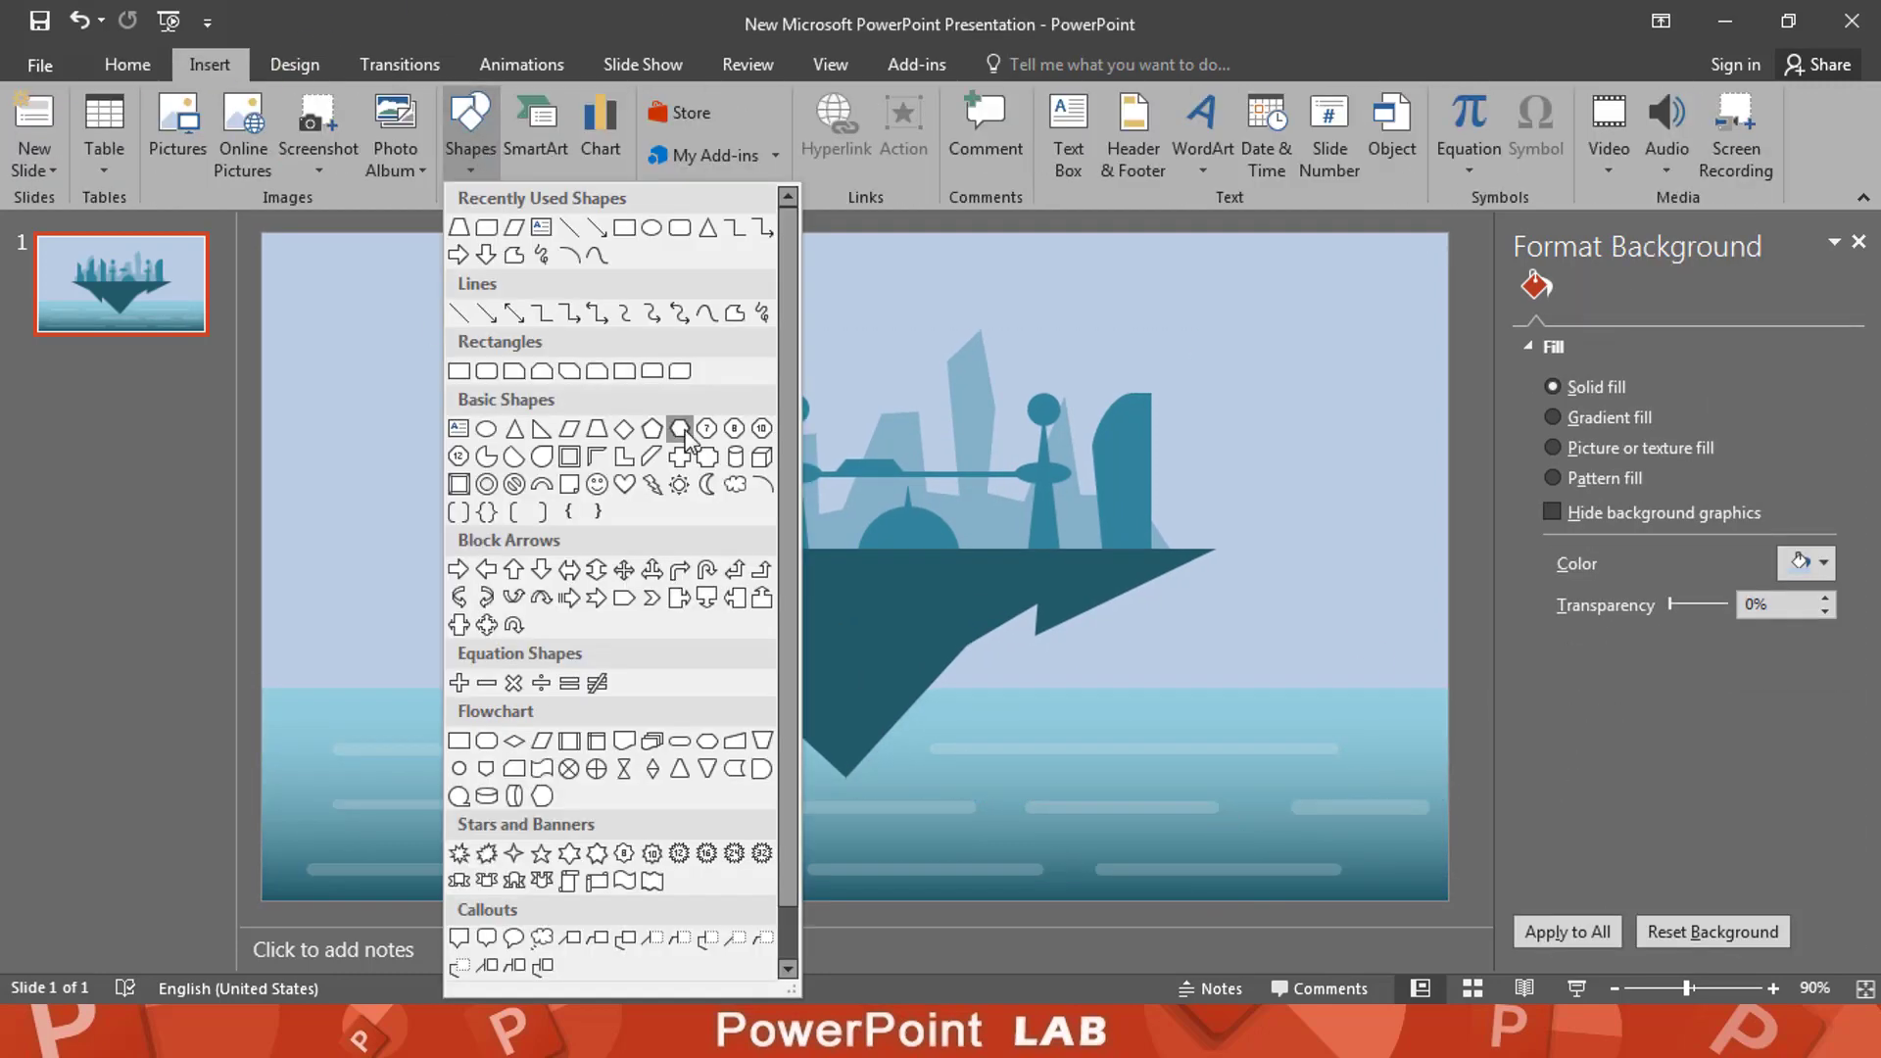
click(732, 484)
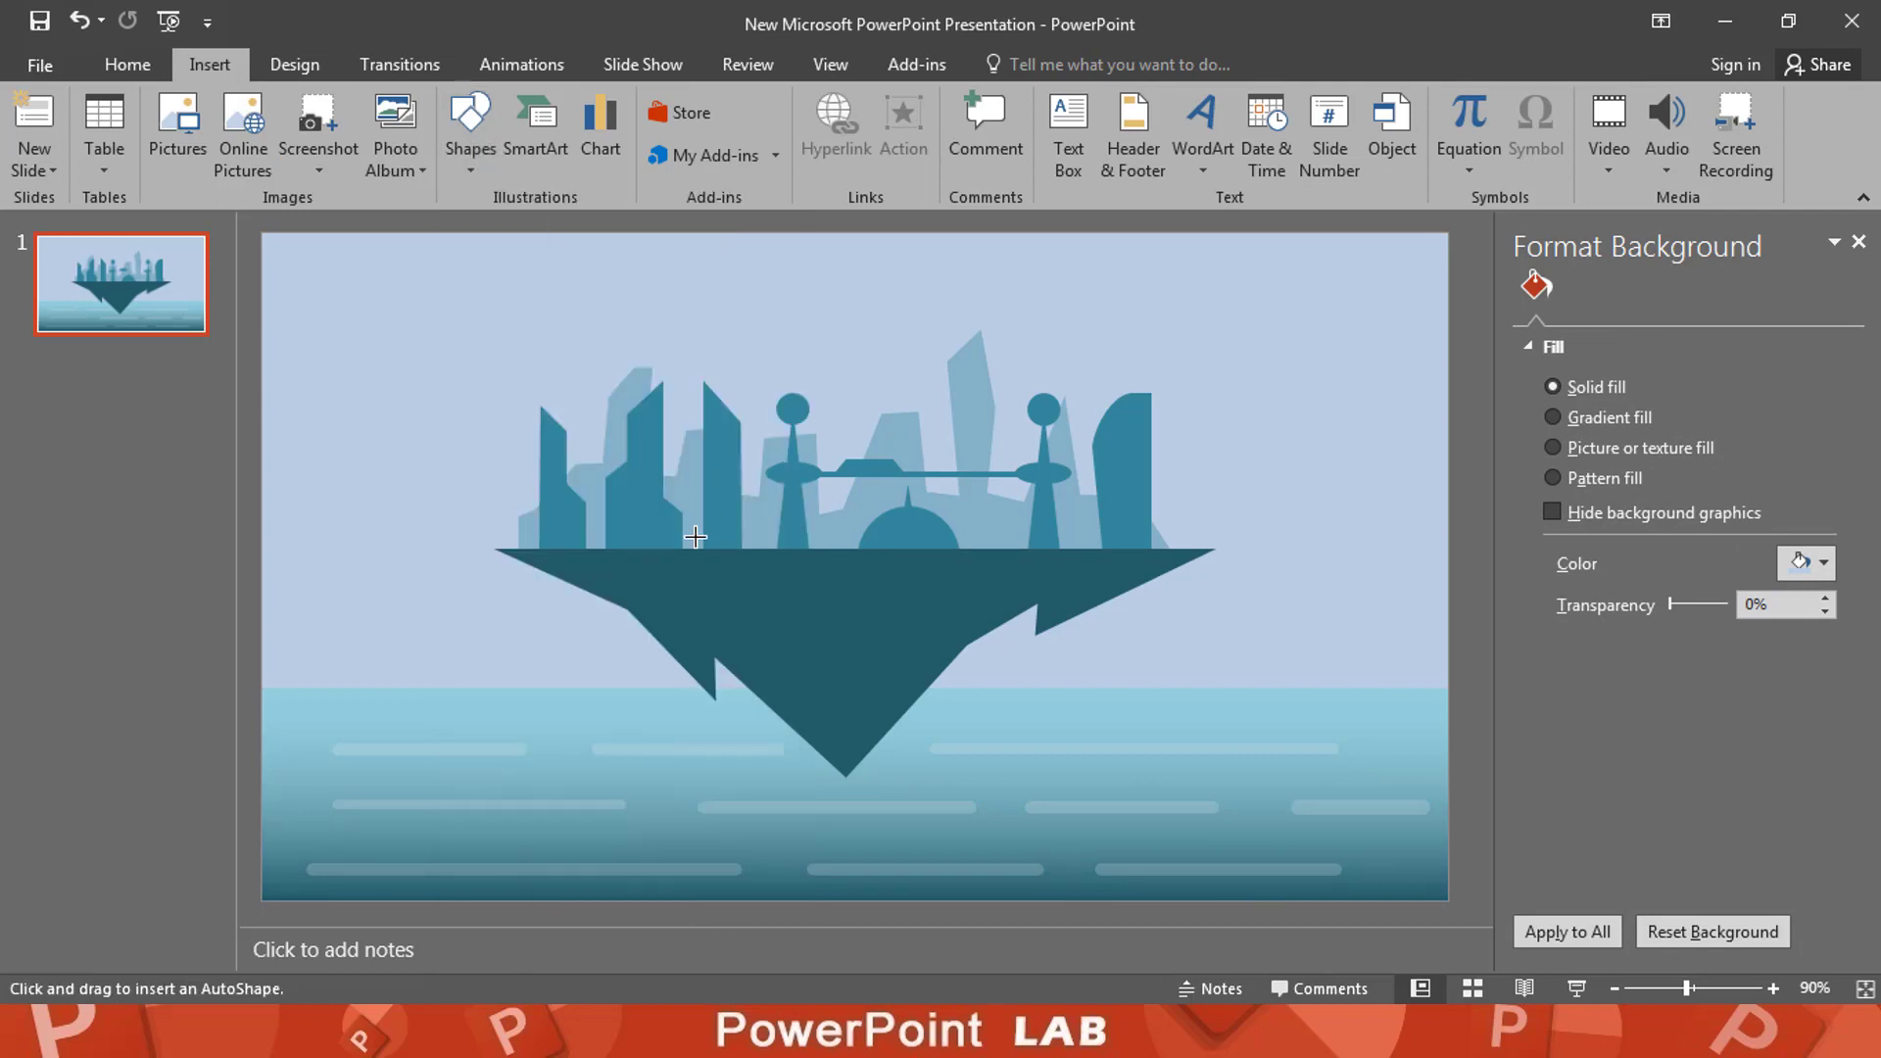
mouse_move(499, 628)
mouse_down()
mouse_move(382, 735)
mouse_move(435, 648)
mouse_move(559, 643)
mouse_up()
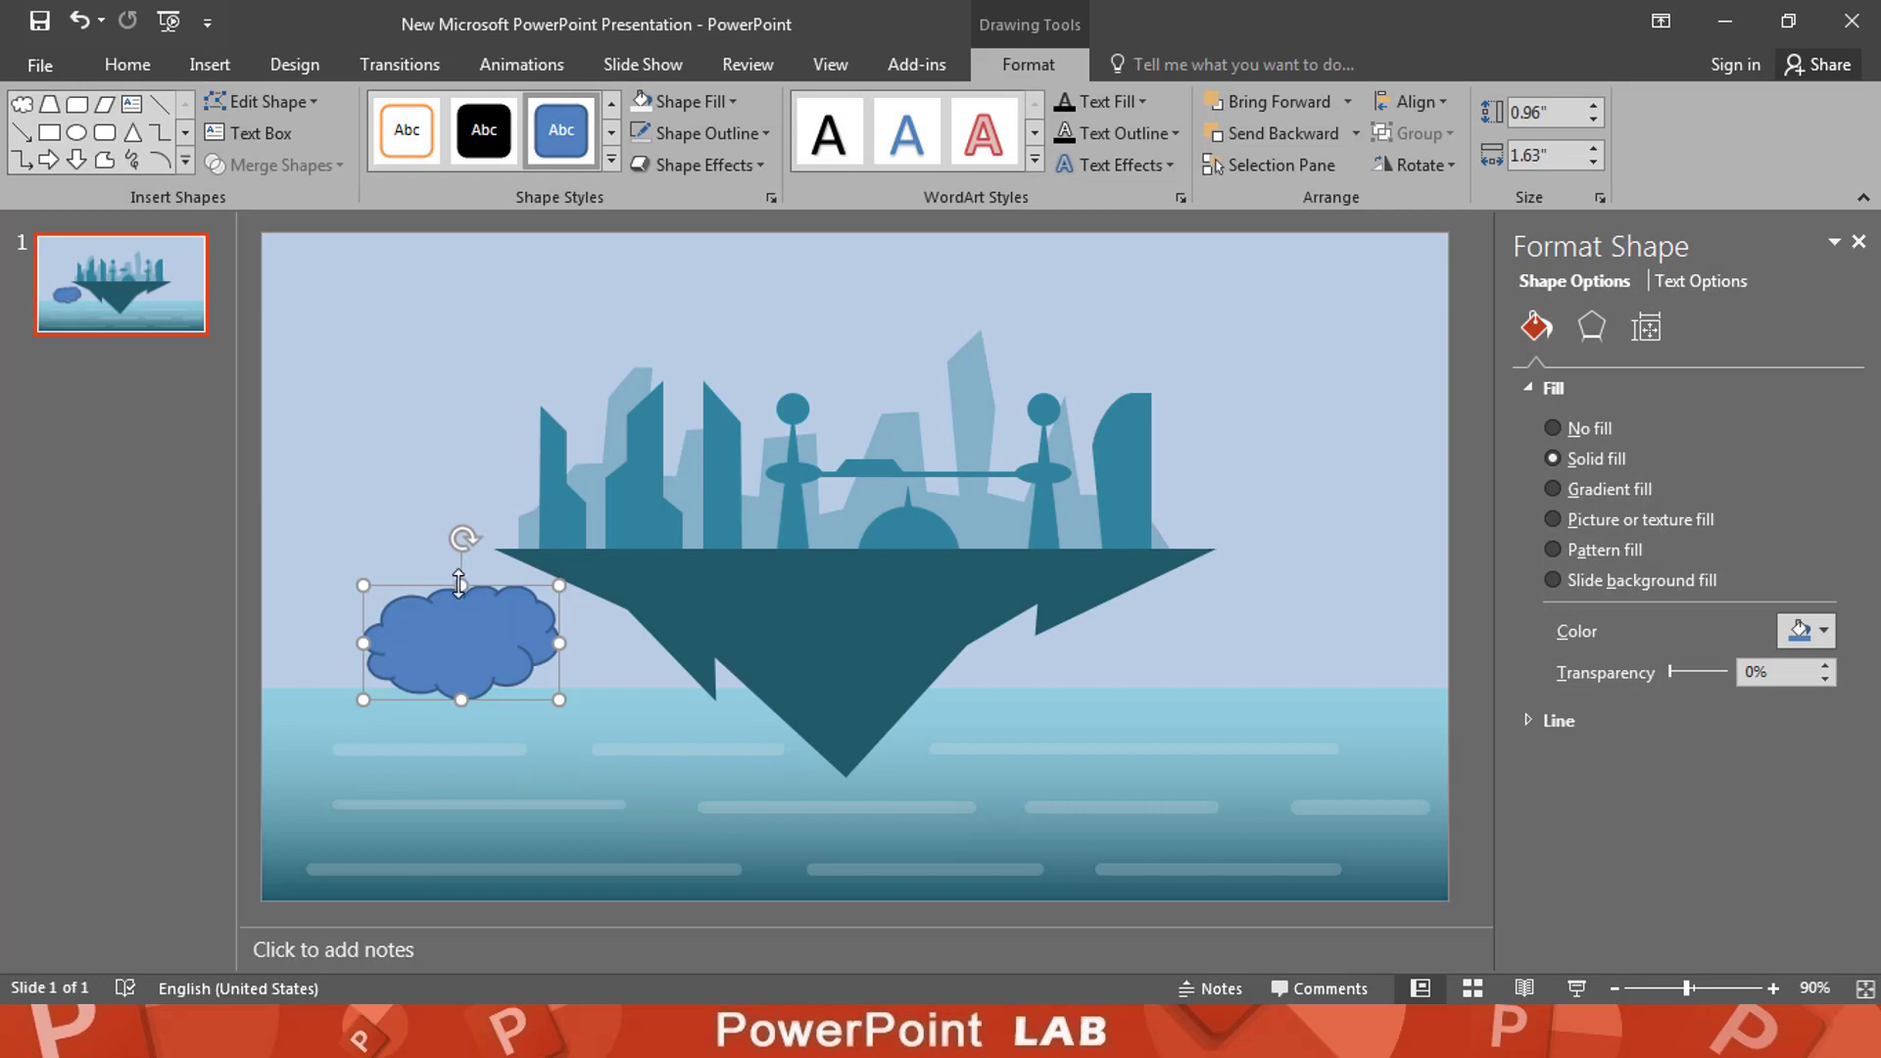
click(643, 102)
drag(1670, 671, 1714, 674)
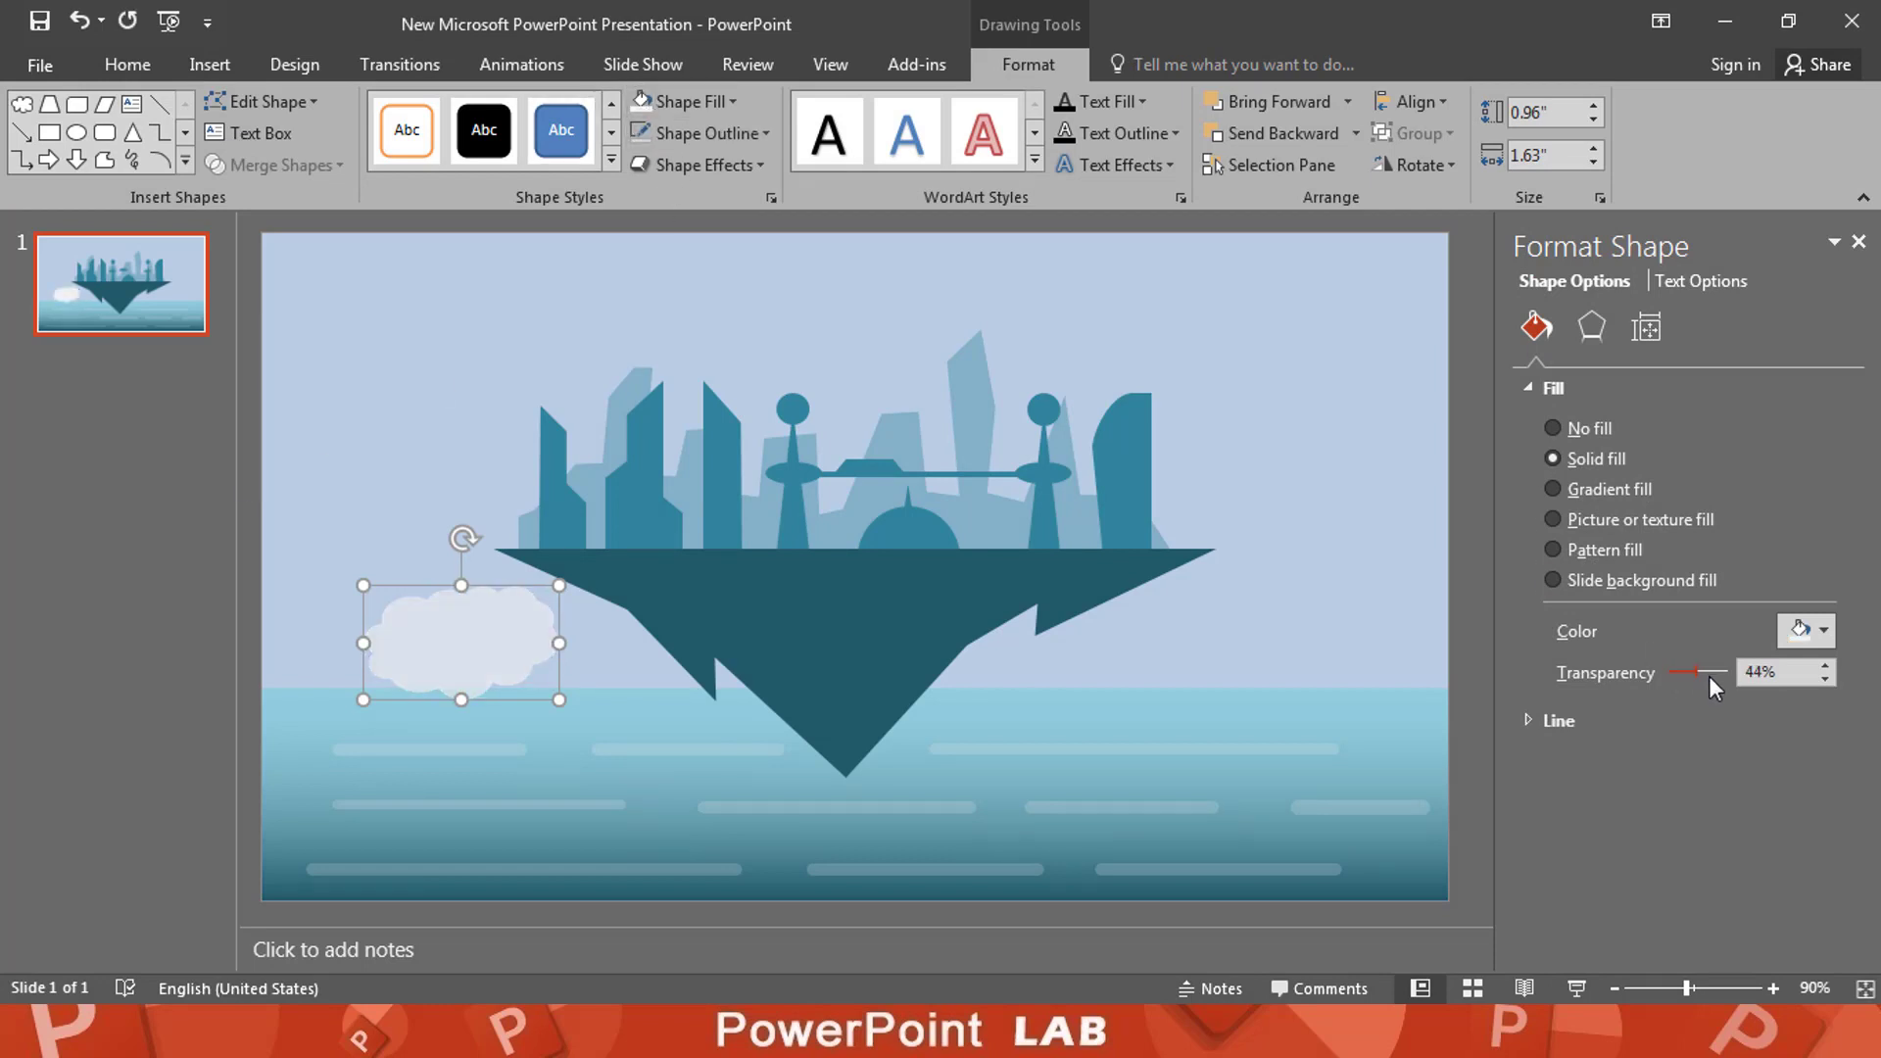
Step: Copy clouds under the island, with a larger middle cloud at 56% transparency
mouse_move(510, 671)
mouse_down()
mouse_move(675, 685)
mouse_move(1098, 642)
mouse_up()
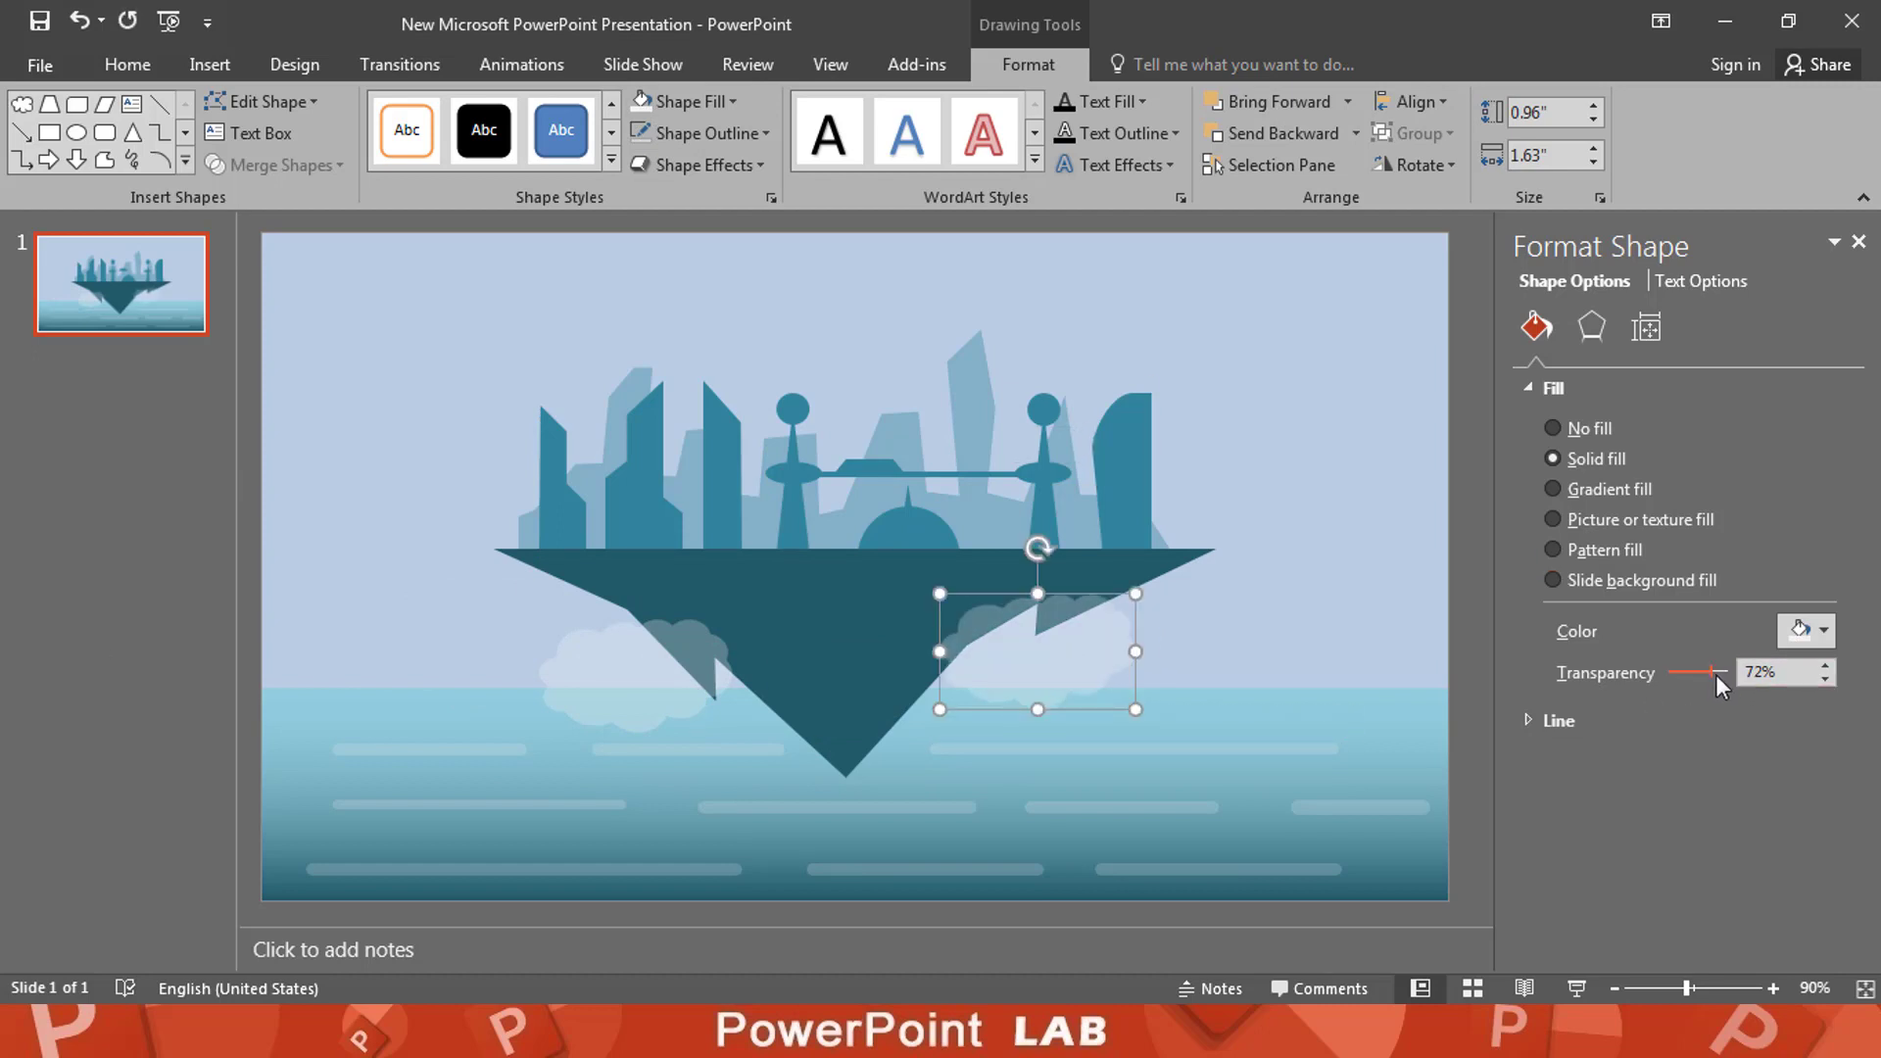
drag(1714, 674, 1704, 676)
drag(1053, 641, 819, 735)
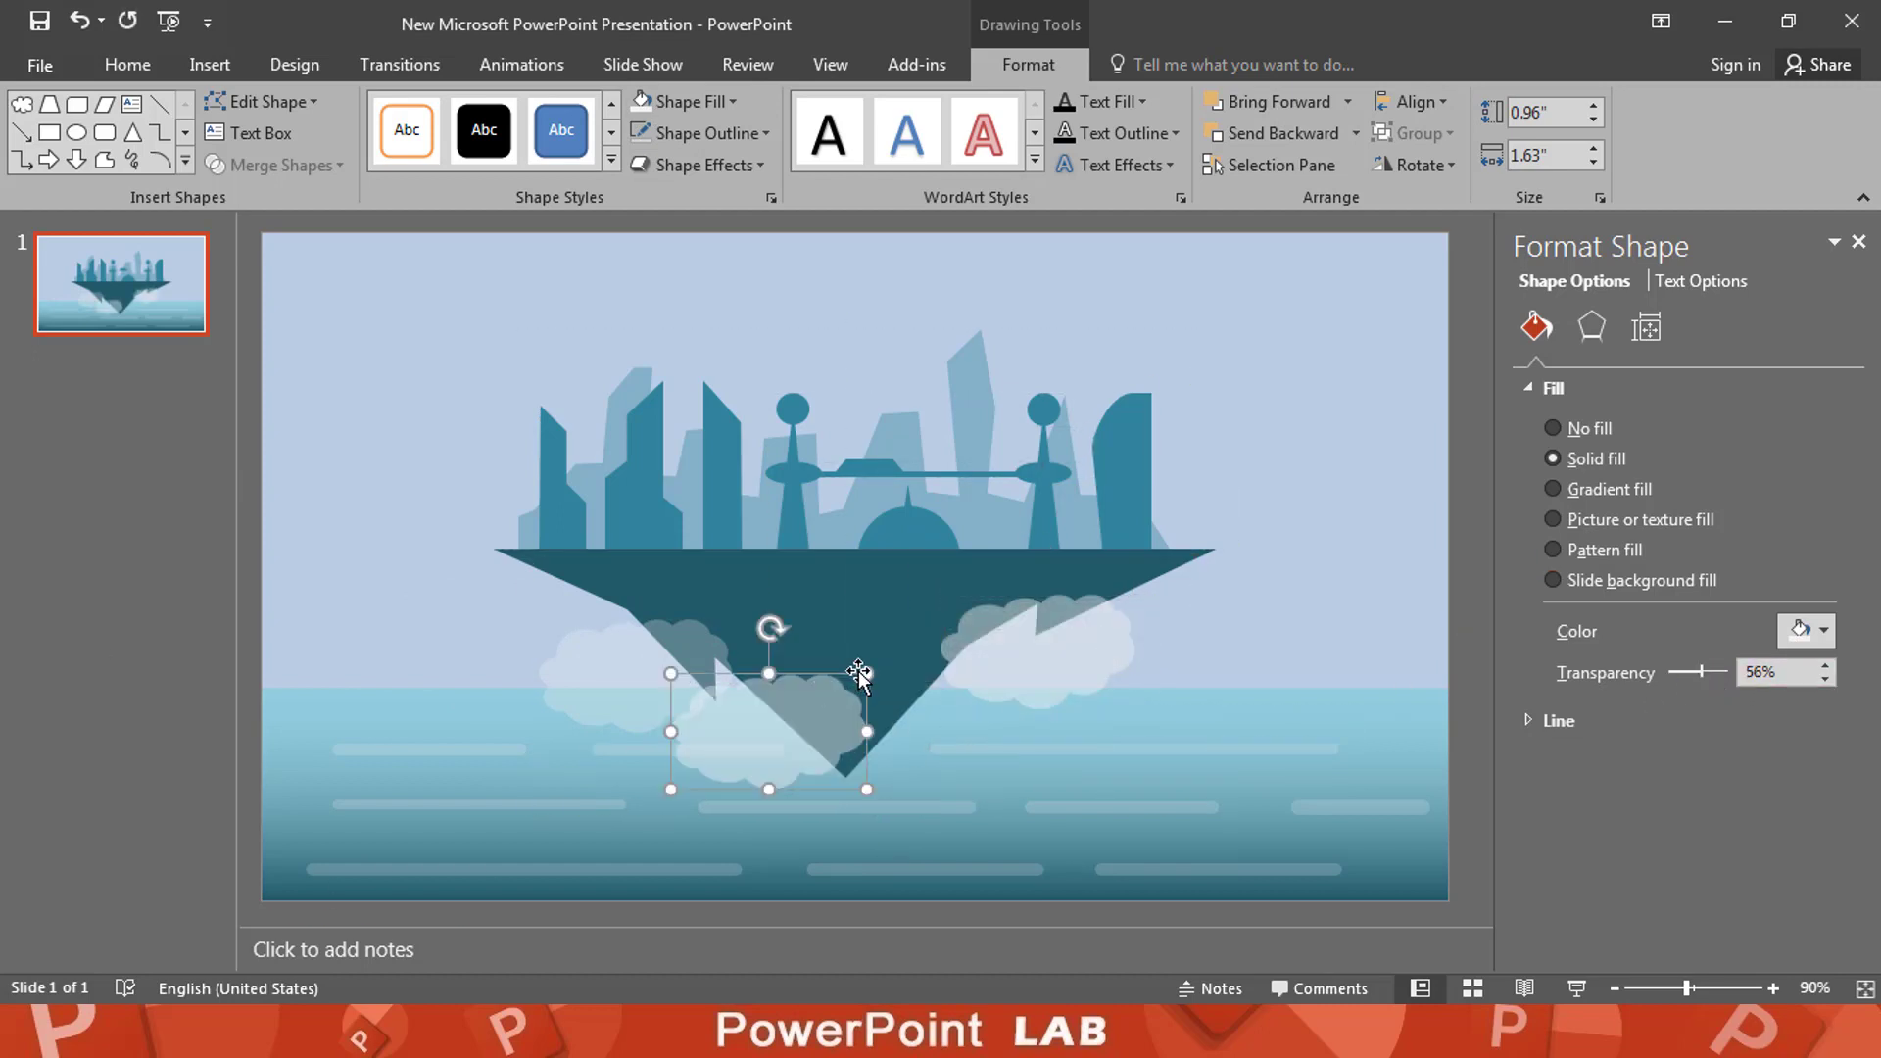
mouse_move(861, 672)
mouse_down()
mouse_move(895, 663)
mouse_move(822, 686)
mouse_move(817, 713)
mouse_move(991, 709)
mouse_up()
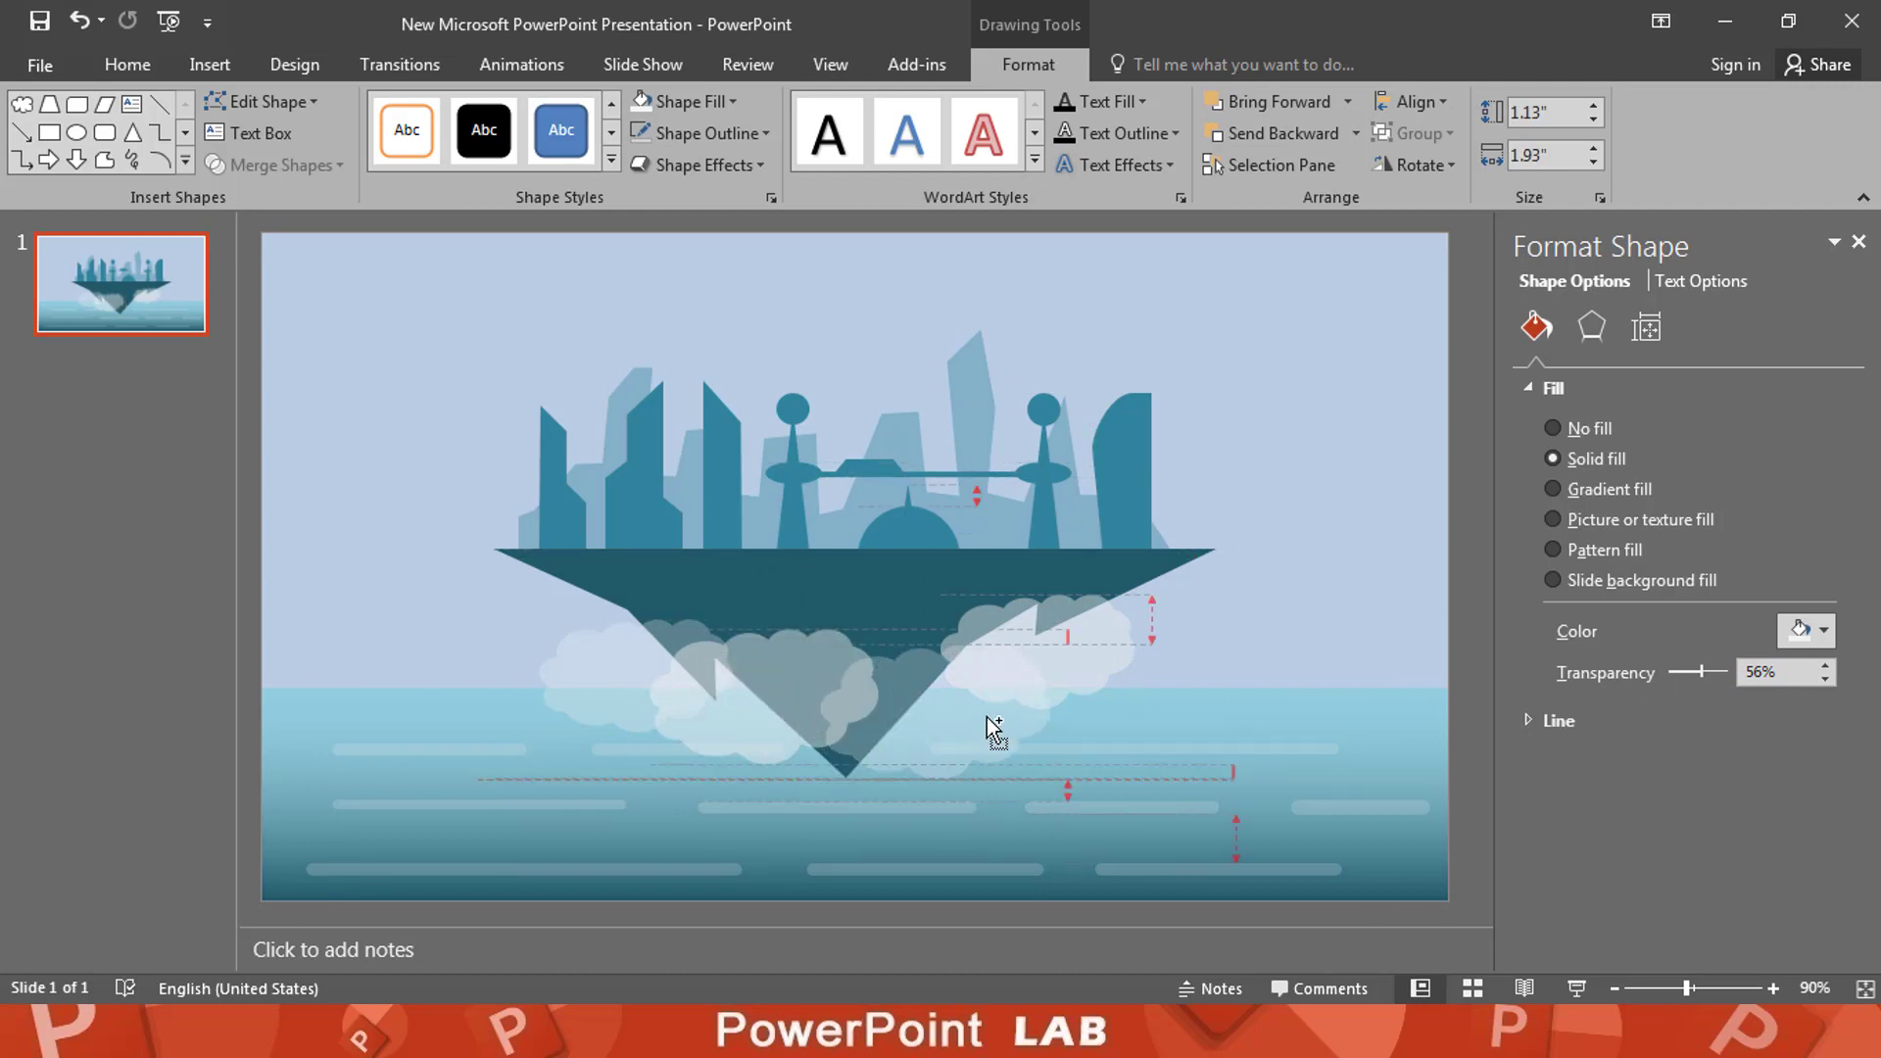
drag(1695, 670, 1701, 672)
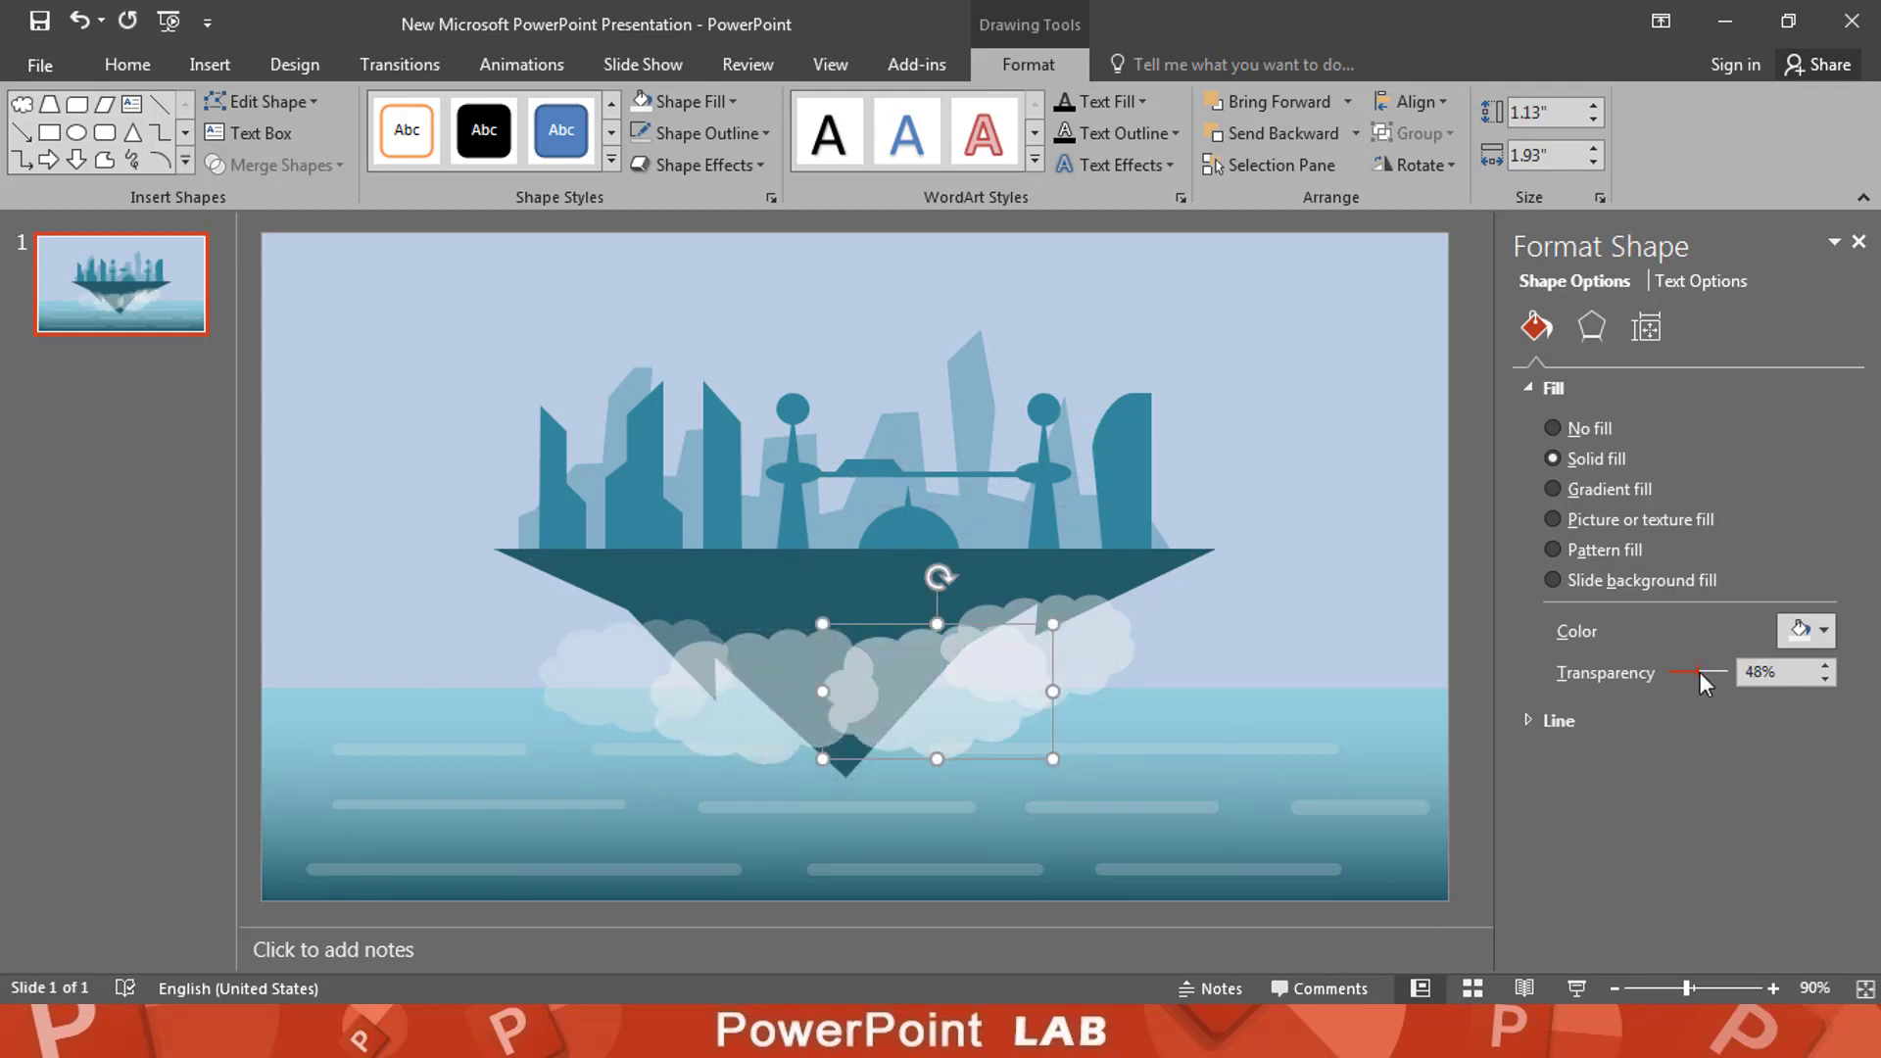
Step: Move a shrunken cloud into the left sky and copy it to the right edge
click(607, 664)
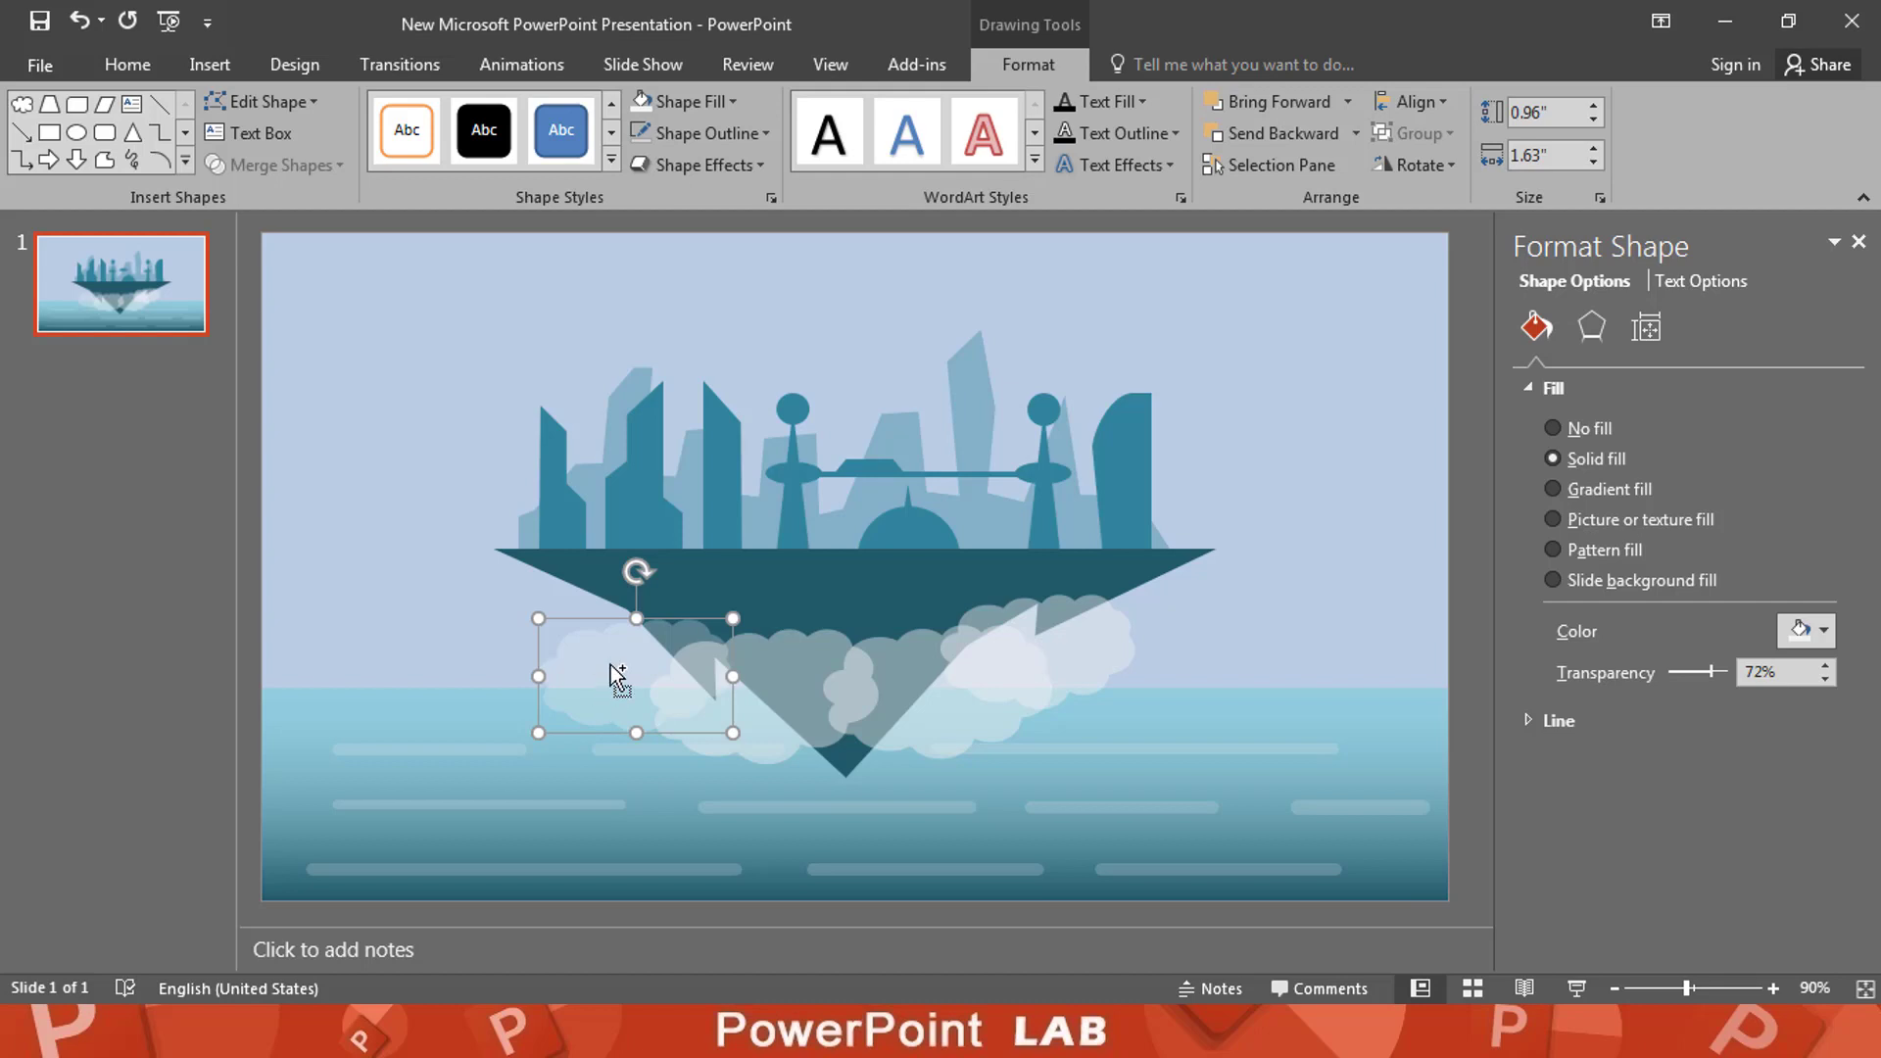
drag(611, 666, 344, 598)
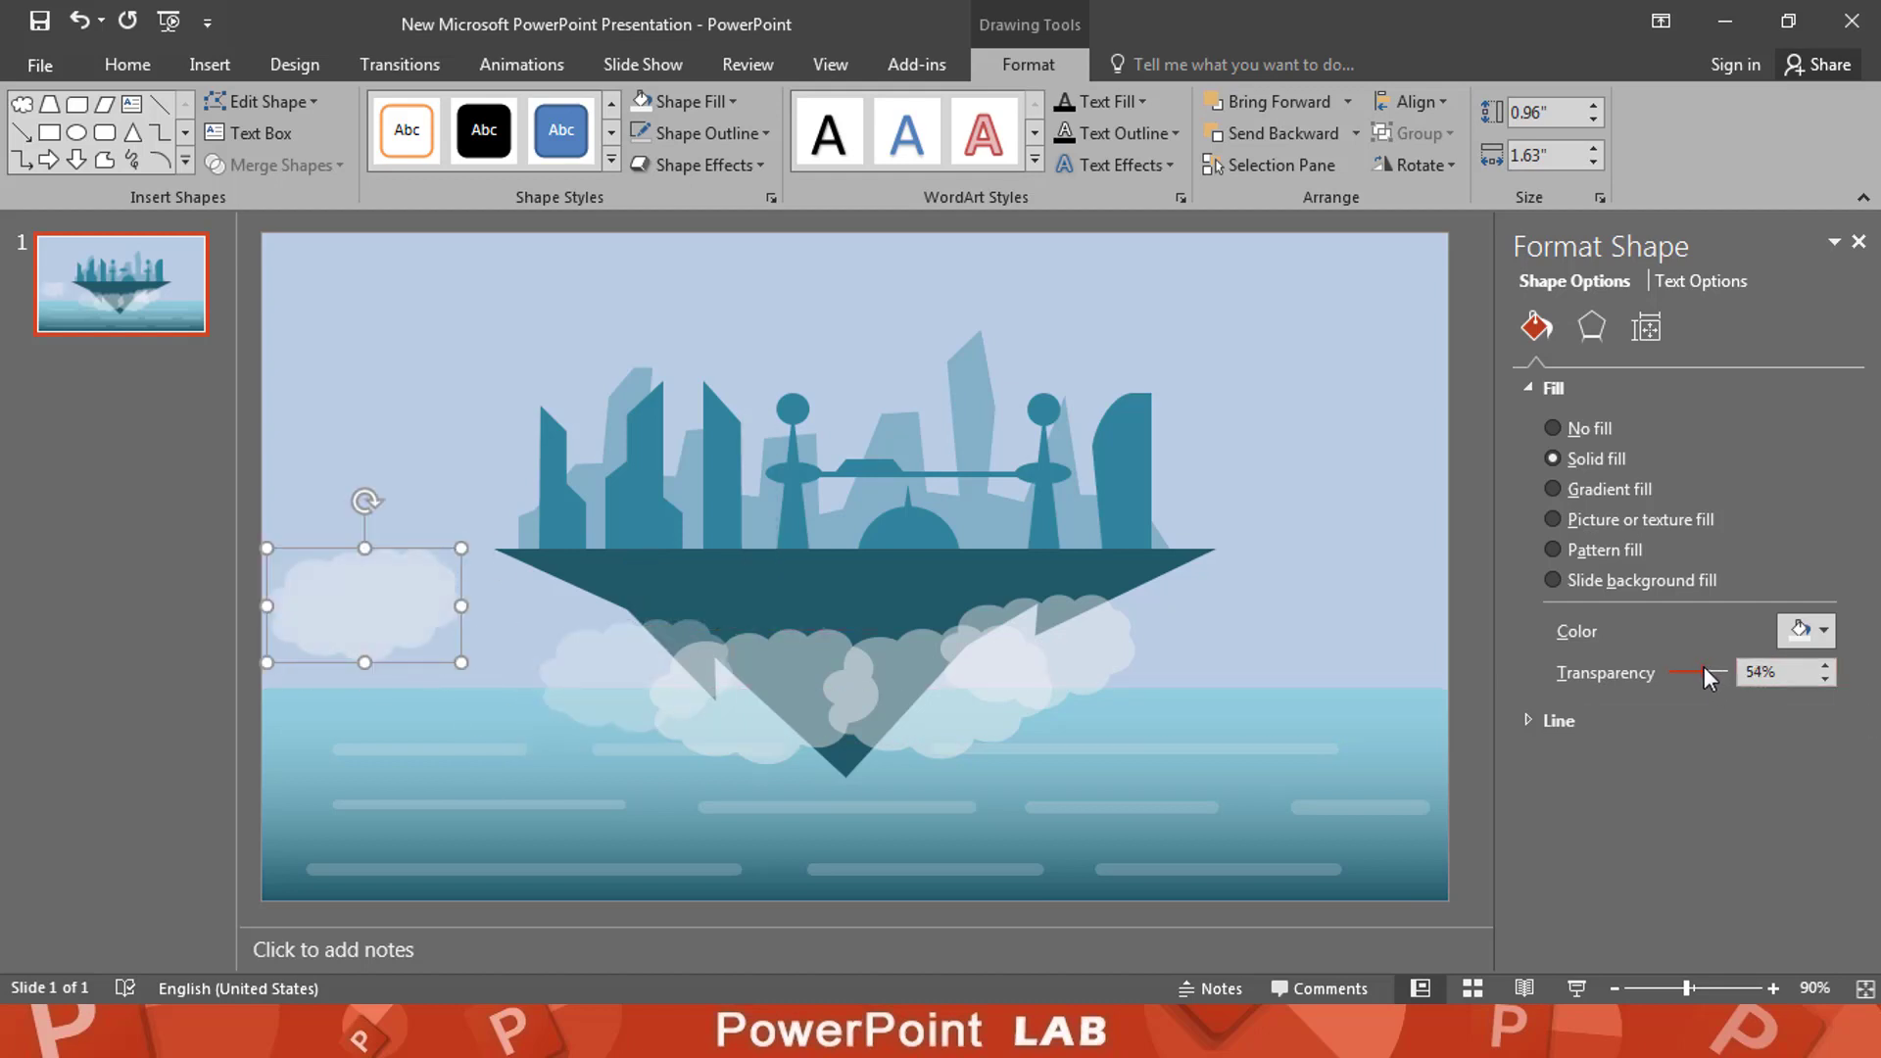
mouse_move(446, 550)
mouse_down()
mouse_move(432, 568)
mouse_move(1411, 652)
mouse_move(1362, 625)
mouse_up()
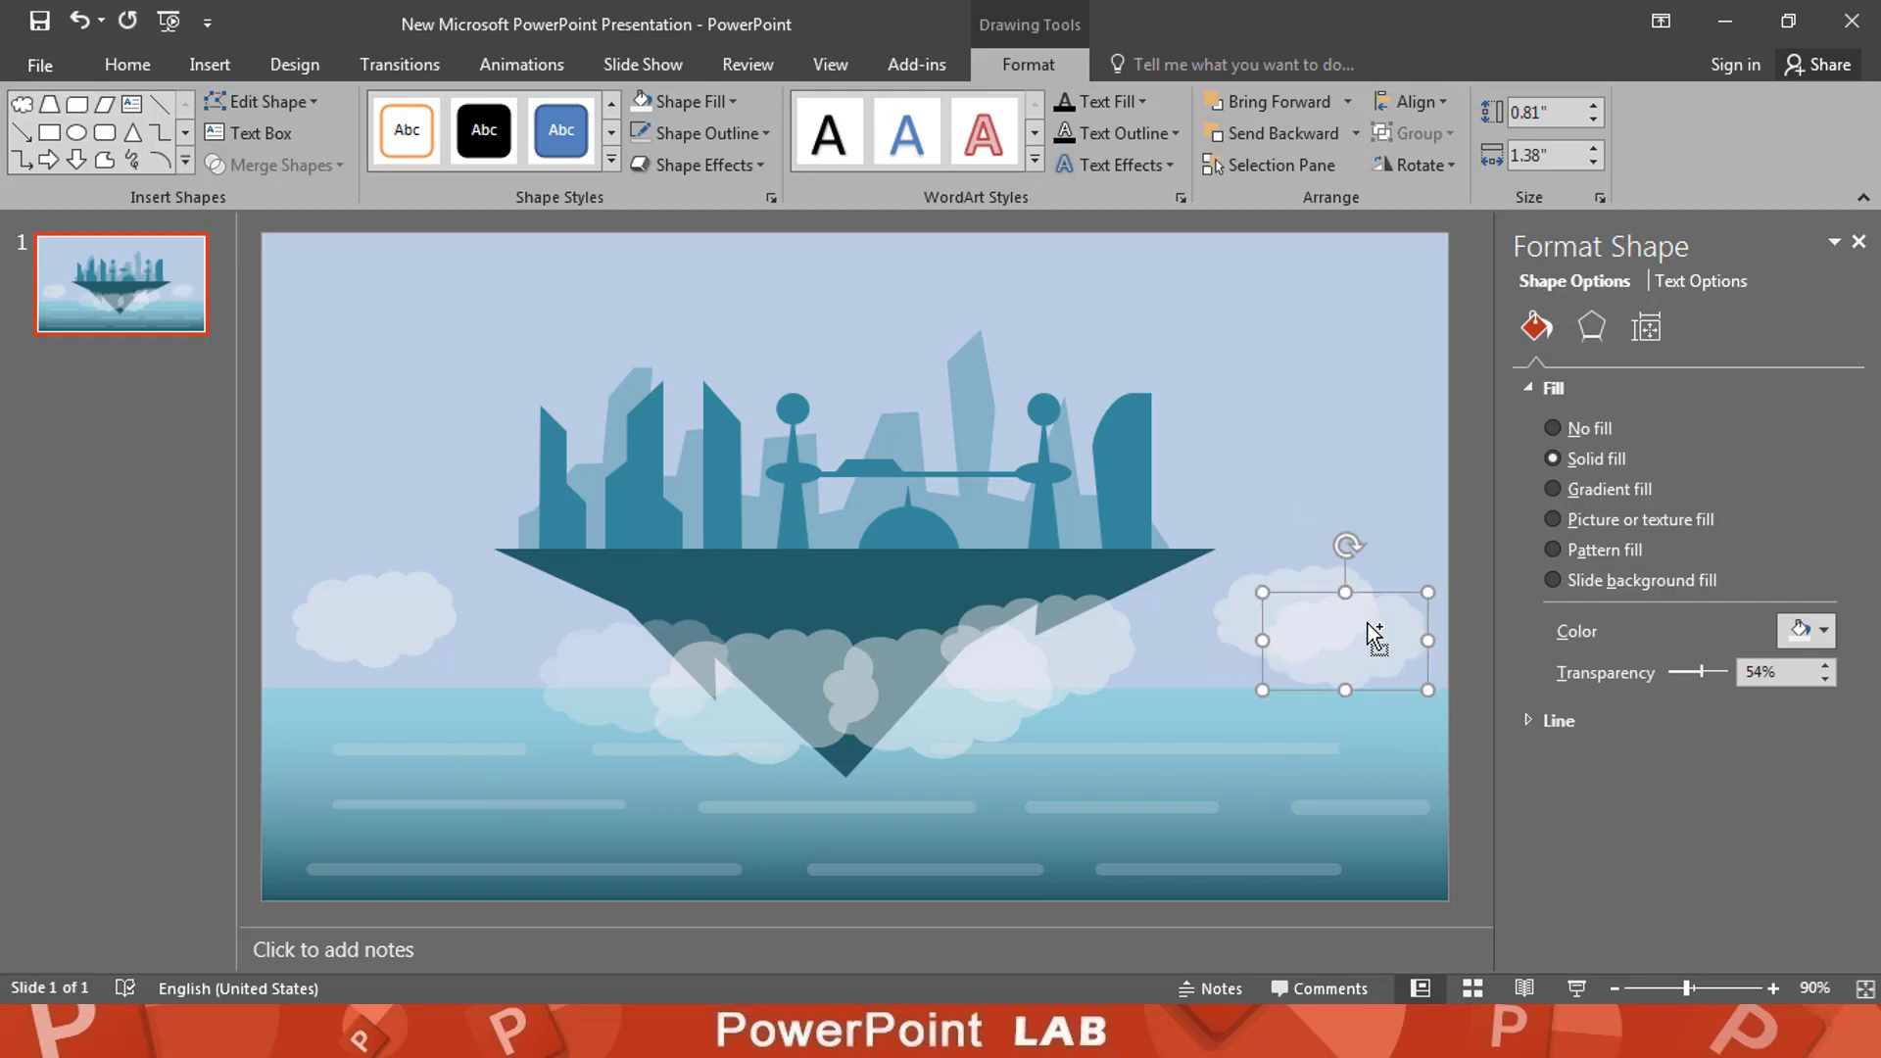
click(1378, 484)
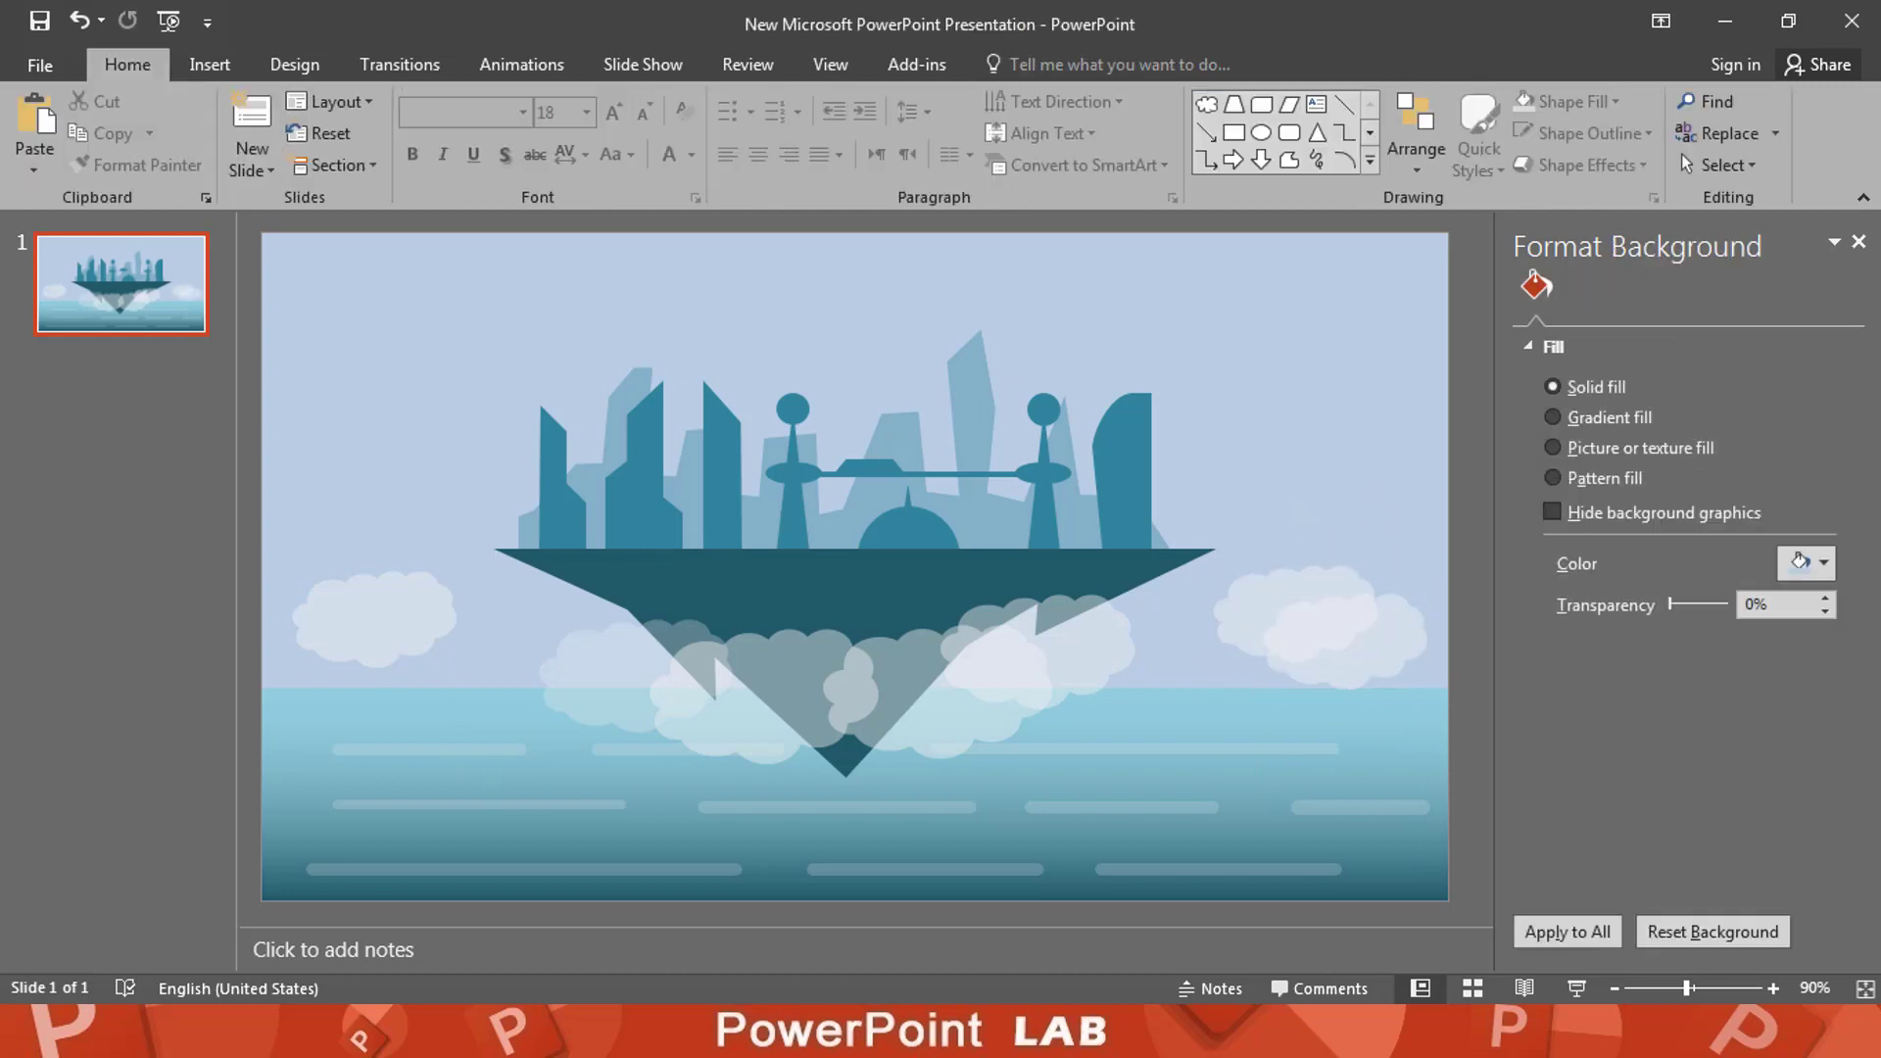
click(1858, 241)
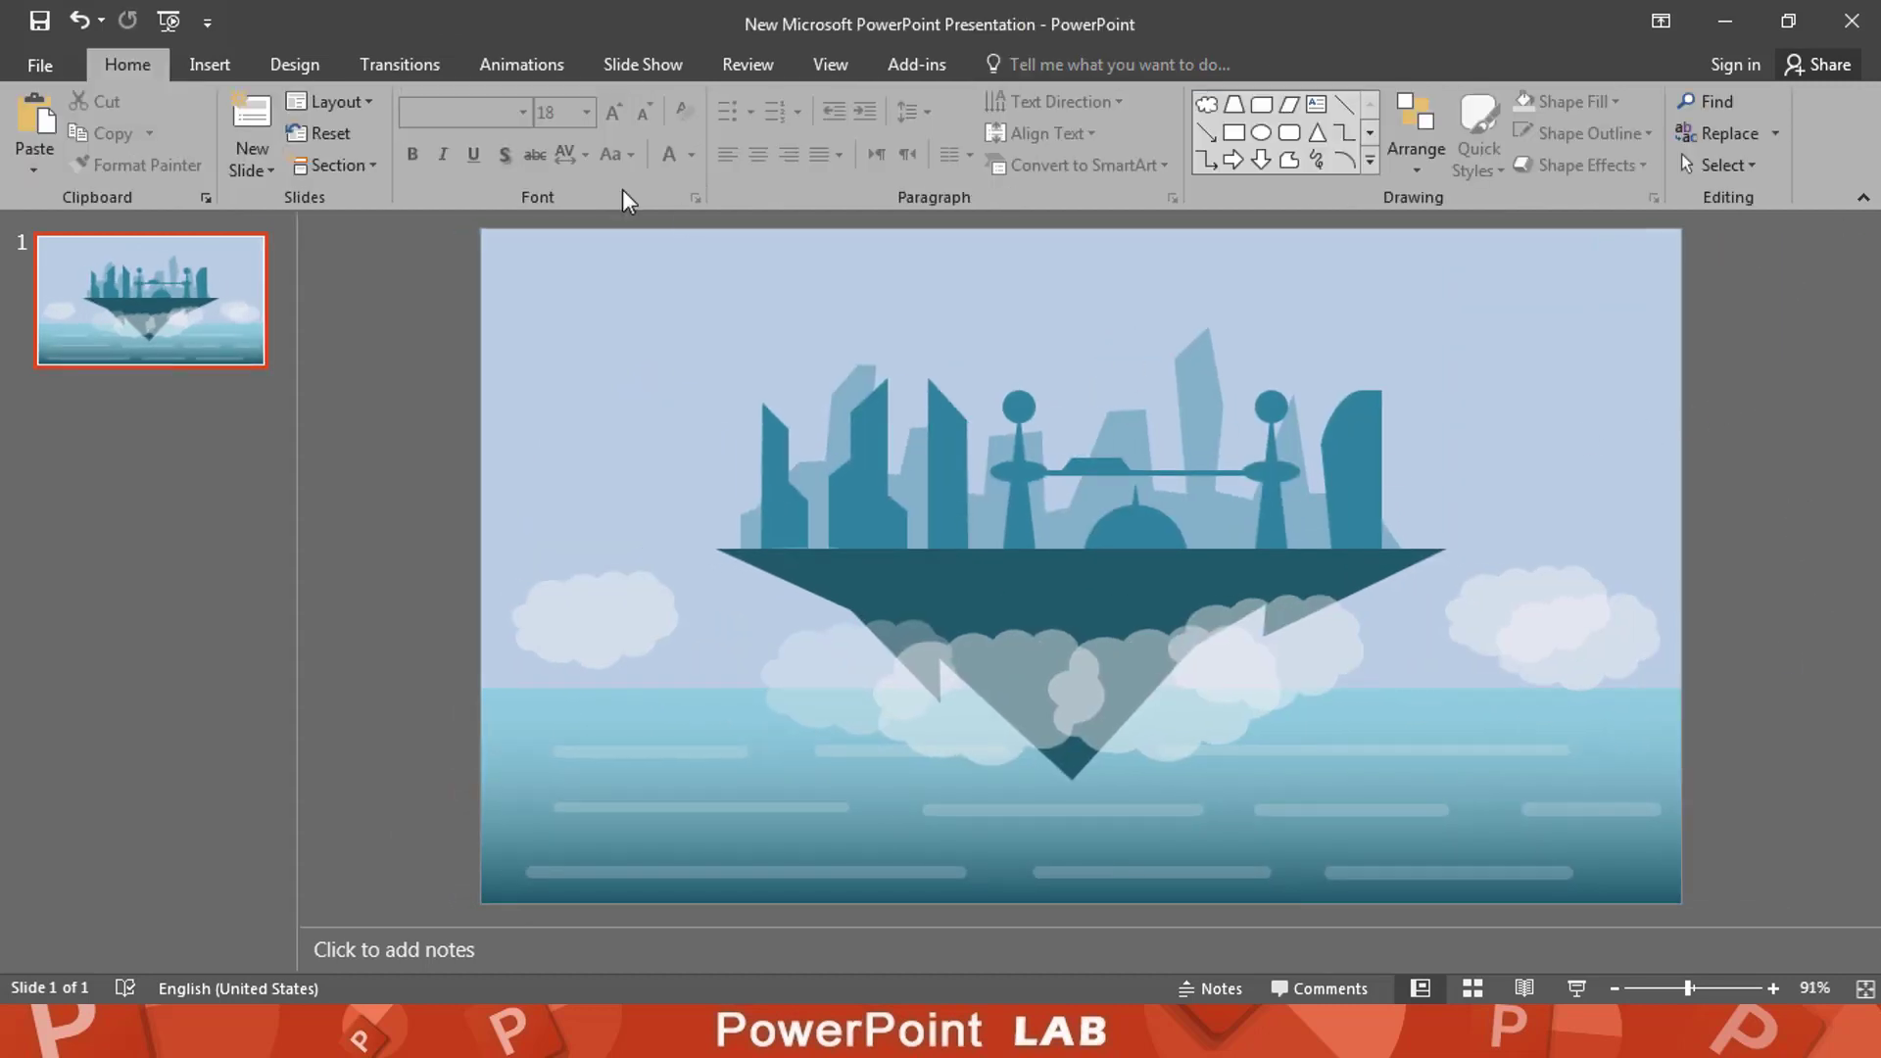
Step: Draw a white-filled circle in the upper-left sky
click(209, 64)
click(469, 127)
click(654, 313)
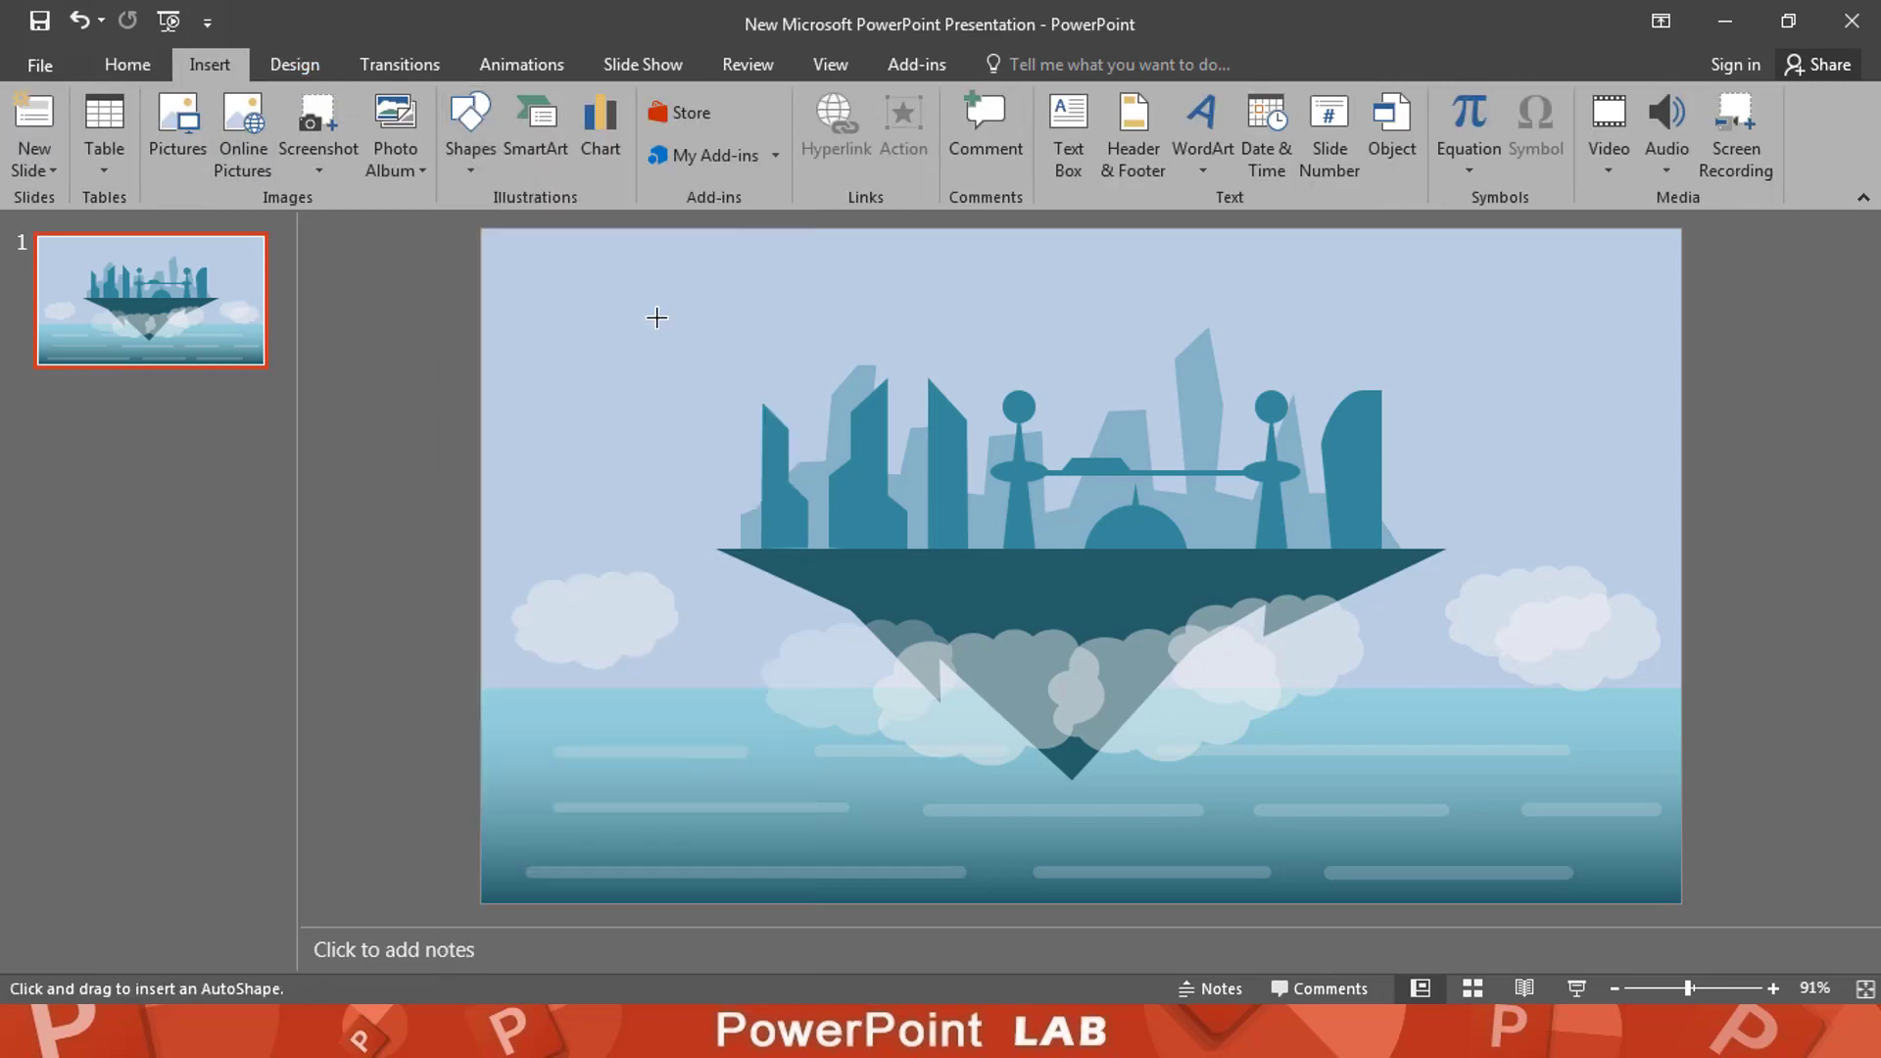
drag(607, 392, 643, 432)
click(639, 104)
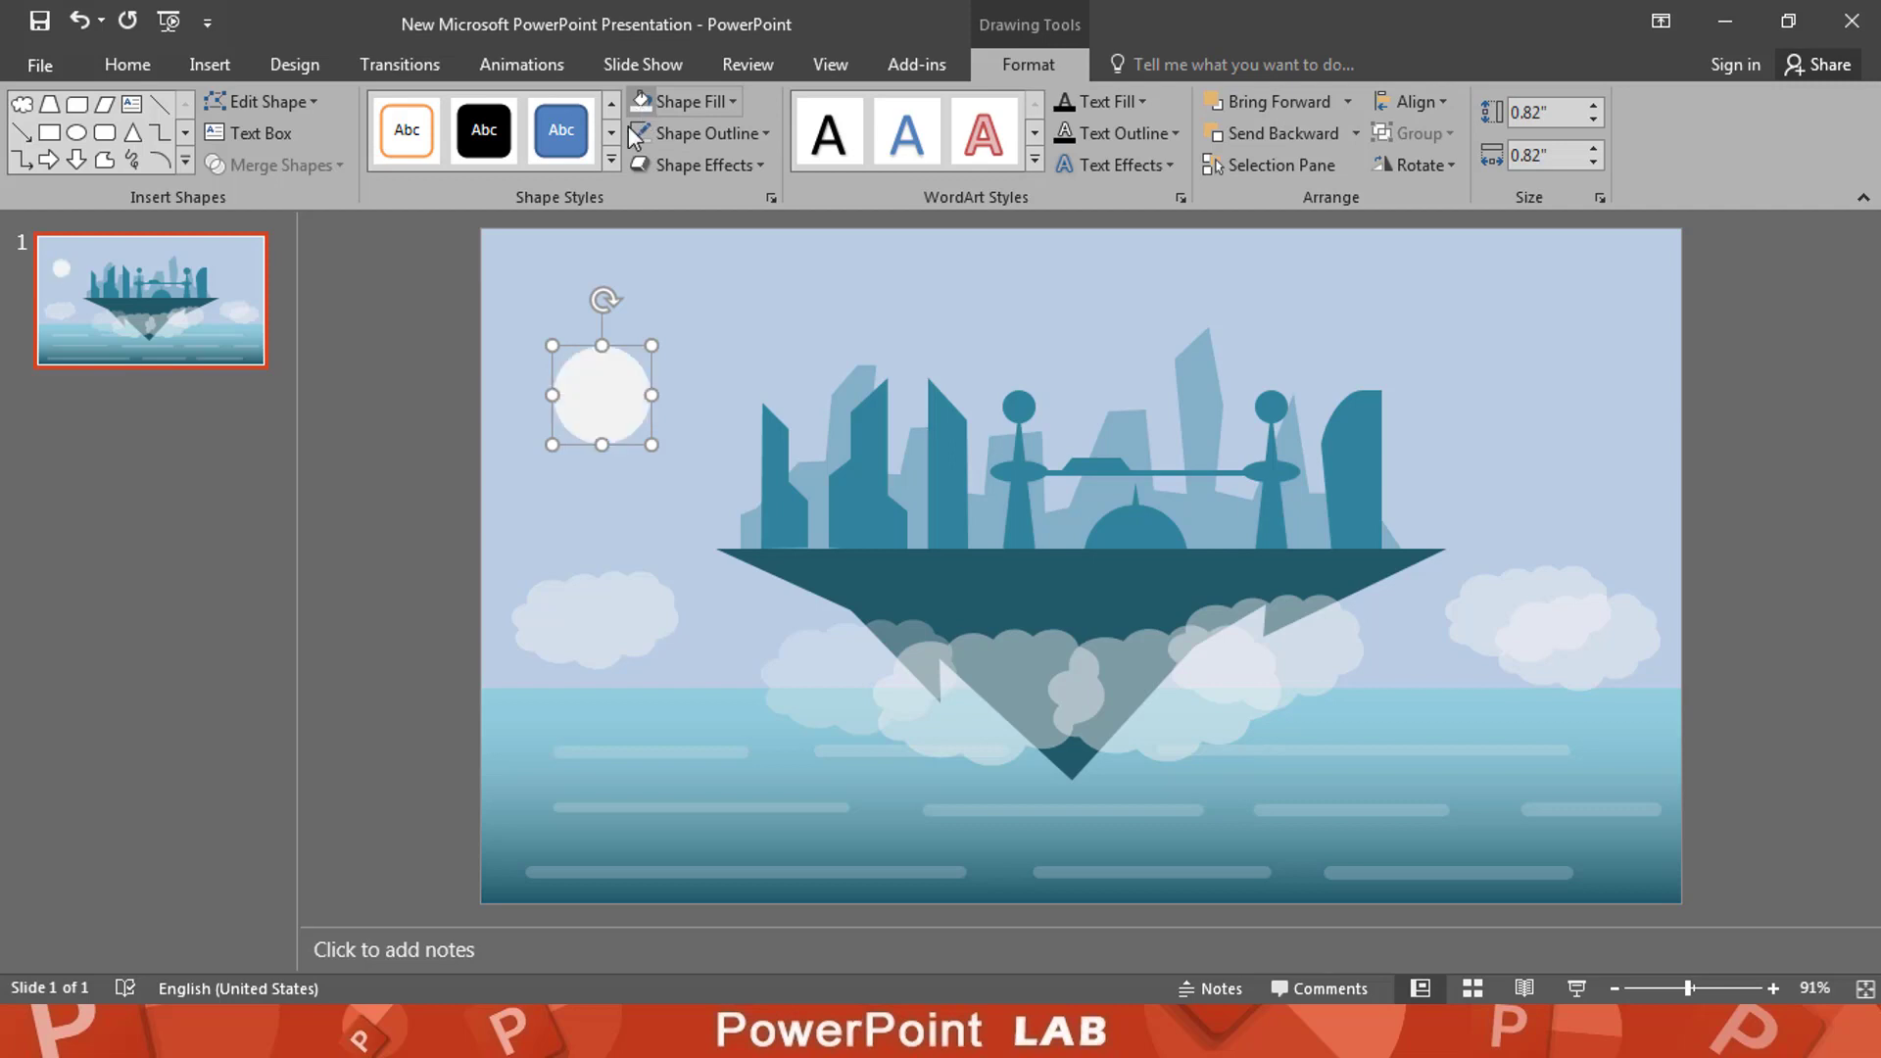
Step: Give the circle a white 13 pt glow from the glow settings
click(735, 166)
mouse_move(720, 398)
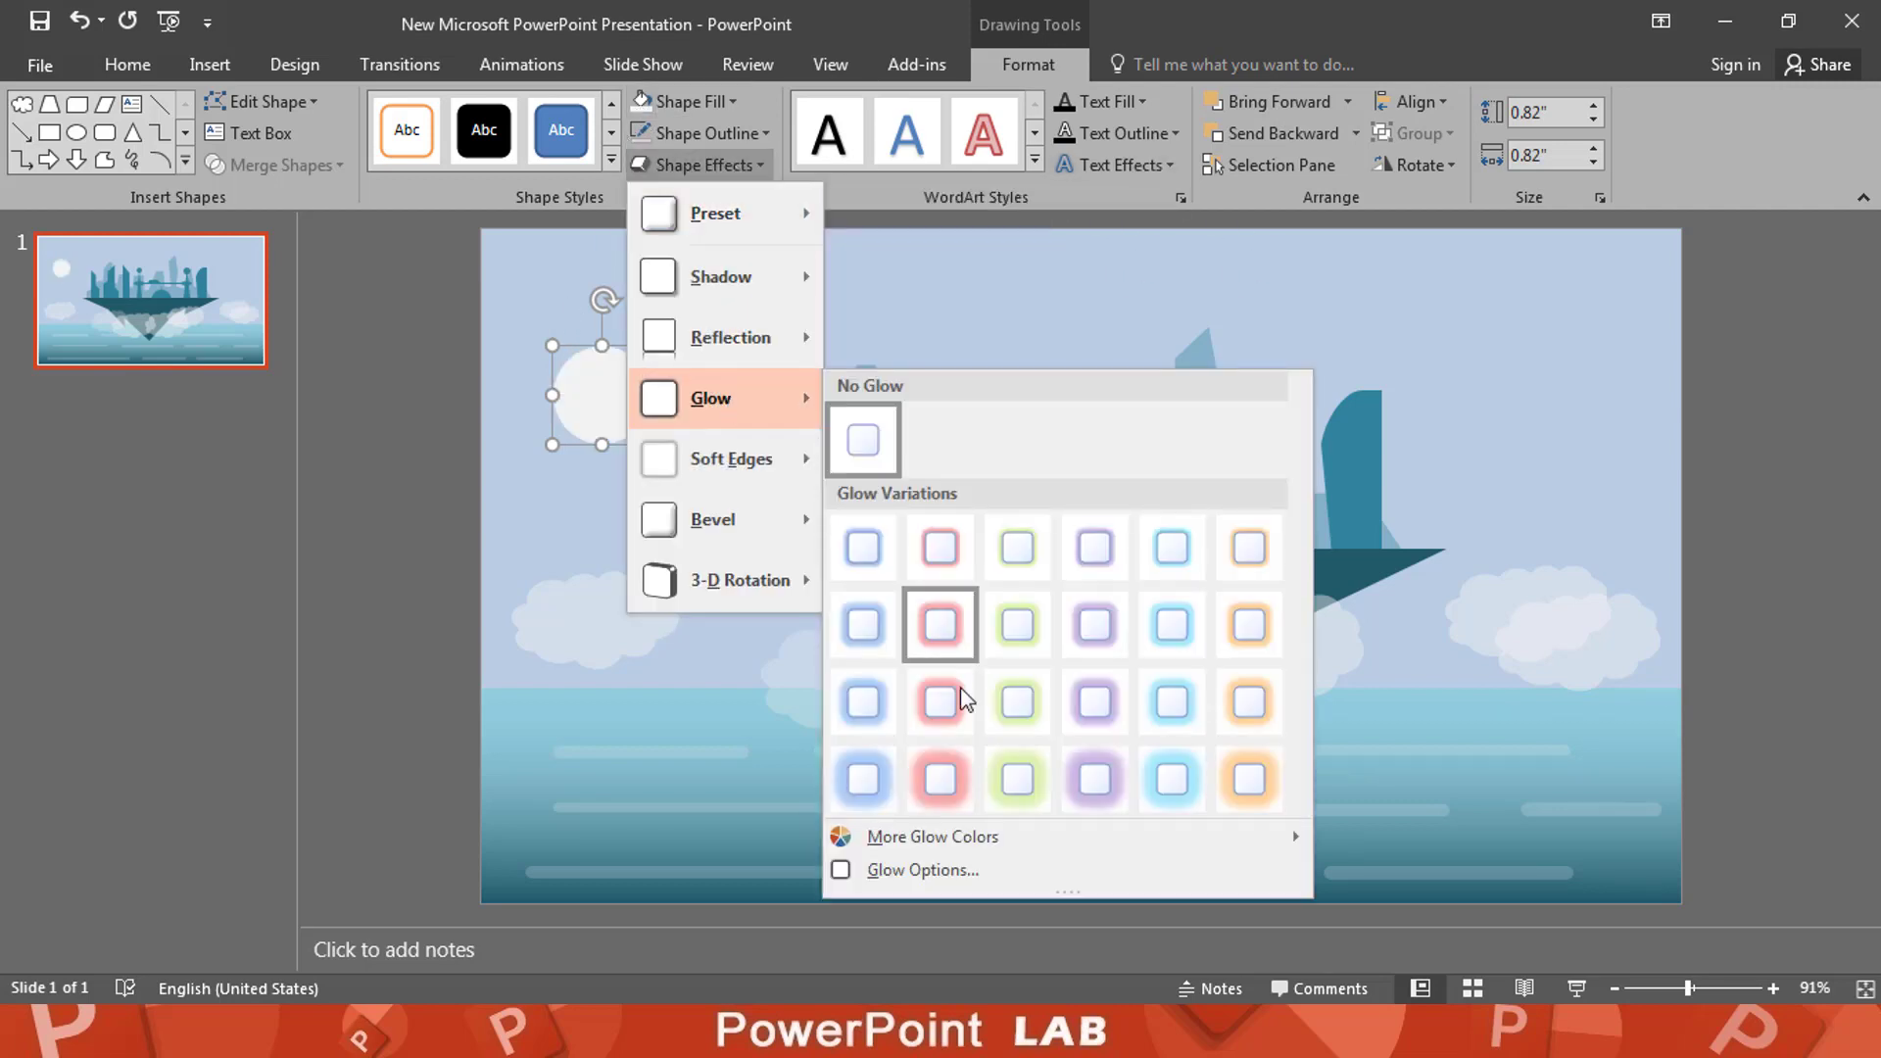
click(955, 871)
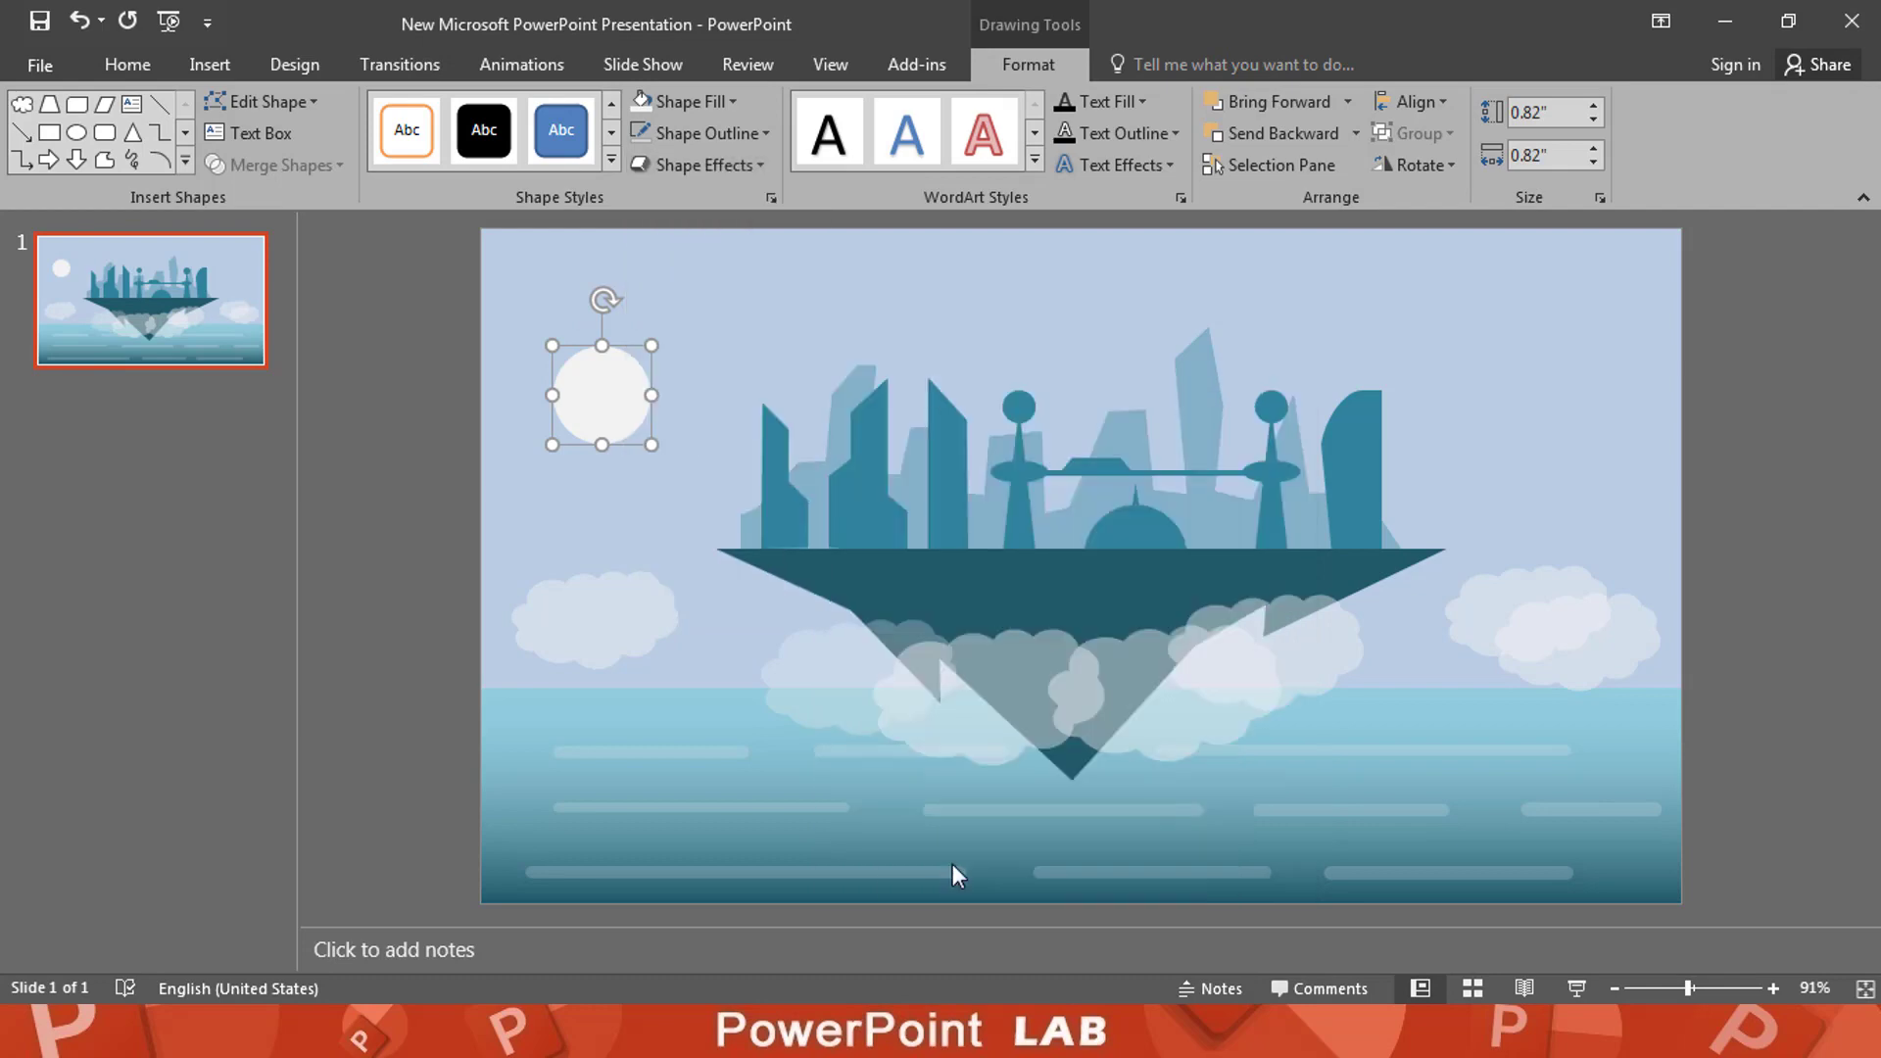
click(1821, 496)
click(1805, 542)
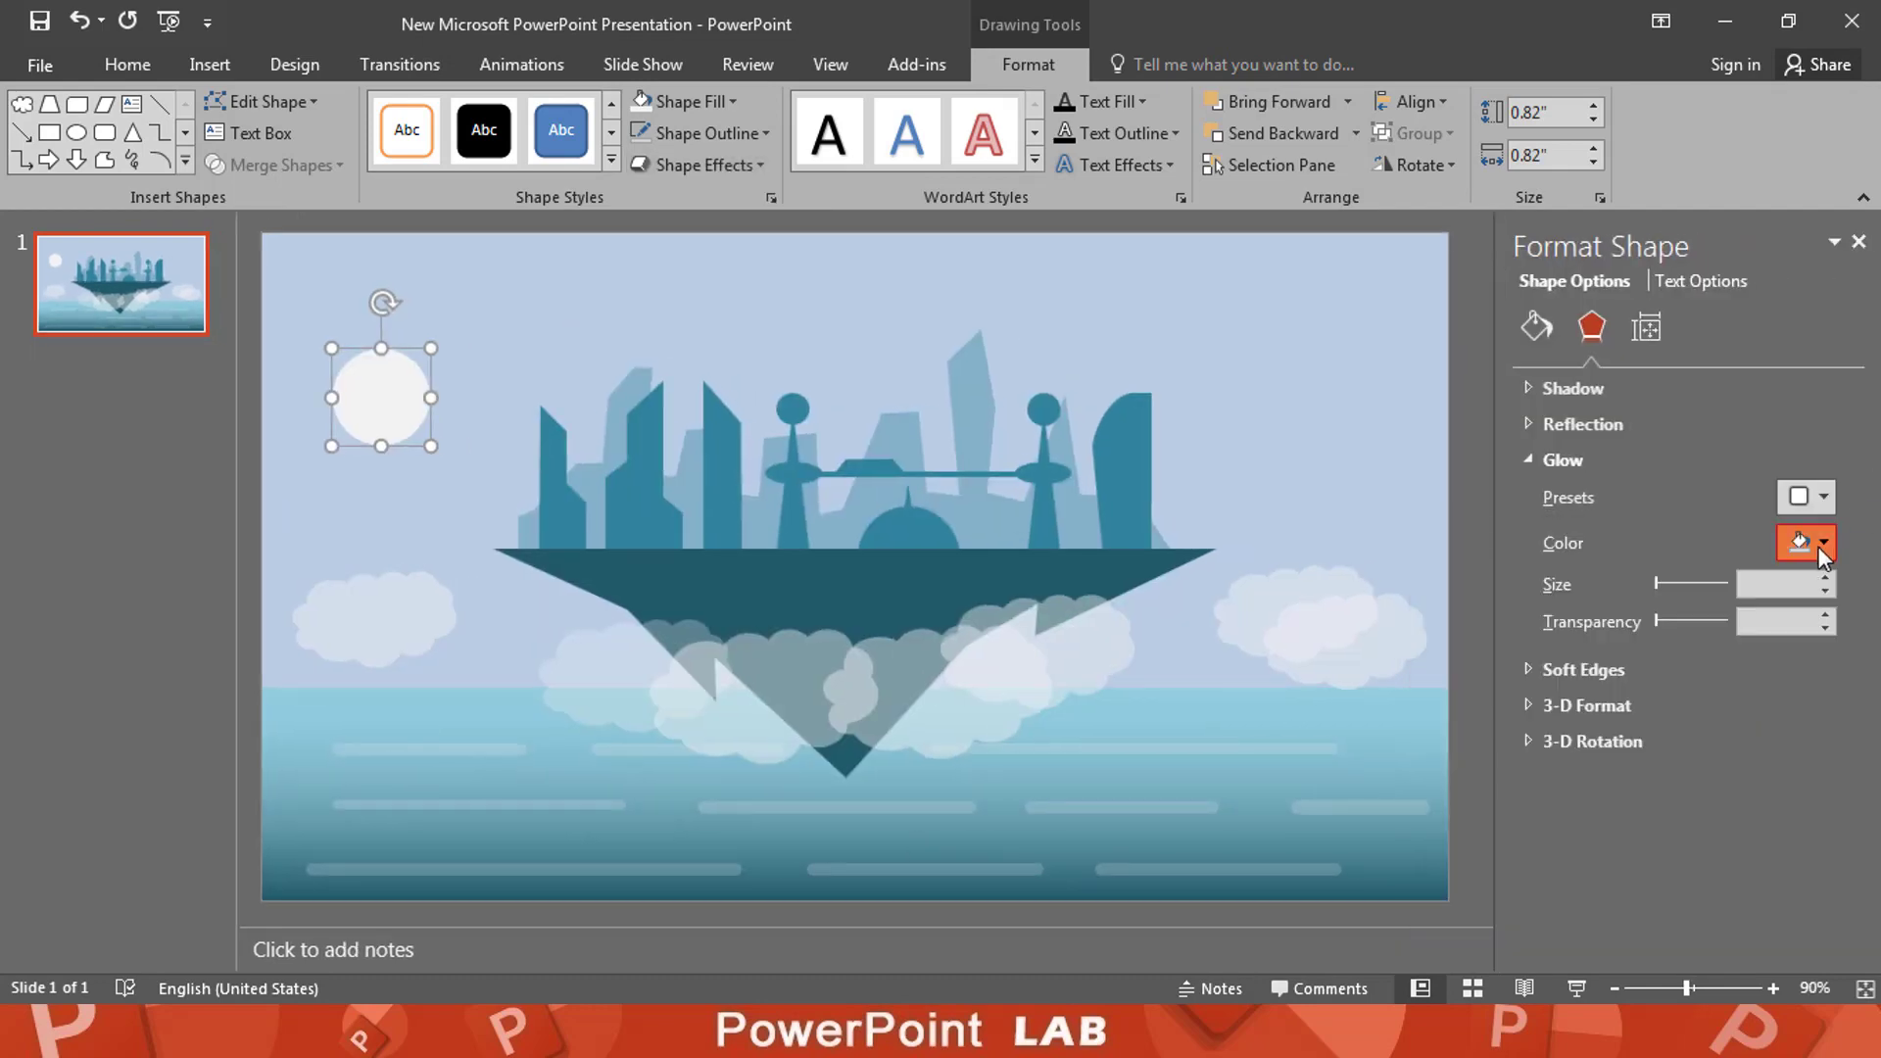
click(1806, 542)
click(1663, 609)
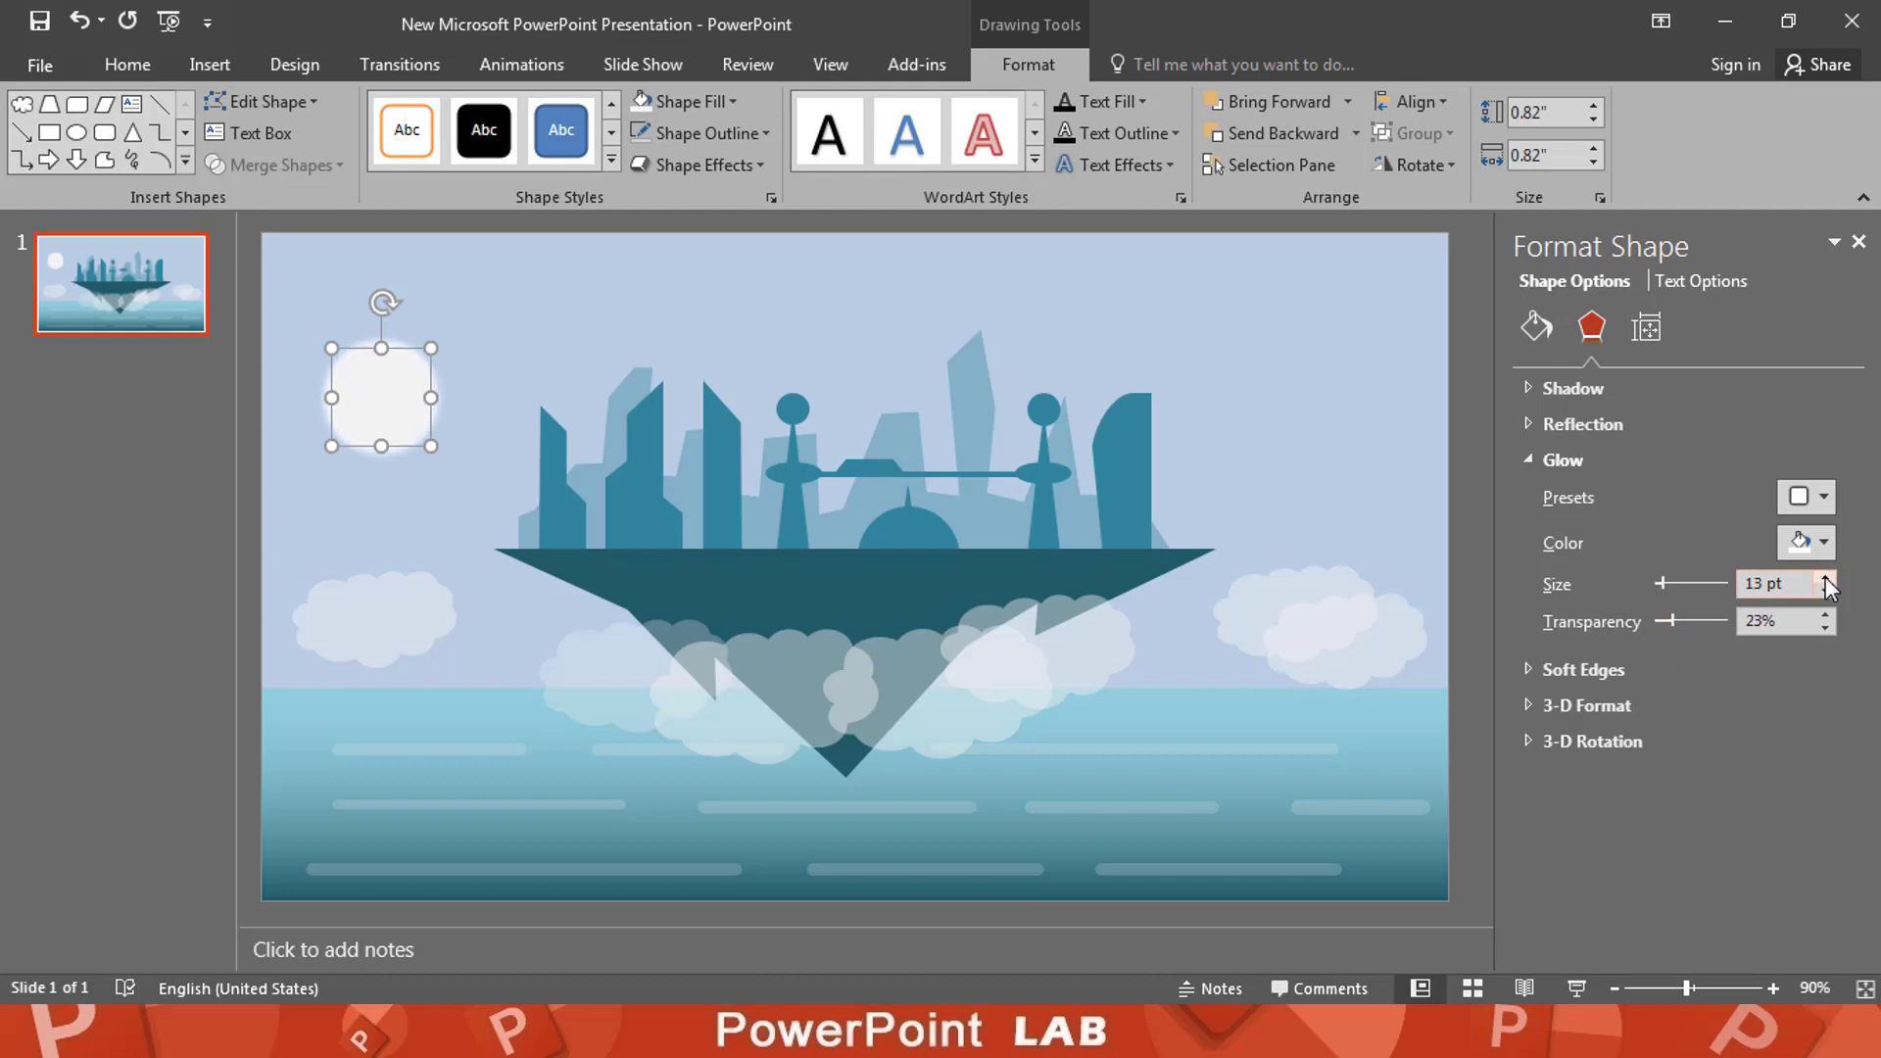
Step: Close the formatting pane and deselect the finished sun
click(1858, 241)
click(739, 328)
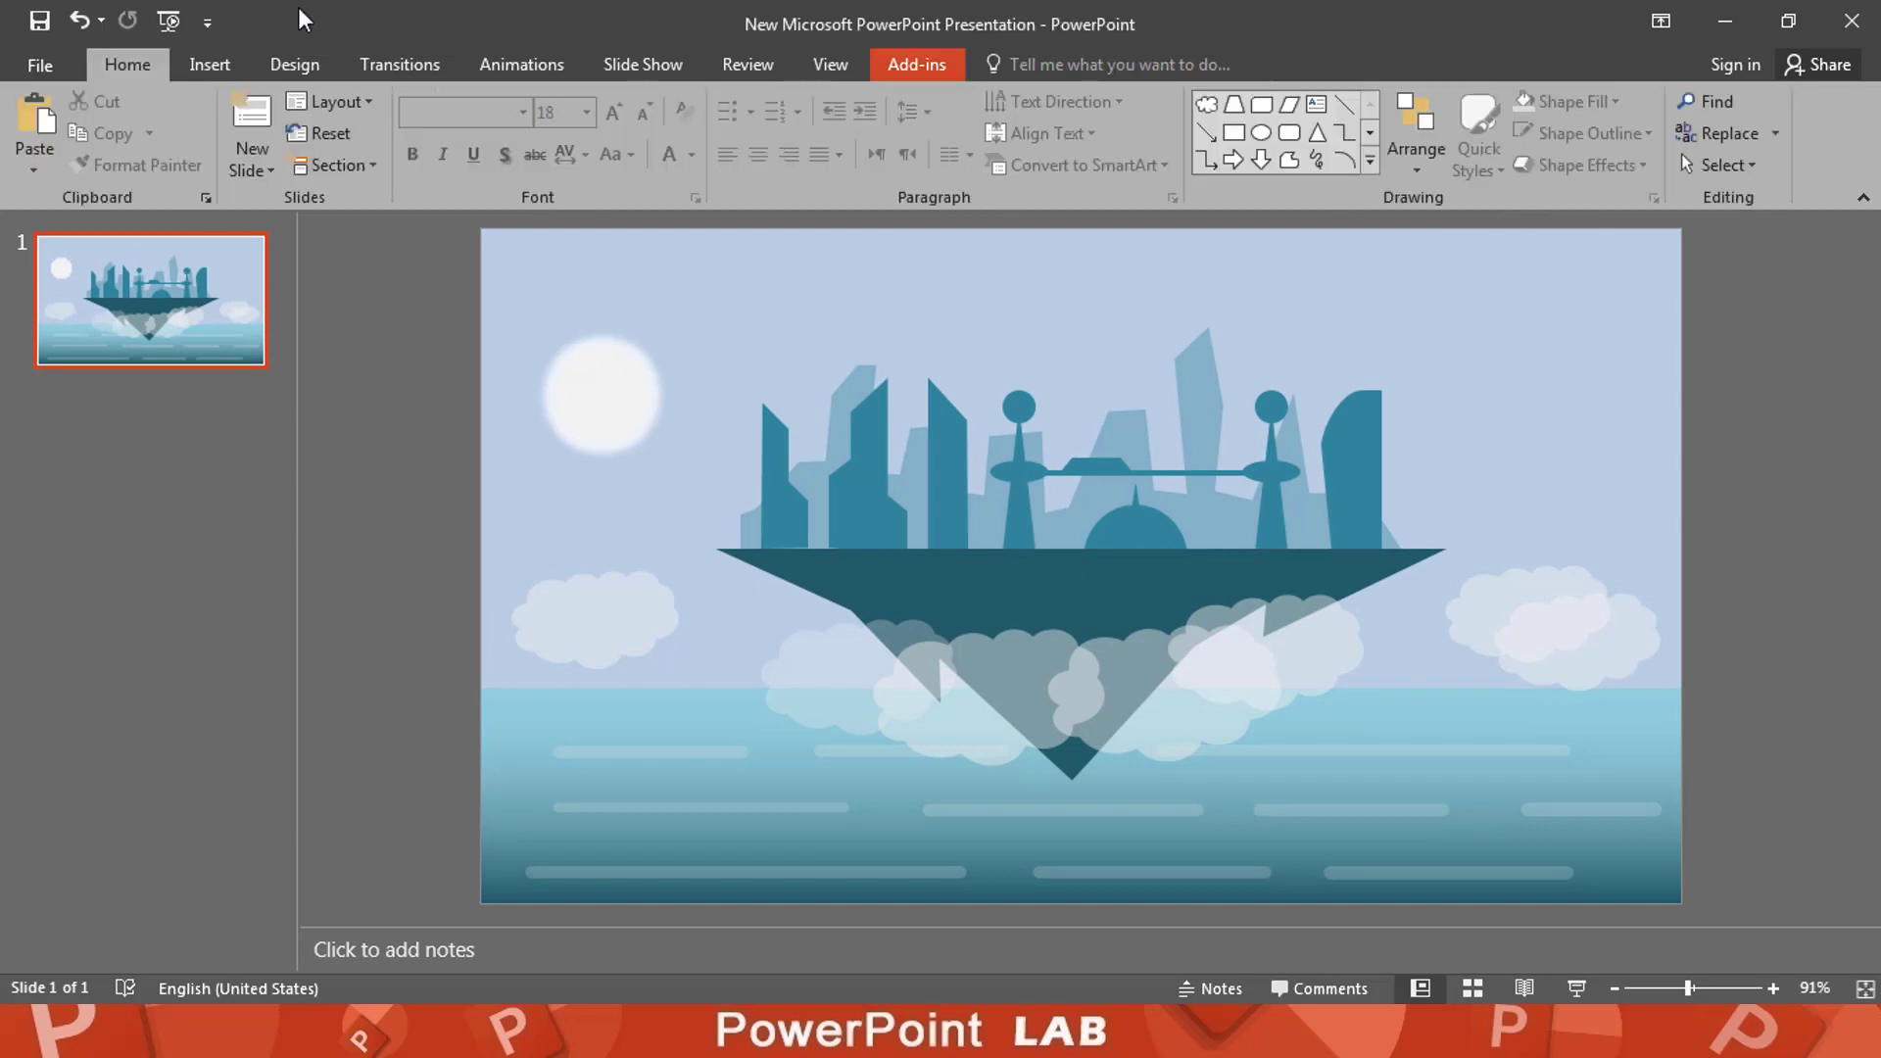
click(210, 63)
Step: Draw a circle over the sun, paste the sun's glow style and set it 62% transparent
click(470, 127)
click(663, 252)
drag(513, 303, 713, 503)
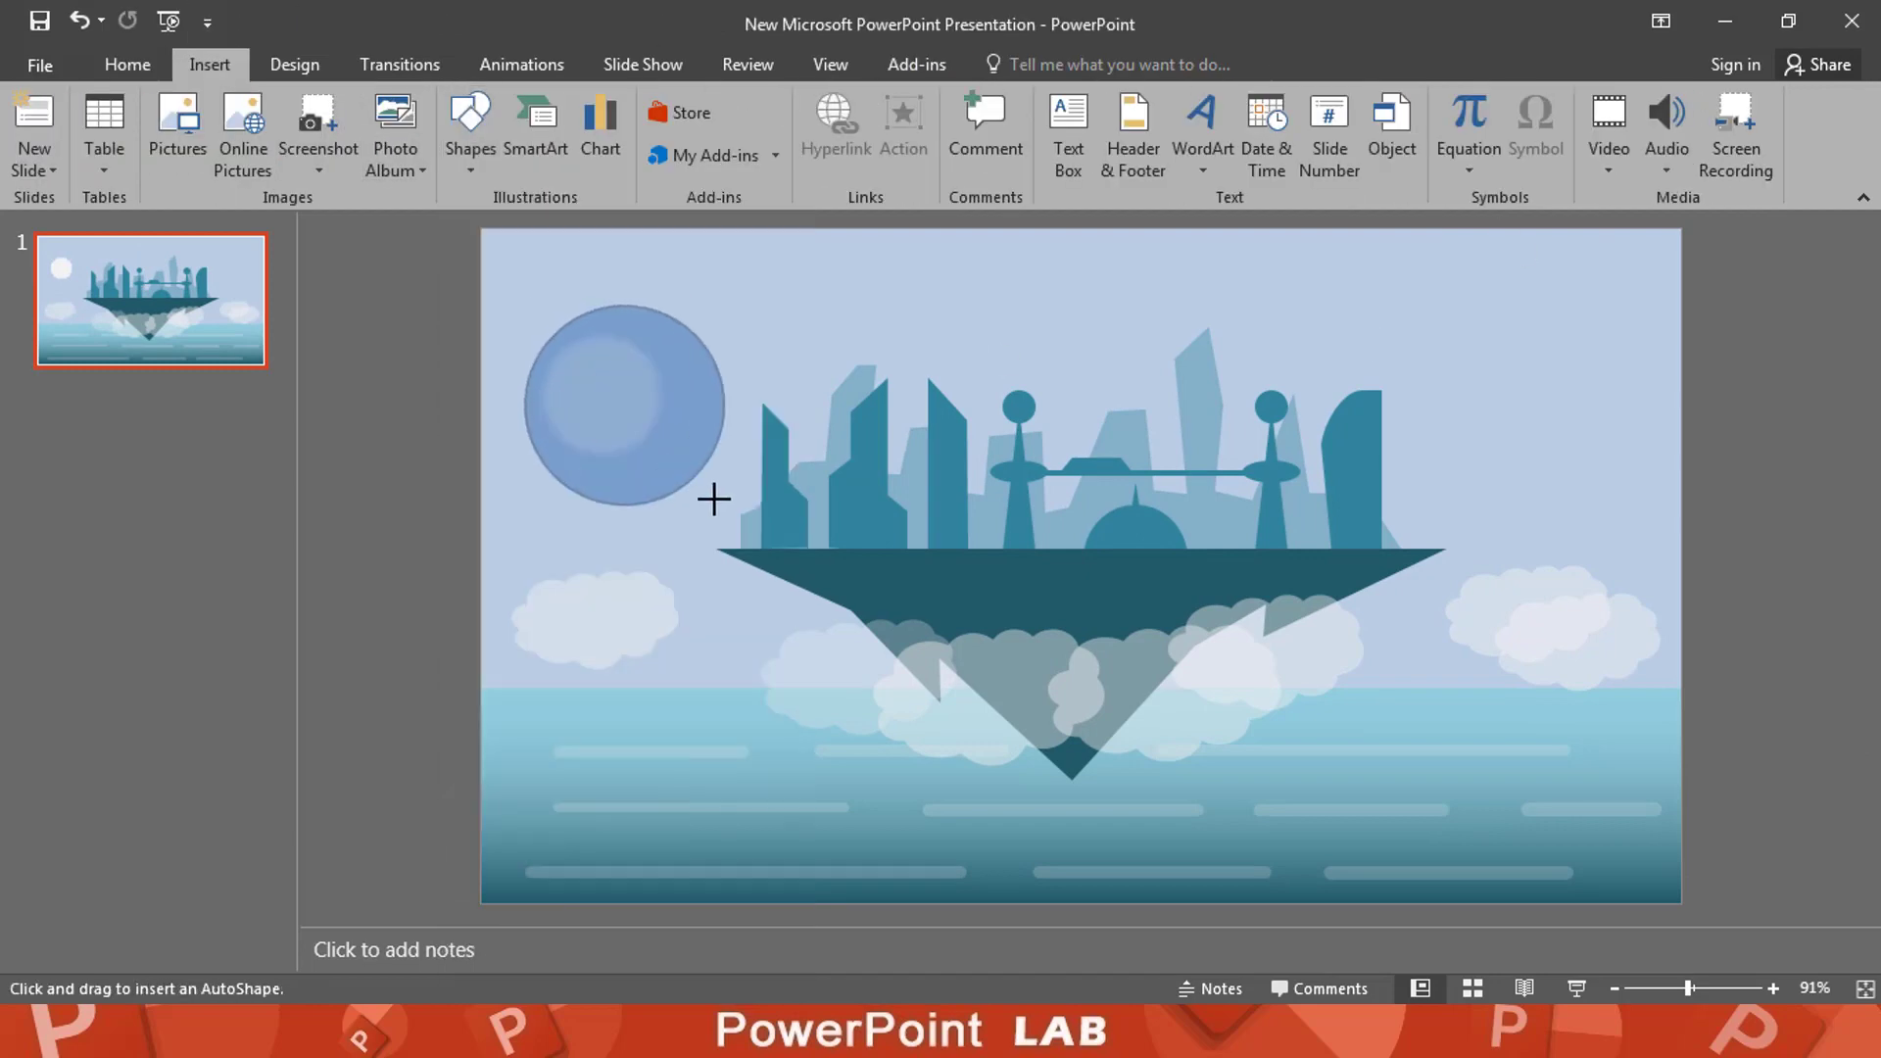
key(ctrl+shift+v)
right_click(653, 376)
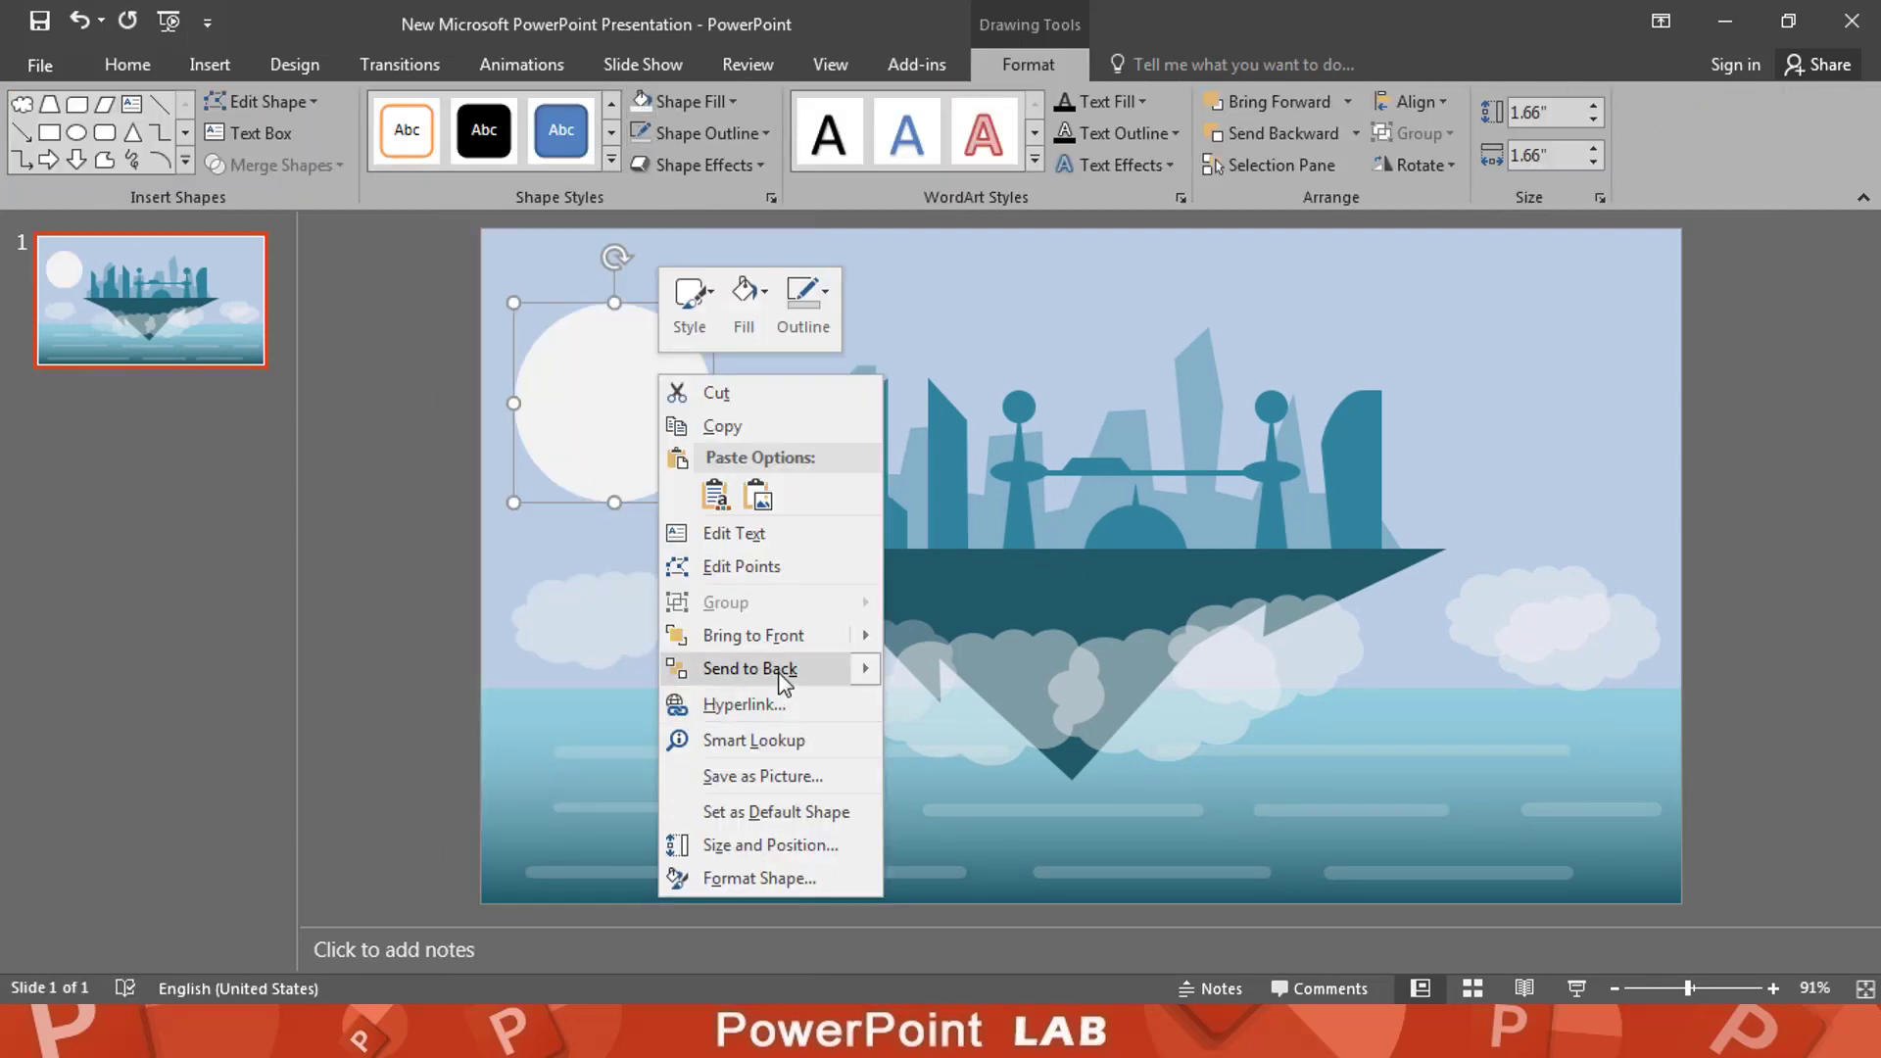
click(778, 664)
right_click(667, 437)
click(774, 952)
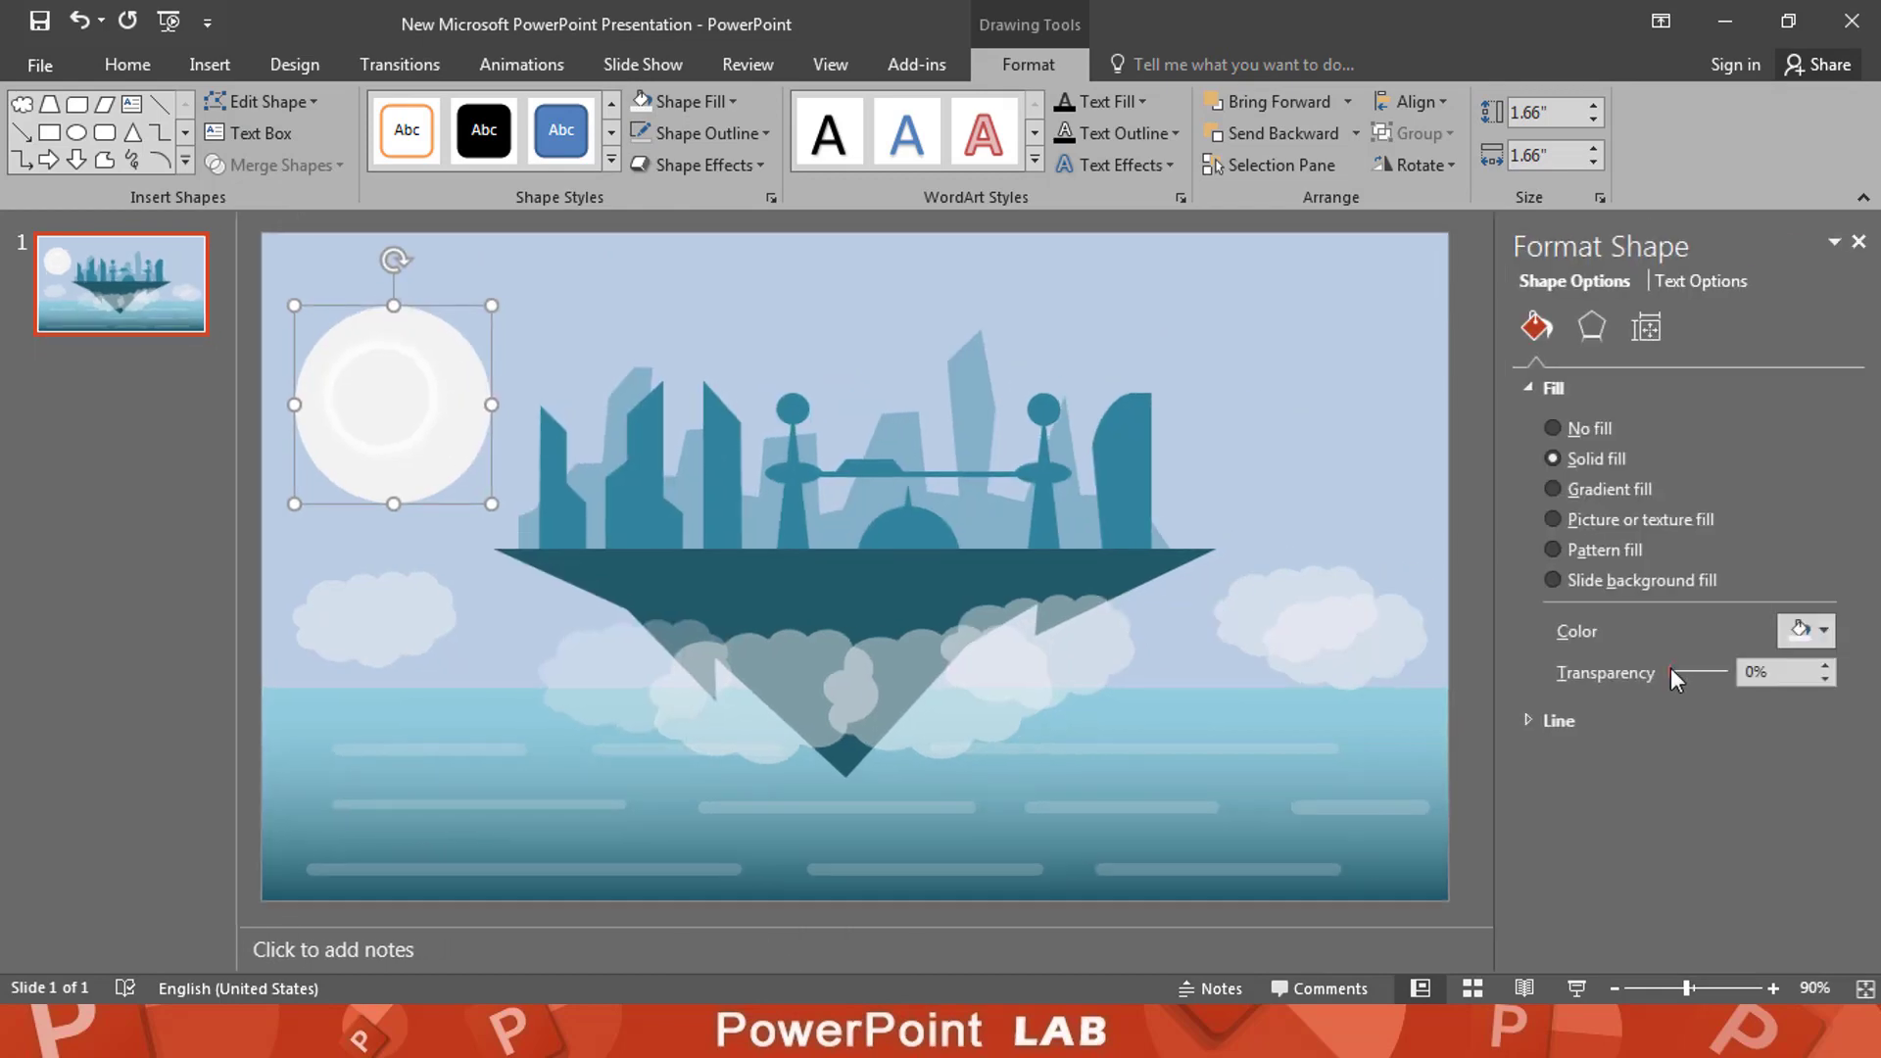
drag(1697, 676, 1705, 674)
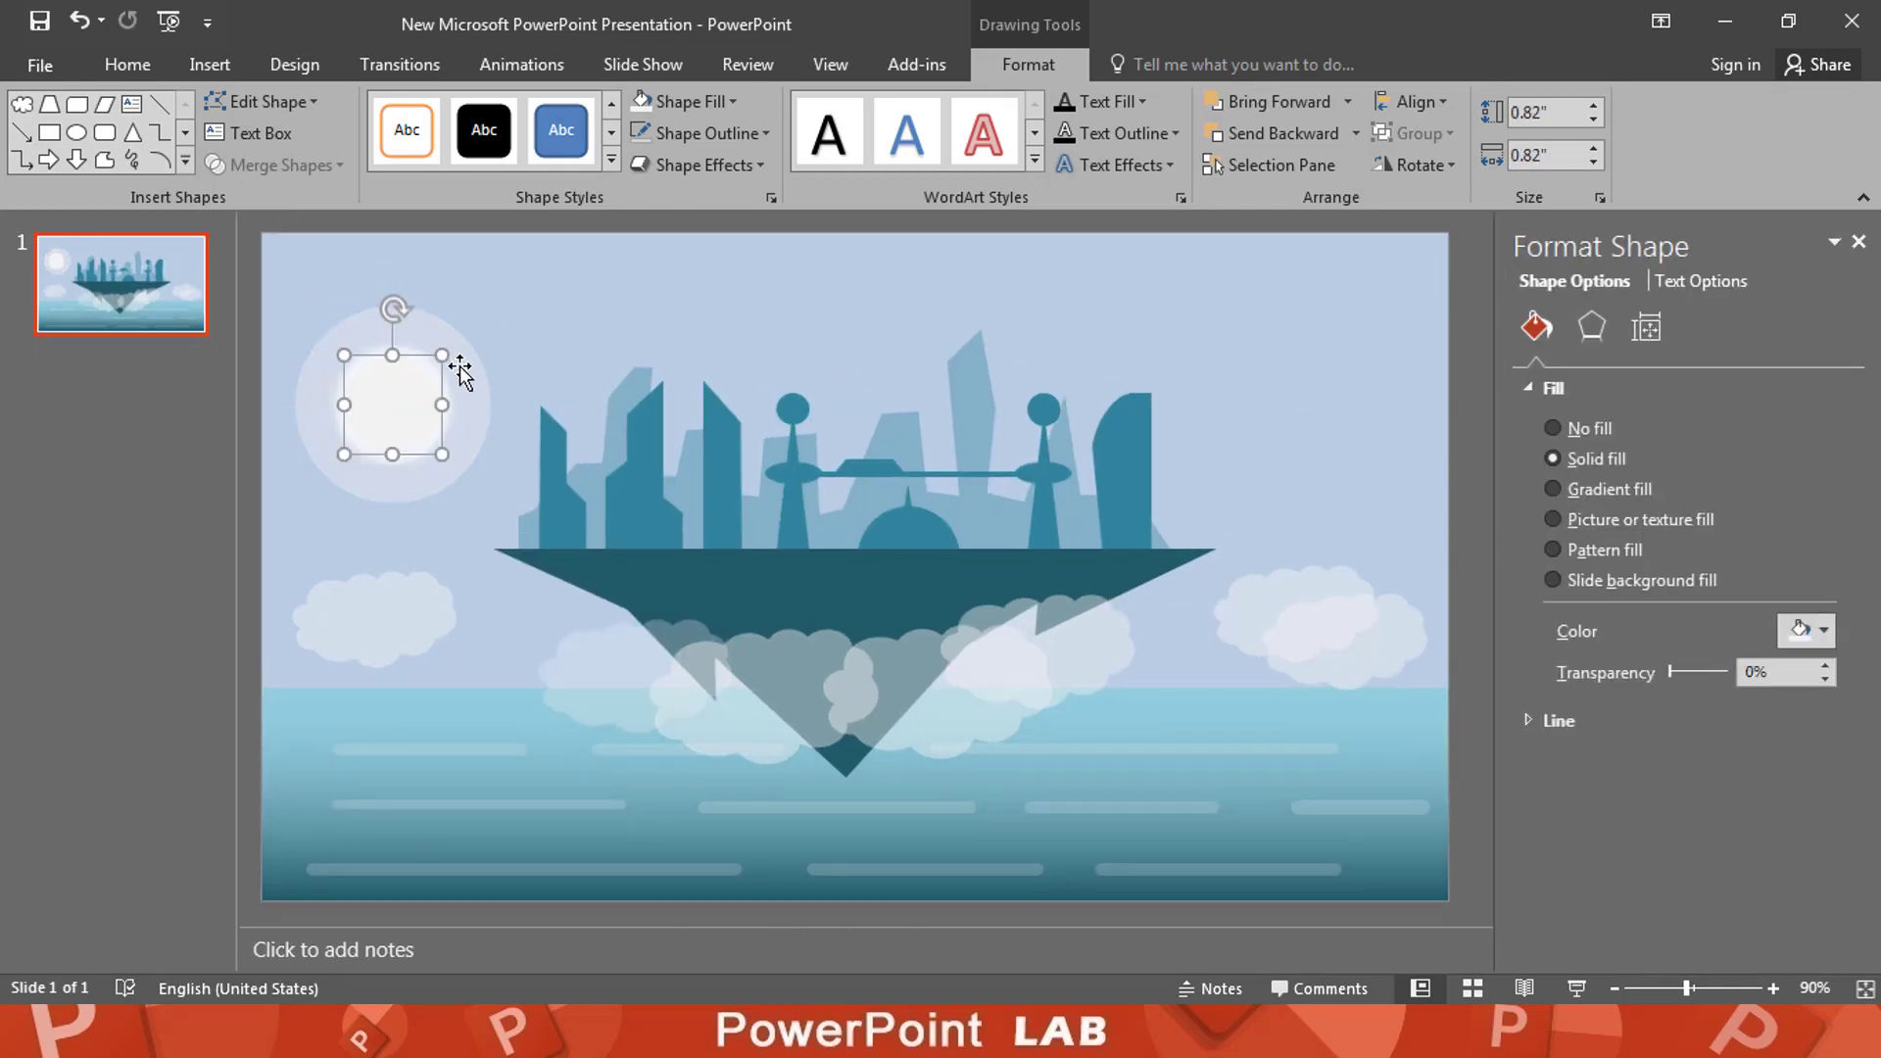
Step: Enlarge the halo circle over the sun and send it to the back
drag(460, 370, 425, 377)
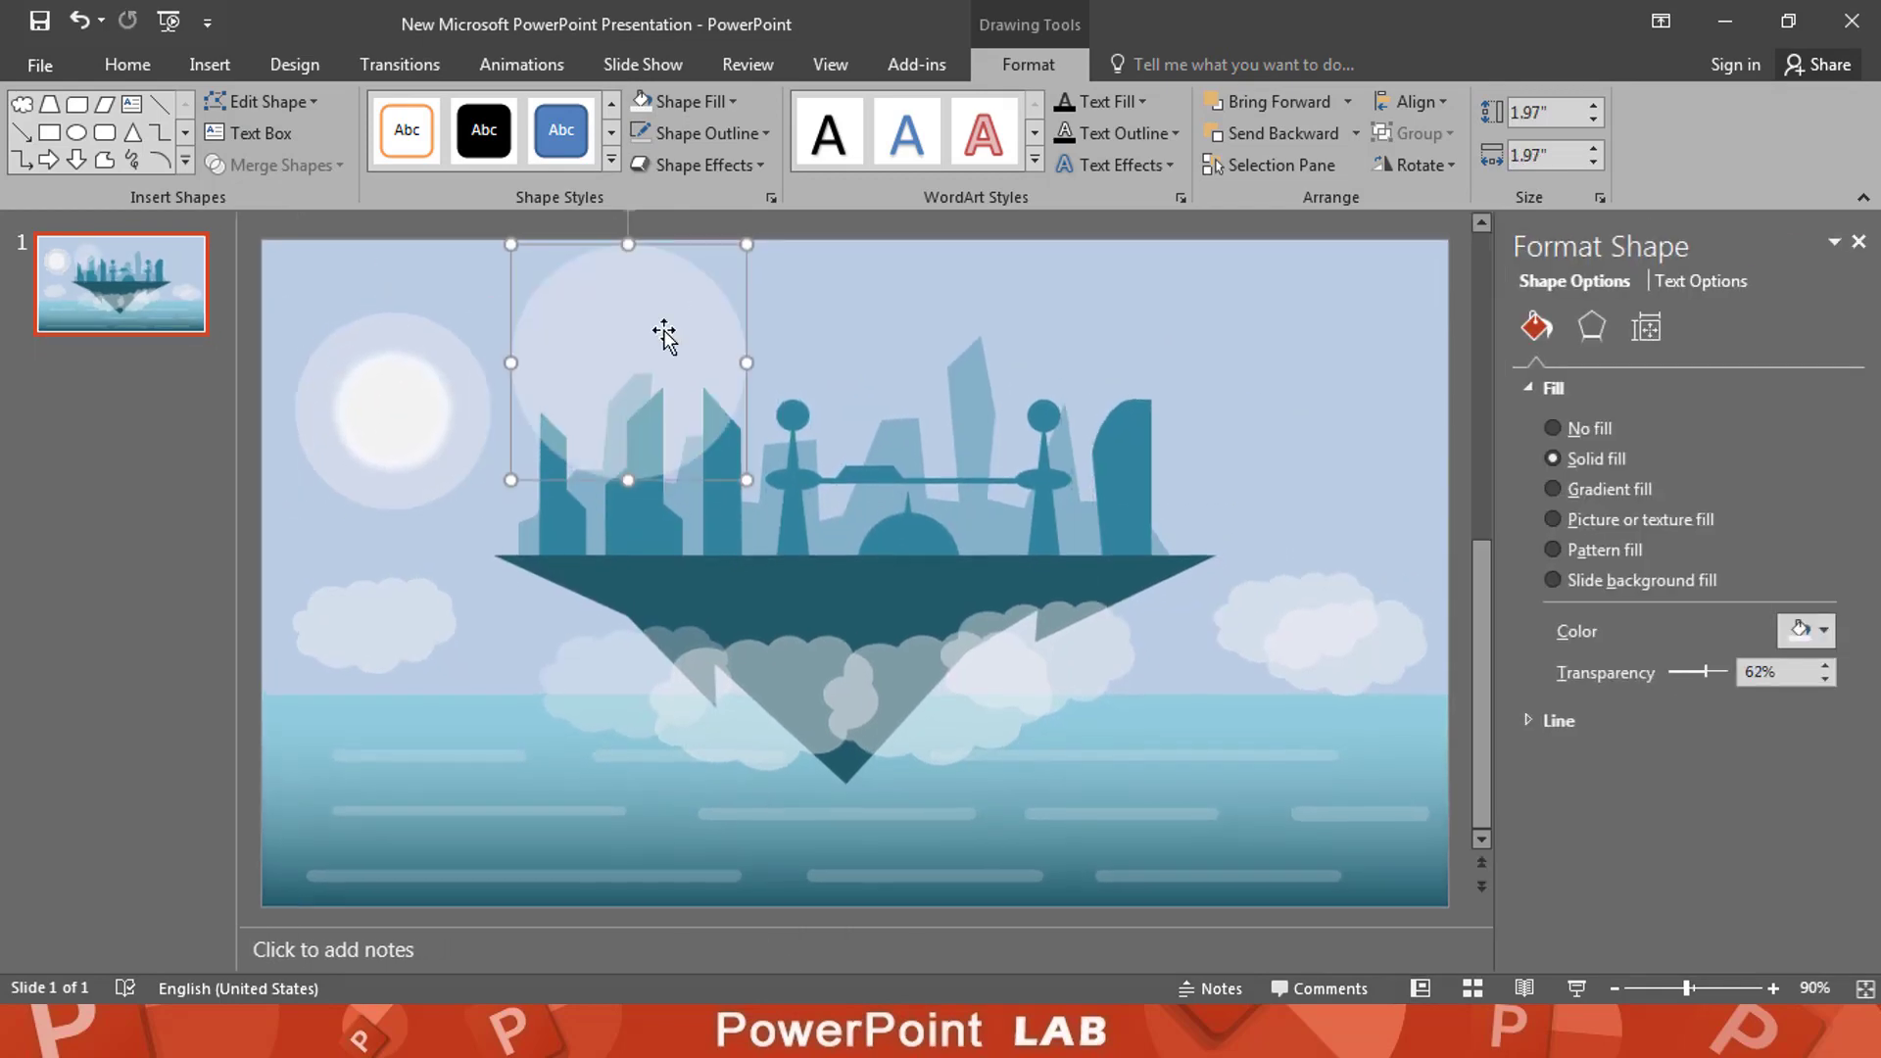
drag(425, 377, 487, 355)
right_click(487, 354)
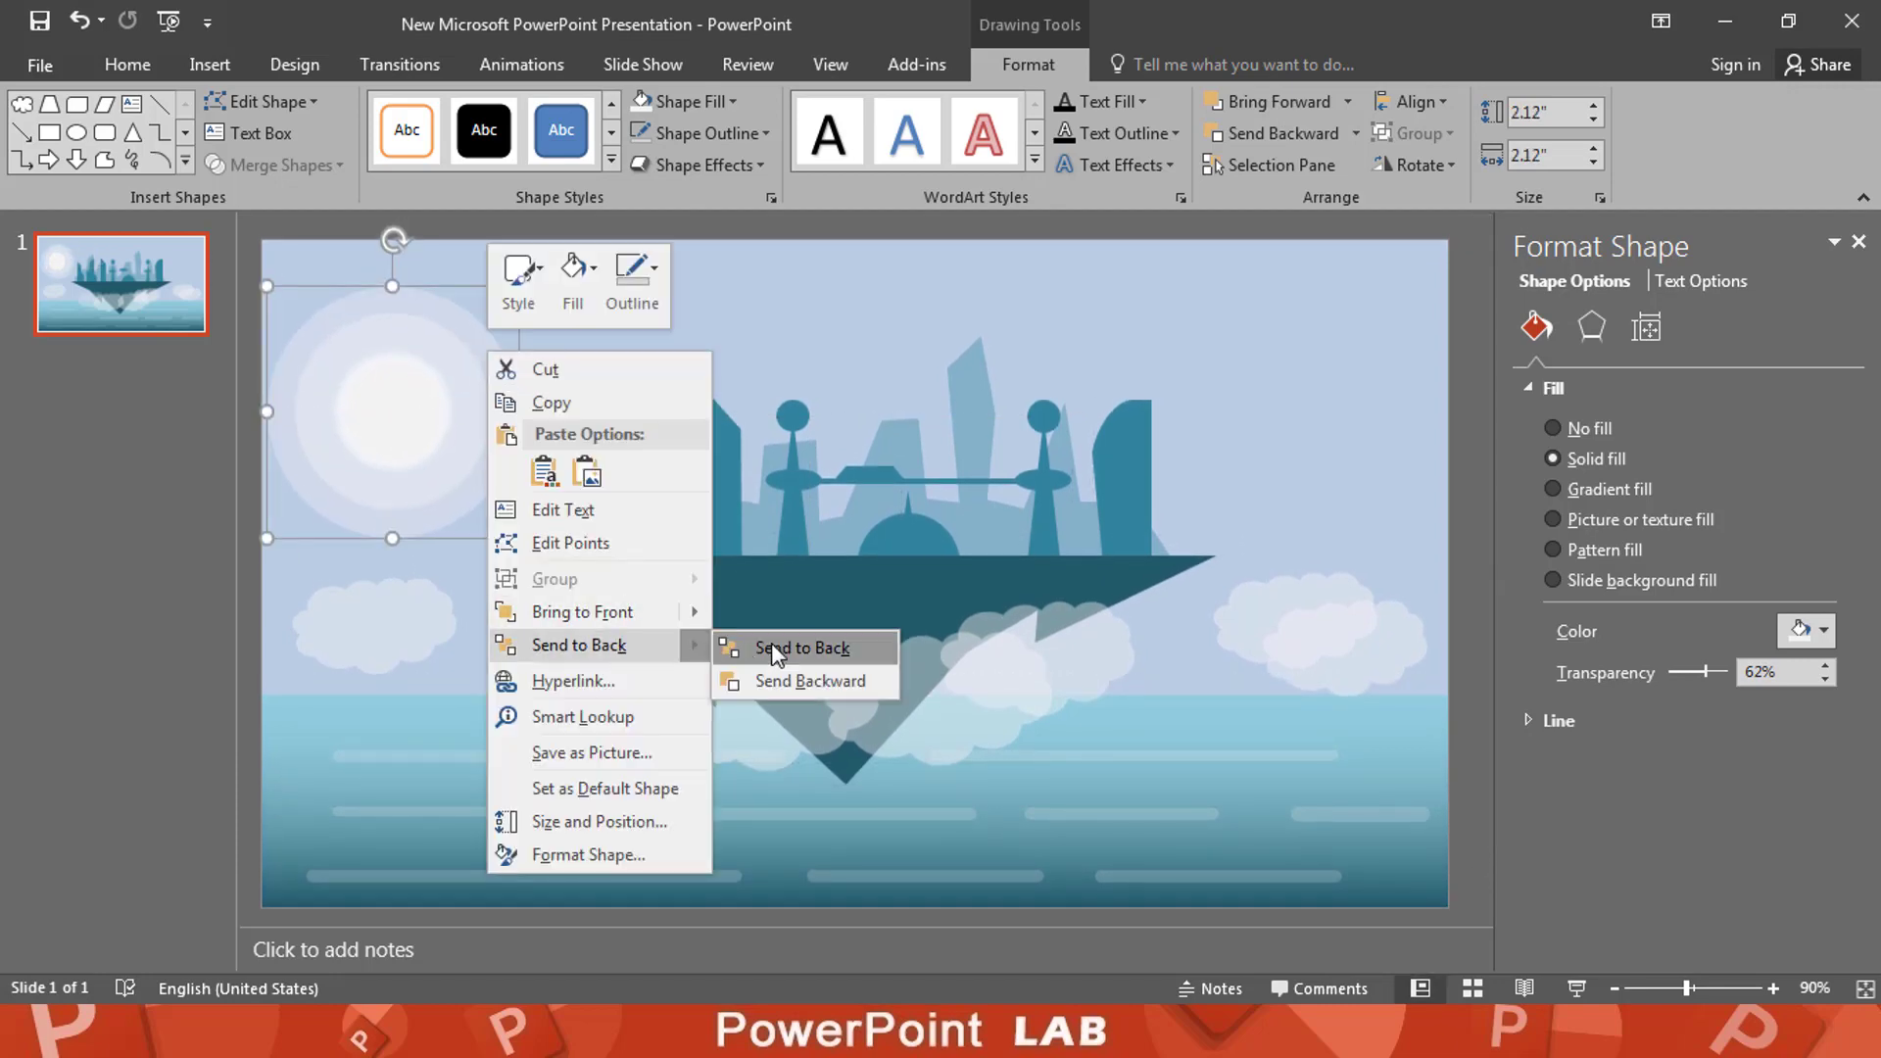
click(774, 643)
Step: Align the halo and sun circles centre and middle, then group them
shift+click(402, 390)
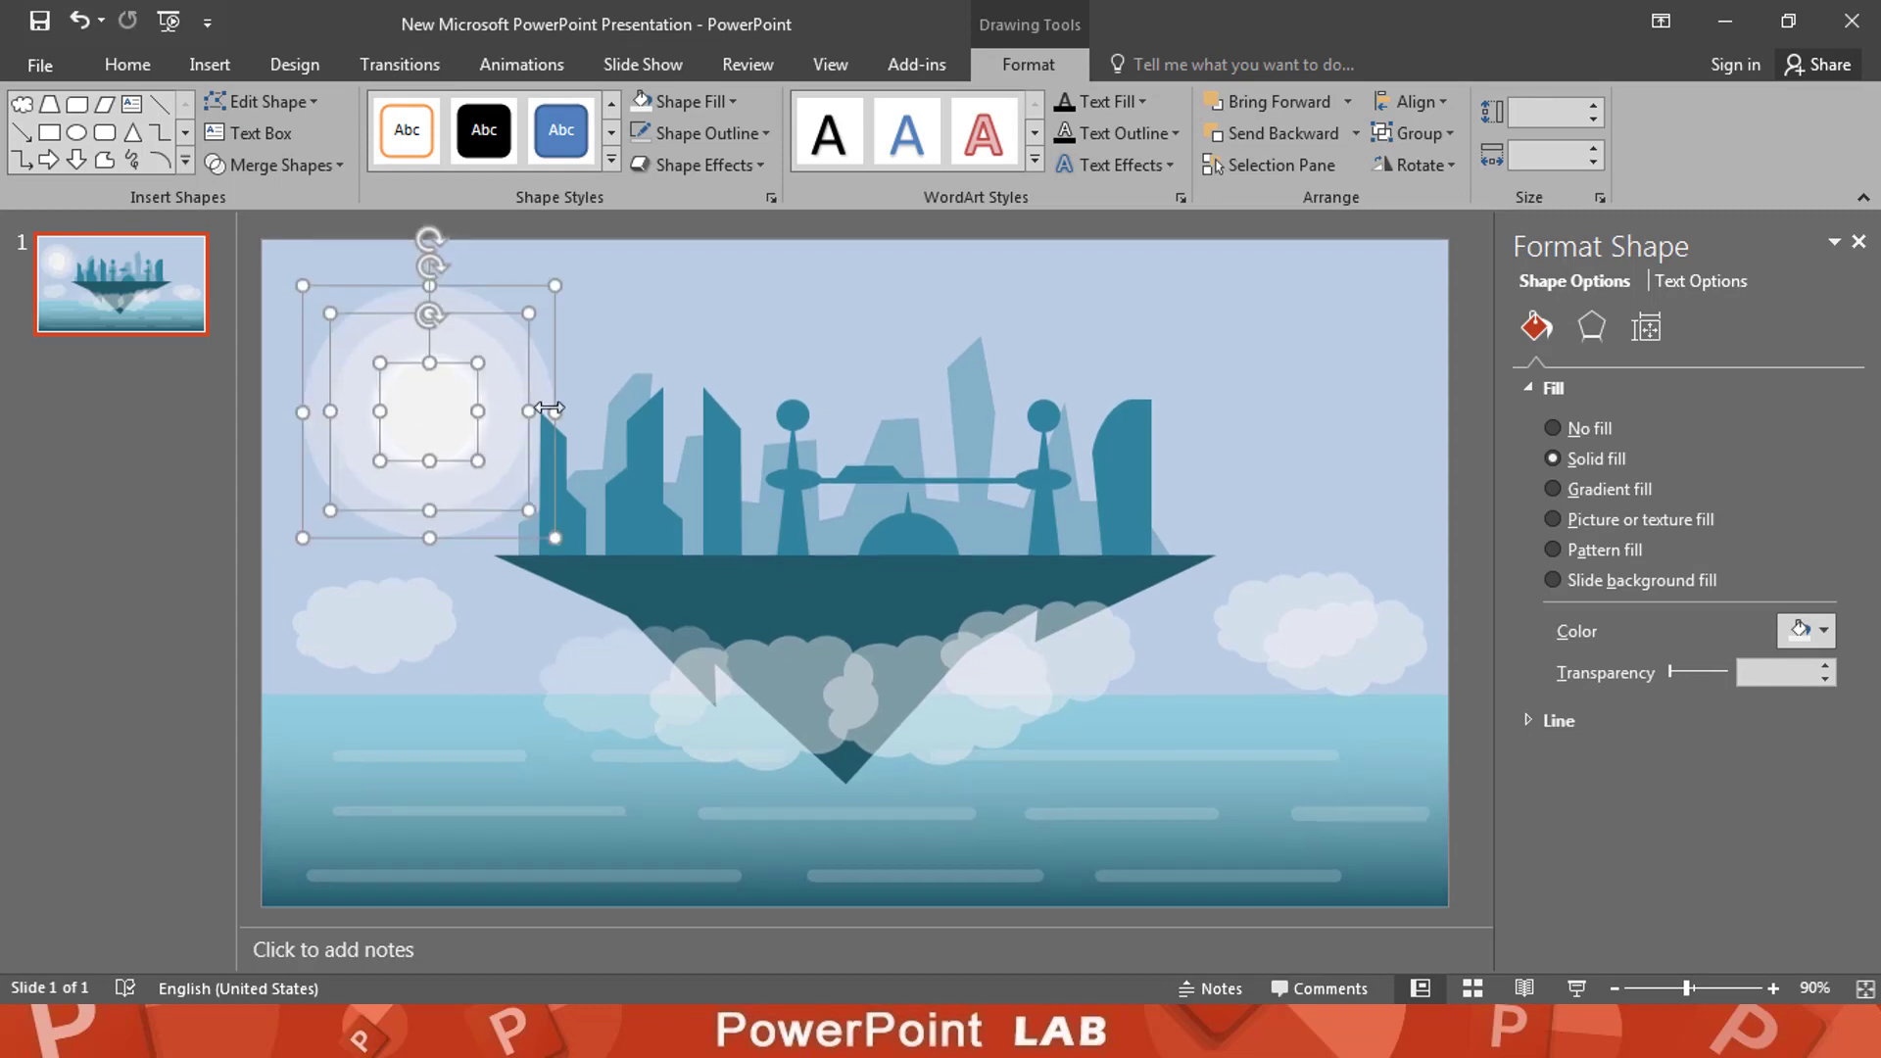
click(1415, 100)
click(1478, 171)
click(1416, 101)
click(1491, 261)
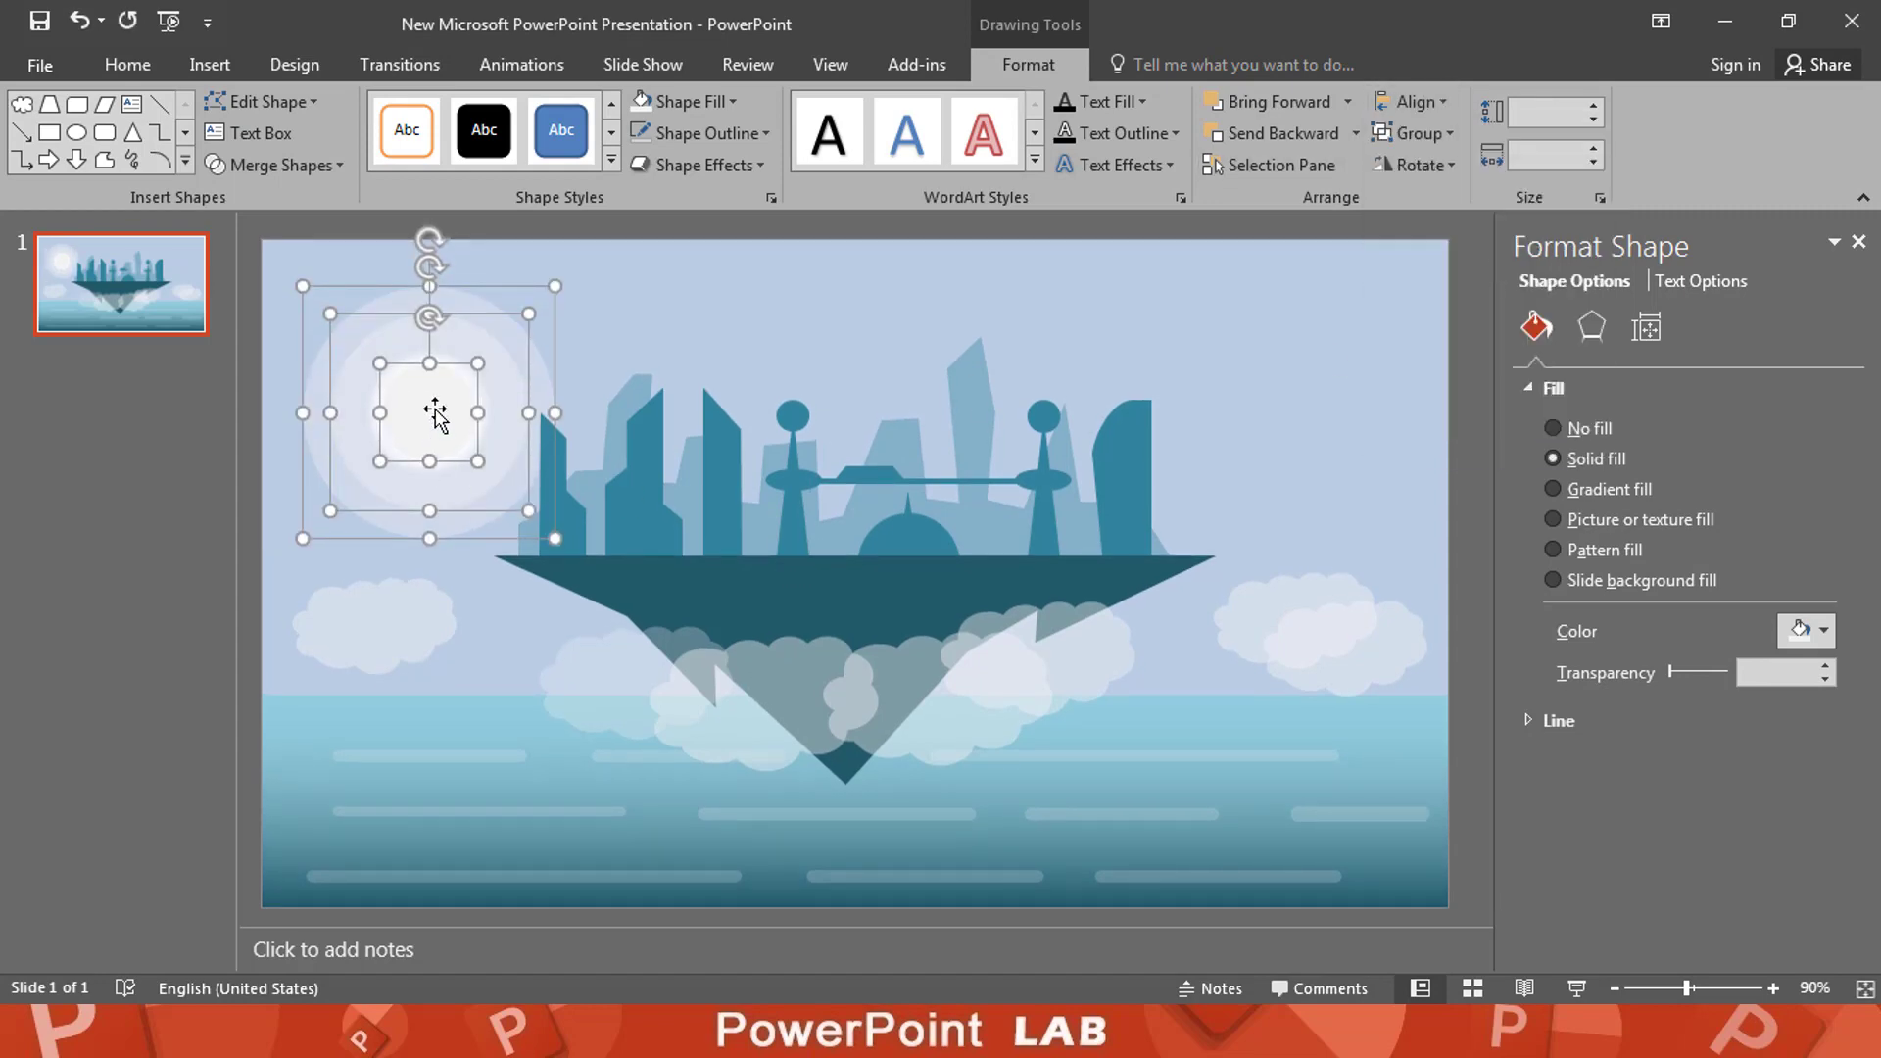
right_click(425, 400)
click(725, 578)
Step: Move the sun group to the centre, behind the city skyline
click(1858, 241)
mouse_move(650, 412)
mouse_down()
mouse_move(1054, 369)
mouse_move(1098, 400)
mouse_move(1058, 370)
mouse_up()
right_click(1055, 369)
click(1217, 594)
click(1557, 361)
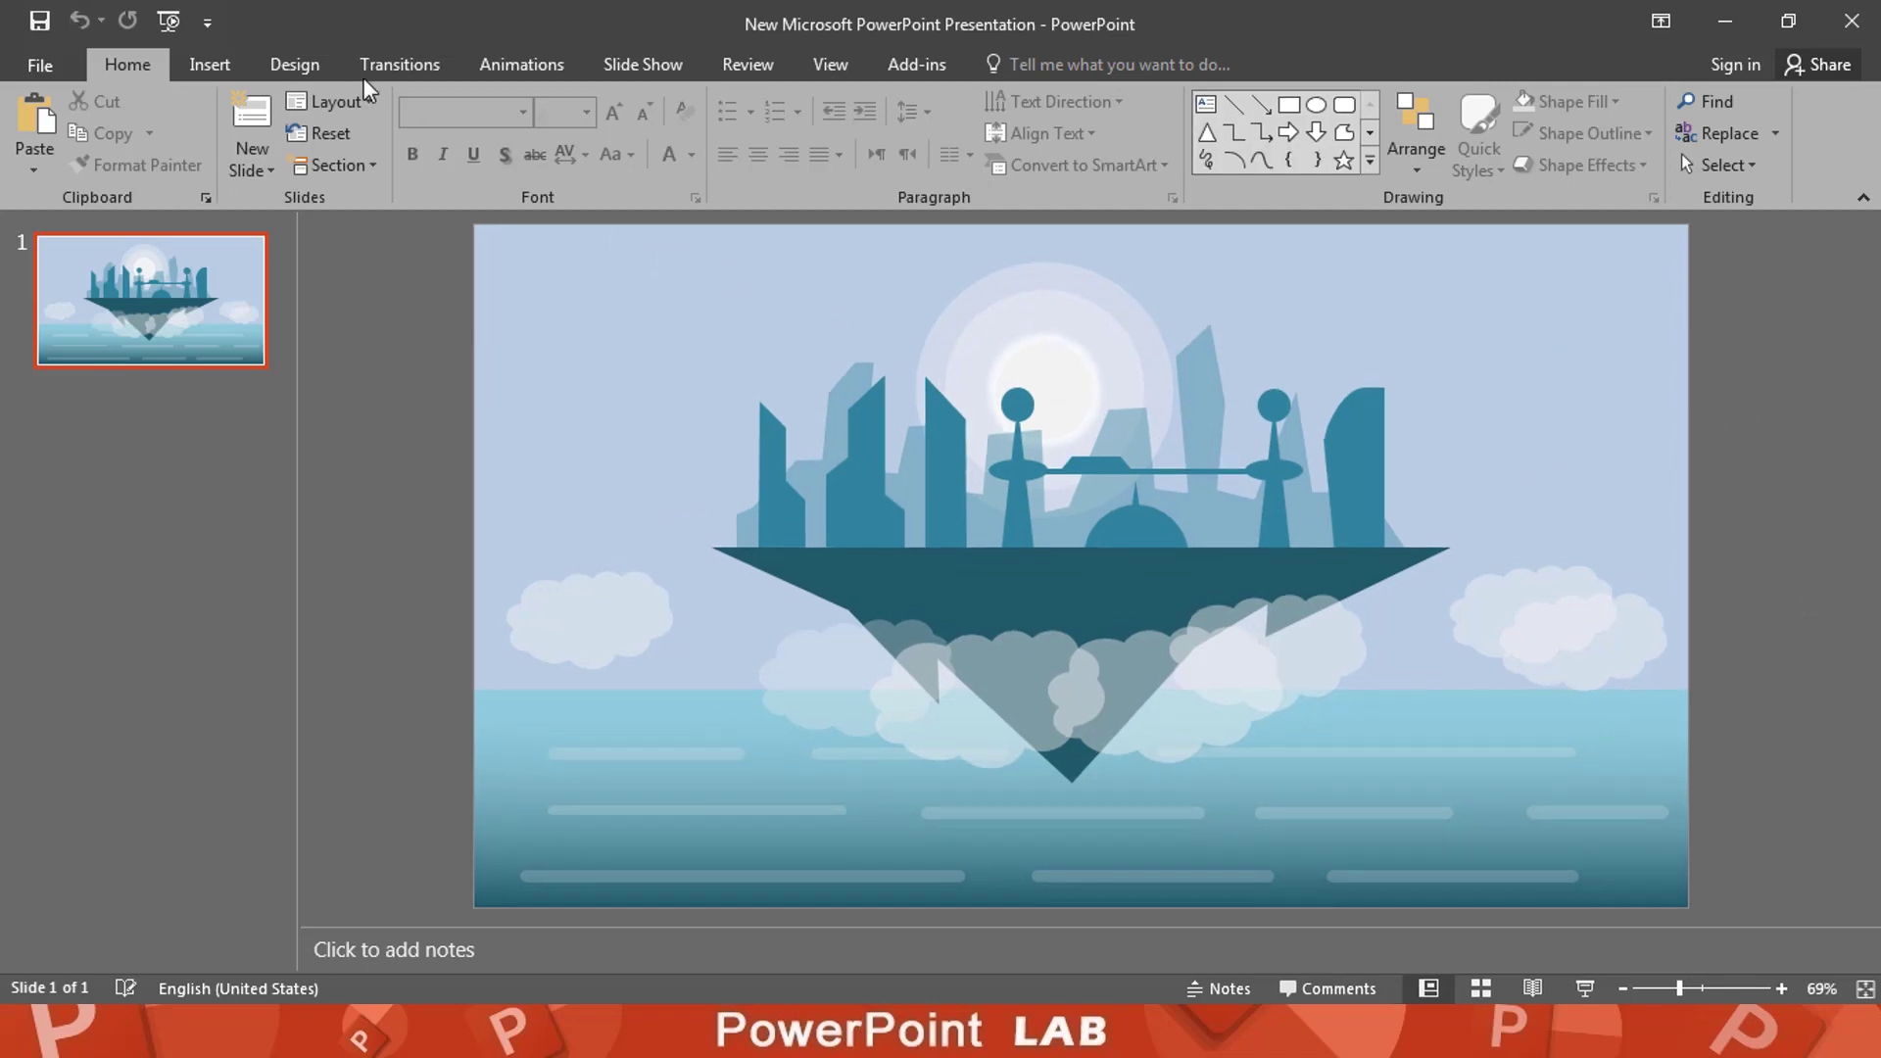
Step: Draw a long thin rounded rectangle near the top right with no outline
click(210, 63)
click(469, 127)
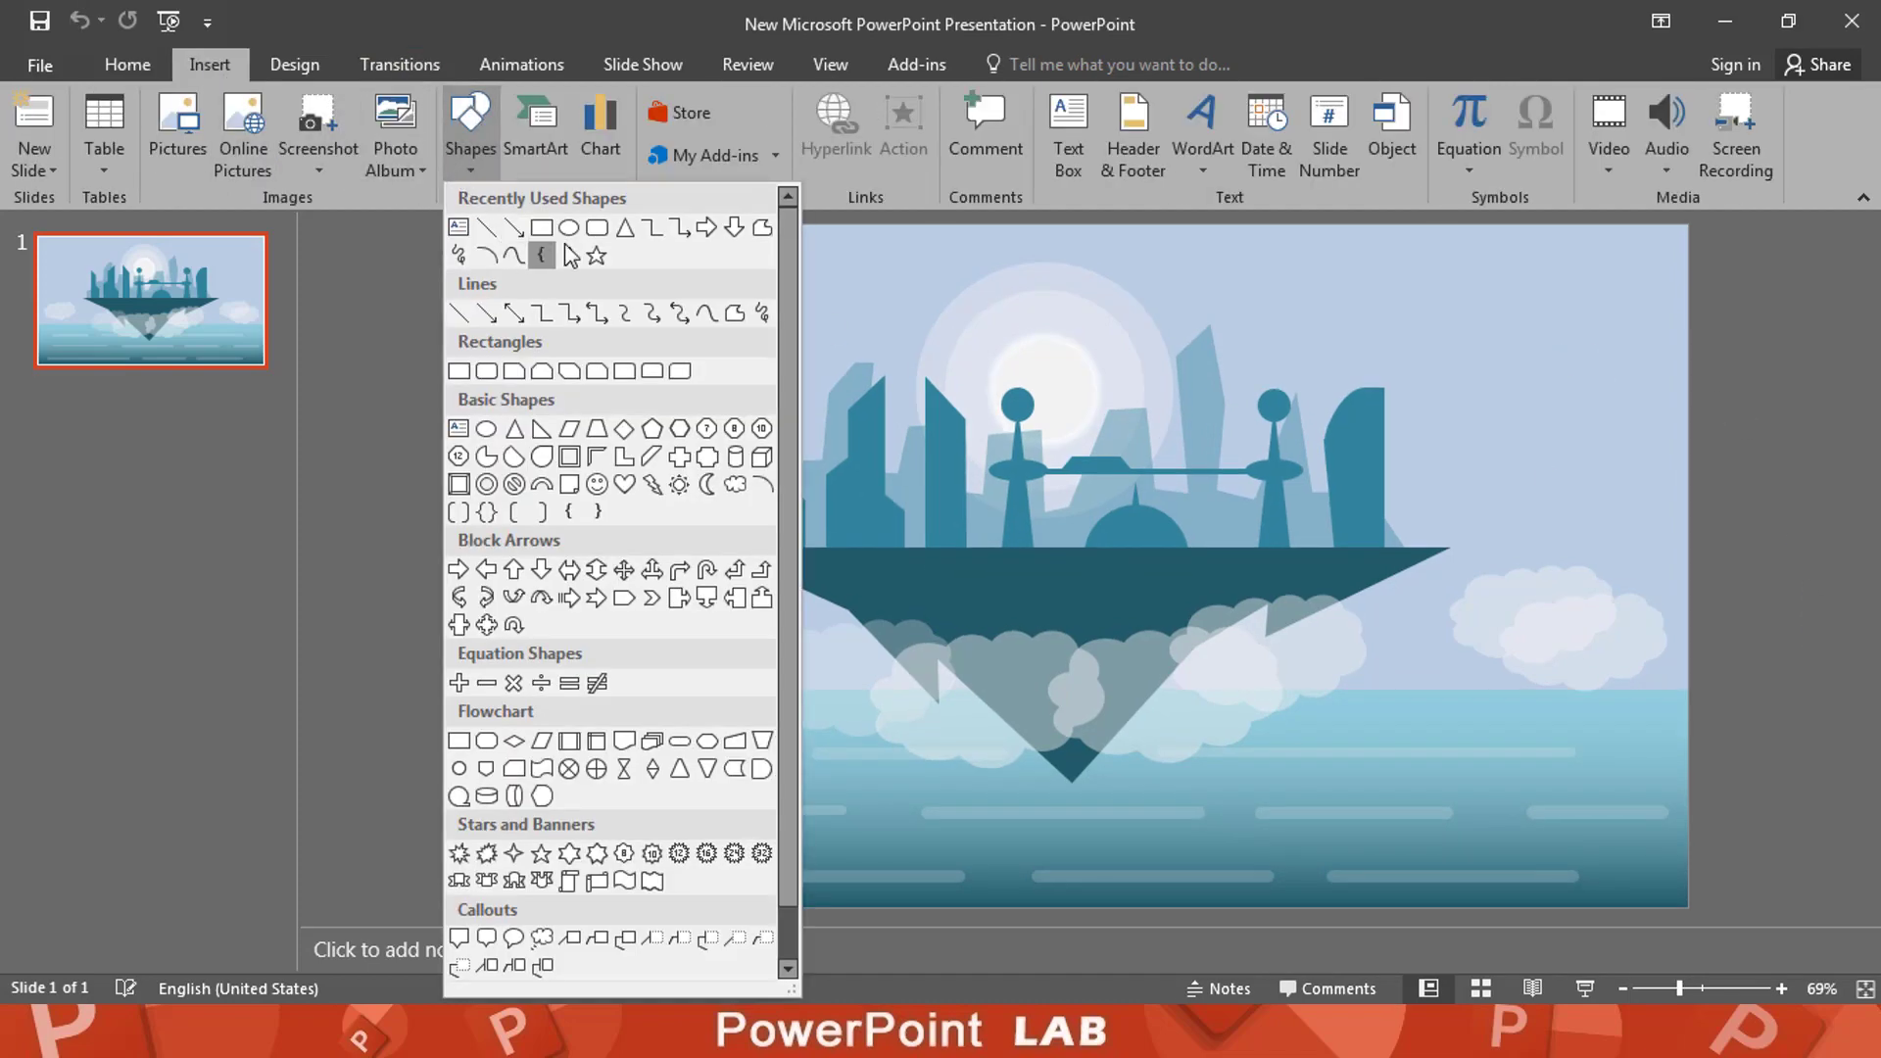
click(596, 255)
mouse_move(1583, 290)
mouse_down()
mouse_move(1289, 290)
mouse_move(1256, 253)
mouse_up()
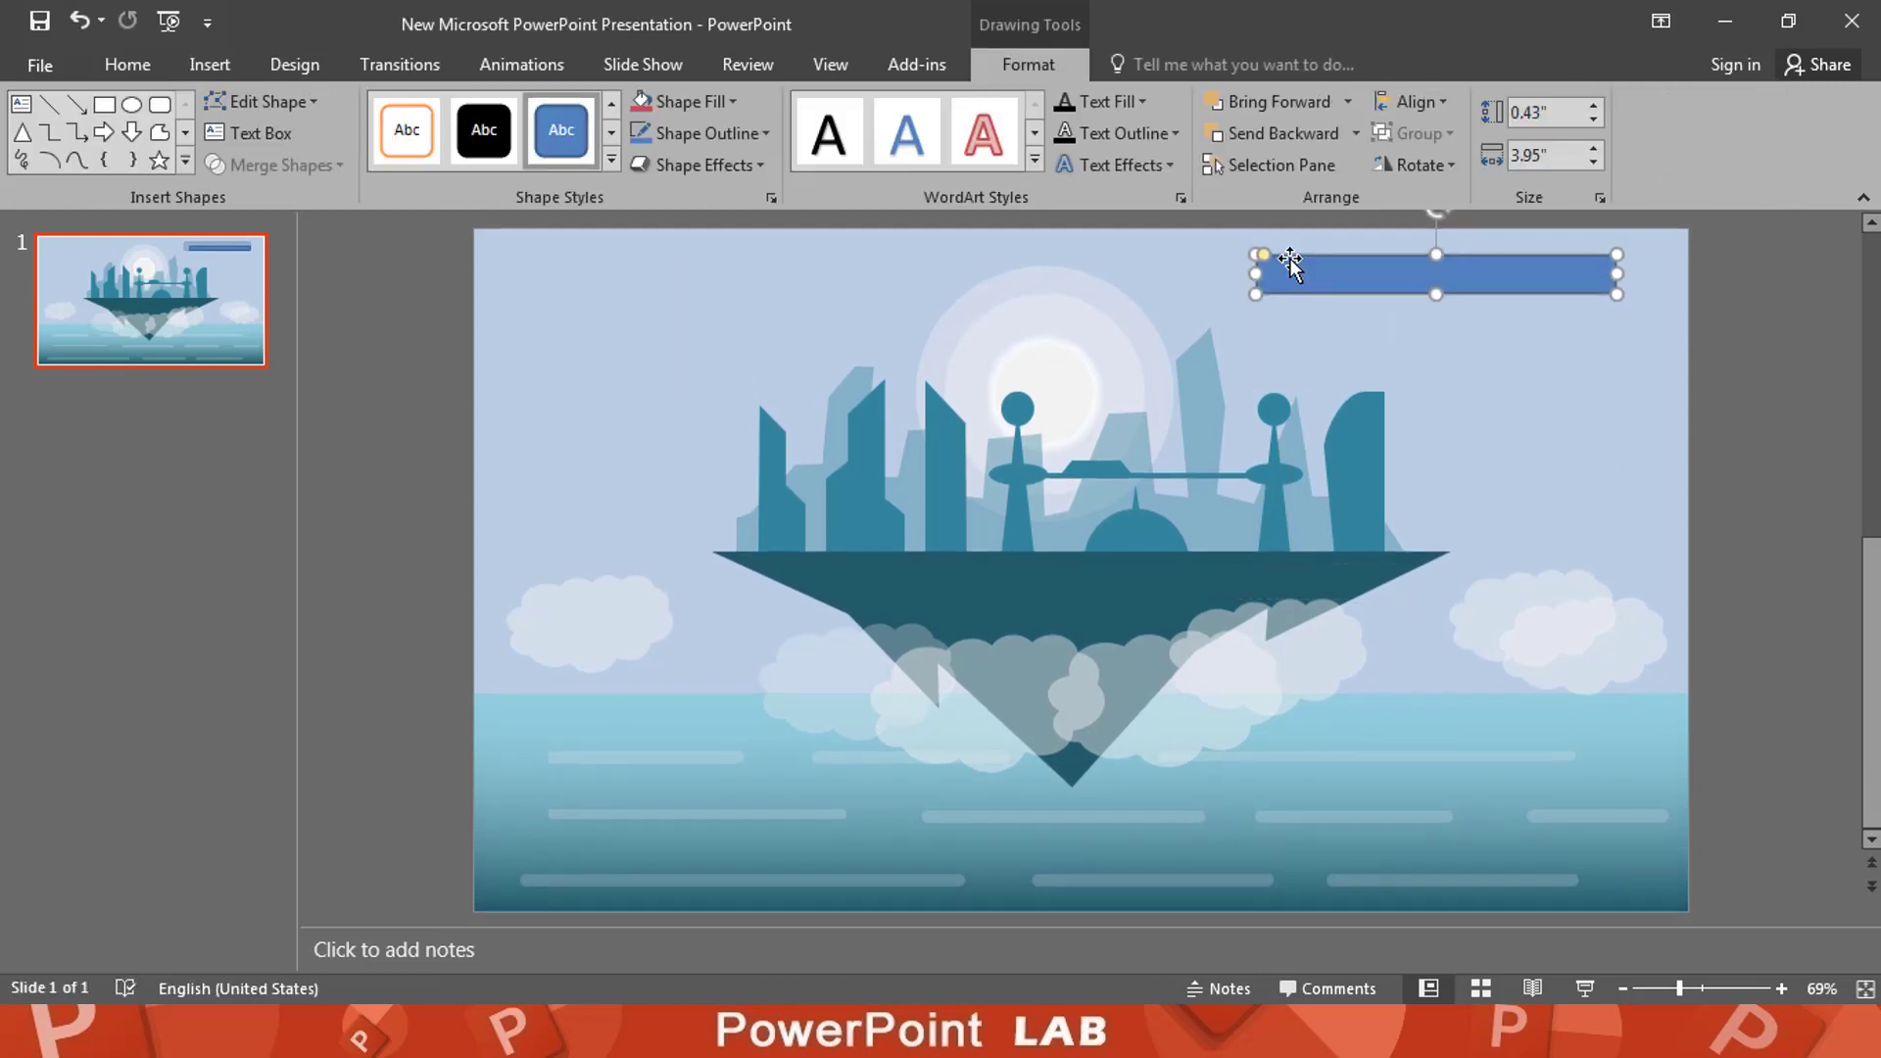
drag(1440, 272, 1433, 280)
click(697, 134)
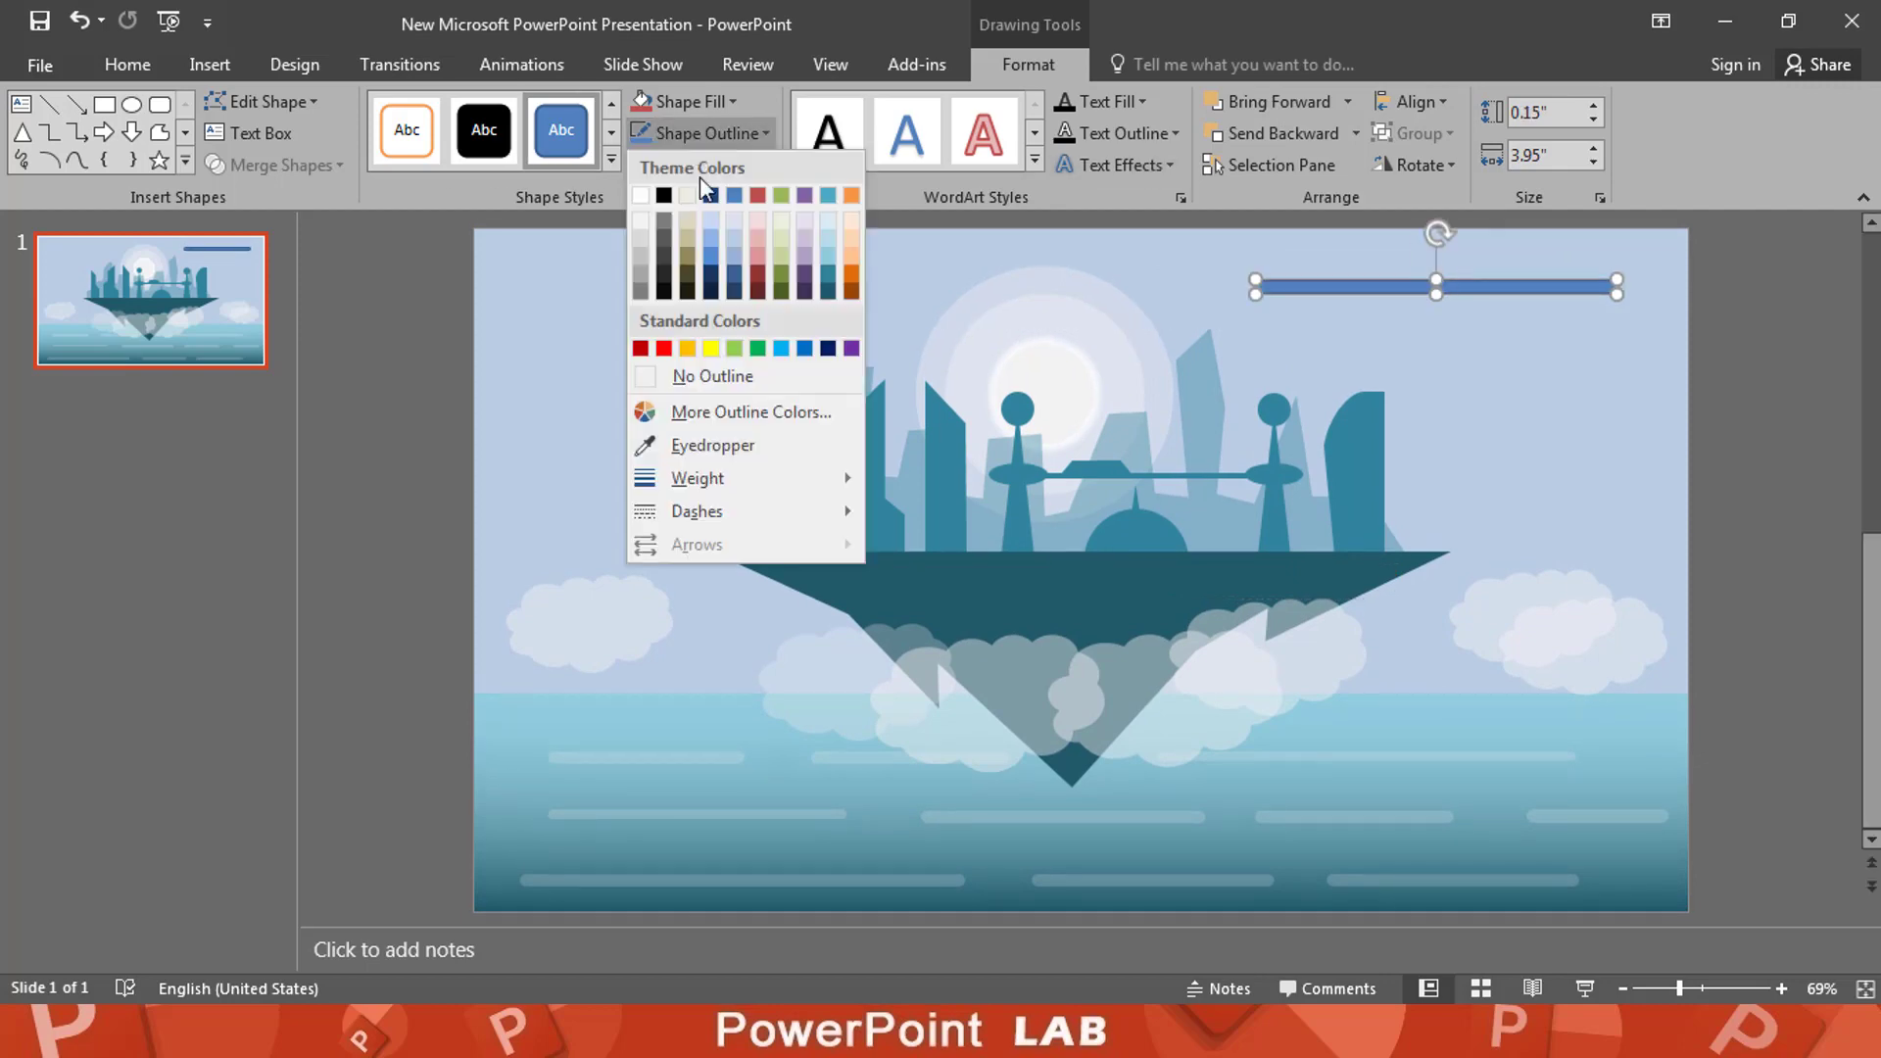
click(645, 373)
Step: Give the bar a two-stop white linear gradient fill at a 0° angle
right_click(1587, 284)
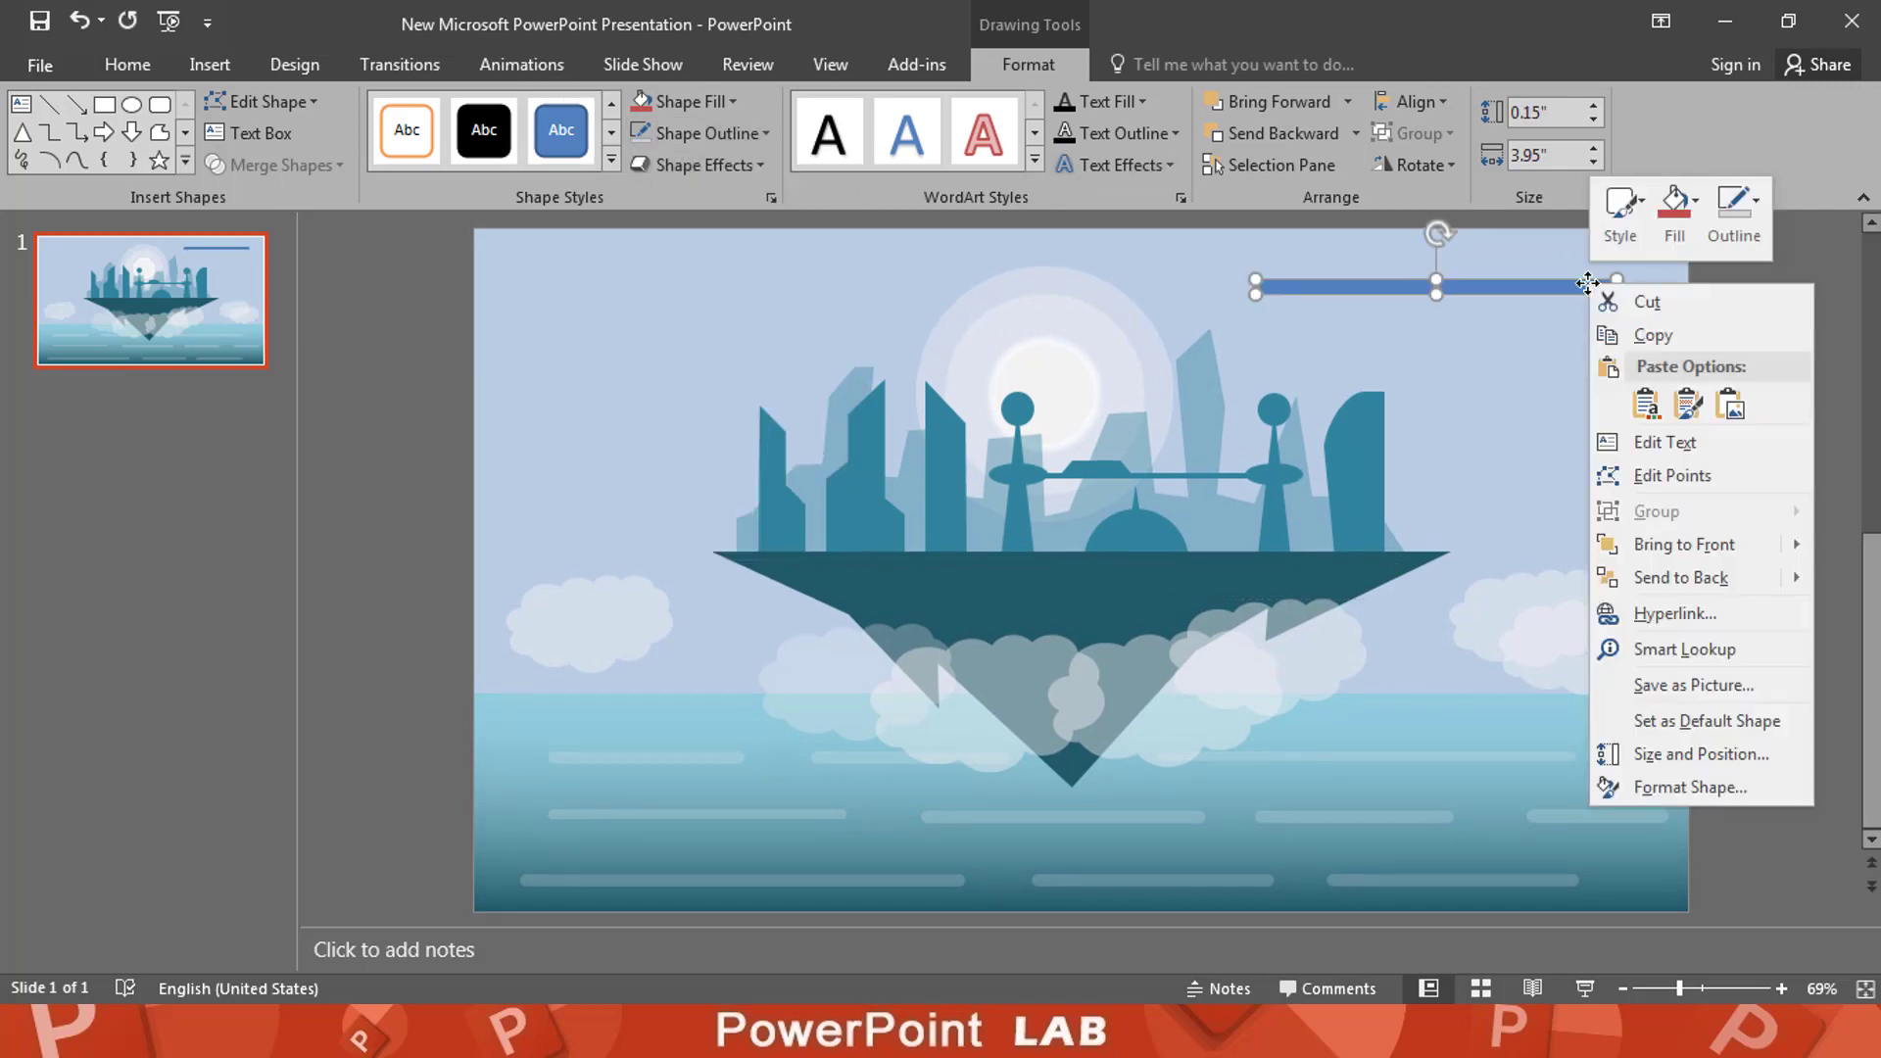
click(1717, 764)
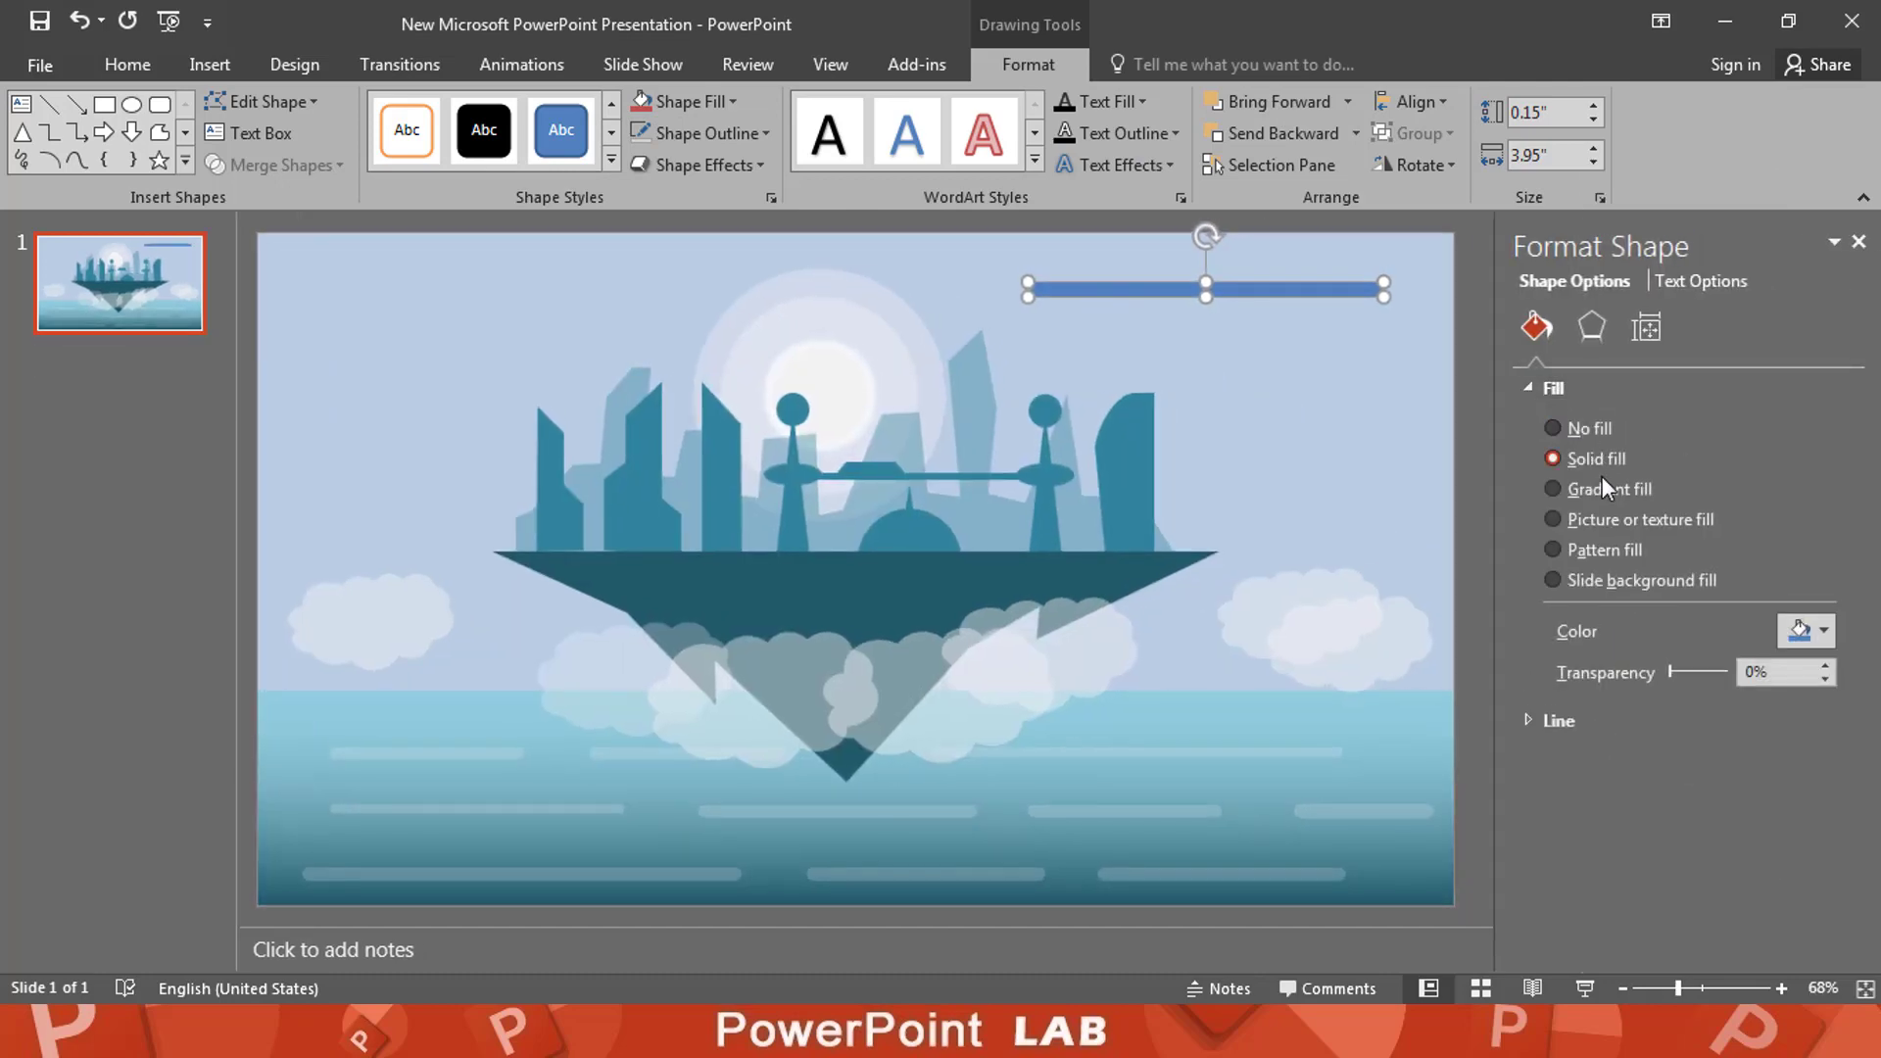
click(1602, 487)
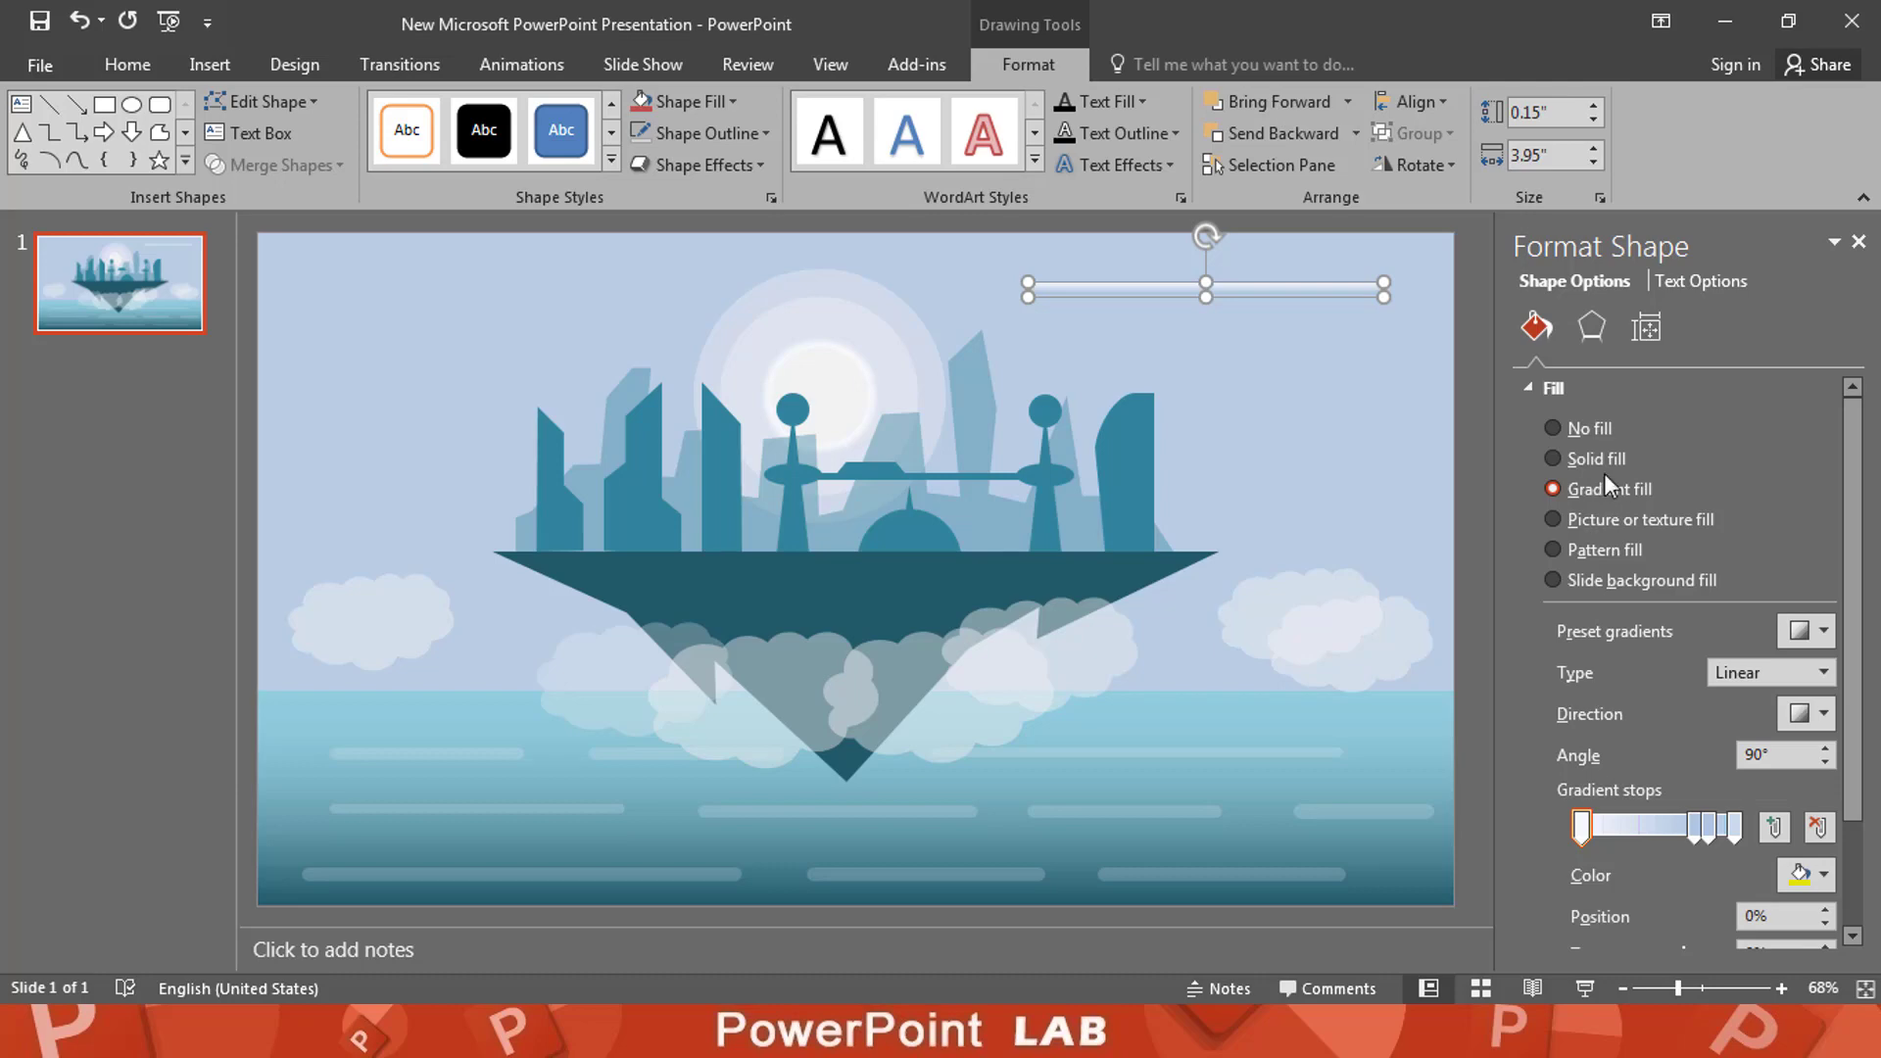
click(1817, 828)
click(1810, 832)
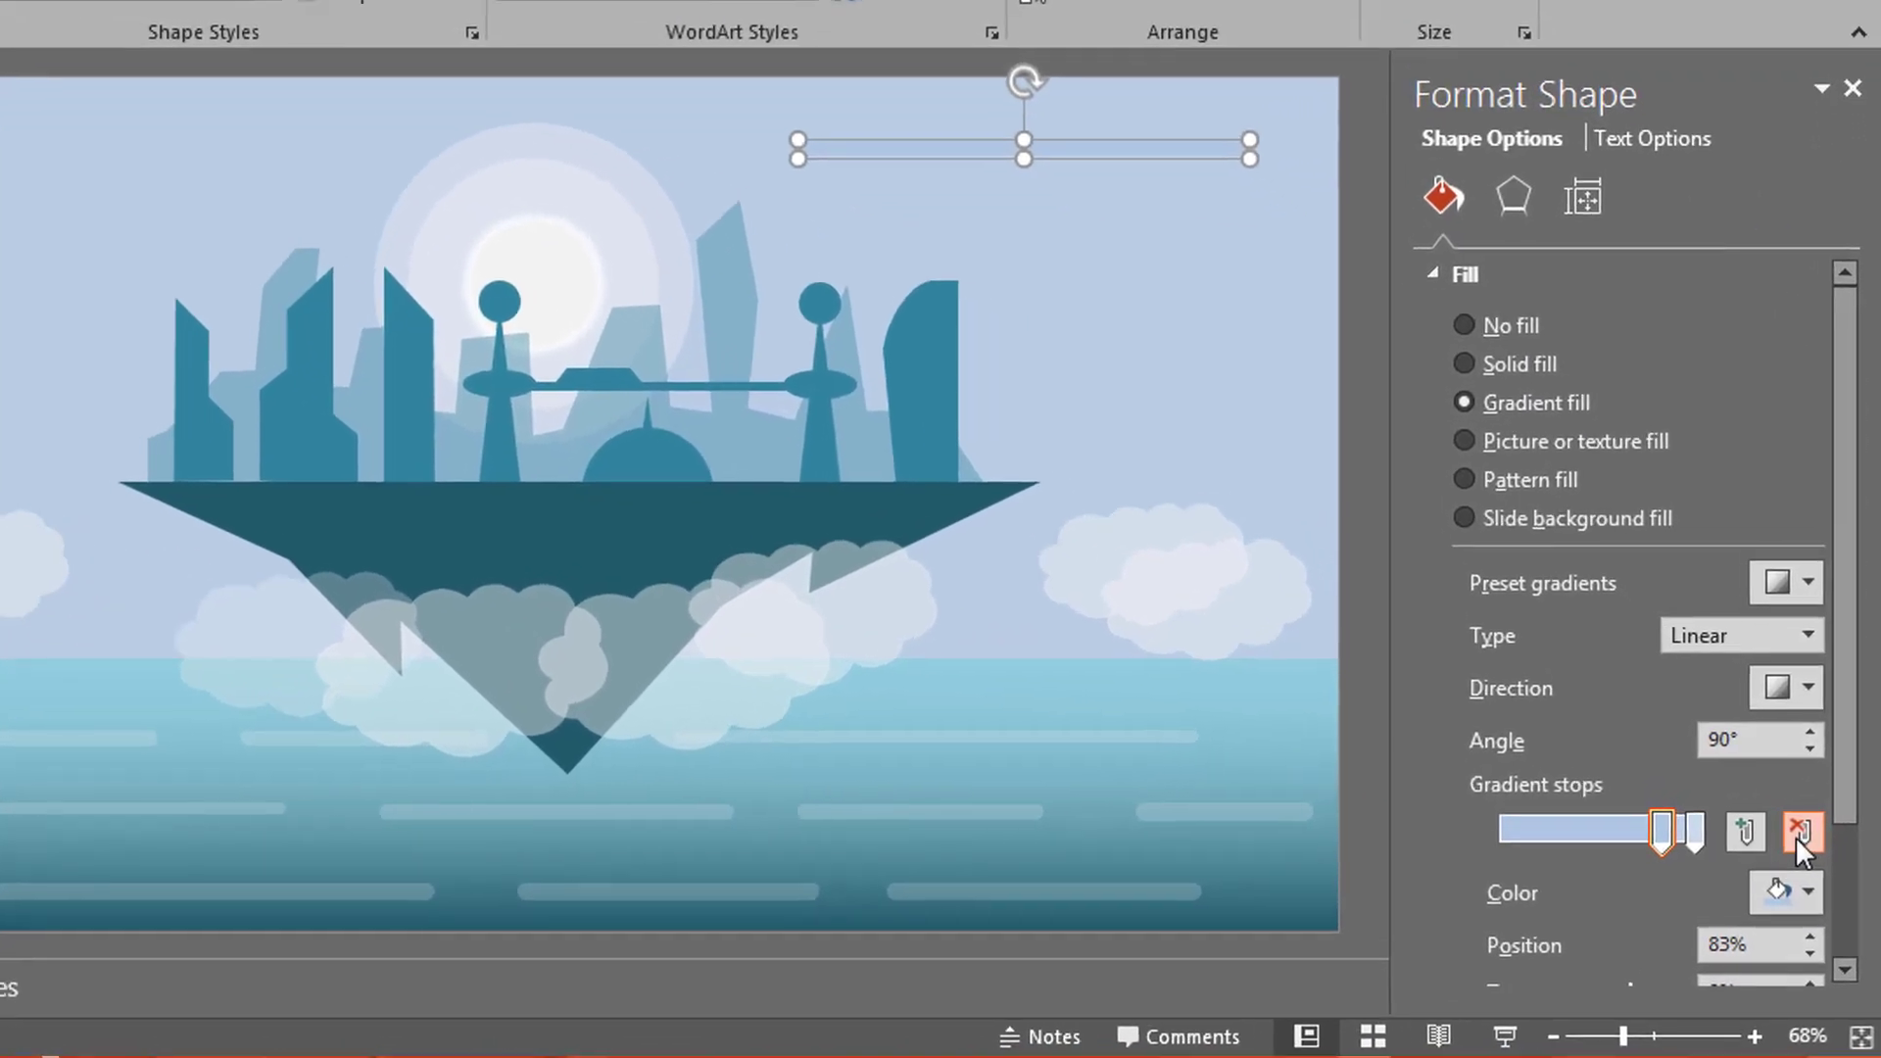
drag(1658, 830, 1422, 825)
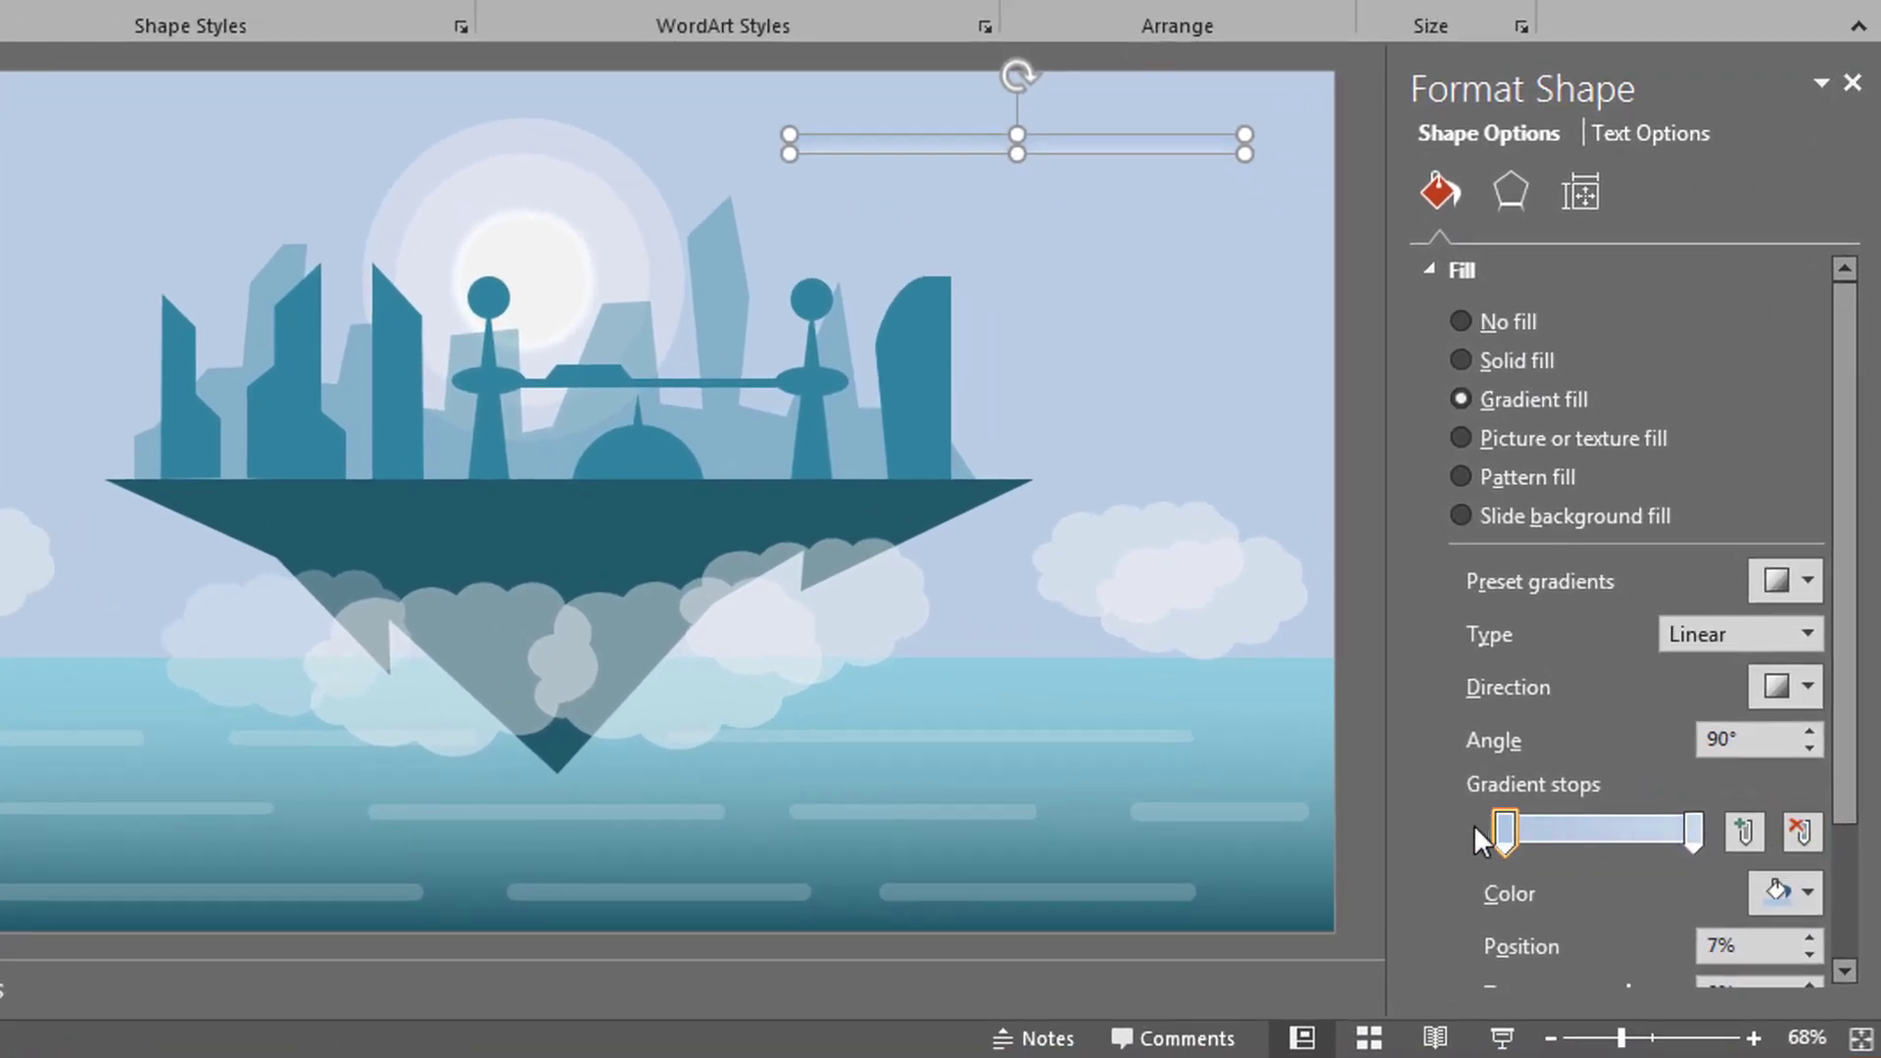
double_click(1777, 737)
text(0)
key(Return)
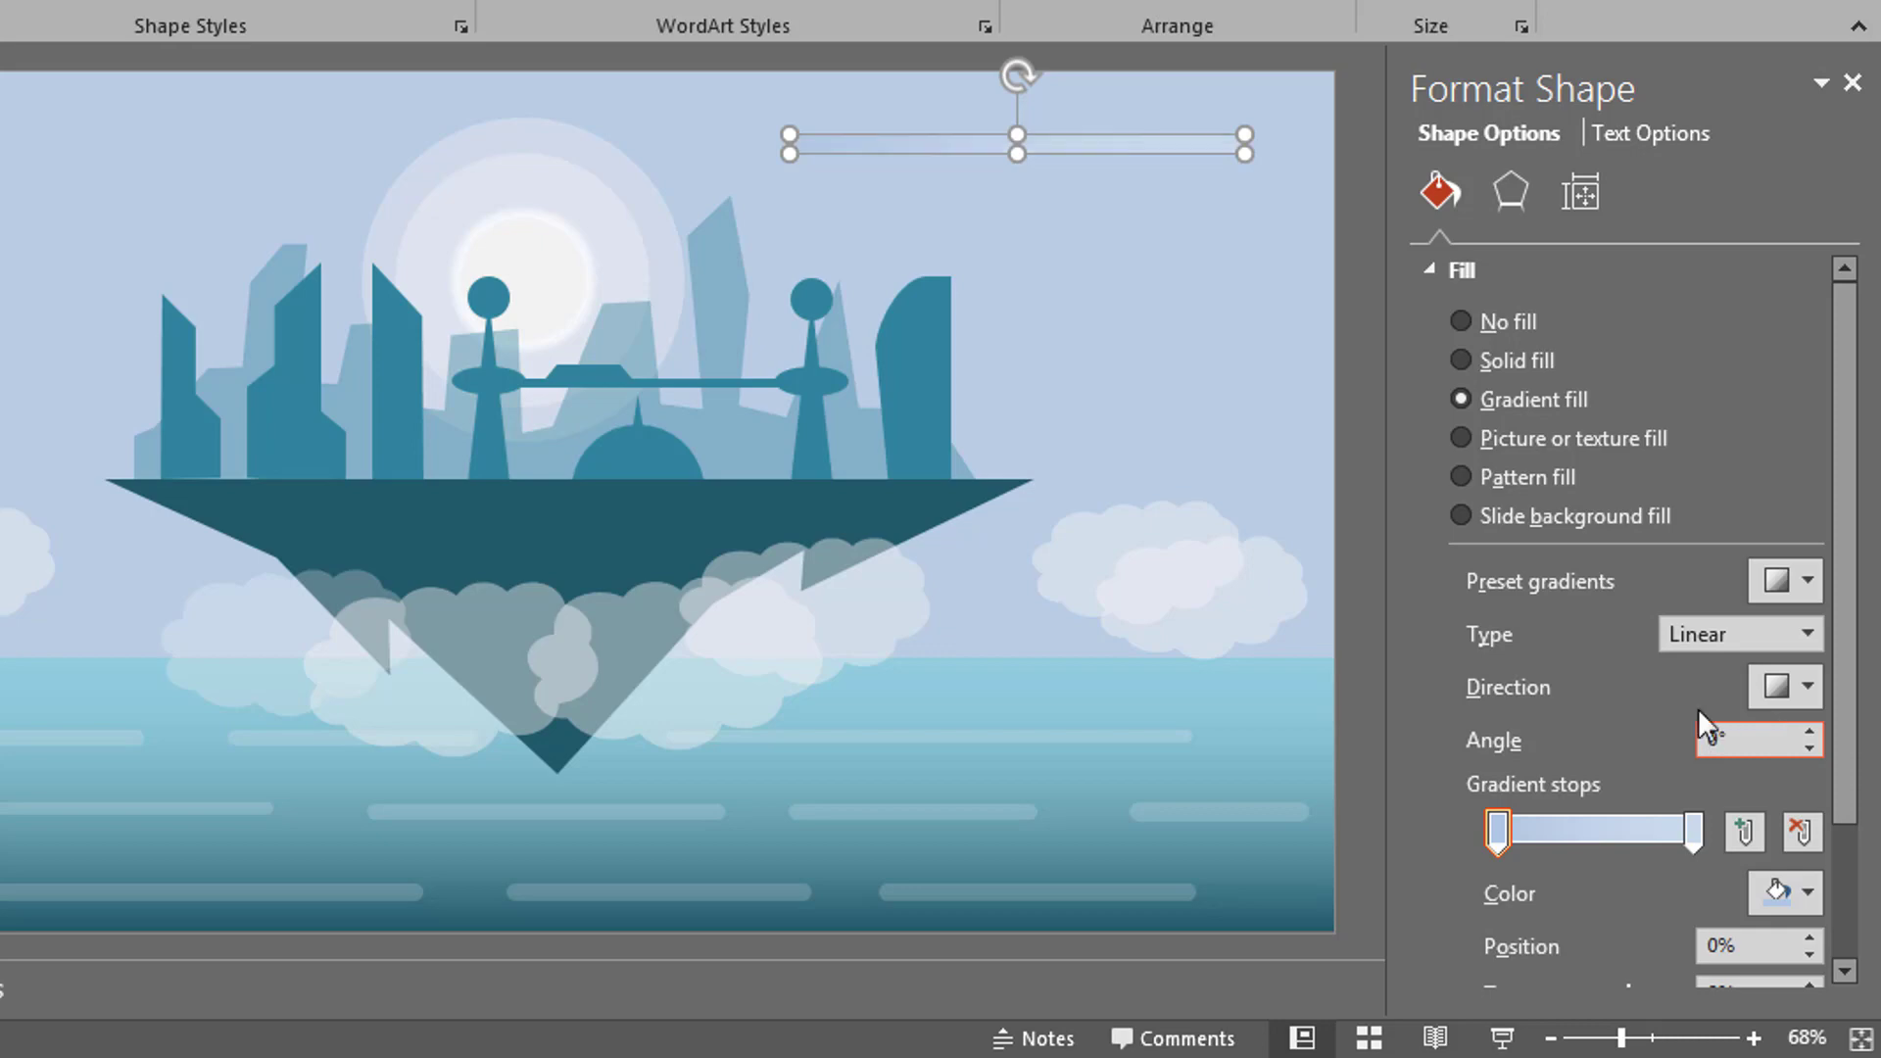
click(1784, 889)
click(1599, 584)
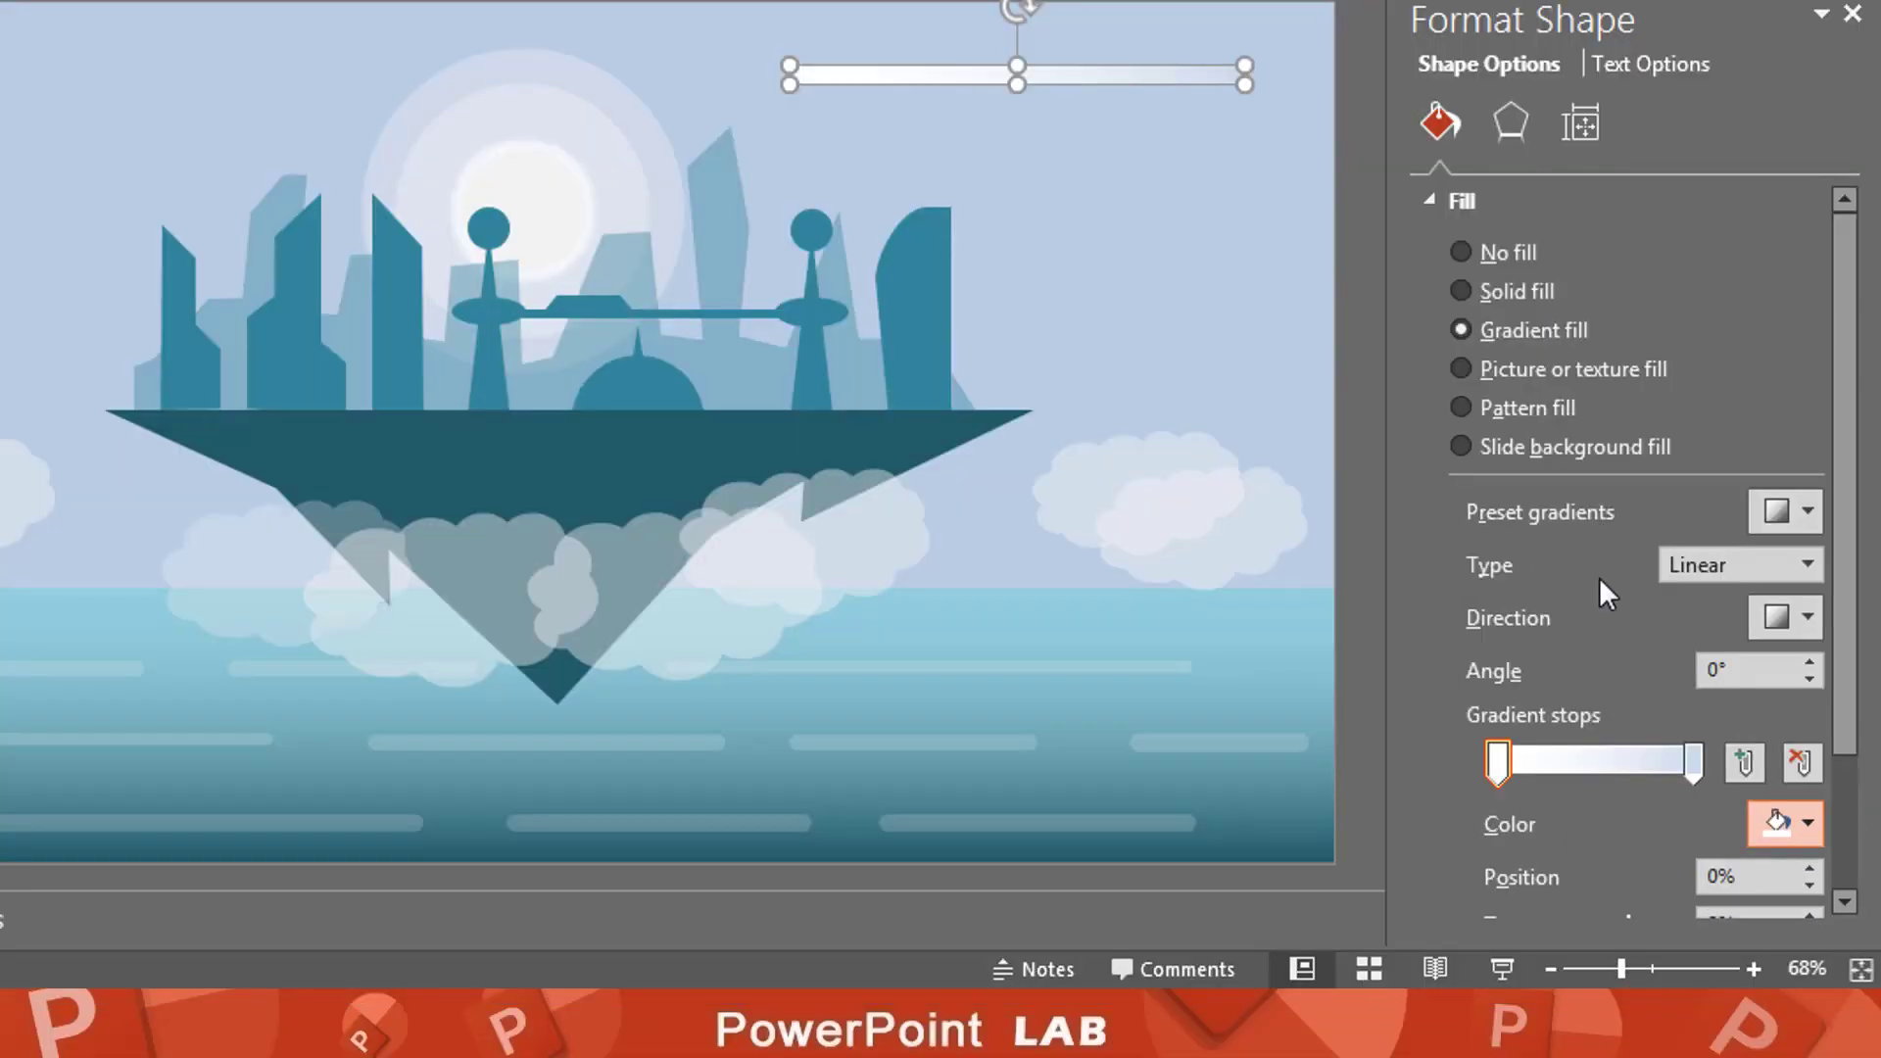
Step: Make the gradient's end stop 100% transparent and its start stop 49% transparent
click(1690, 760)
scroll(1837, 705, down, 2)
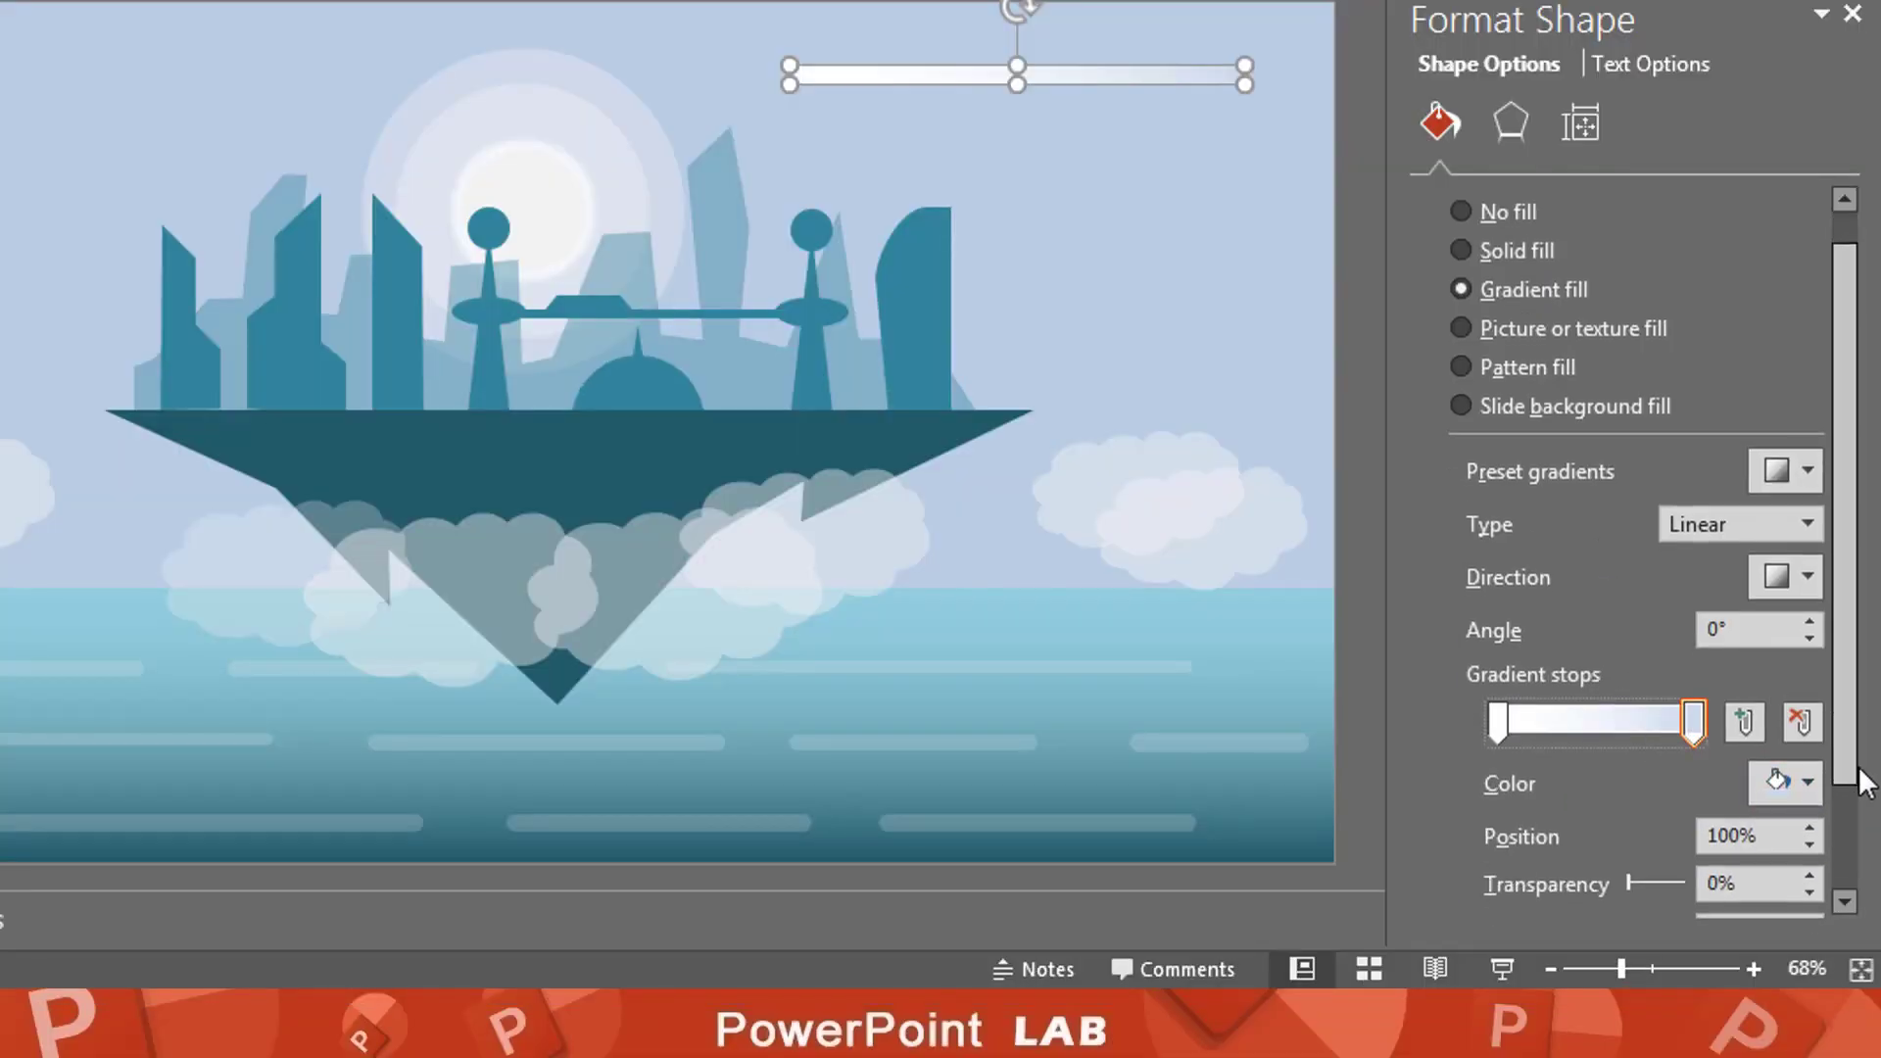
drag(1630, 817, 1726, 815)
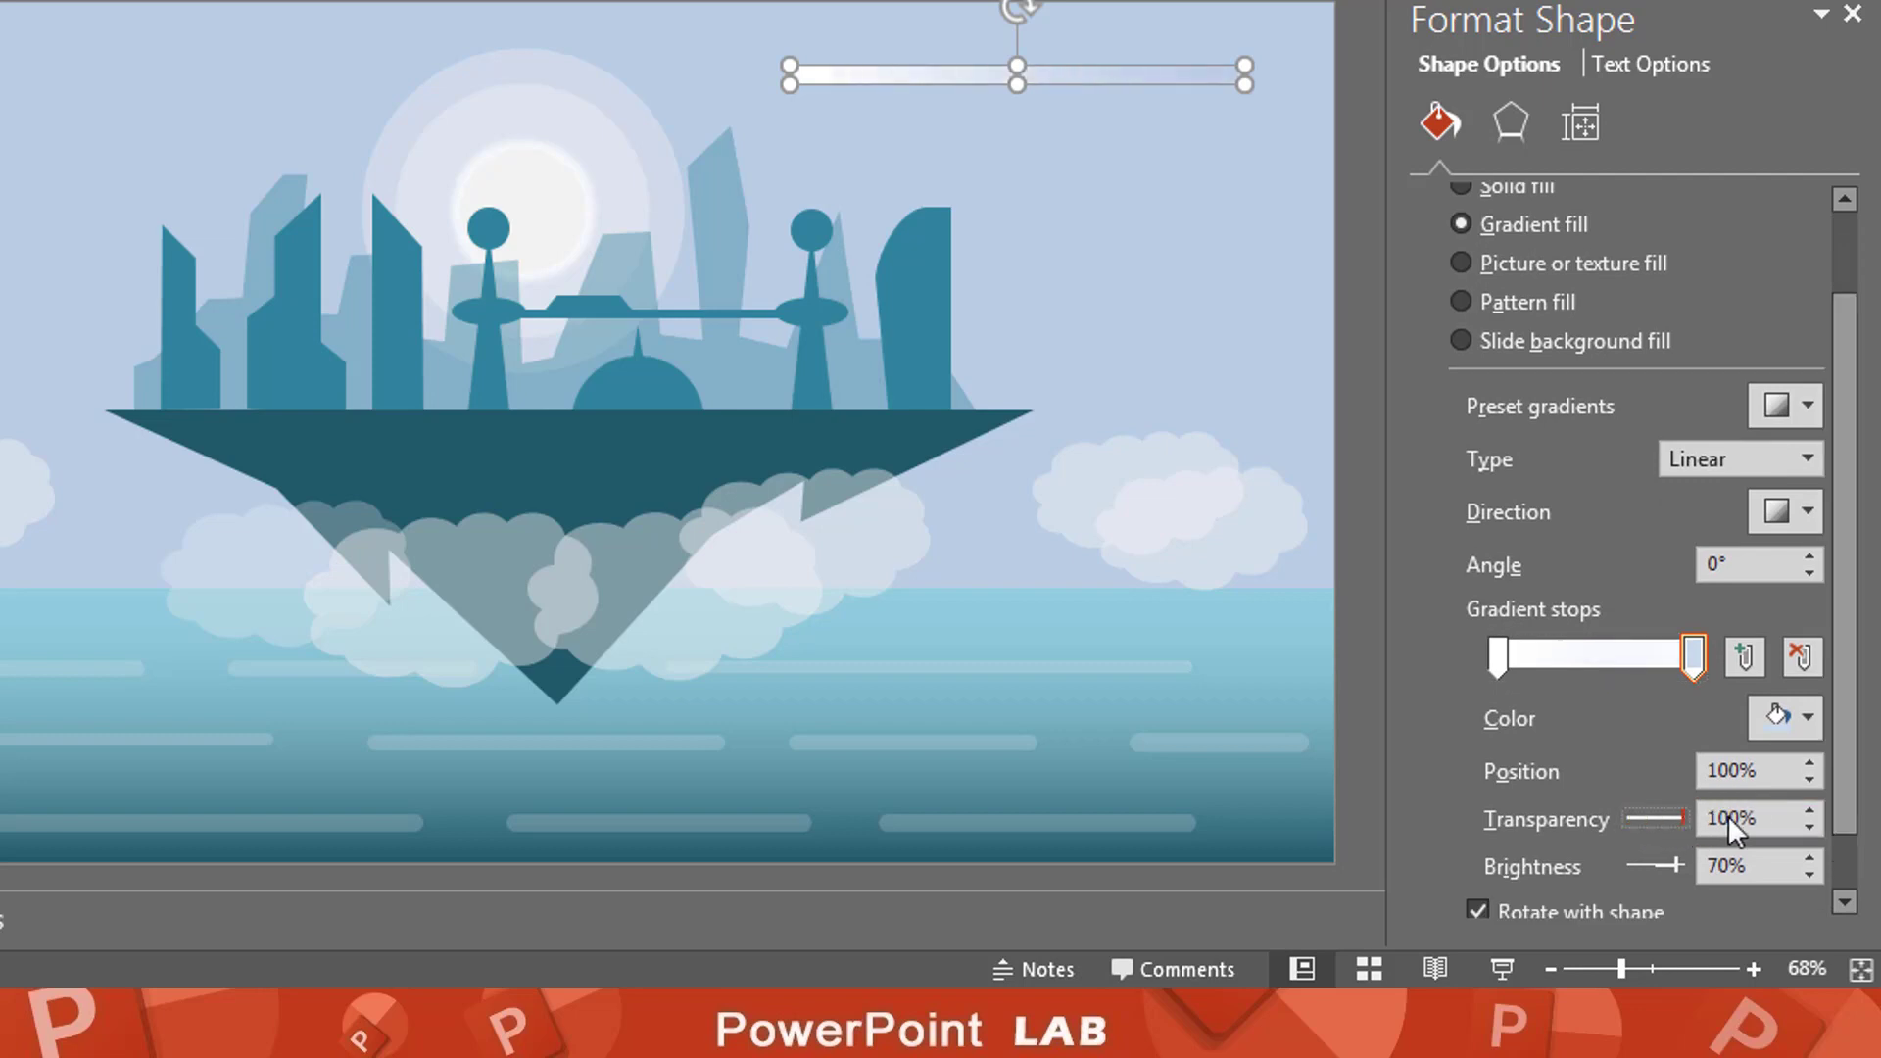
click(1499, 654)
drag(1627, 815, 1654, 815)
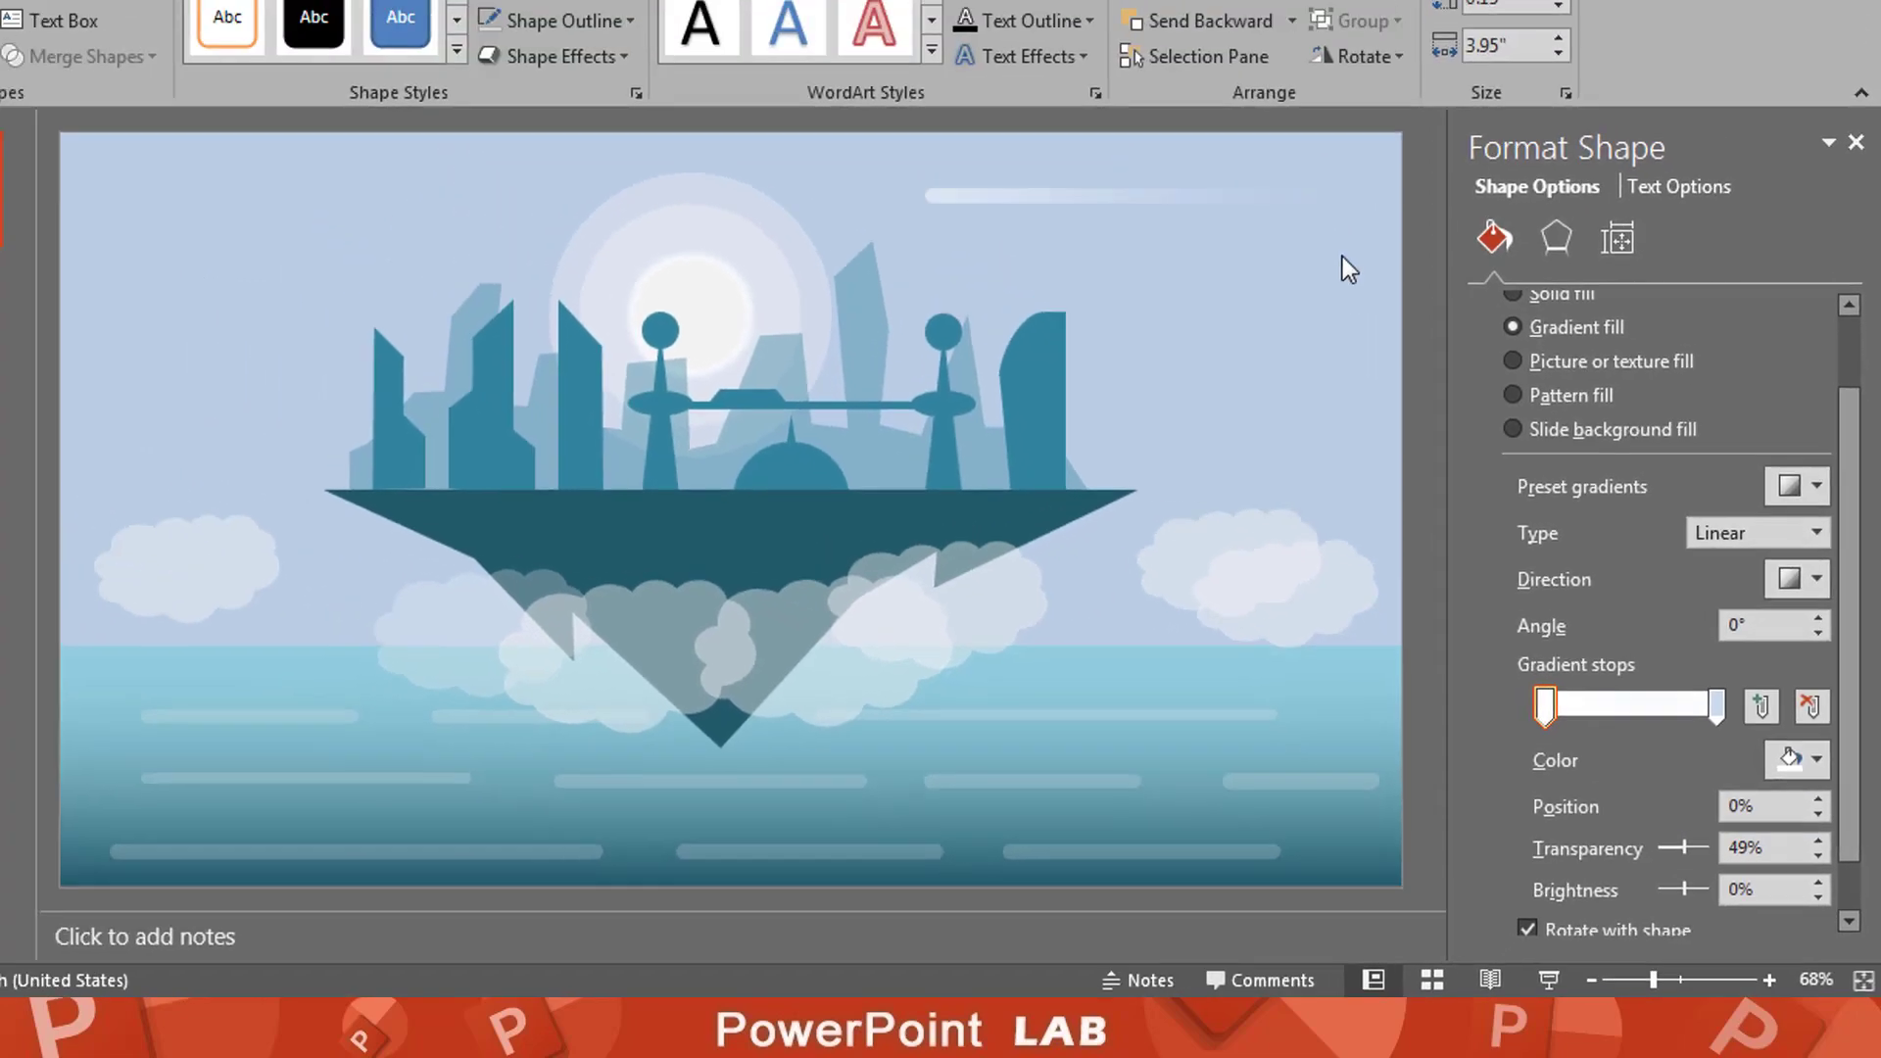
click(1341, 257)
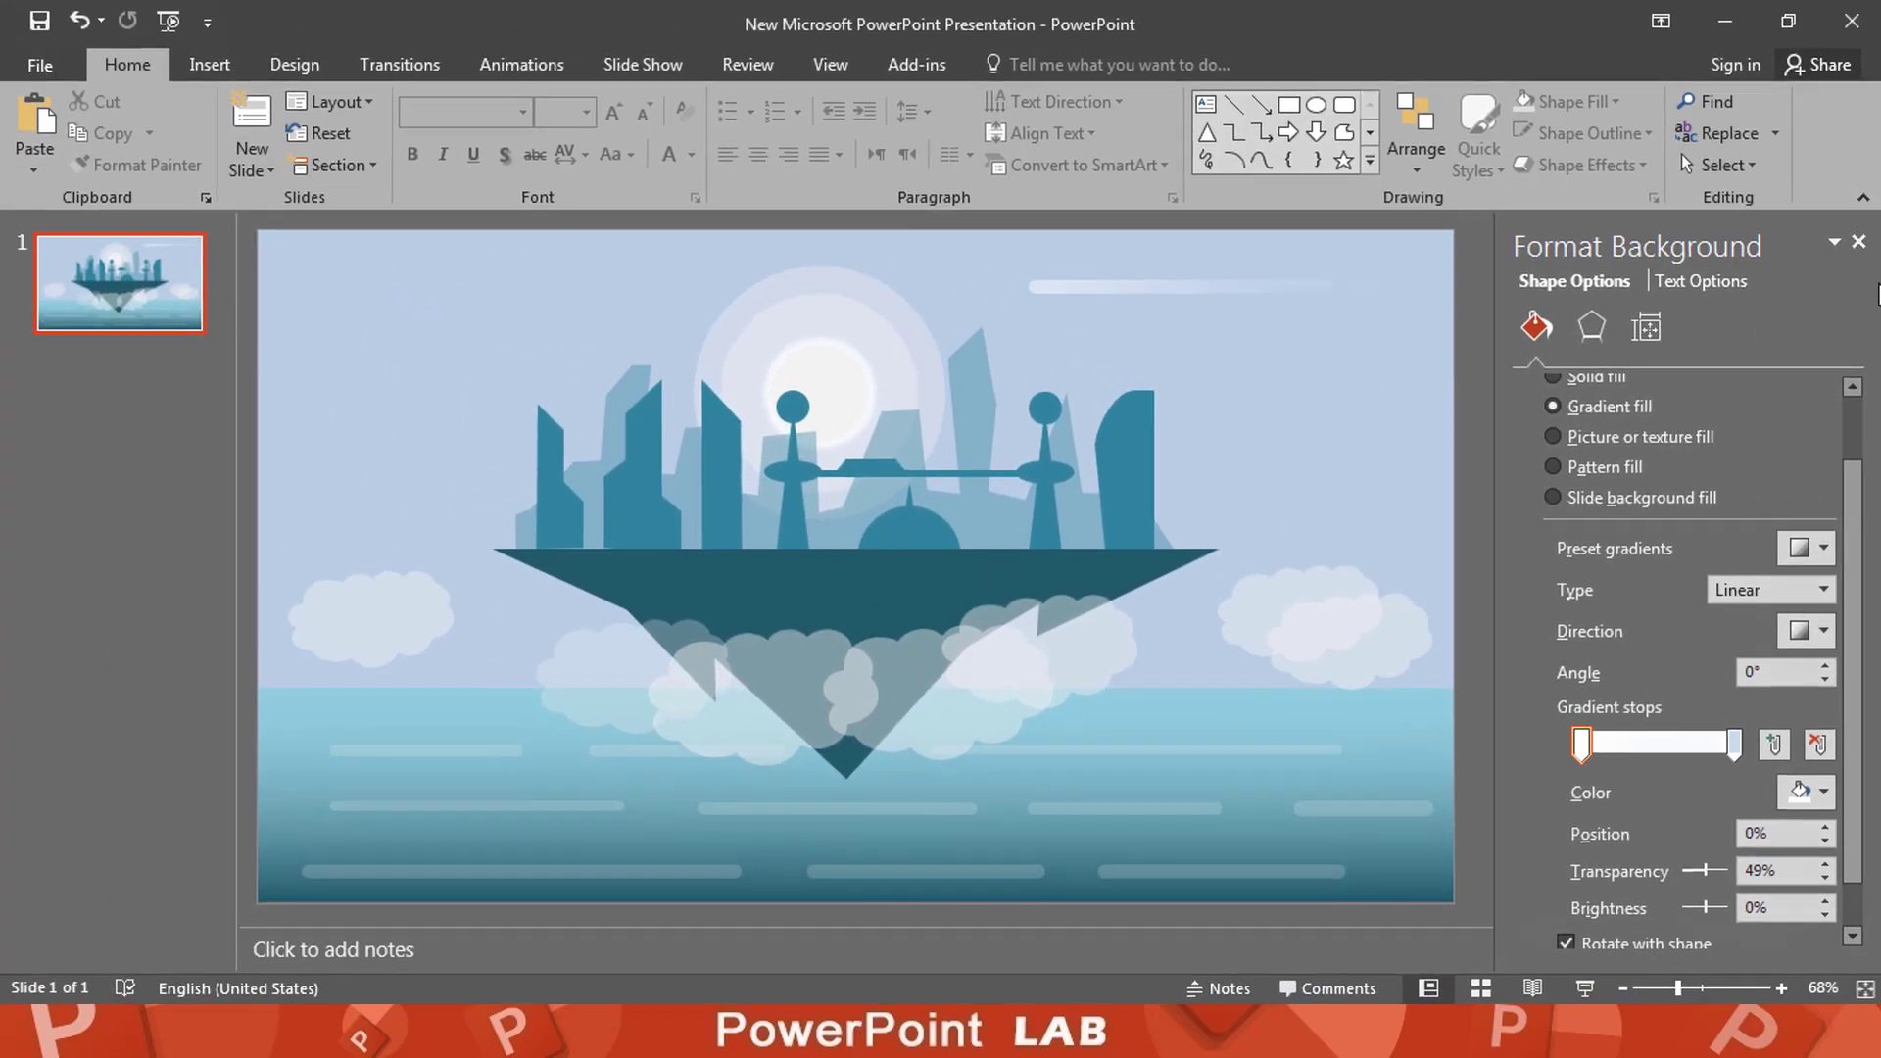
Step: Nudge the streak, tilt it about 43° into a rising diagonal and shorten it
click(1858, 241)
click(1370, 286)
drag(1368, 284, 1419, 300)
mouse_move(1490, 247)
mouse_down()
mouse_move(1459, 270)
mouse_move(1479, 409)
mouse_up()
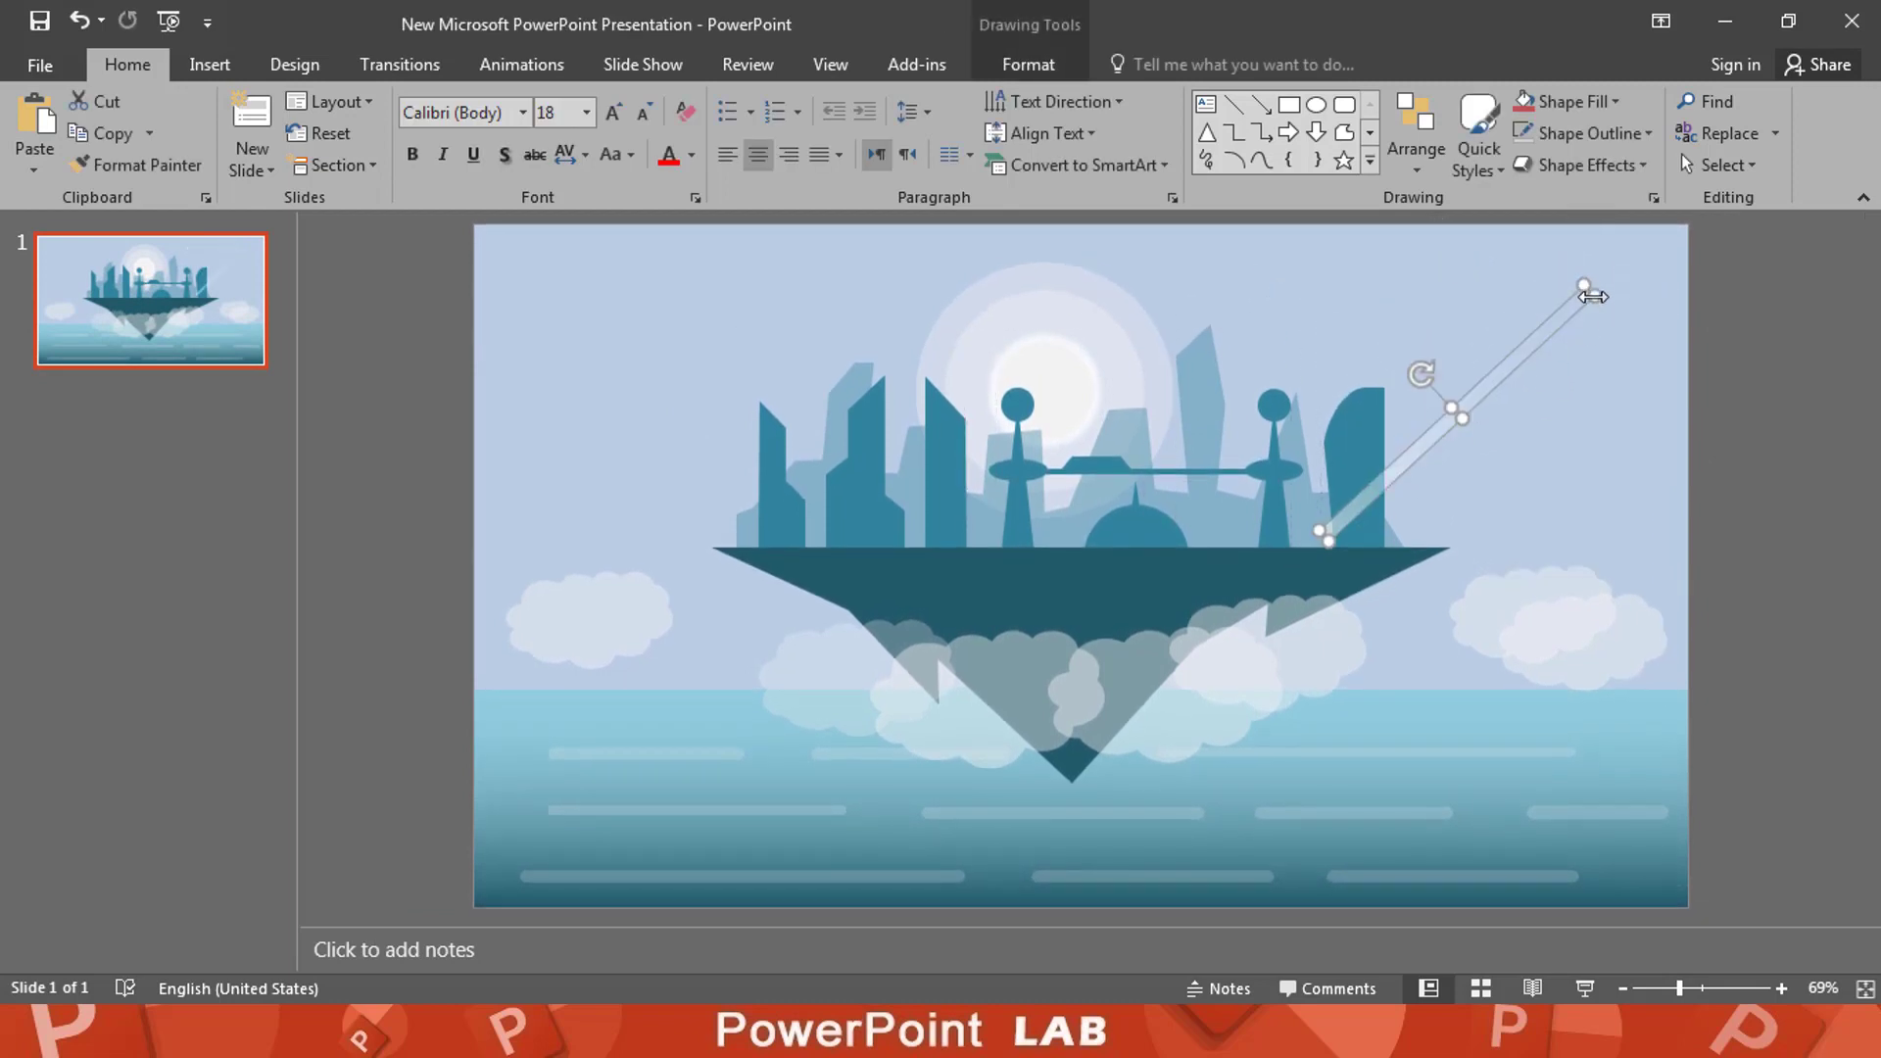
mouse_move(1588, 293)
mouse_down()
mouse_move(1462, 402)
mouse_move(1579, 309)
mouse_move(733, 390)
mouse_move(555, 375)
mouse_move(1511, 523)
mouse_up()
click(1752, 451)
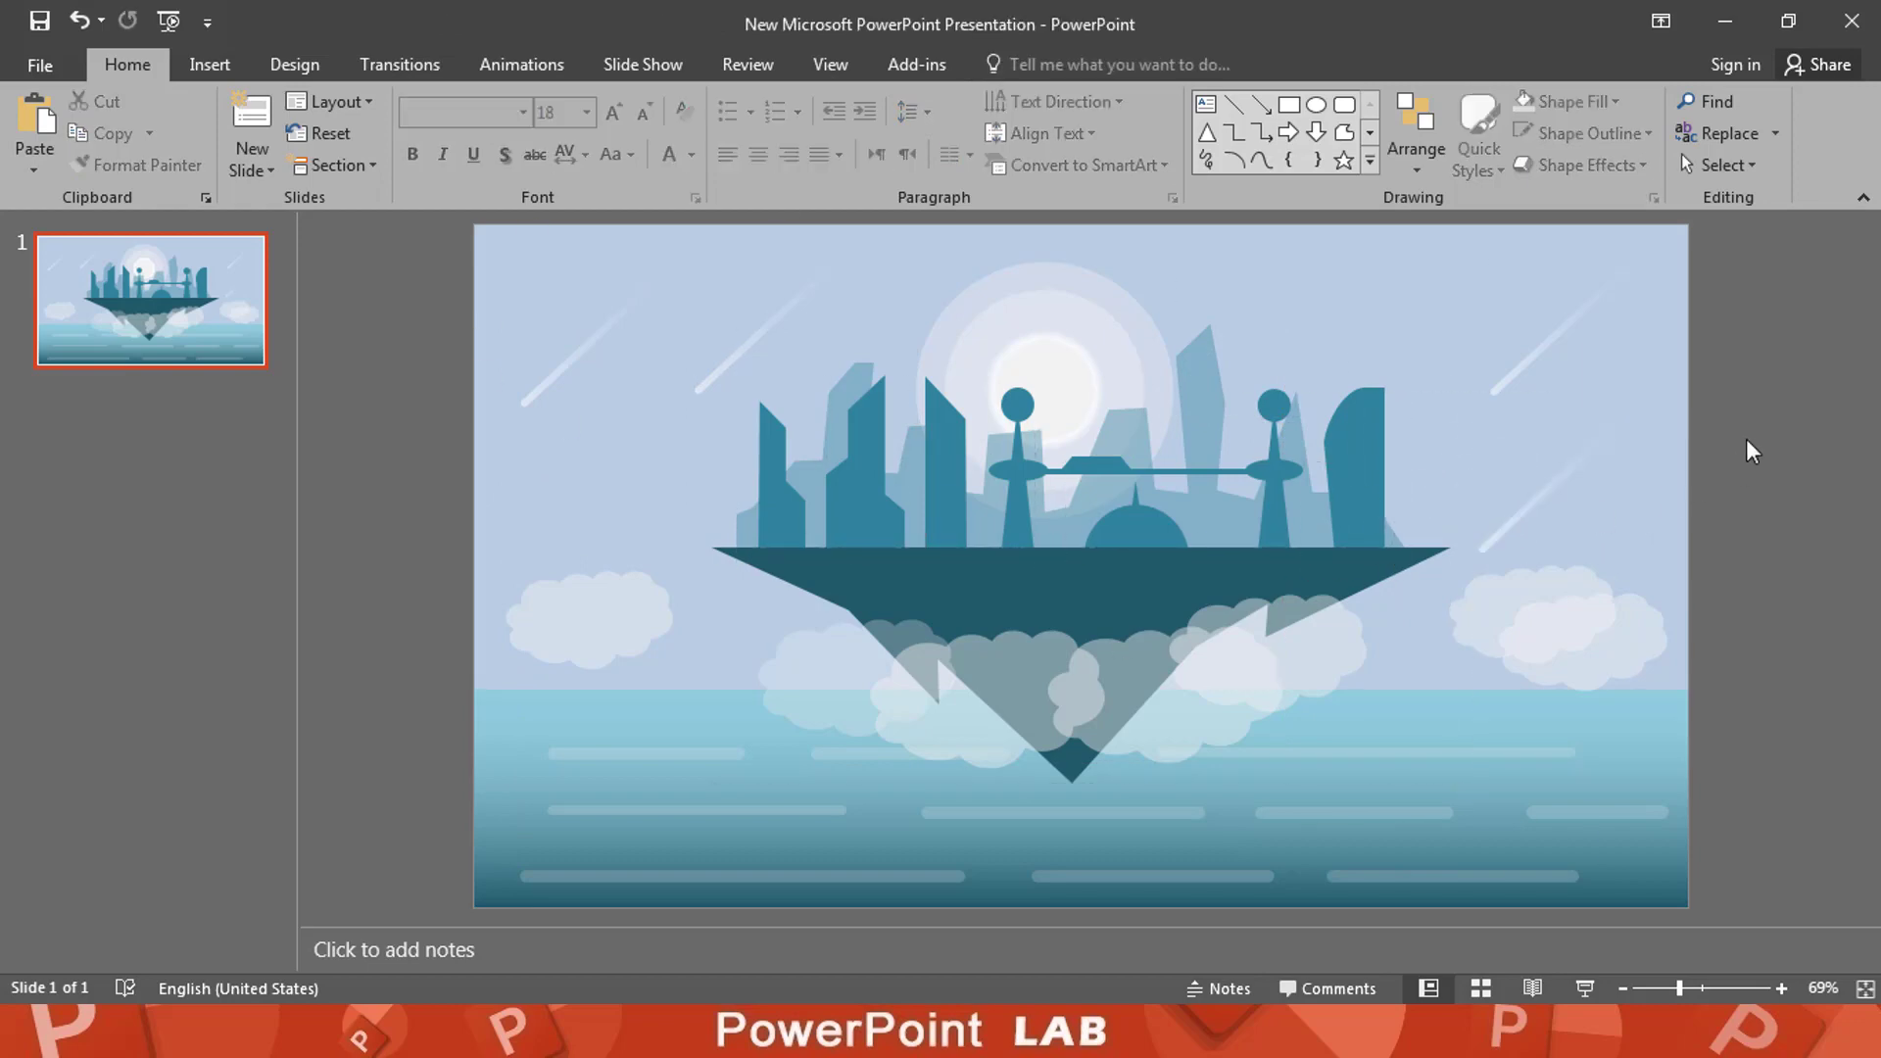